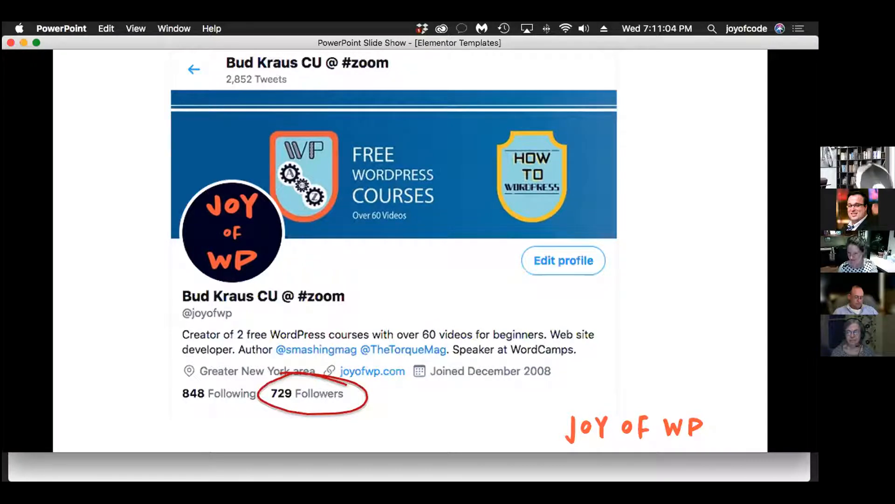
Step: End the slide show, minimise the PowerPoint window and switch to the Words 'R Us site in Firefox
key(Right)
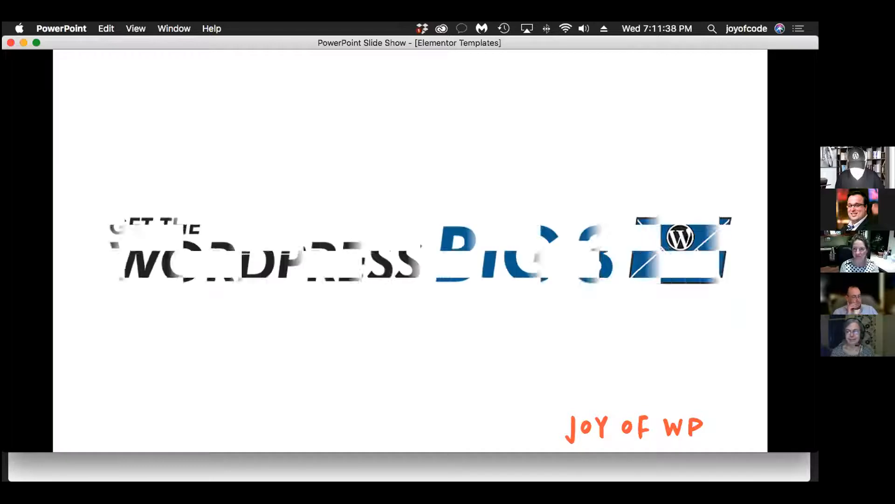
key(Escape)
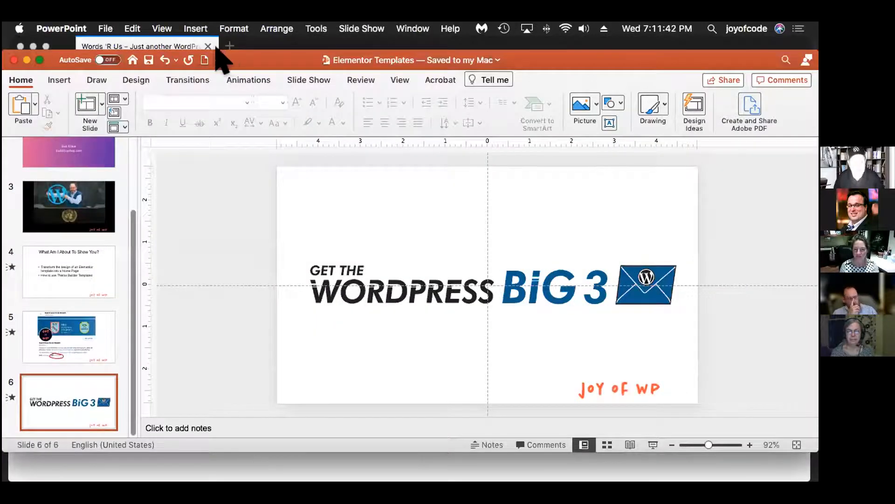
drag(269, 54, 360, 60)
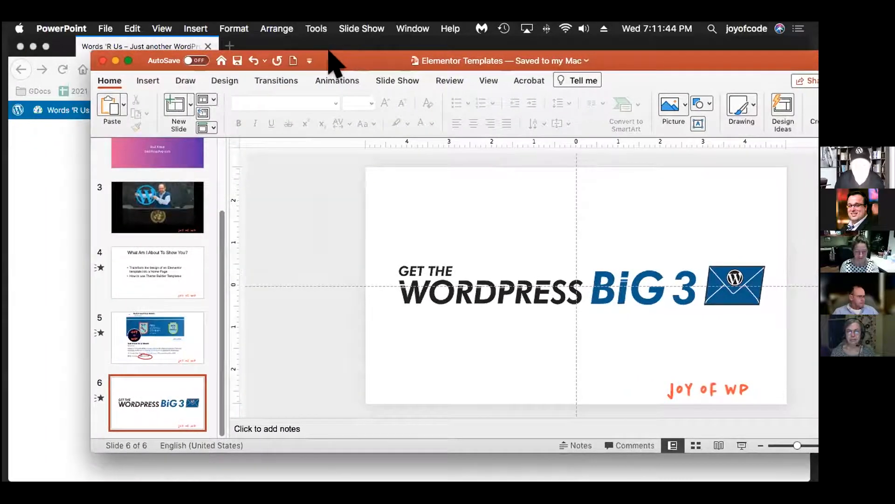
double_click(335, 53)
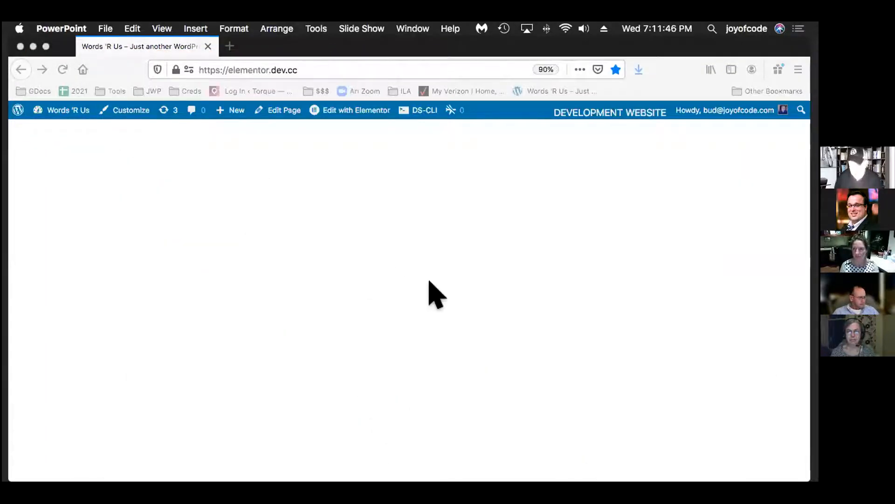
click(280, 260)
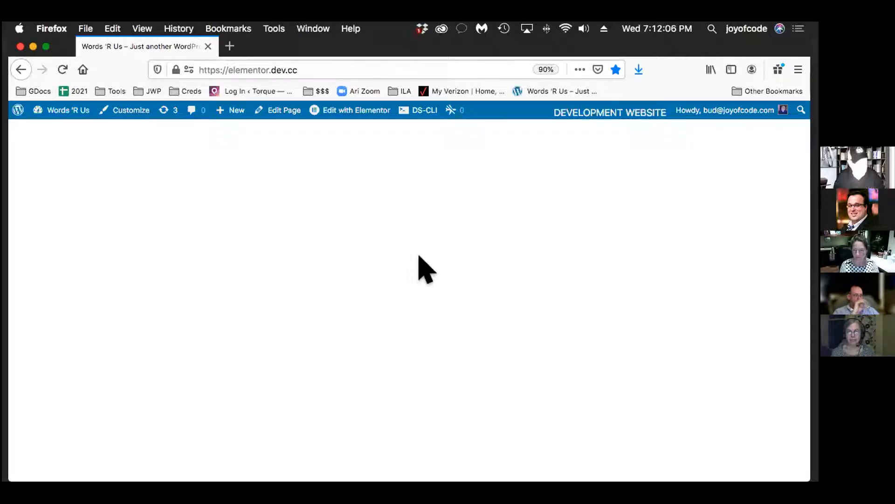
Step: Open the WordPress admin dashboard of the Words 'R Us site
mouse_move(50, 111)
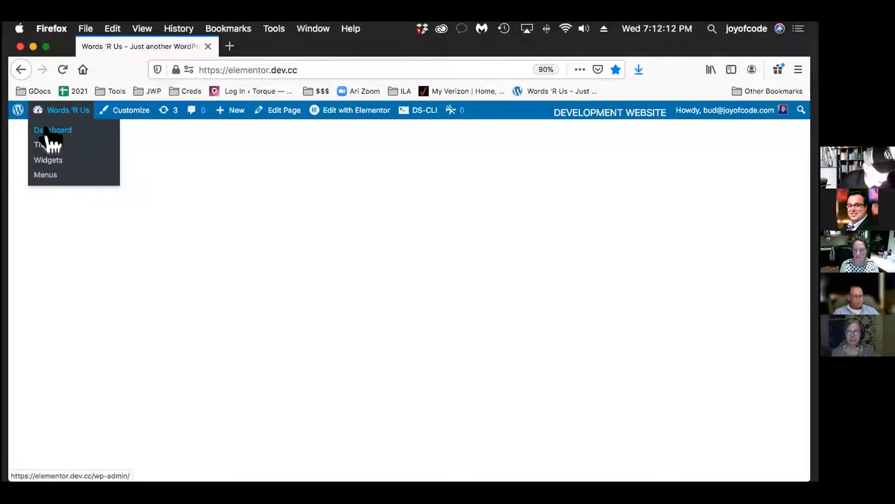
click(46, 130)
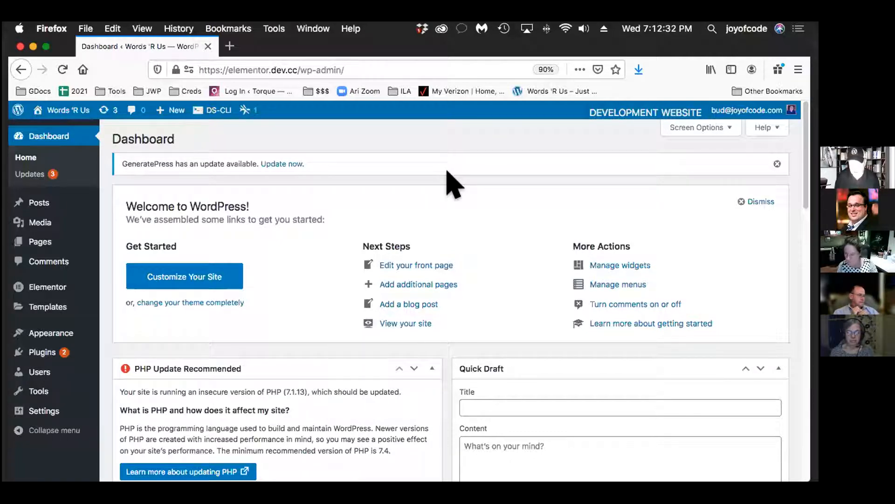
mouse_move(400, 43)
mouse_down()
mouse_move(424, 51)
mouse_move(406, 40)
mouse_up()
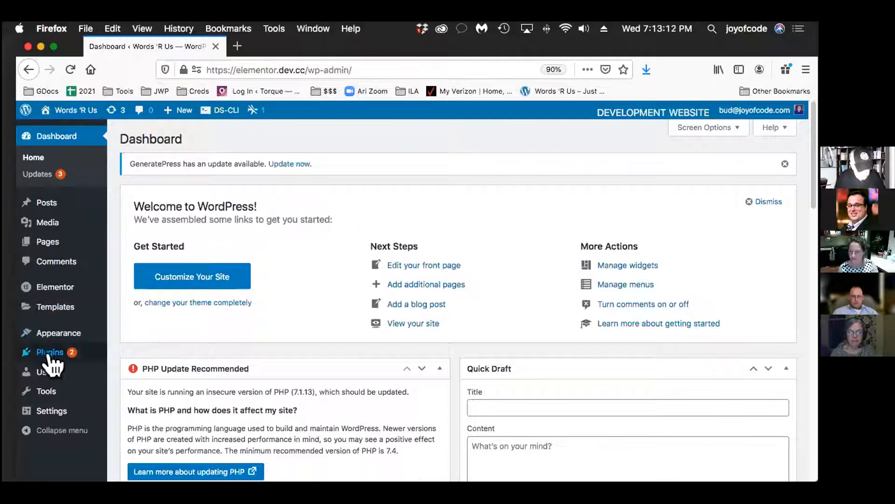
Step: Open the Global Settings layout among the theme's Elements and review which elements it disables
mouse_move(23, 354)
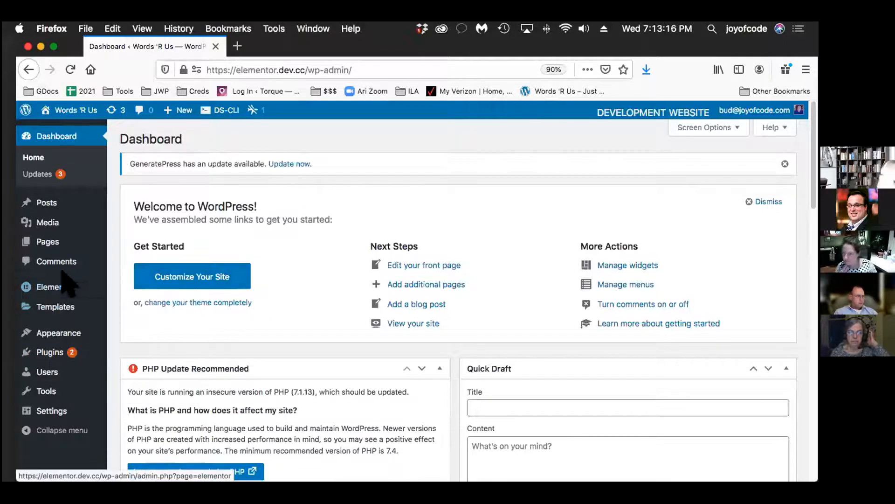
mouse_move(73, 335)
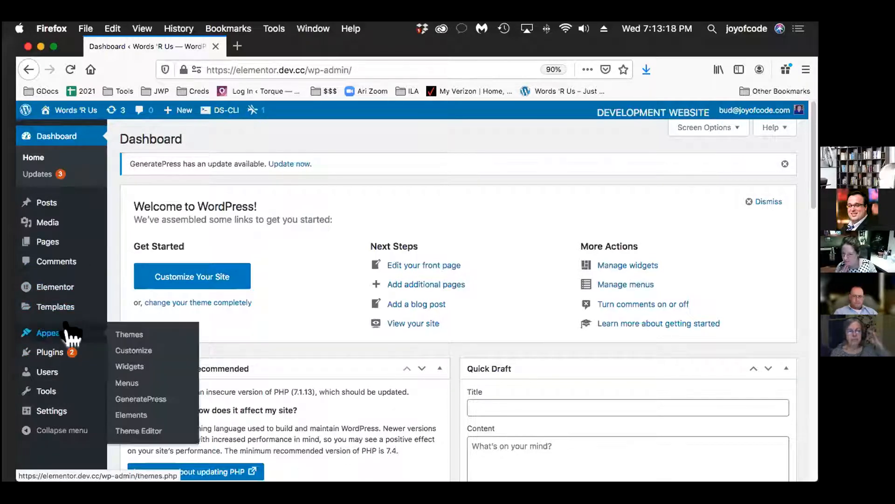
click(122, 415)
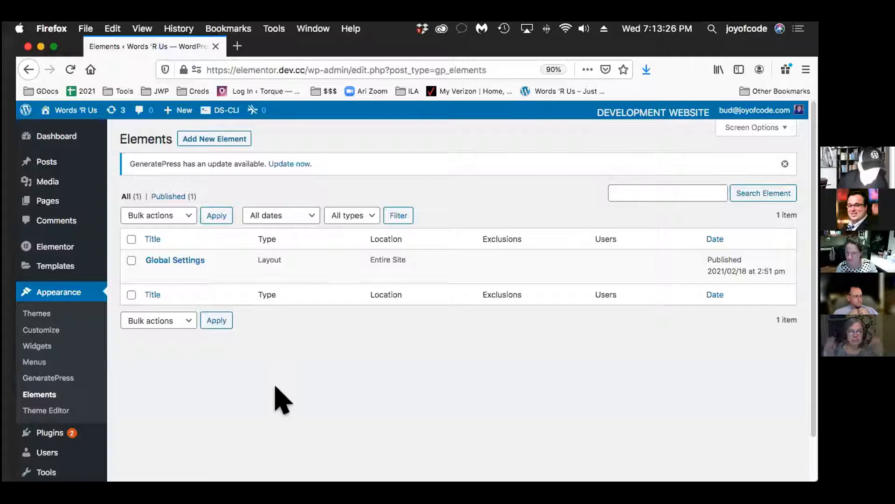
click(155, 259)
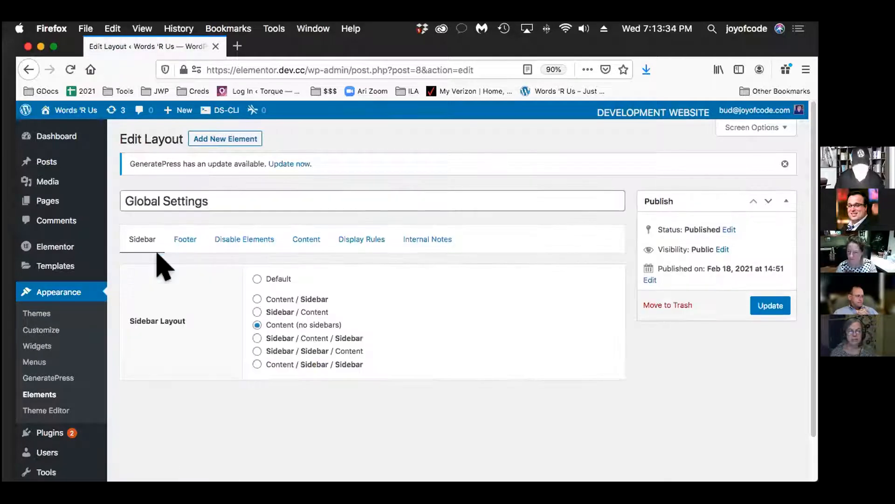
click(231, 240)
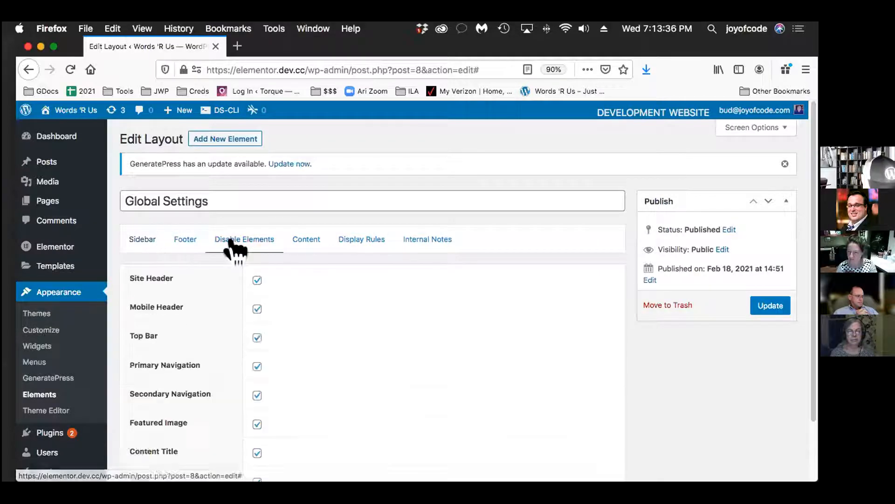
scroll(410, 294, down, 3)
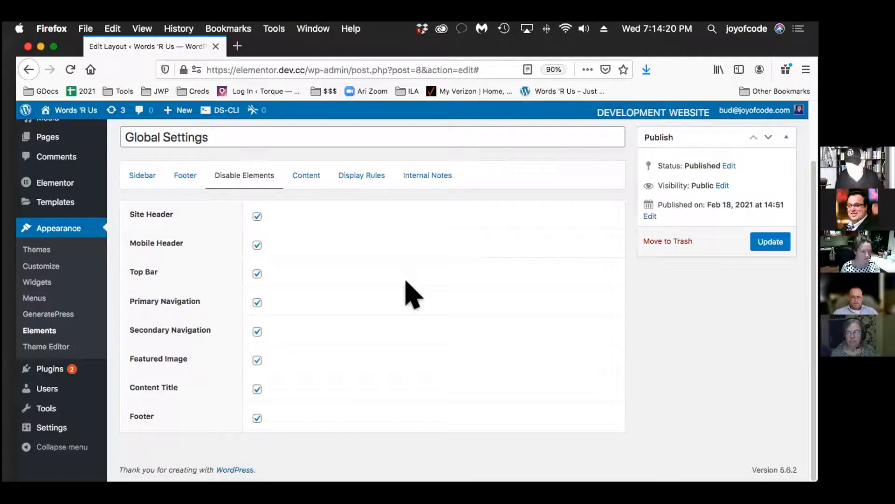
scroll(423, 294, up, 1)
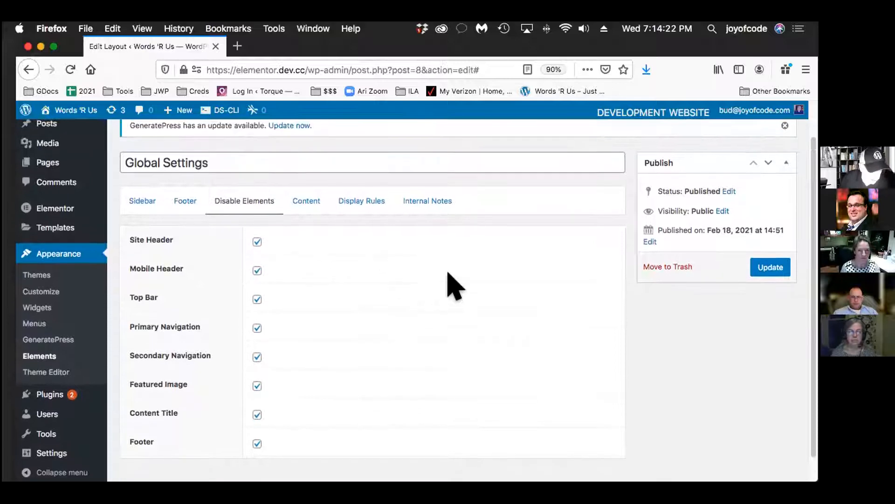
Step: Open Elementor's general settings, enlarge the page to 100% and review the post types and the default colors and fonts options
mouse_move(84, 212)
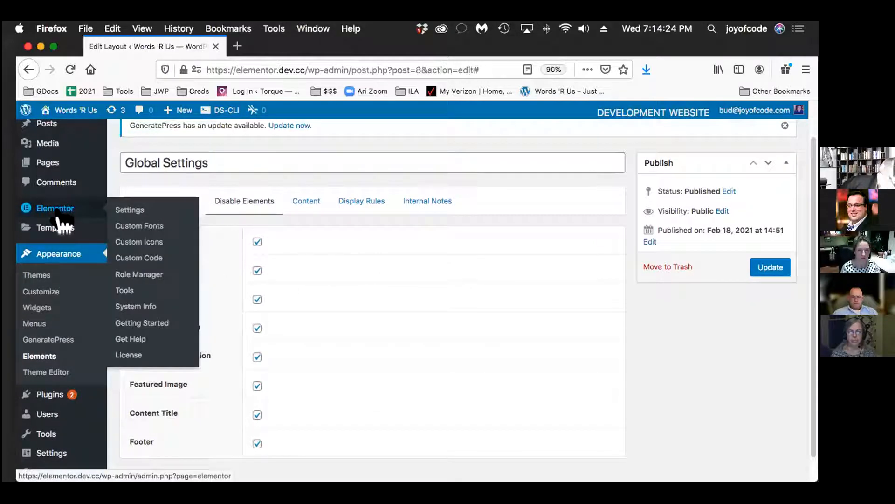
click(120, 211)
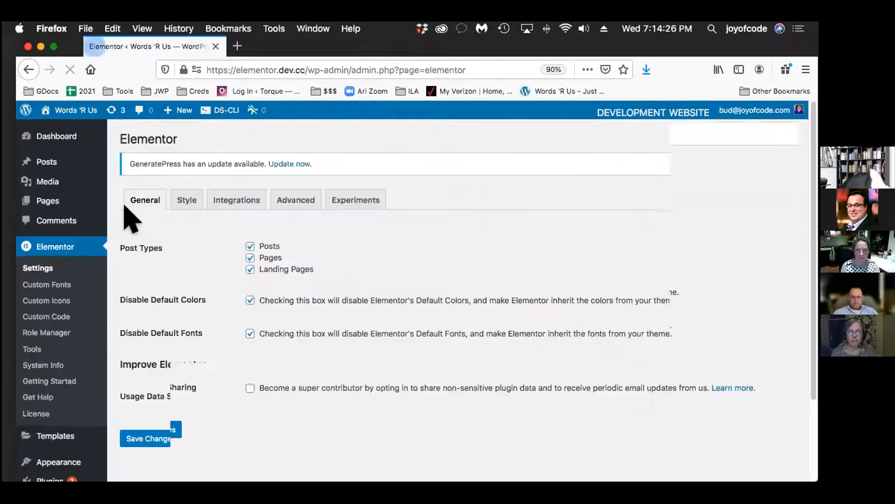
scroll(480, 303, down, 3)
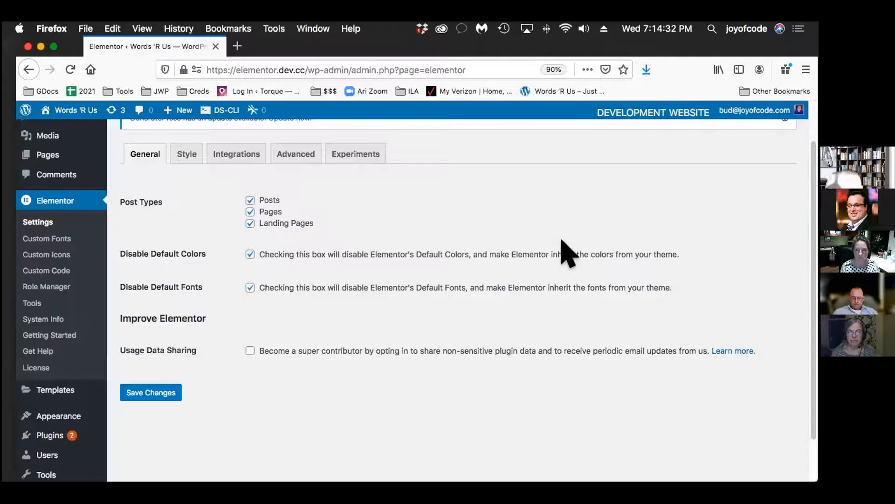
key(super+minus)
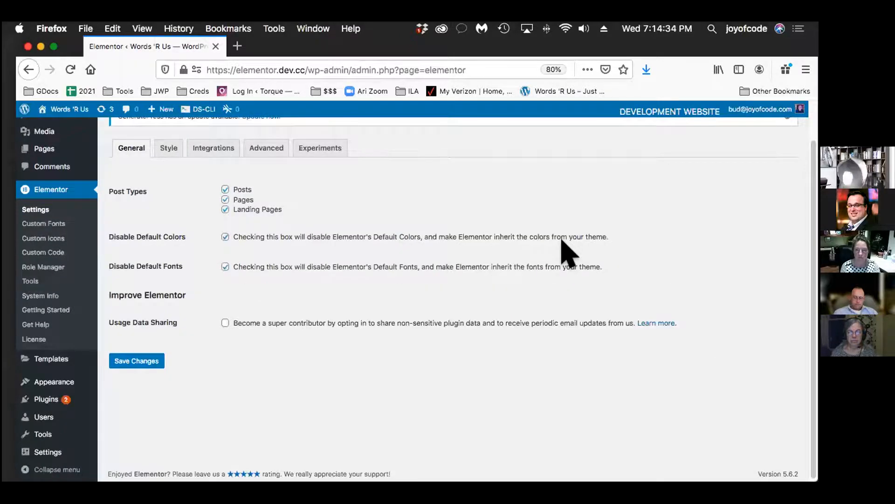
key(super+plus)
key(super+plus)
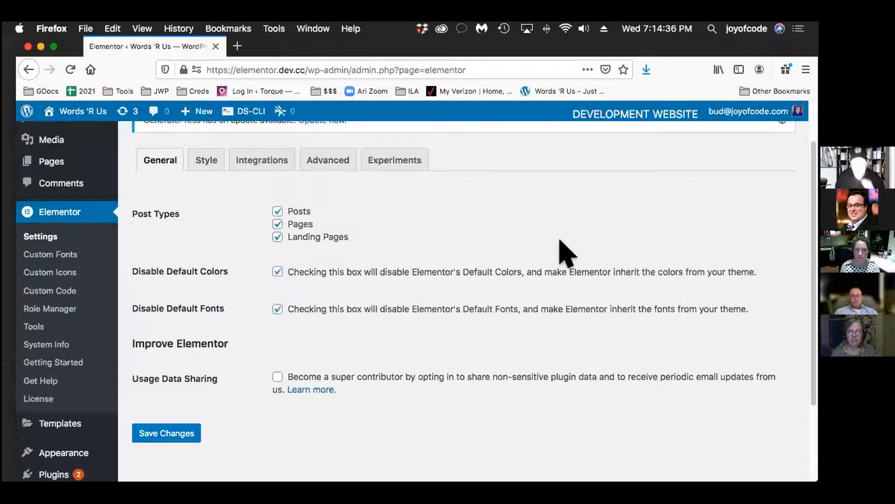
scroll(564, 252, down, 2)
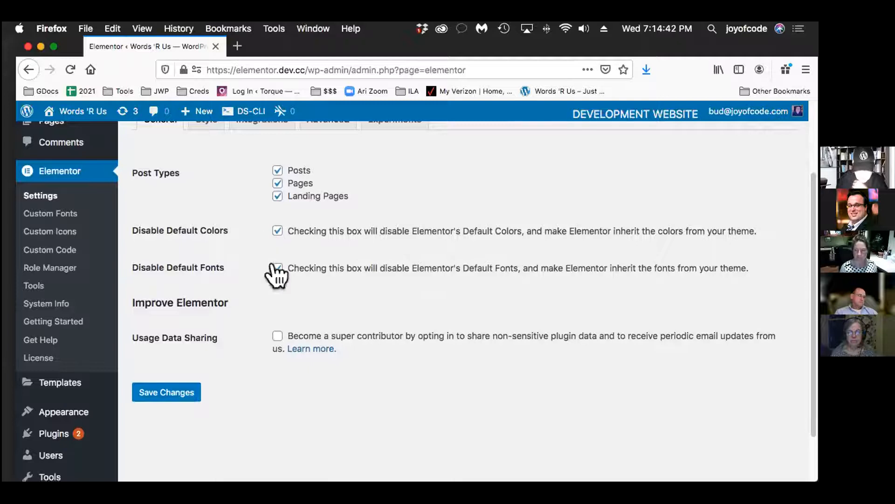
scroll(289, 293, up, 2)
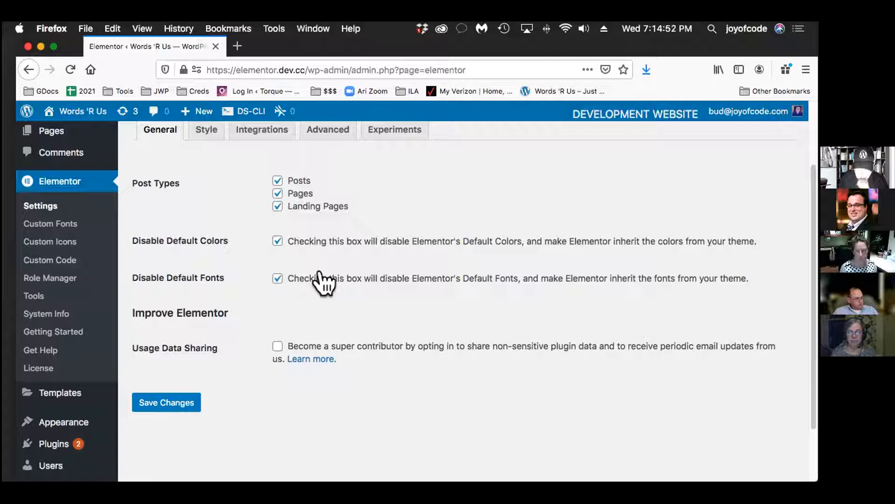
scroll(319, 273, down, 1)
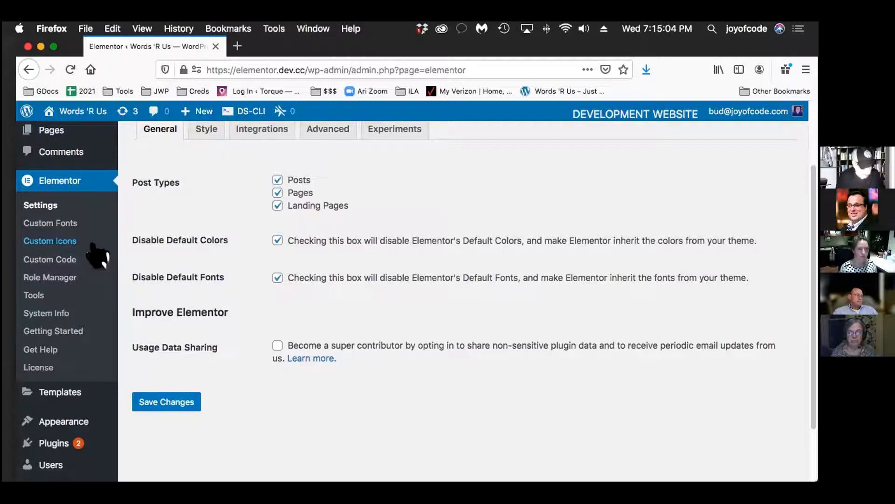
Step: Open the site's menu management page and review the items and display location of the Top Nav menu
scroll(100, 245, down, 3)
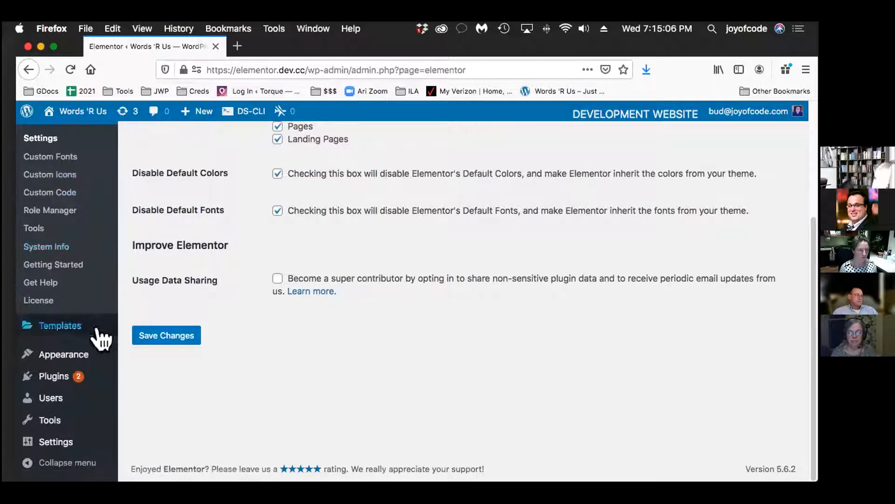
mouse_move(80, 356)
click(139, 368)
scroll(384, 234, down, 8)
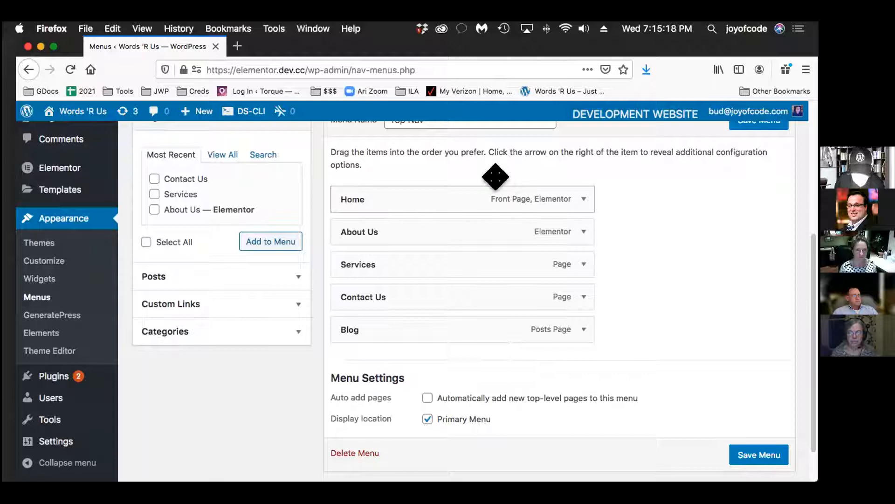
scroll(493, 316, up, 5)
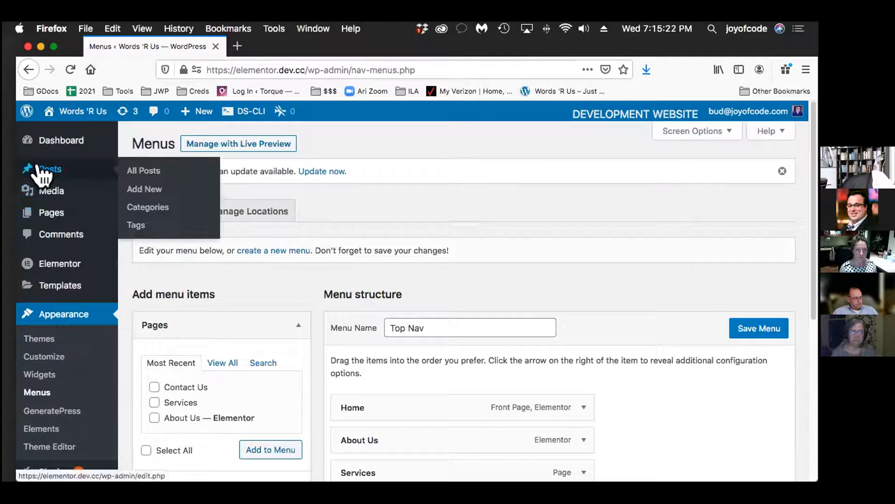
Step: Open the list of all pages and open the Home page for editing with Elementor
mouse_move(35, 196)
mouse_move(40, 211)
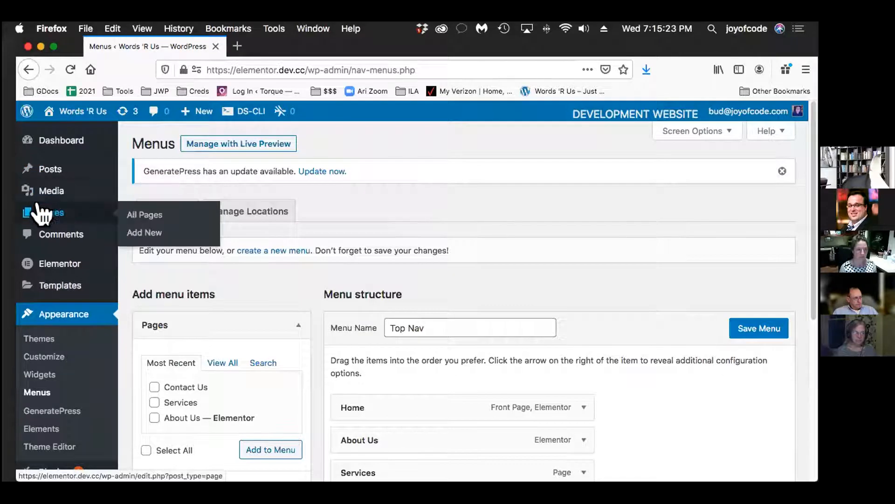
click(139, 218)
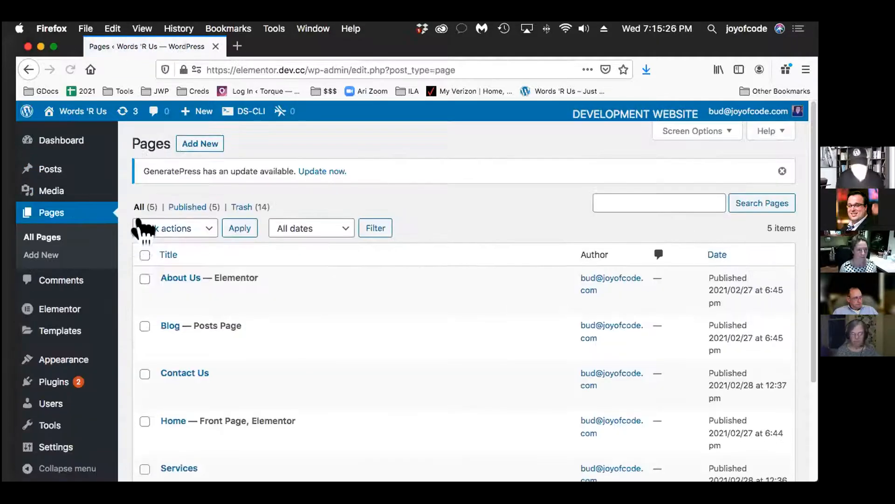
scroll(380, 284, down, 2)
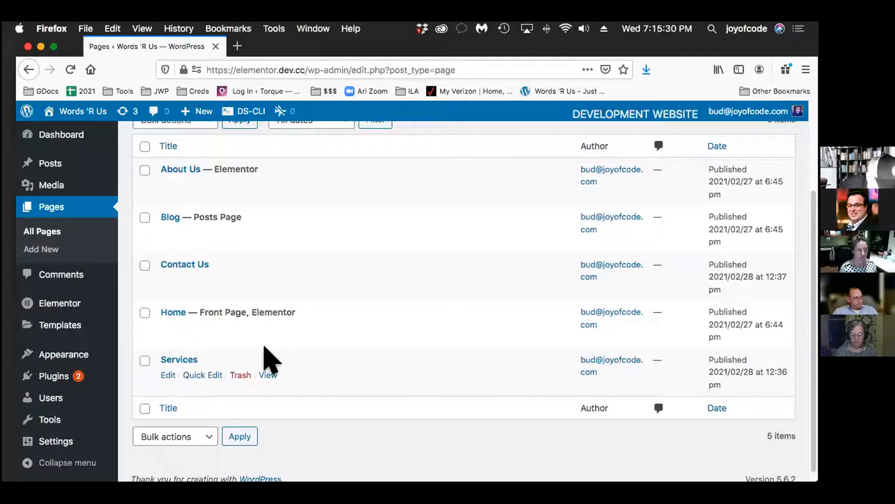
scroll(270, 359, down, 1)
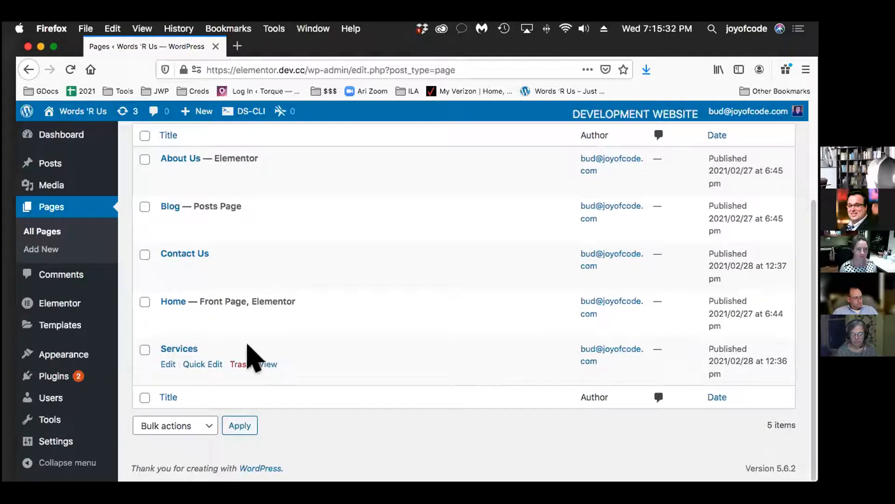
scroll(270, 334, up, 2)
scroll(270, 336, down, 2)
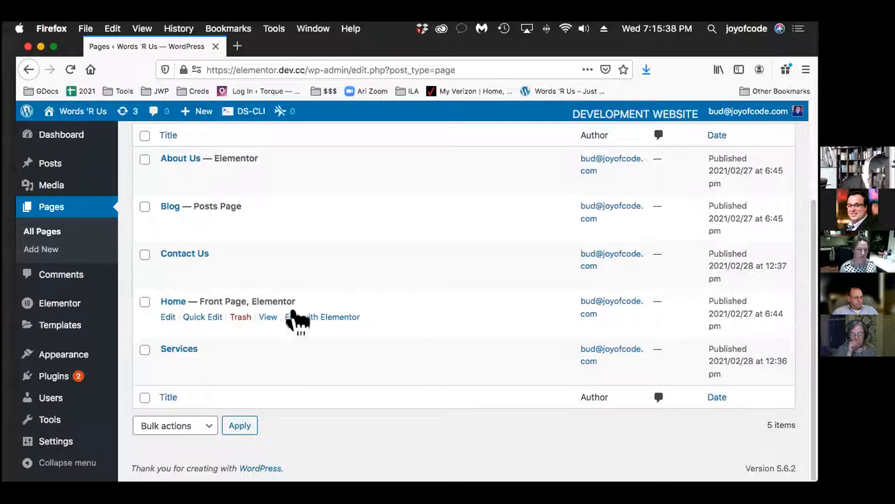
click(298, 313)
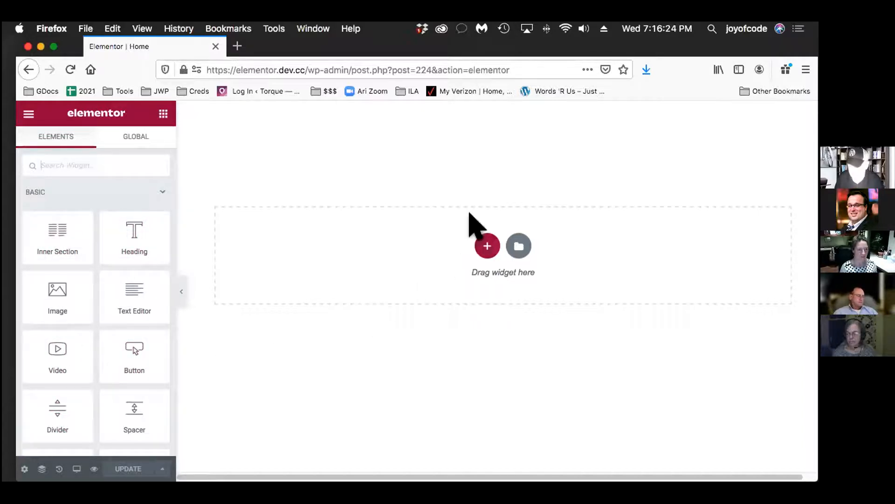
Step: Open the template library and browse the available page templates
click(518, 242)
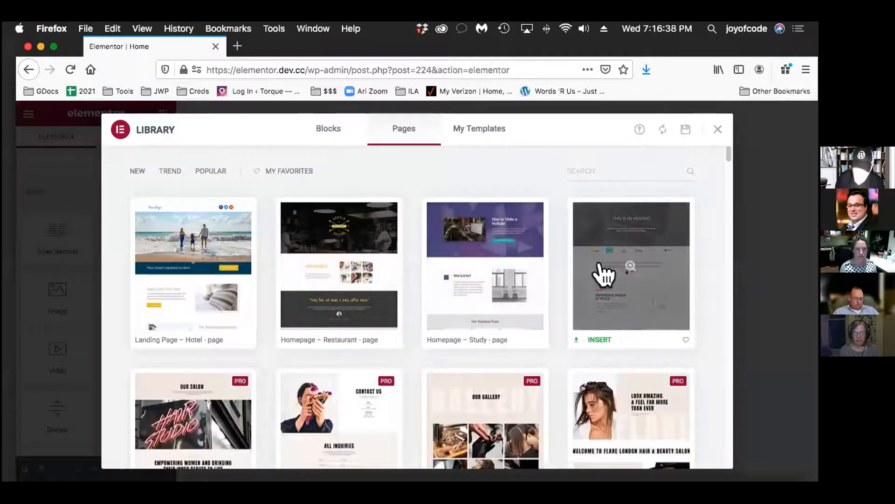
scroll(601, 271, down, 1)
scroll(604, 275, up, 1)
scroll(604, 275, down, 2)
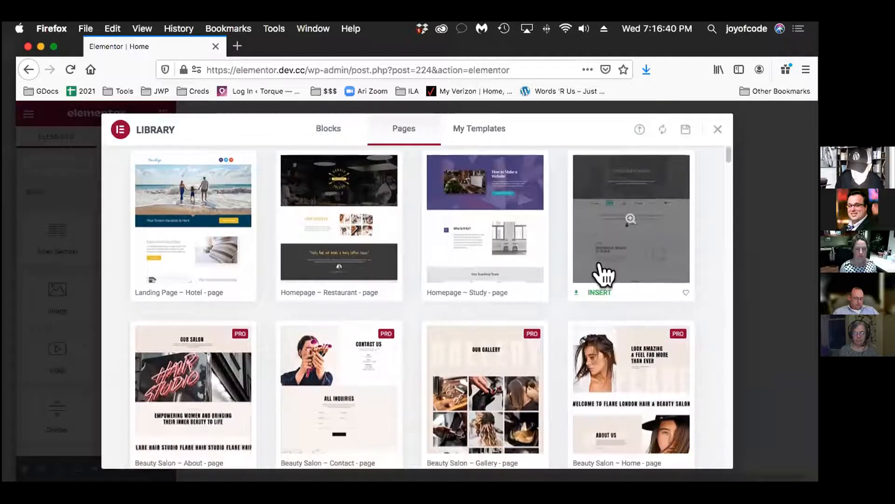
scroll(602, 273, down, 5)
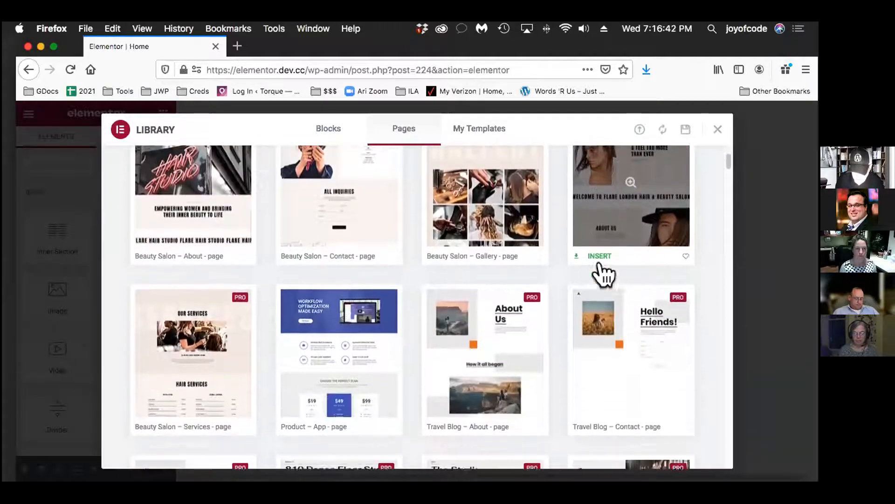
scroll(606, 271, up, 6)
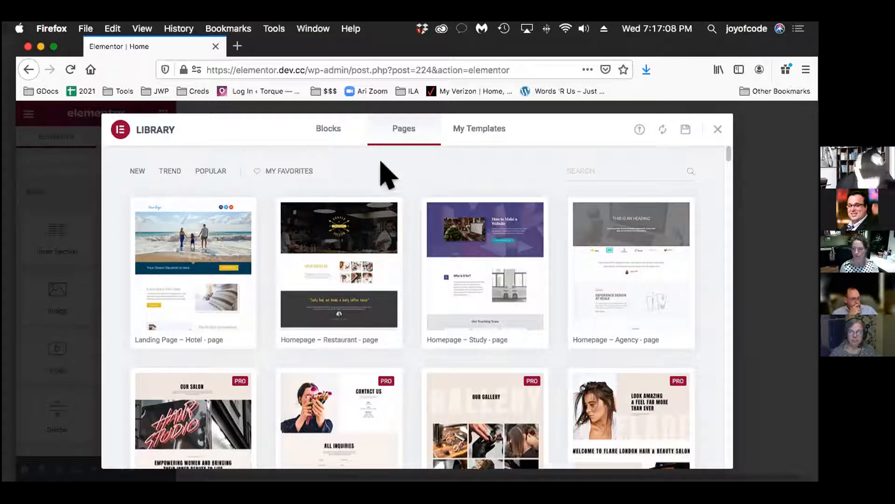
Step: Preview the Homepage – Copywriter template from the favorites and insert it into the page, importing its document settings too
click(278, 172)
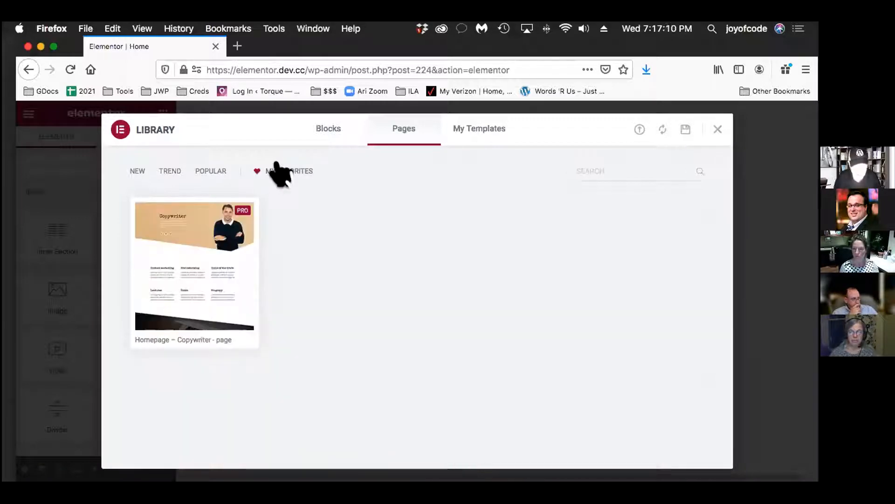
mouse_move(196, 265)
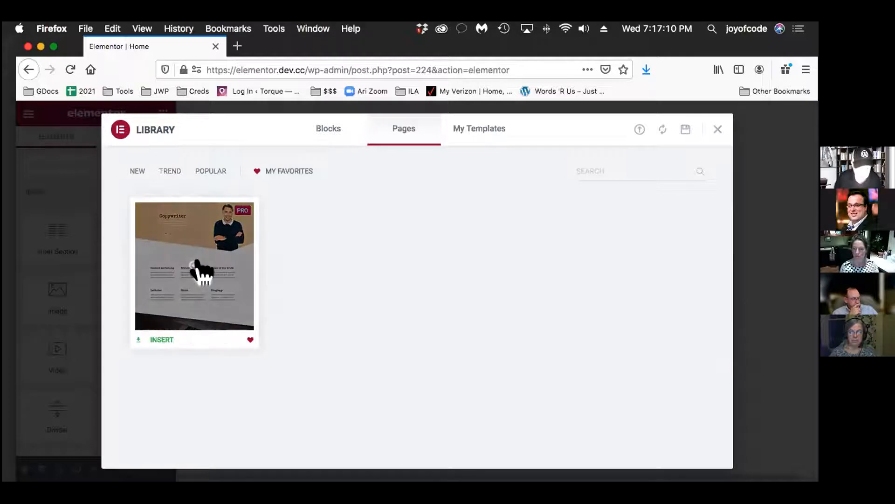
click(194, 223)
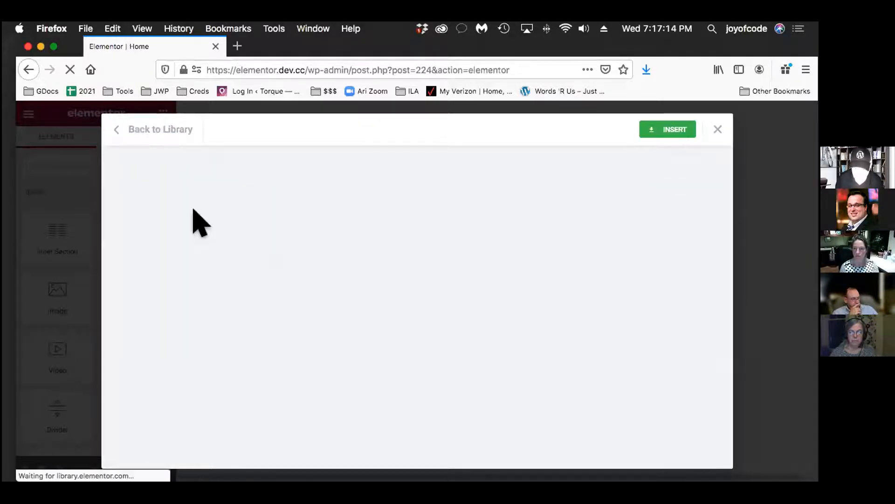
scroll(613, 242, down, 1)
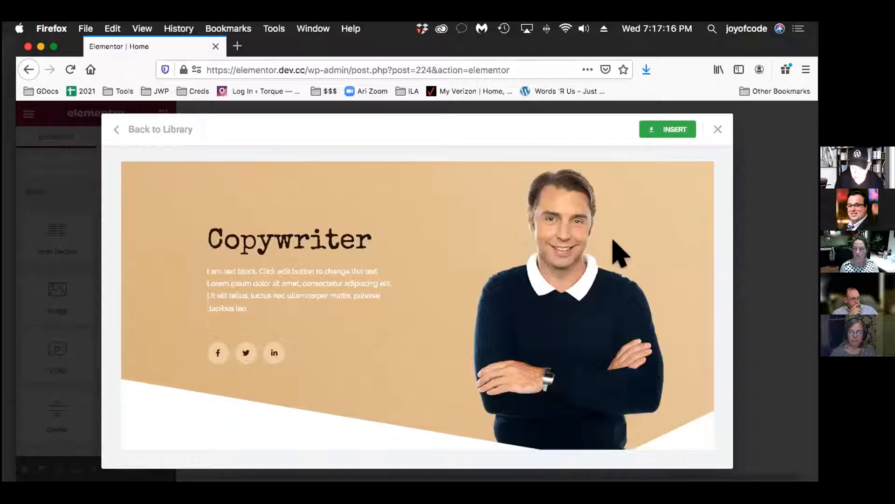
scroll(613, 241, down, 5)
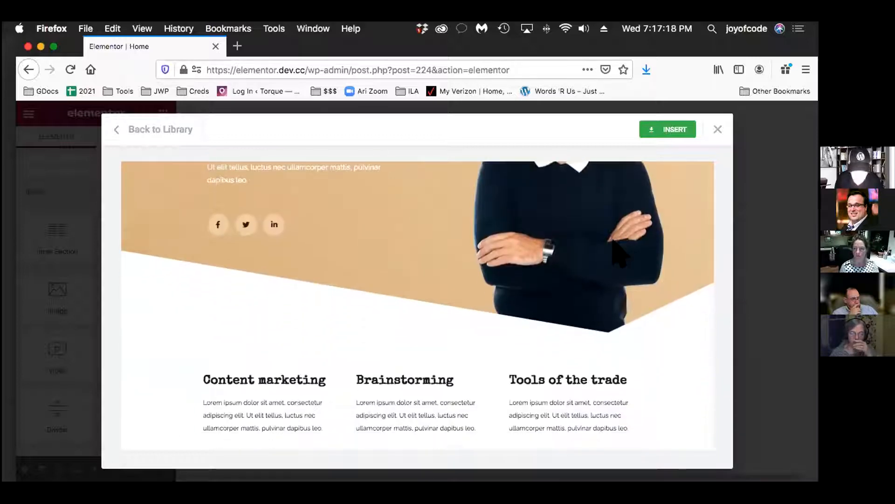
scroll(614, 240, down, 5)
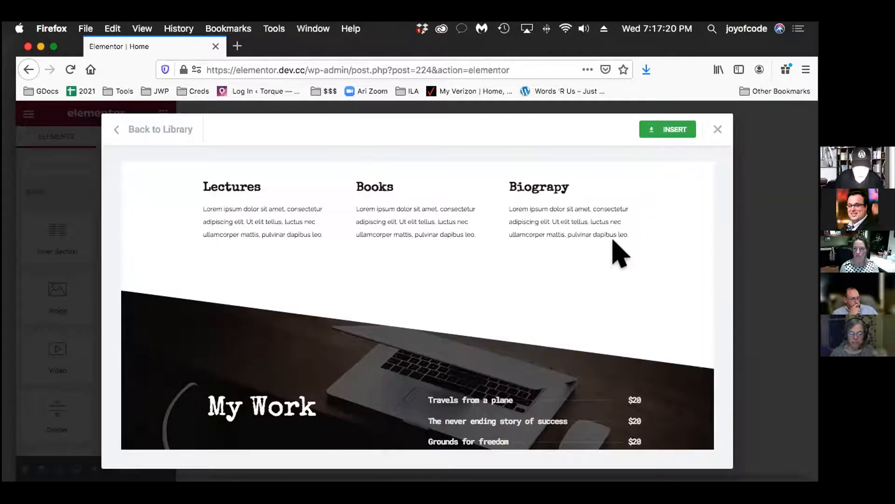
scroll(613, 240, up, 10)
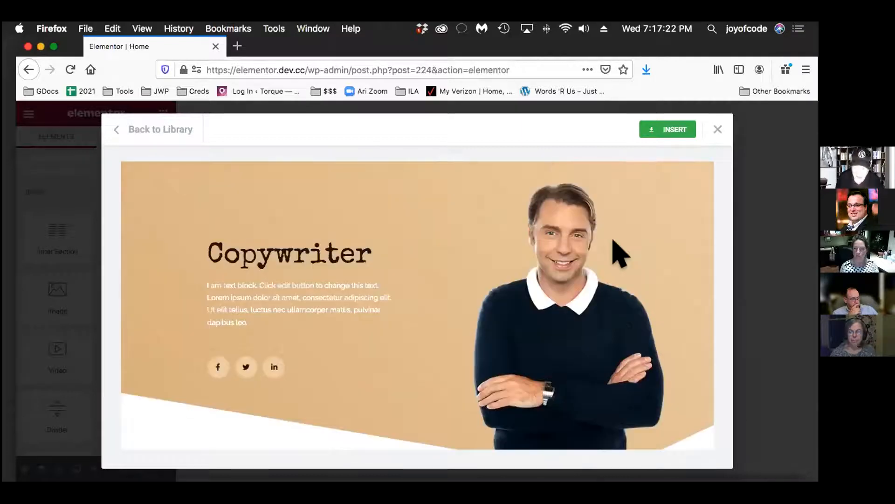
click(664, 122)
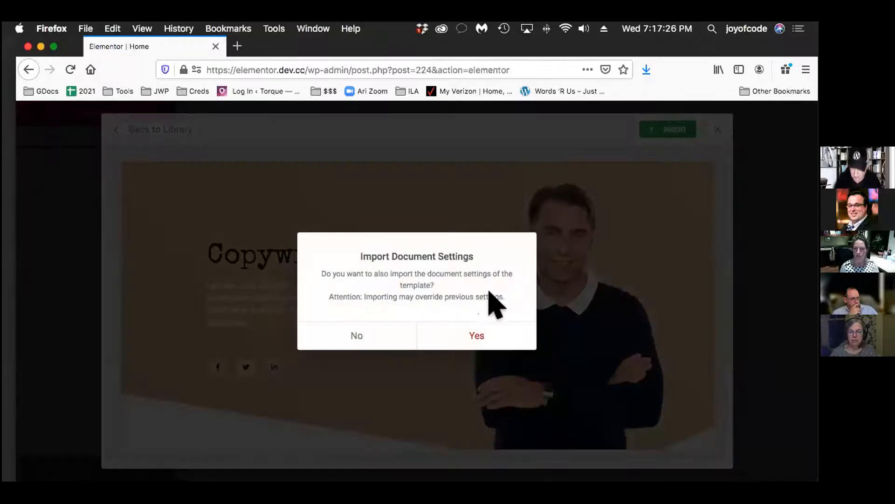
click(468, 334)
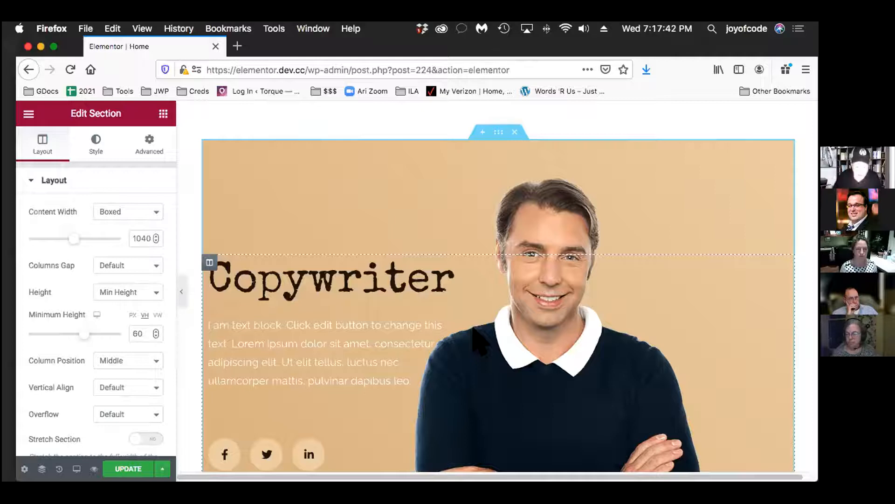
Step: Examine the inserted template's sections from the Copywriter banner down to the Lectures, Books and Biograpy columns
scroll(676, 301, down, 2)
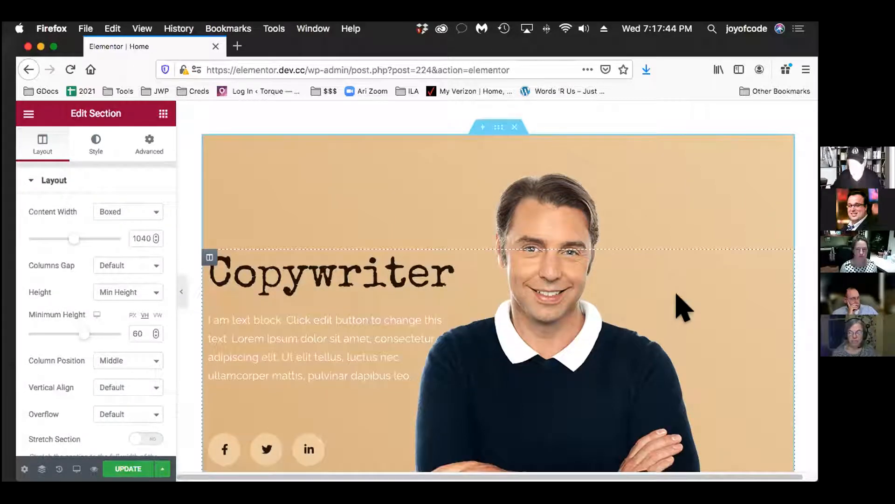
scroll(683, 307, down, 3)
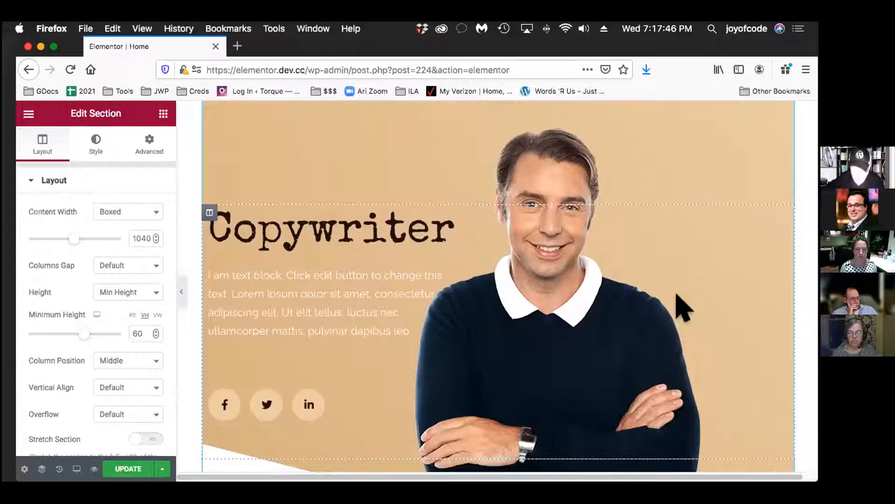
scroll(683, 308, down, 10)
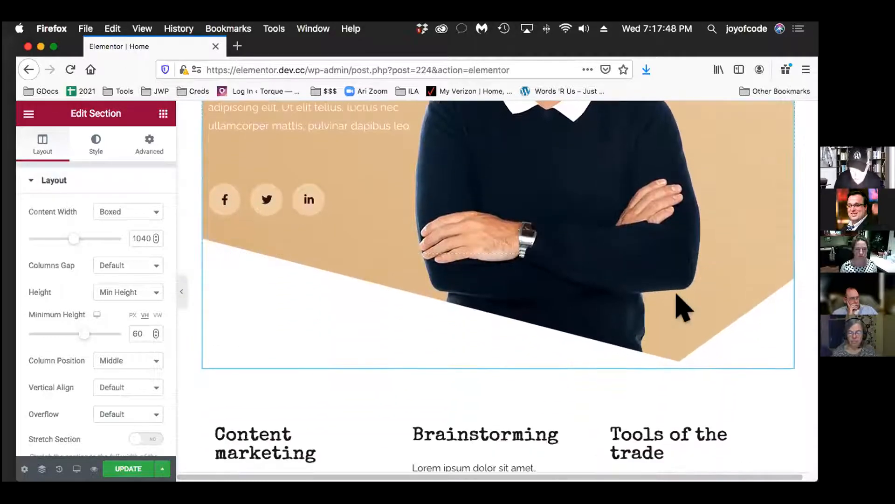
scroll(681, 305, down, 3)
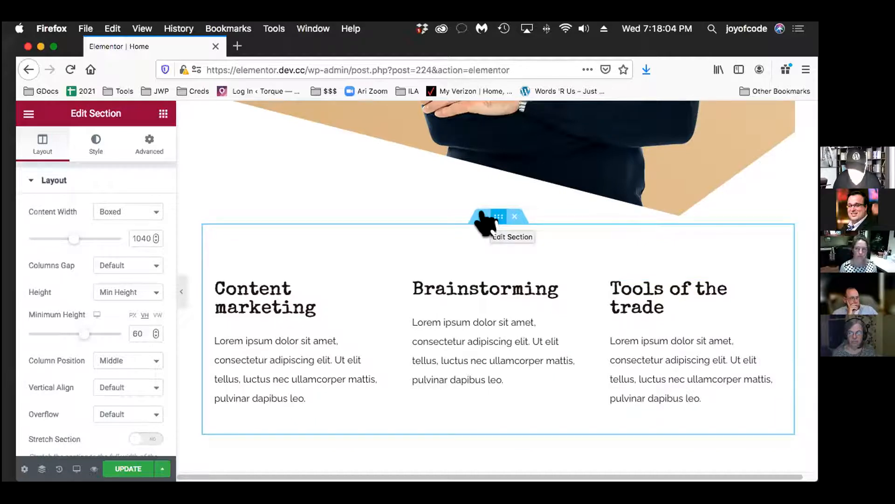
scroll(485, 219, down, 5)
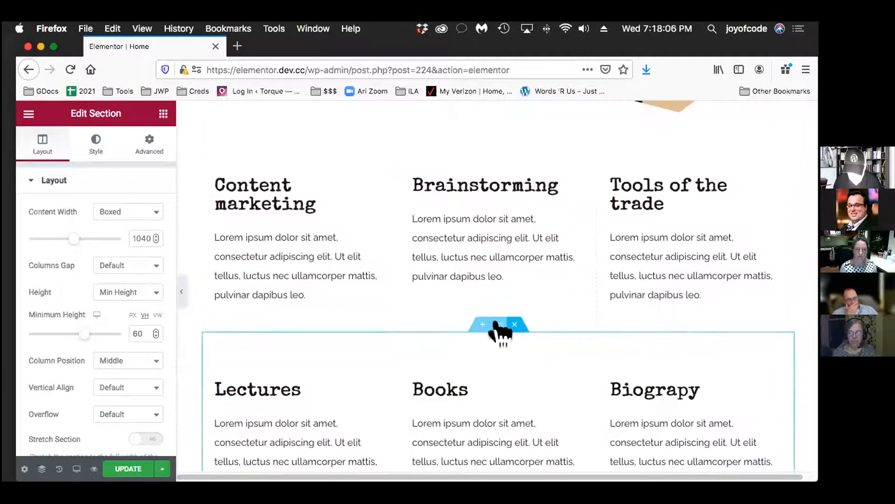
scroll(504, 340, down, 5)
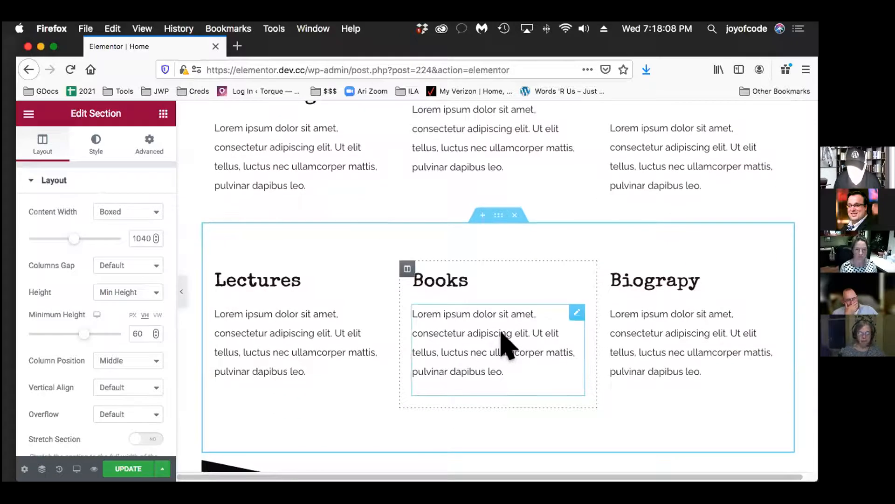
scroll(506, 343, up, 12)
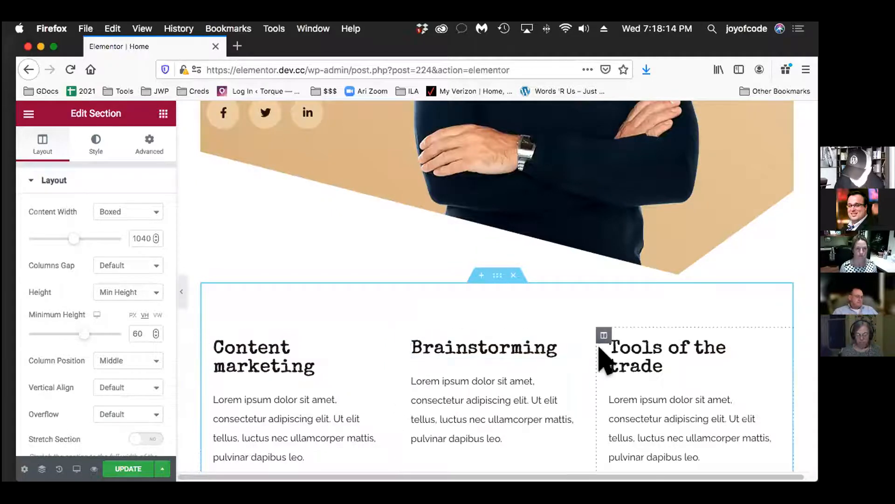
Step: Open the settings of the Content marketing heading and of the Brainstorming heading to view their content options
scroll(611, 345, down, 1)
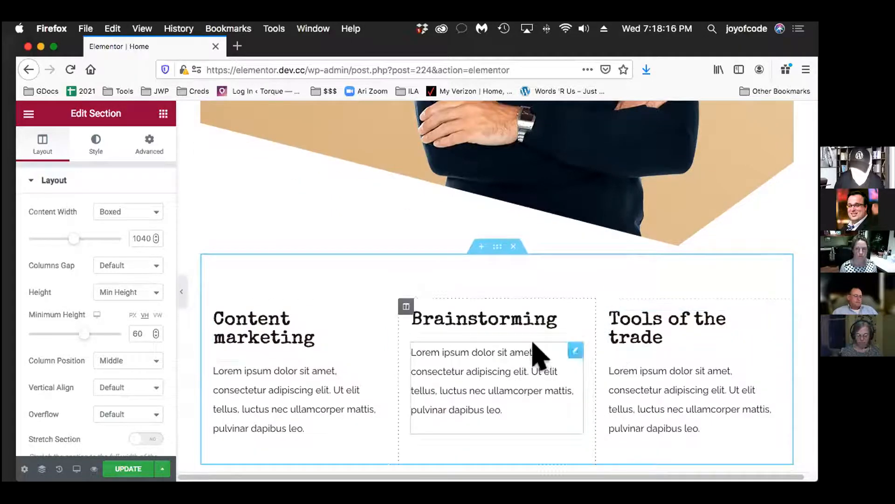
scroll(335, 326, down, 2)
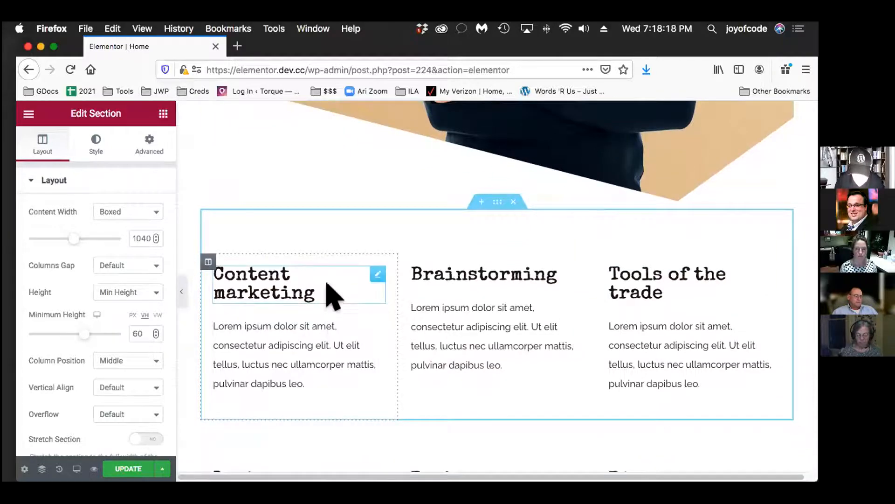
click(376, 275)
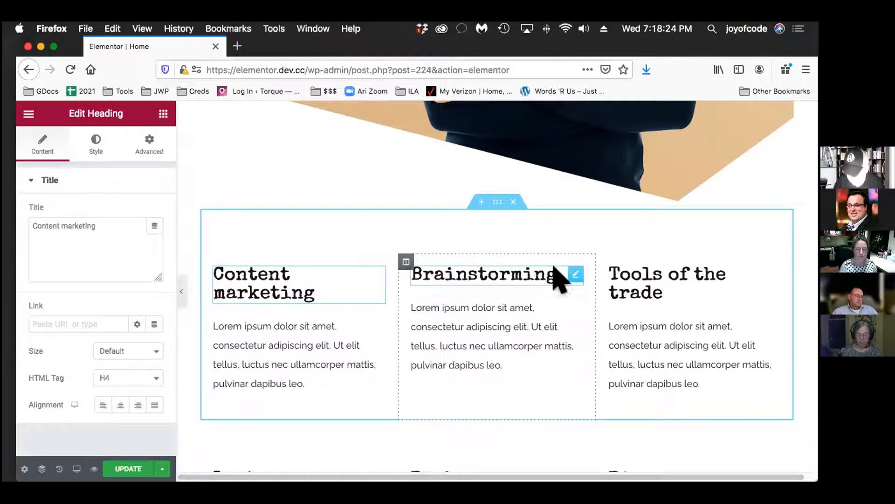
click(575, 275)
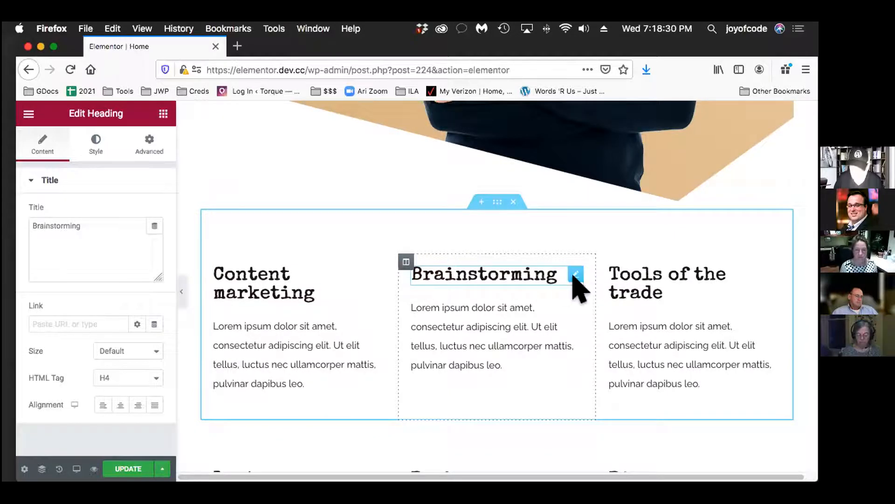
Step: Compare the two rows of three-column text sections and return to the Copywriter banner at the page's start
scroll(551, 332, down, 1)
scroll(555, 343, down, 3)
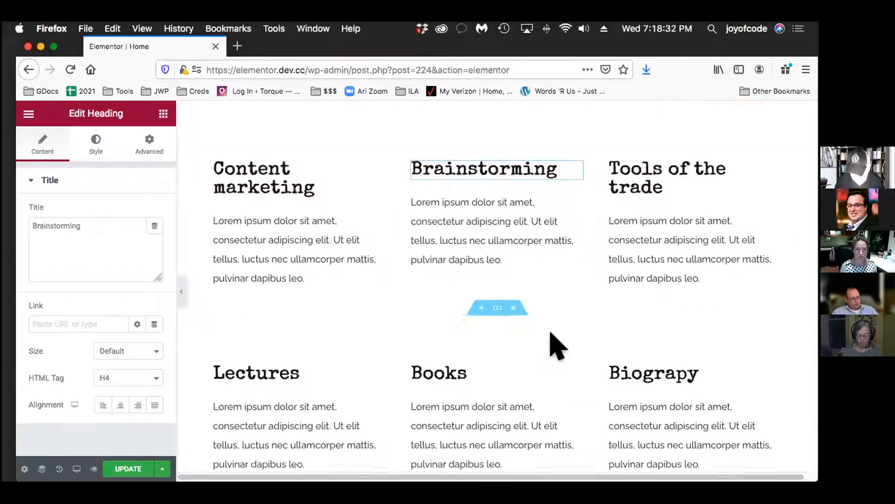
scroll(555, 346, up, 1)
scroll(555, 345, down, 1)
scroll(558, 345, down, 3)
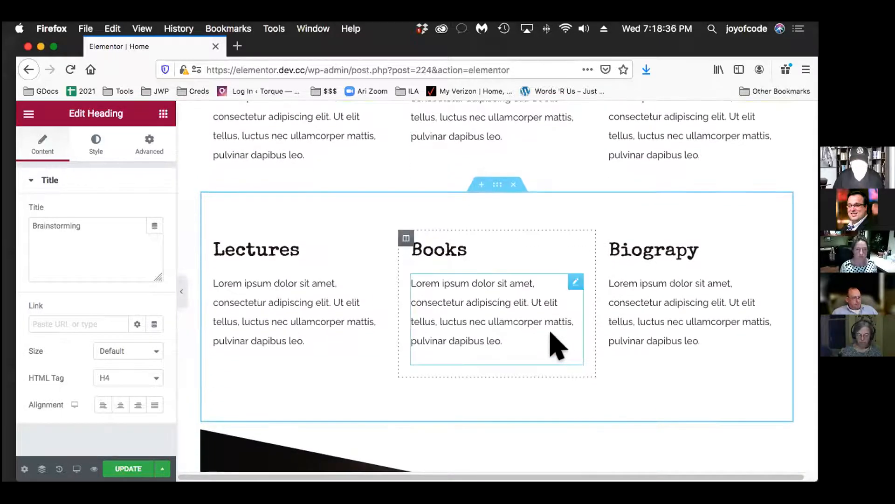
scroll(558, 345, up, 5)
scroll(558, 345, up, 4)
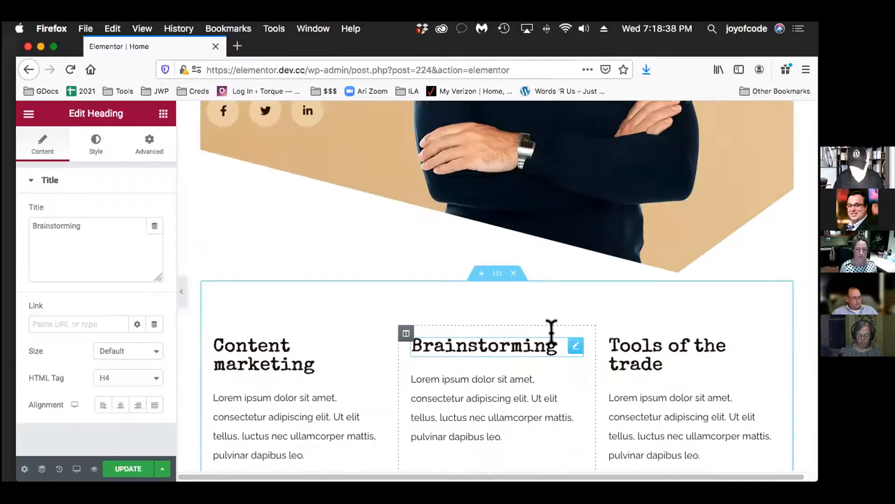
scroll(544, 334, left, 1)
scroll(383, 348, up, 7)
scroll(392, 359, up, 2)
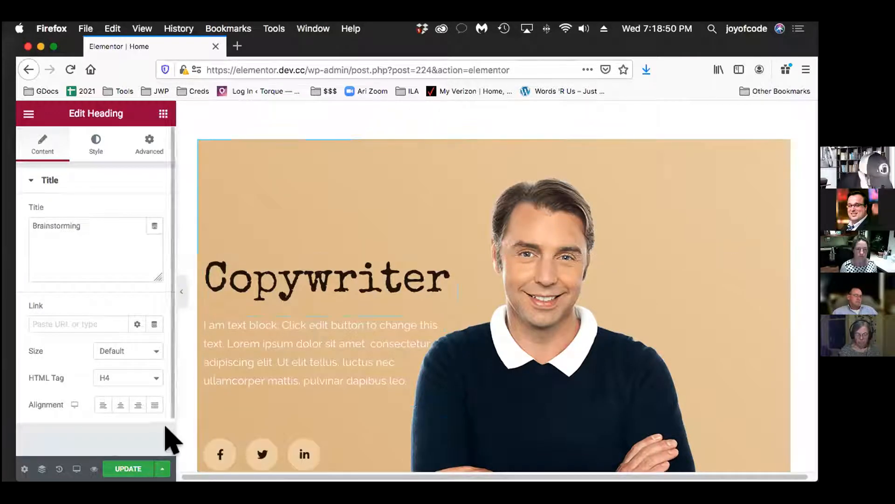
Step: Set the Home page's layout to Elementor Full Width in the page settings and check the banner and text sections
scroll(178, 429, down, 1)
scroll(179, 427, down, 3)
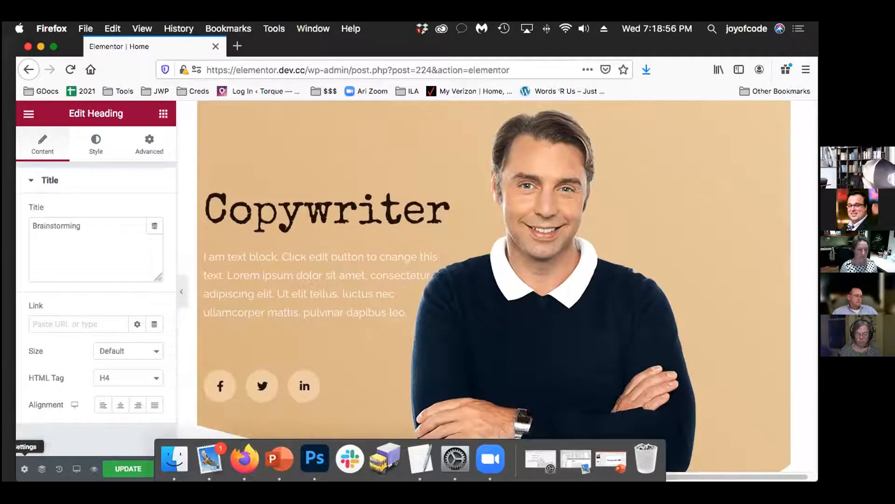
click(24, 468)
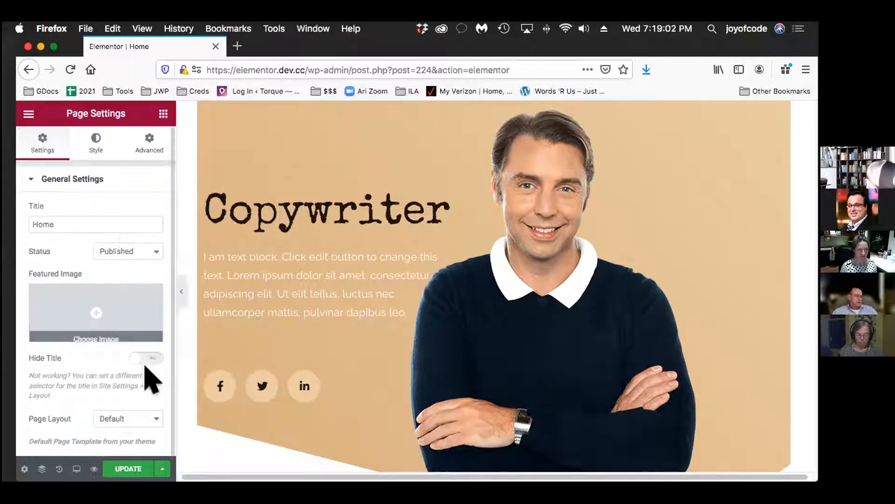
click(125, 419)
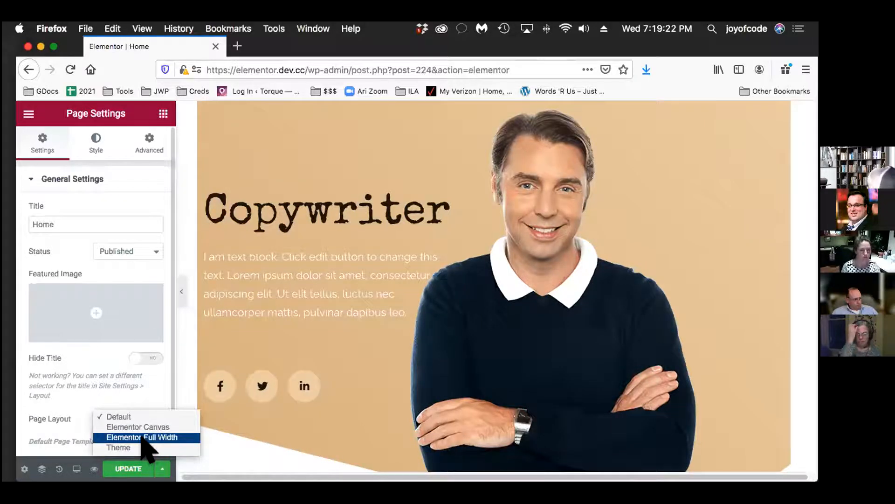
click(145, 437)
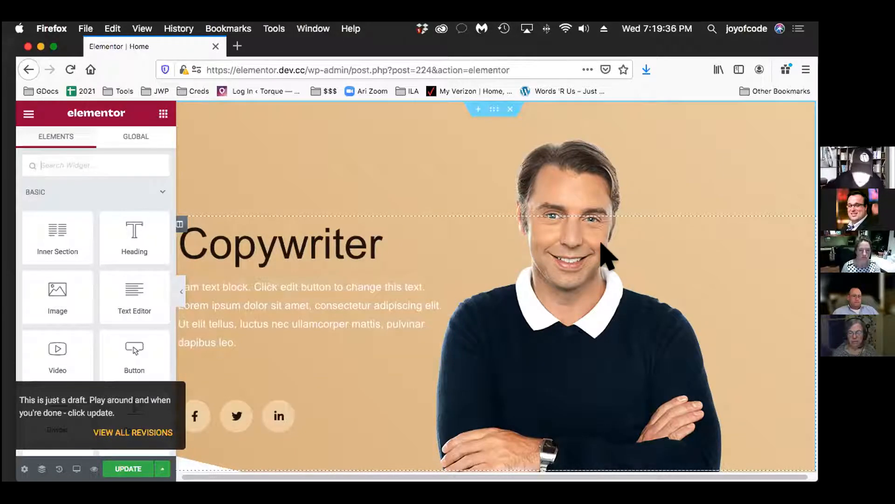
scroll(606, 255, down, 5)
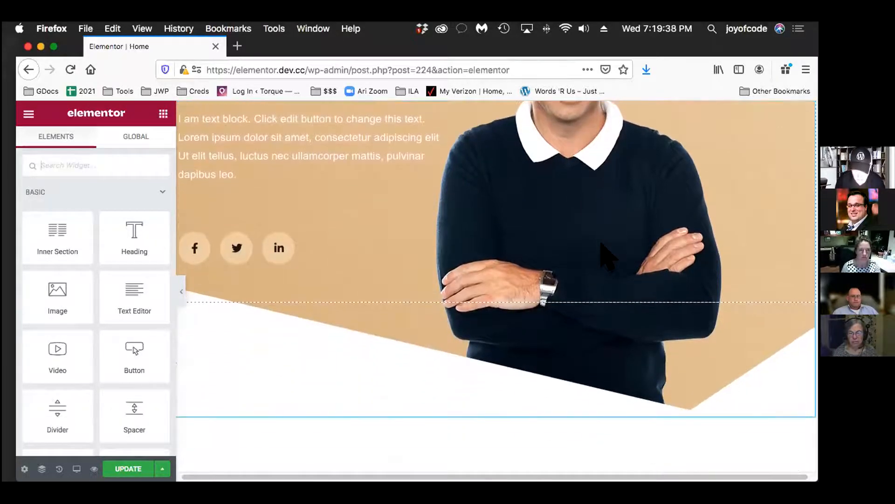
scroll(606, 254, down, 6)
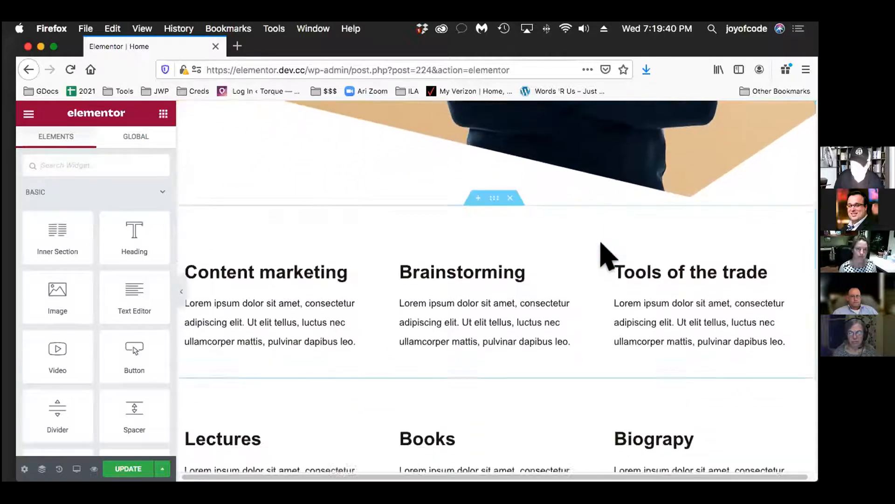
scroll(602, 251, down, 4)
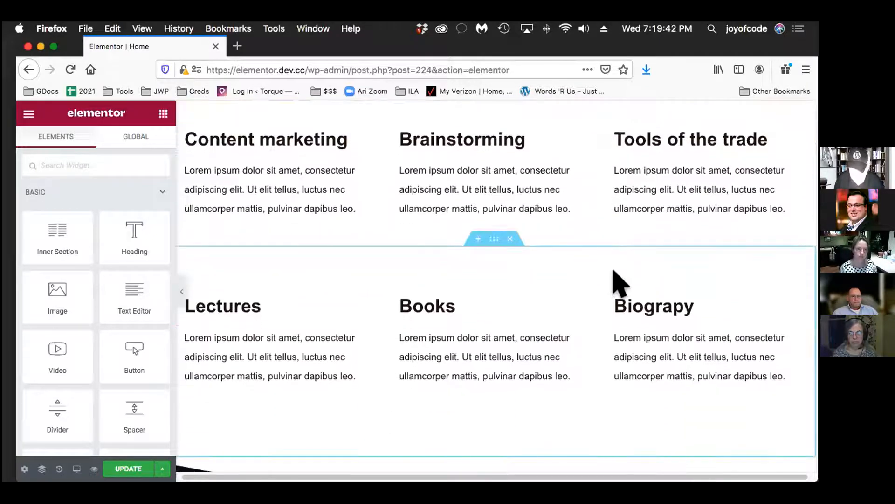
Step: Delete every section below the Content marketing row: Lectures/Books/Biograpy, My Work, the testimonial, Articles and Contact me
click(509, 237)
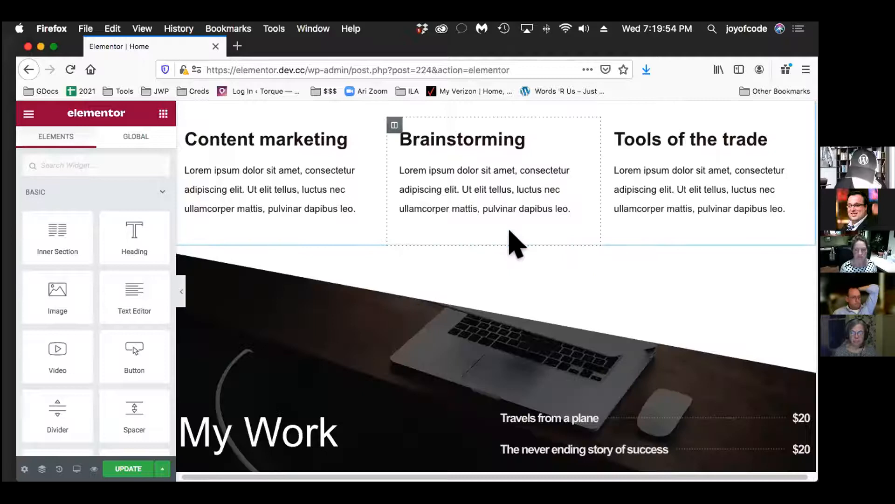
click(510, 239)
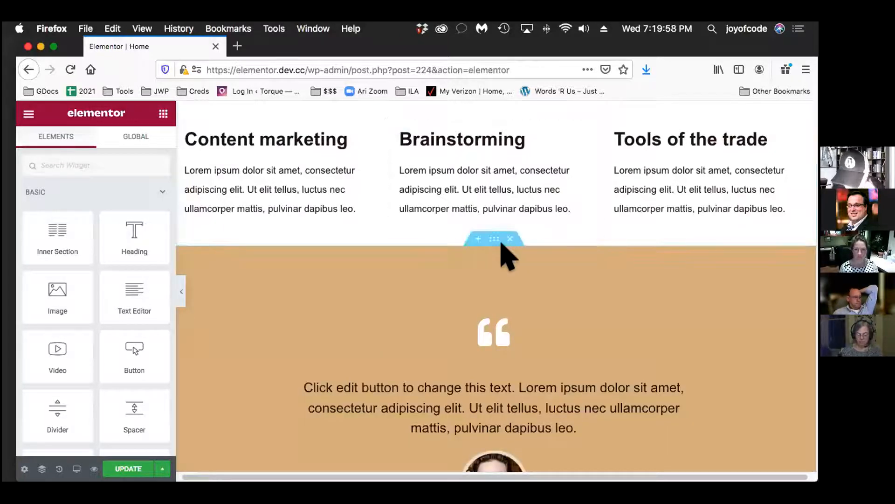
click(509, 239)
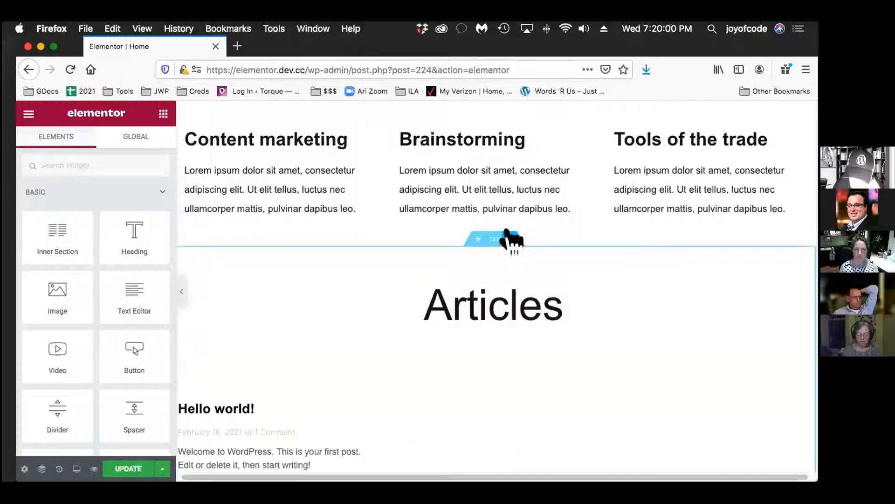
click(512, 239)
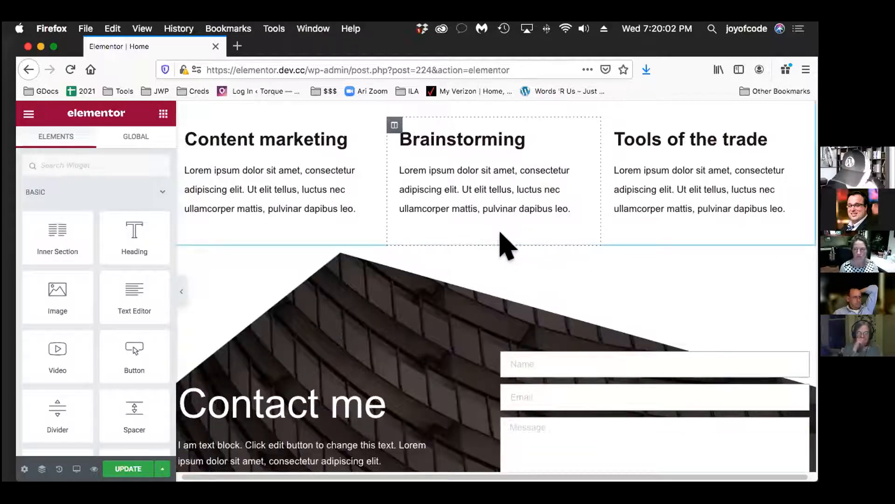
click(511, 238)
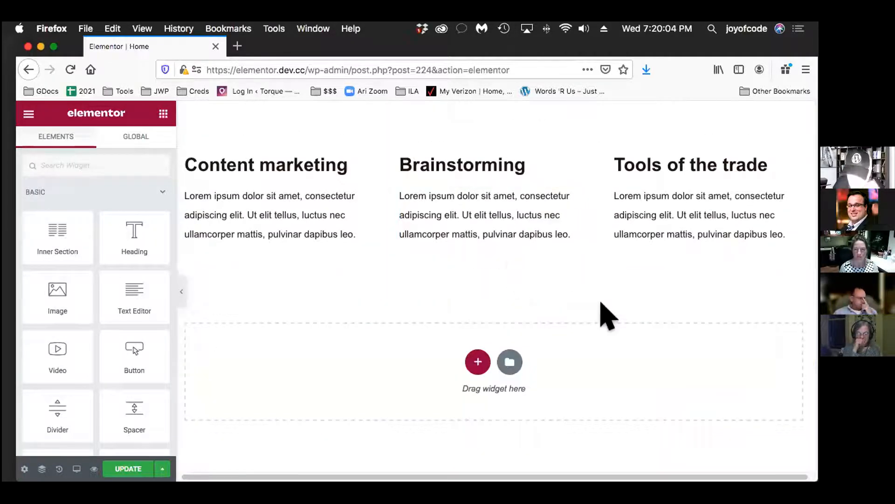
Step: Review the remaining page from the Copywriter banner to the three-column text section
scroll(601, 311, up, 5)
scroll(602, 304, up, 5)
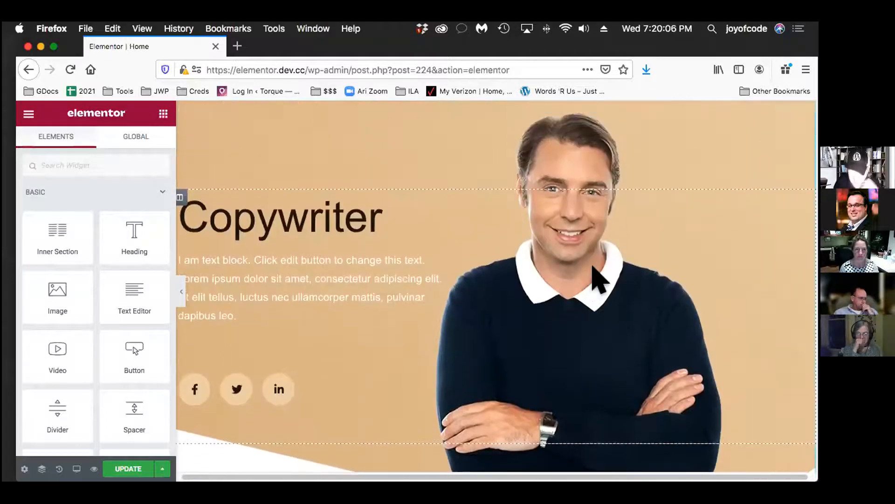
scroll(594, 274, down, 2)
scroll(593, 266, down, 3)
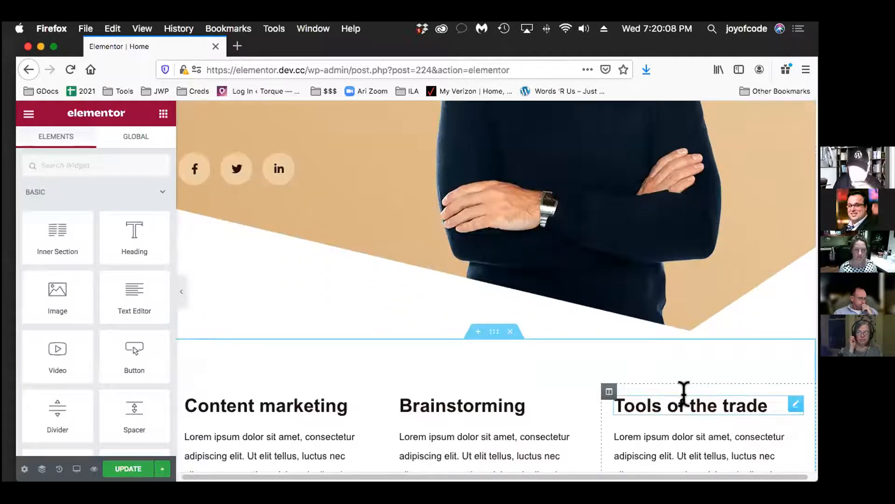
scroll(684, 393, up, 5)
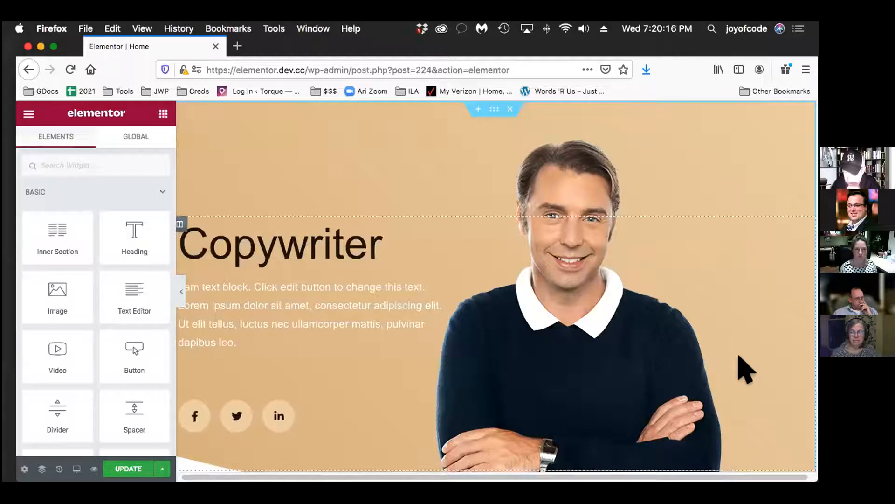
scroll(745, 369, down, 2)
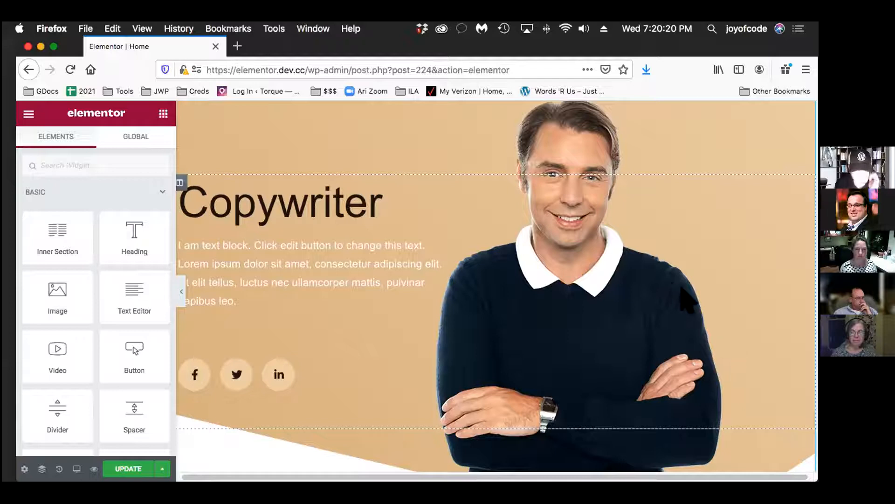
scroll(684, 296, up, 2)
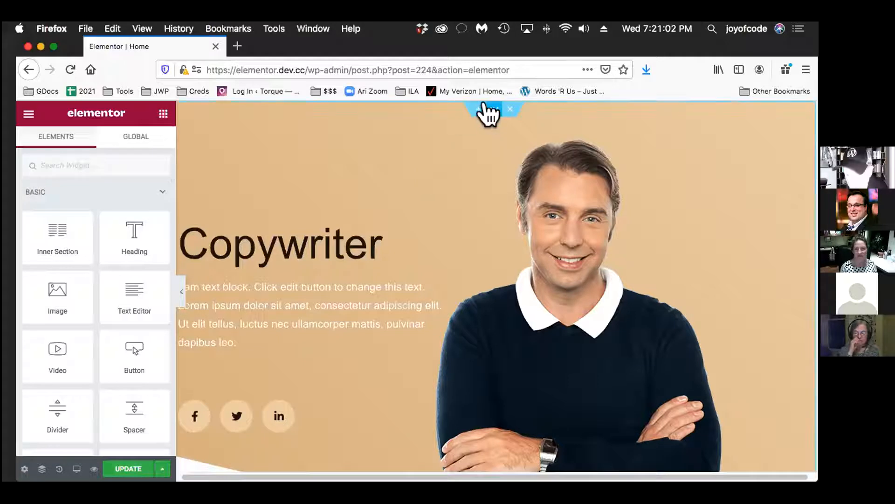
Step: Replace the Copywriter section's background overlay image with lady.png from the media library
click(485, 111)
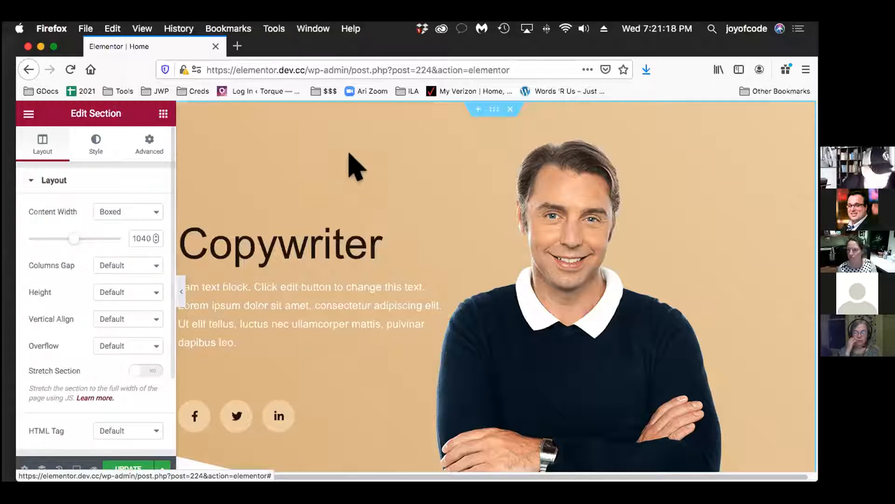
click(89, 143)
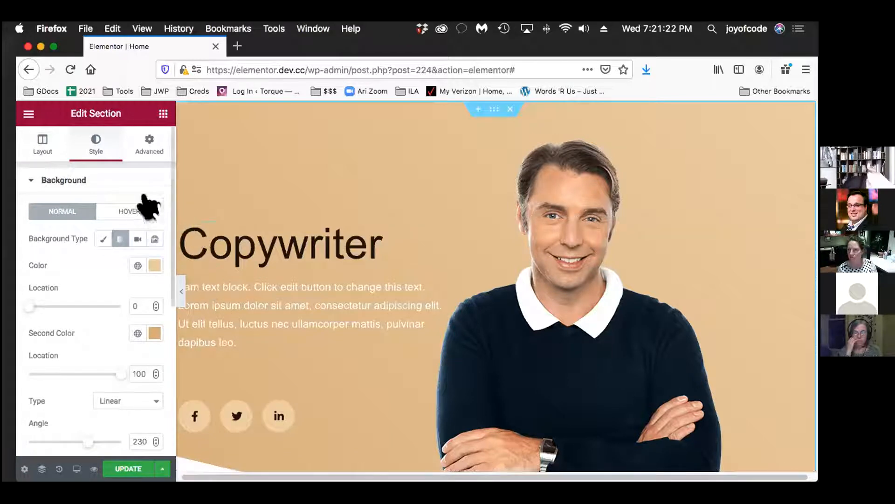
scroll(154, 203, down, 5)
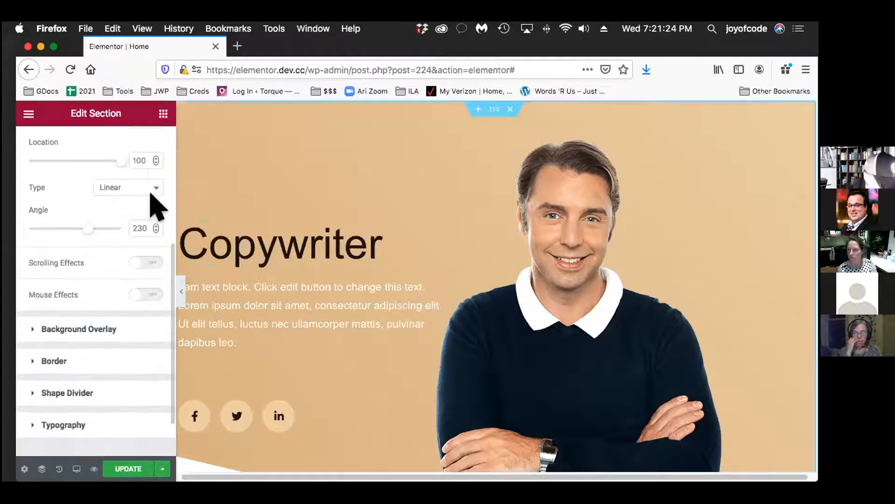
scroll(154, 205, down, 2)
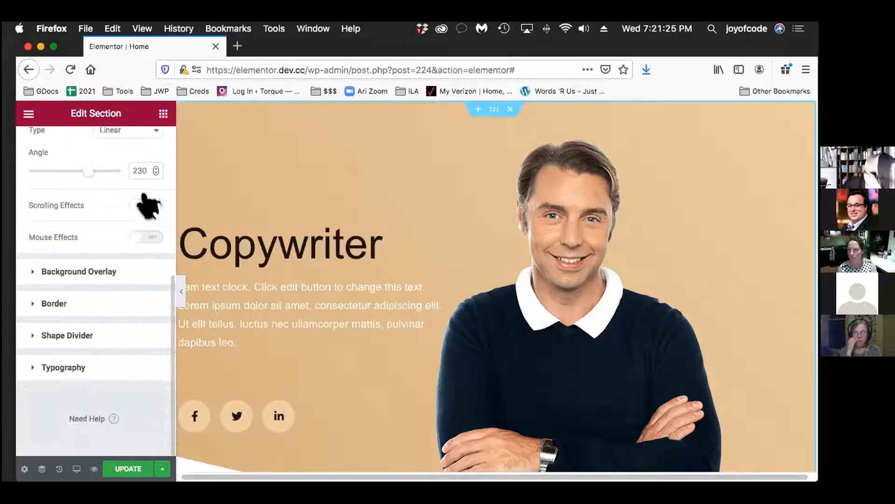
click(134, 272)
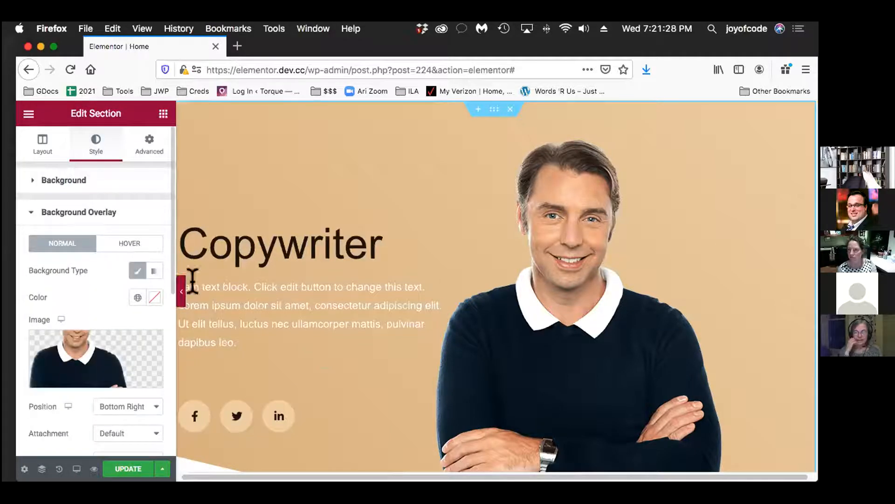
scroll(196, 298, down, 2)
scroll(102, 359, down, 2)
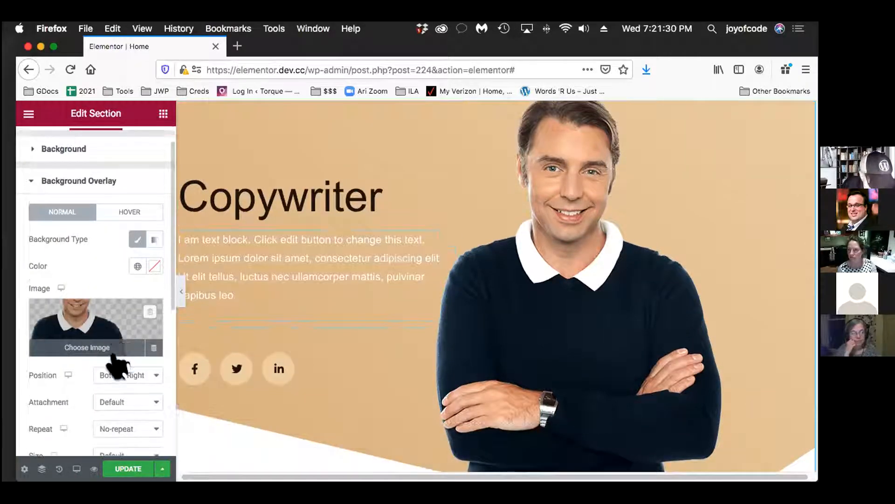
click(103, 304)
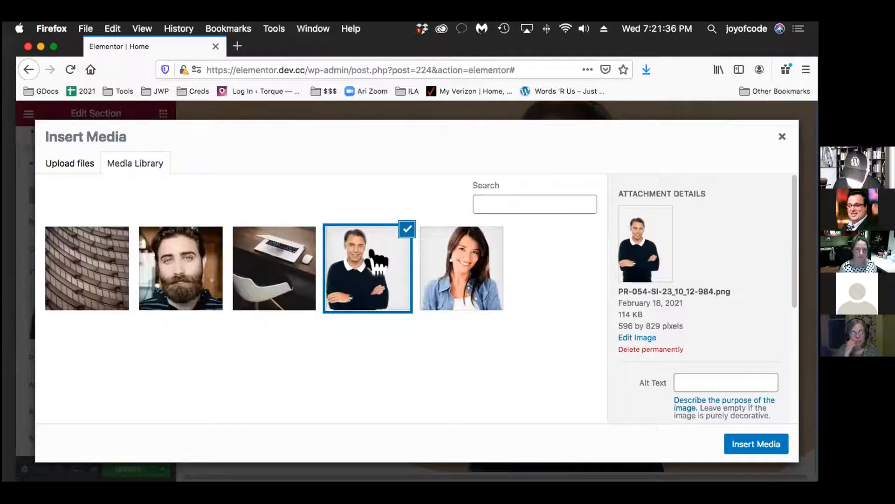
click(448, 274)
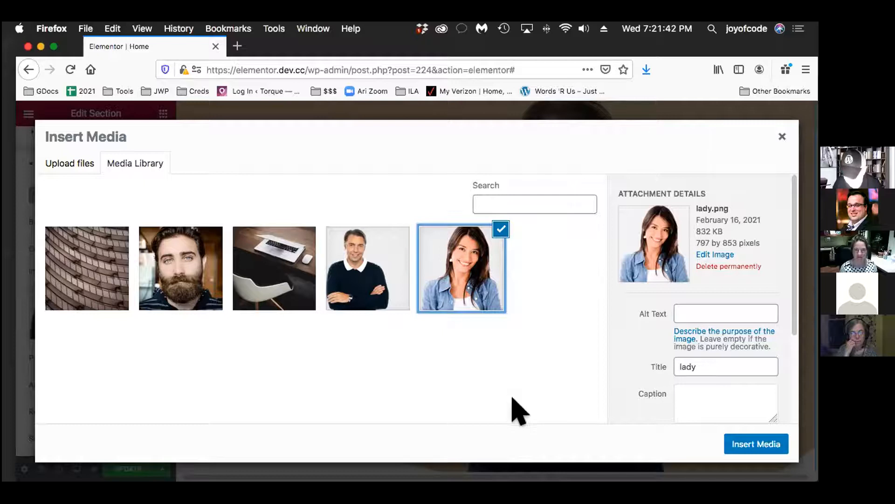
click(742, 446)
scroll(749, 356, up, 1)
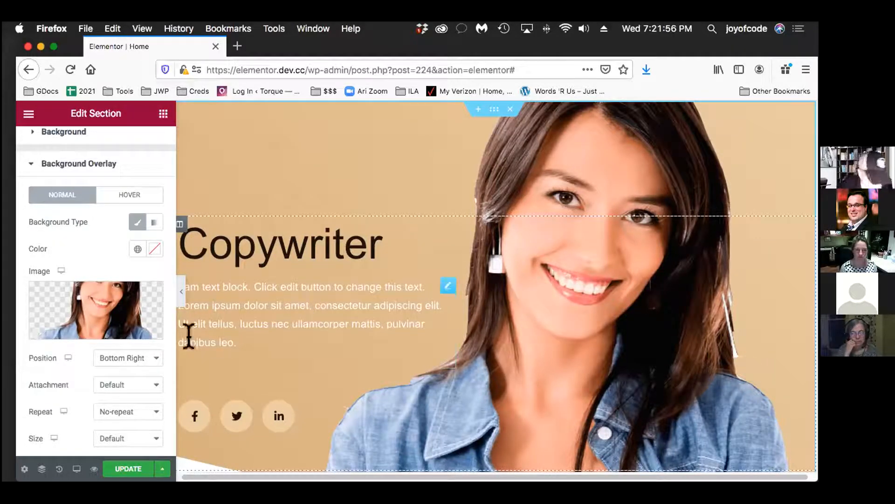
Step: Set the Copywriter section's overlay image position to Top Right and check how the portrait fits the banner
scroll(130, 385, down, 3)
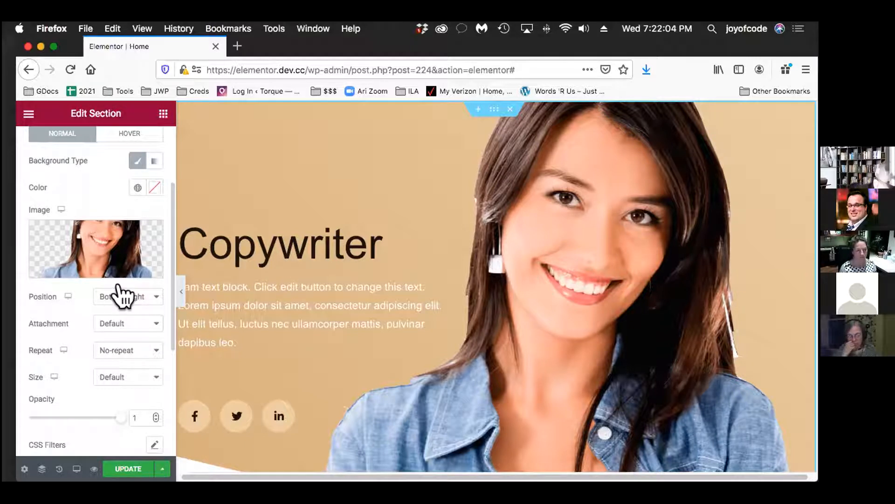
scroll(129, 294, down, 2)
click(128, 271)
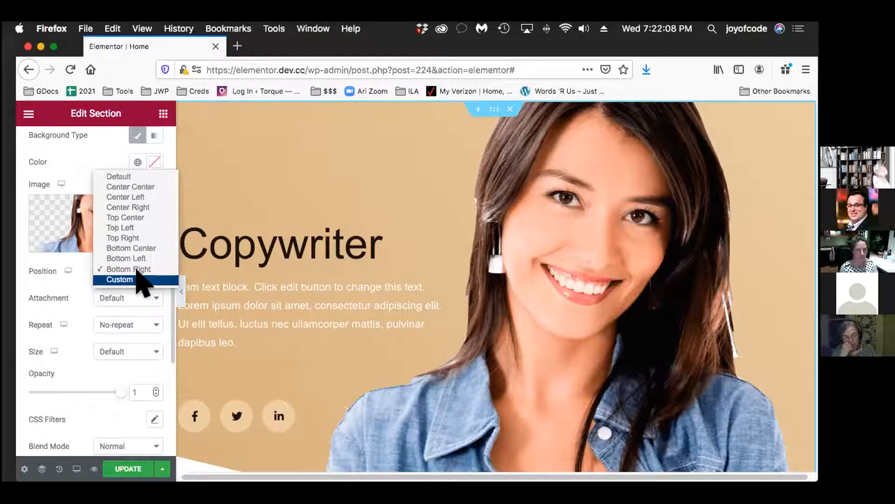
click(146, 237)
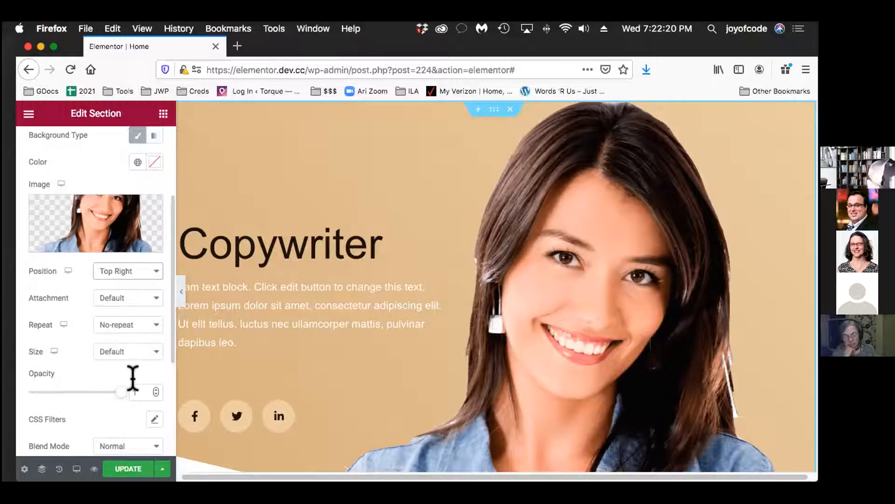
scroll(133, 377, down, 1)
scroll(132, 377, down, 1)
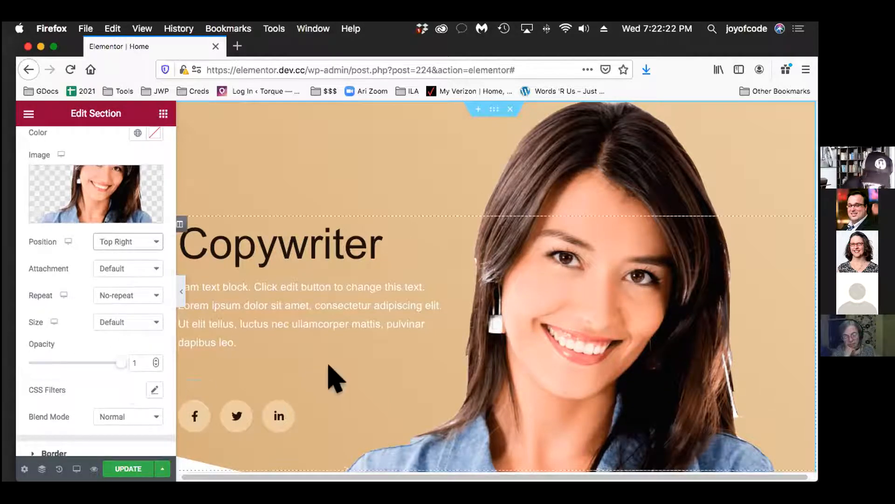
scroll(330, 376, down, 3)
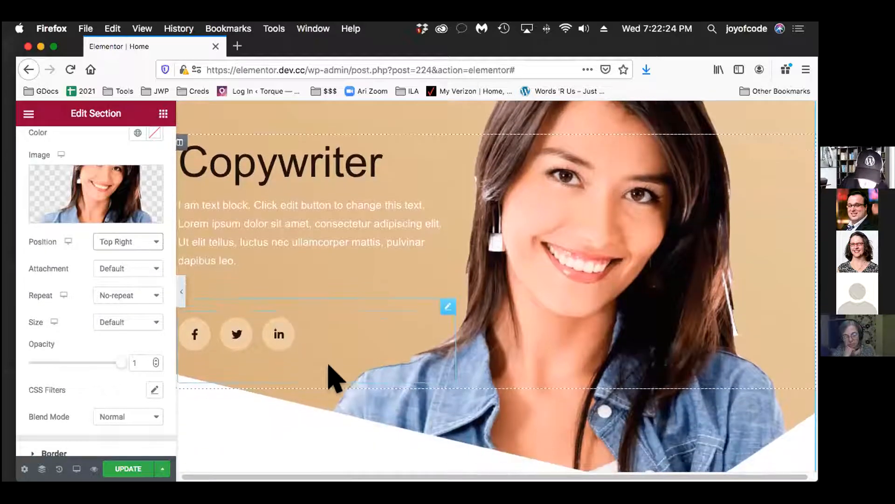
scroll(335, 378, up, 2)
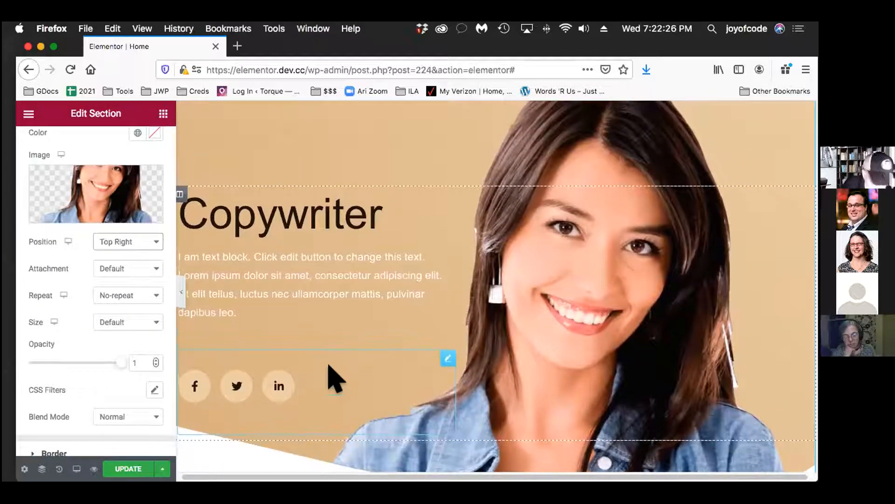
scroll(335, 378, down, 4)
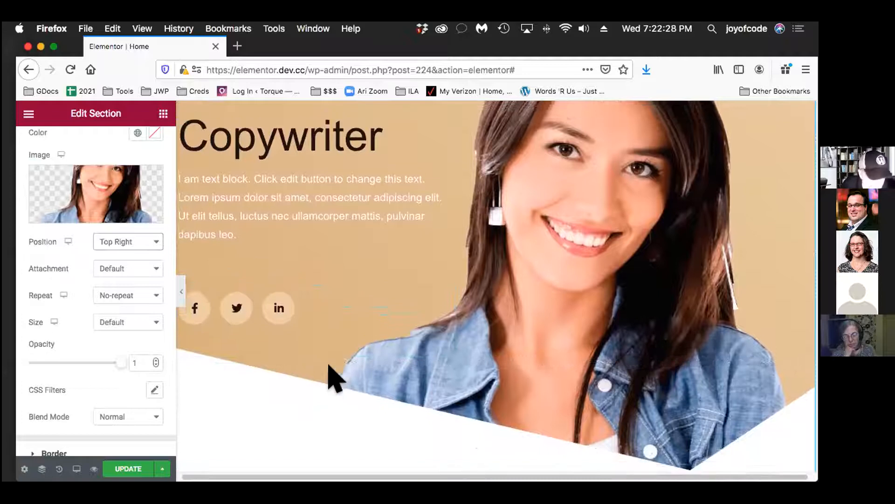
scroll(329, 376, up, 2)
scroll(77, 207, up, 5)
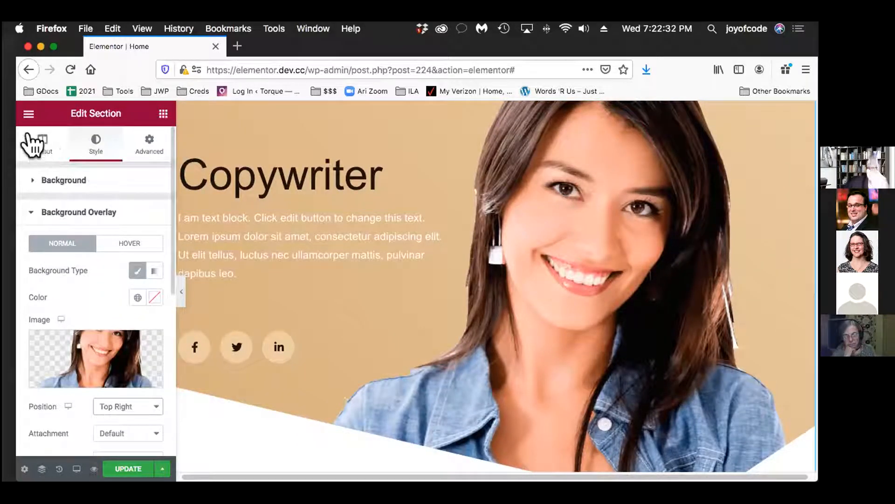
Step: Set the Copywriter section's height to Min Height with a minimum height of 40 VH
click(41, 145)
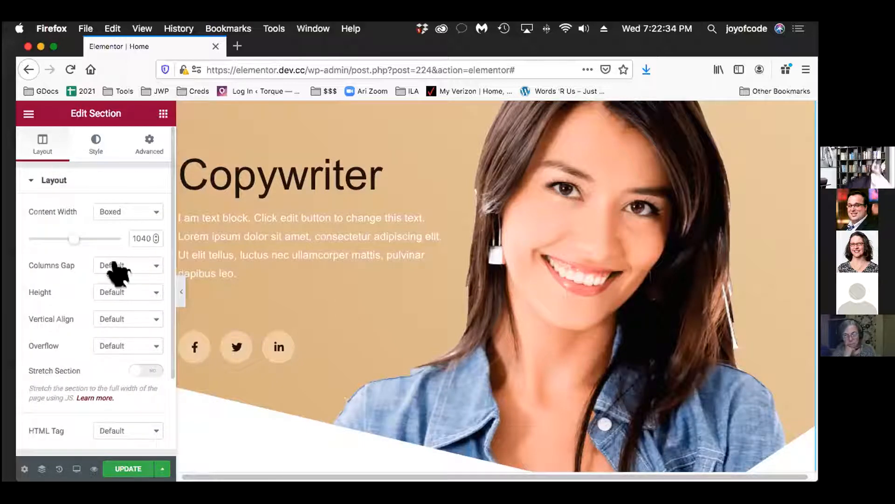
click(133, 294)
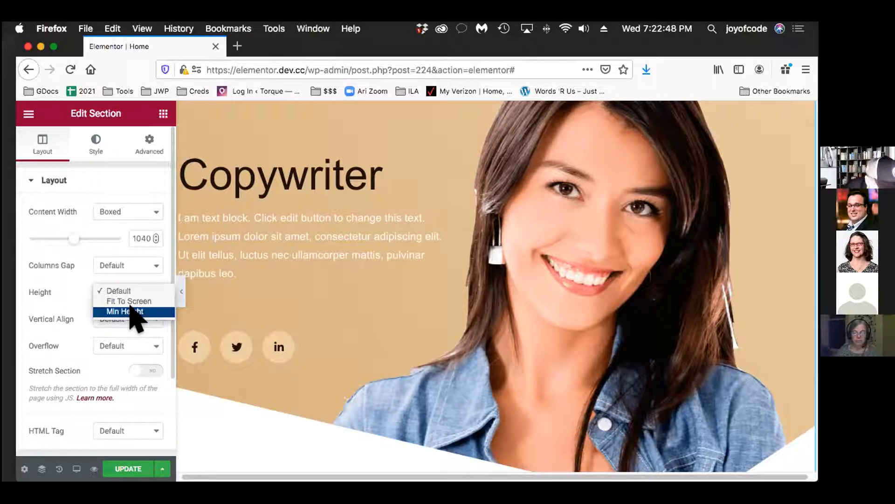
click(130, 313)
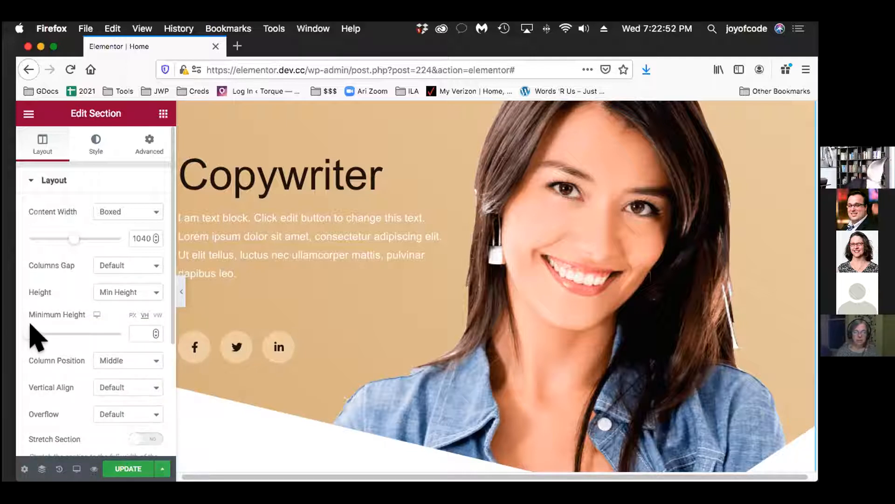
drag(25, 334, 65, 334)
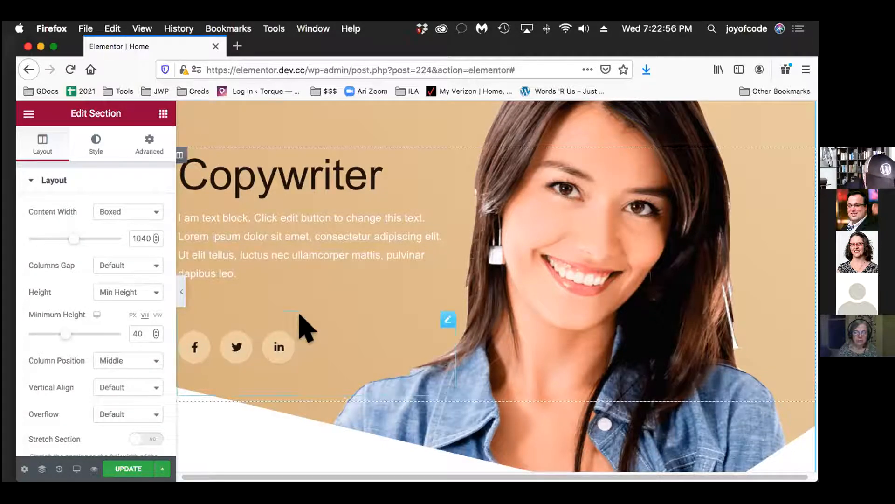
Step: Check the banner's lower edge and set the Copywriter section's minimum height to 30 VH
scroll(305, 329, down, 3)
click(326, 320)
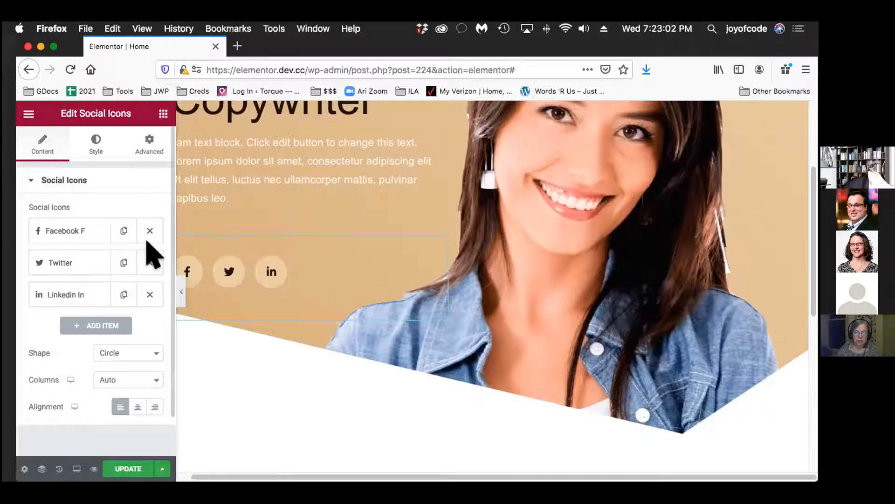
scroll(366, 410, up, 5)
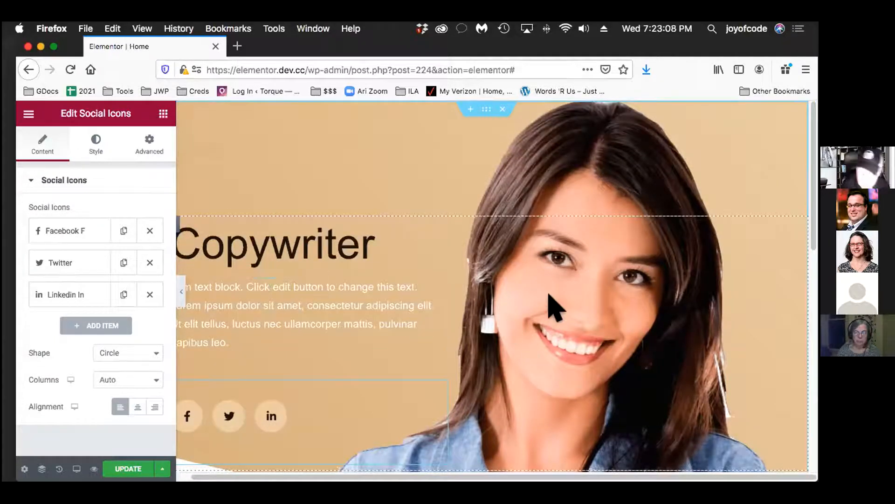
click(482, 110)
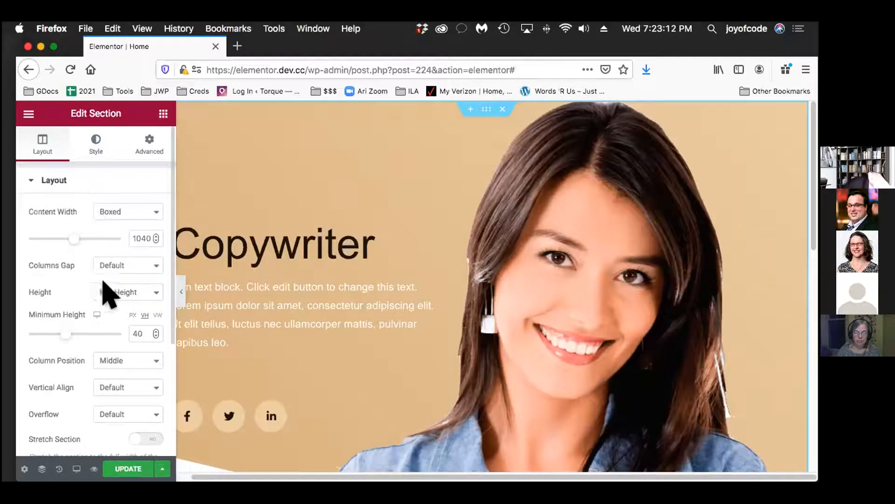
mouse_move(56, 326)
mouse_down()
mouse_move(82, 326)
mouse_move(54, 326)
mouse_up()
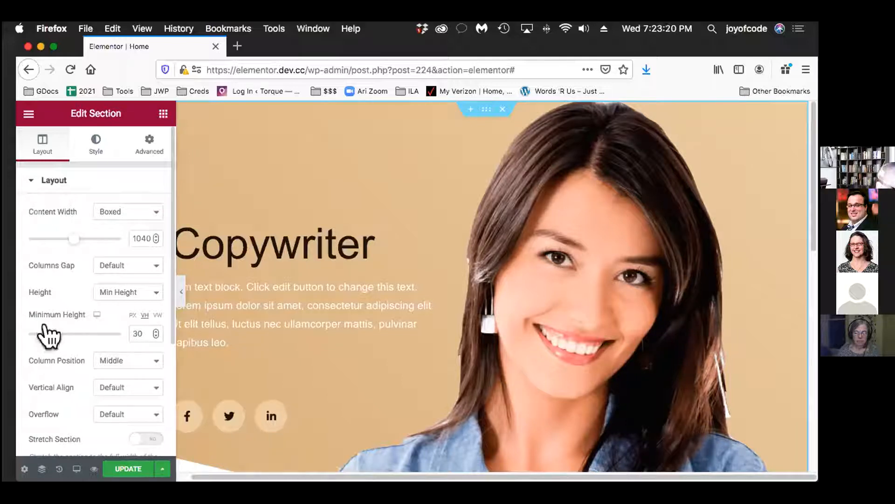
Step: Set the Copywriter section's minimum height to 82 VH and check how the portrait fits the banner's lower edge
drag(44, 333, 68, 333)
scroll(340, 314, down, 3)
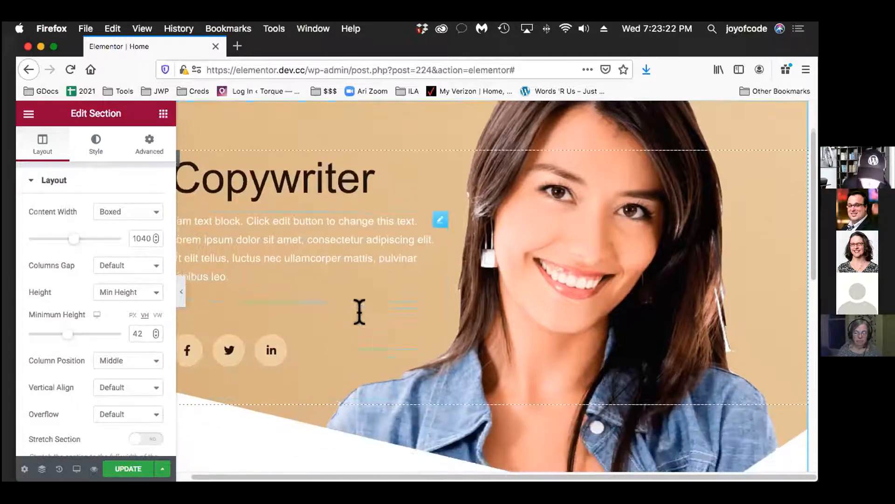
scroll(350, 321, down, 2)
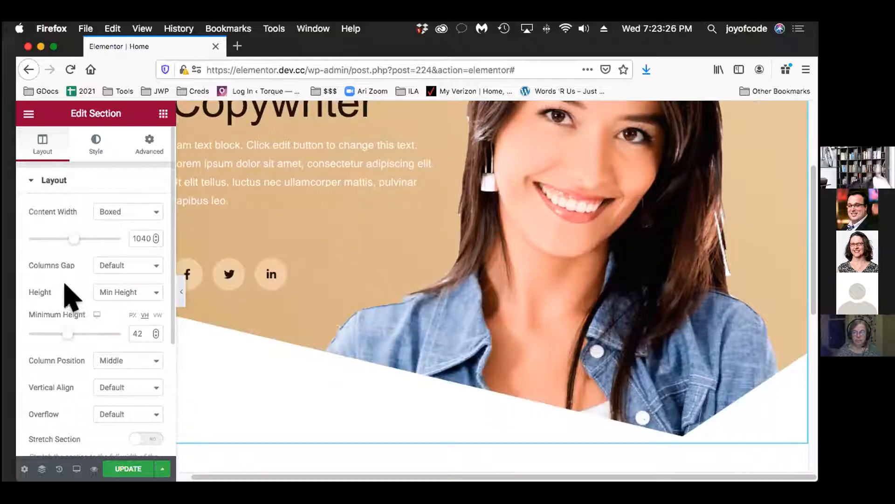
drag(68, 333, 103, 335)
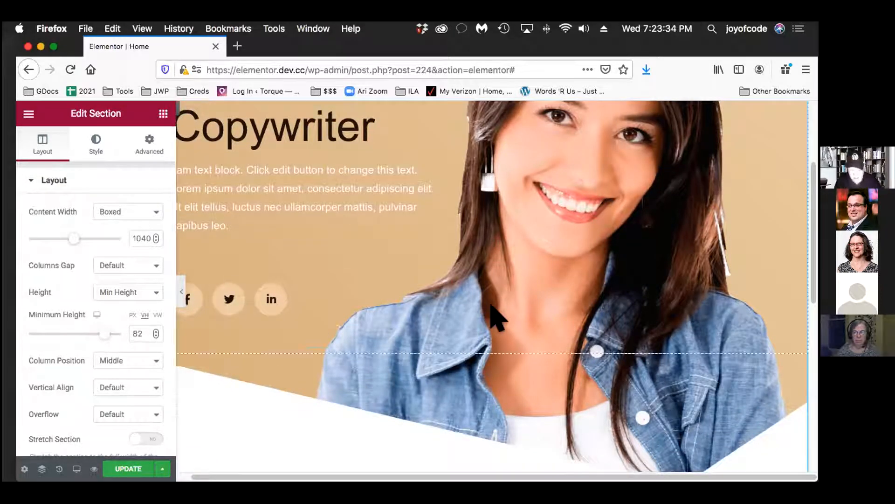
scroll(498, 317, up, 3)
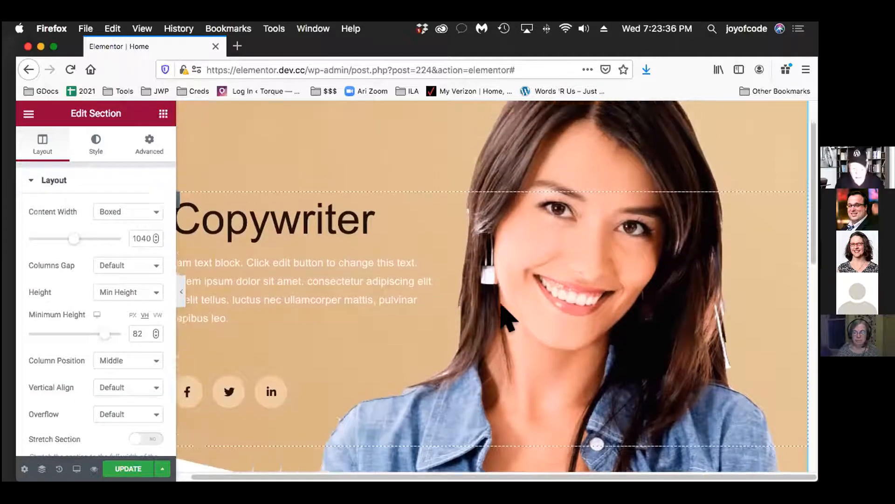
scroll(502, 308, down, 3)
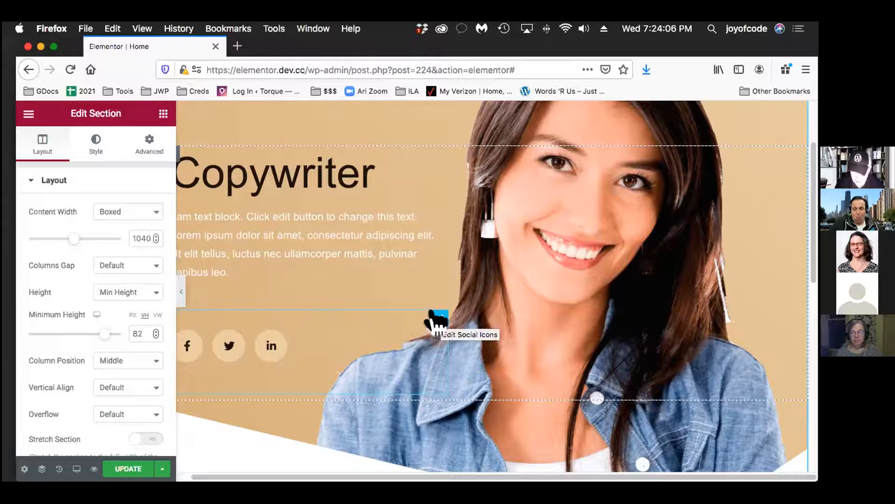
Step: Save the Copywriter section's social icons as a global widget named Socials
right_click(436, 320)
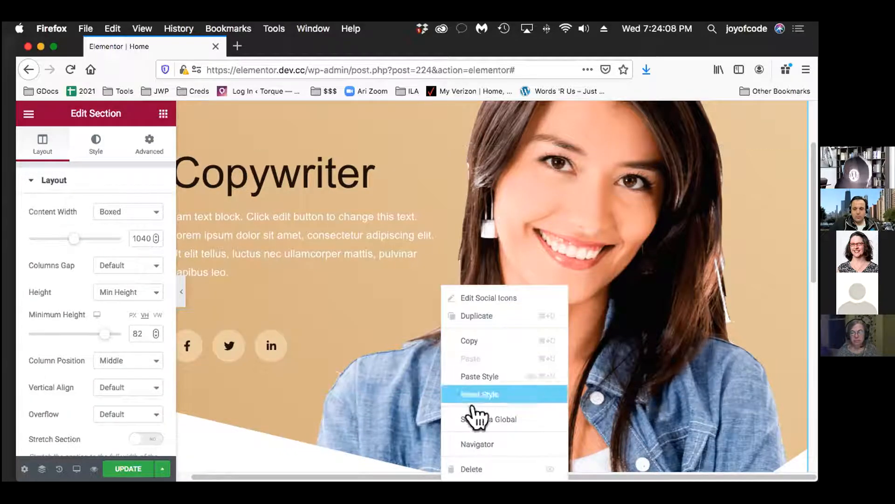
click(550, 419)
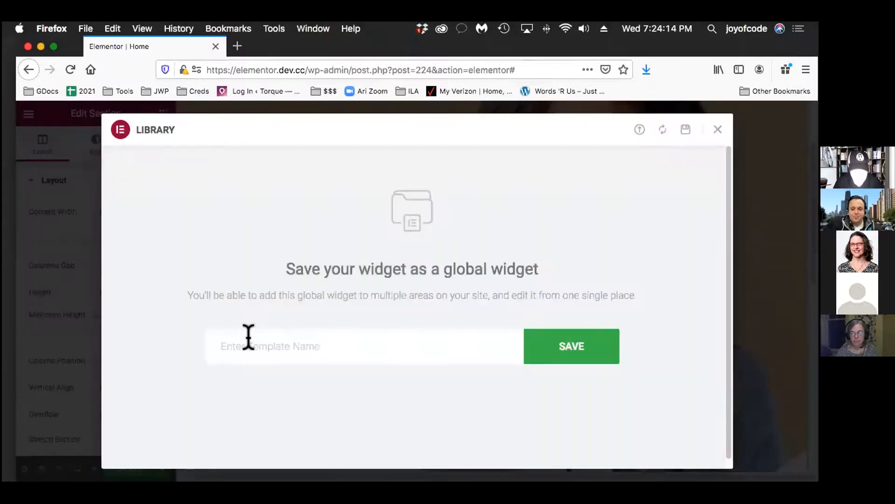
text(Social)
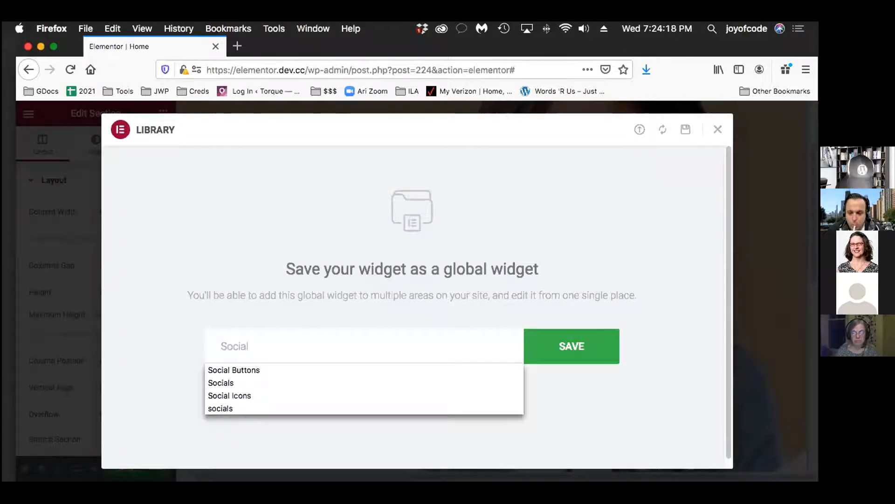
text(s)
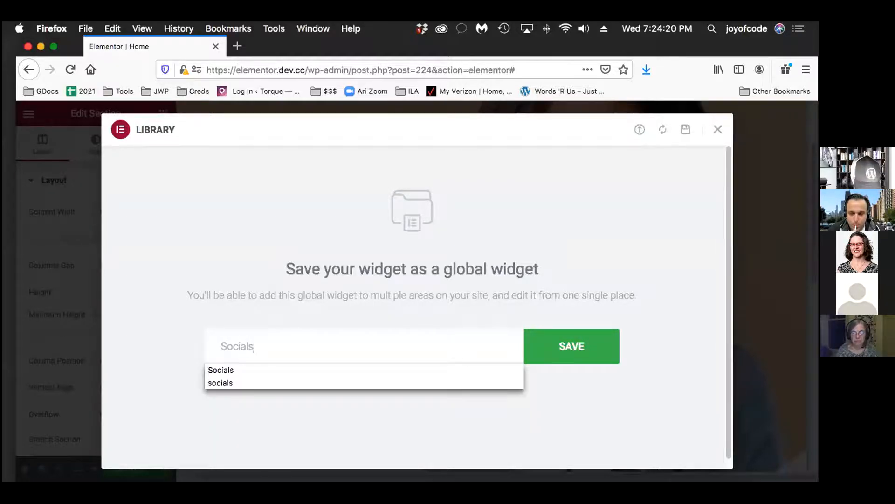
click(575, 357)
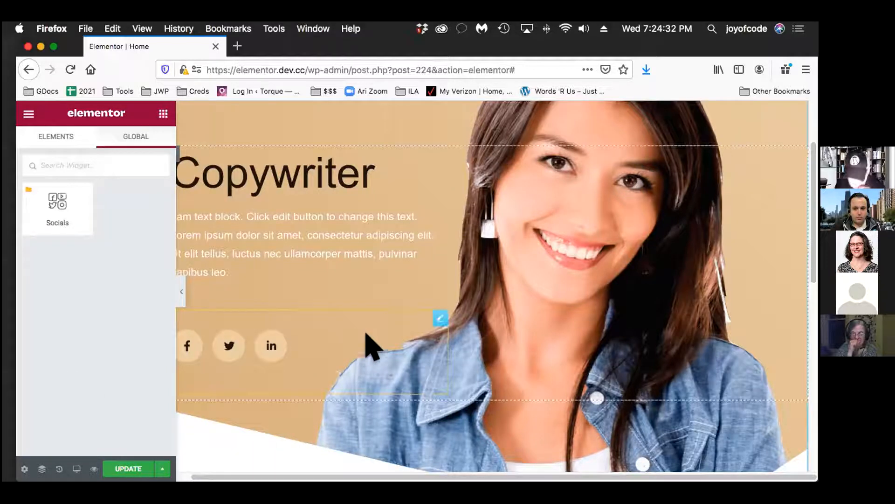
right_click(431, 313)
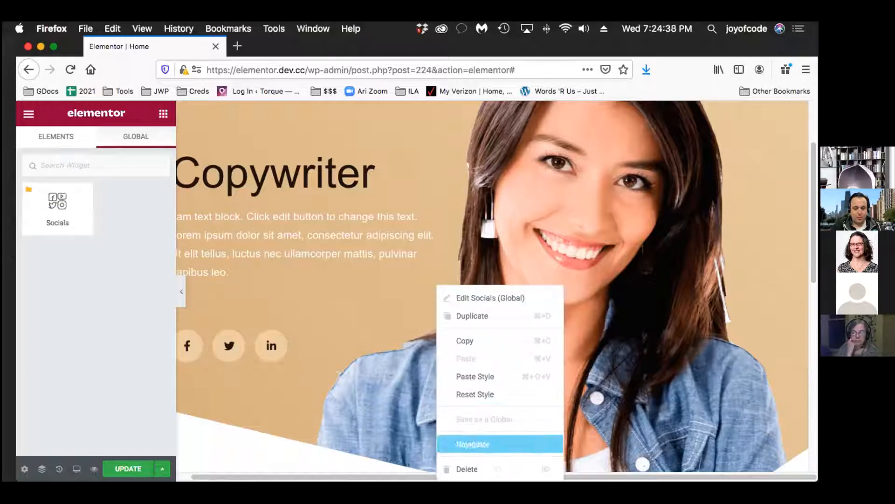
scroll(569, 304, down, 3)
scroll(569, 304, down, 2)
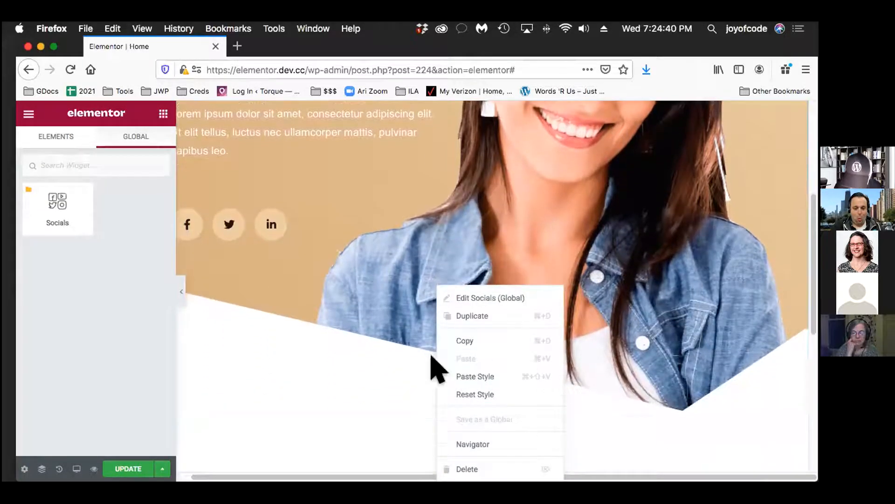
scroll(314, 464, down, 1)
drag(314, 476, 359, 377)
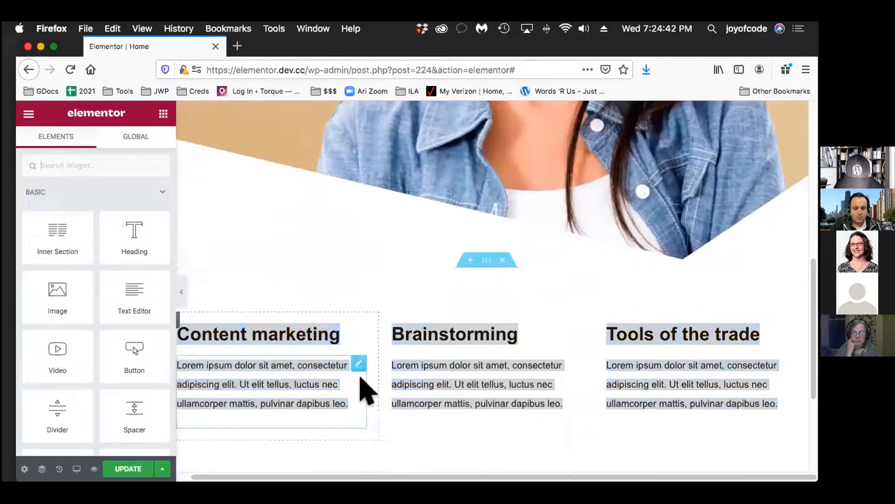
Step: Delete the Socials global widget from the Copywriter banner
scroll(396, 296, up, 3)
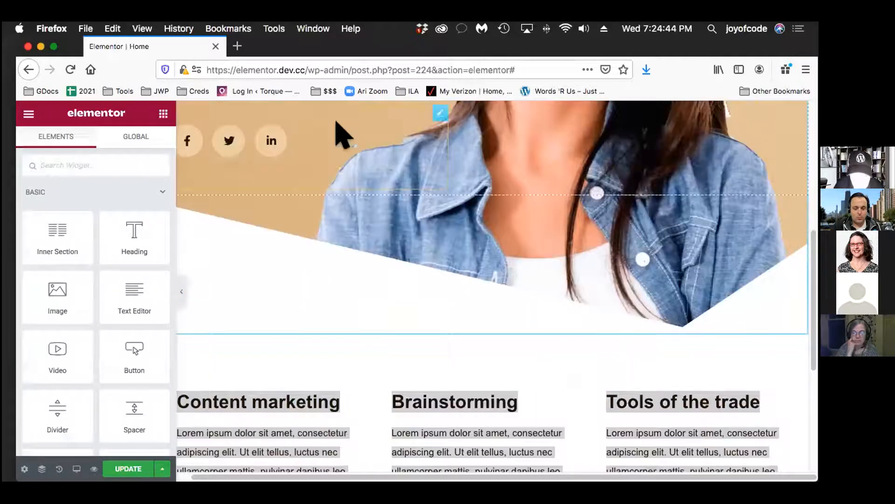
click(343, 137)
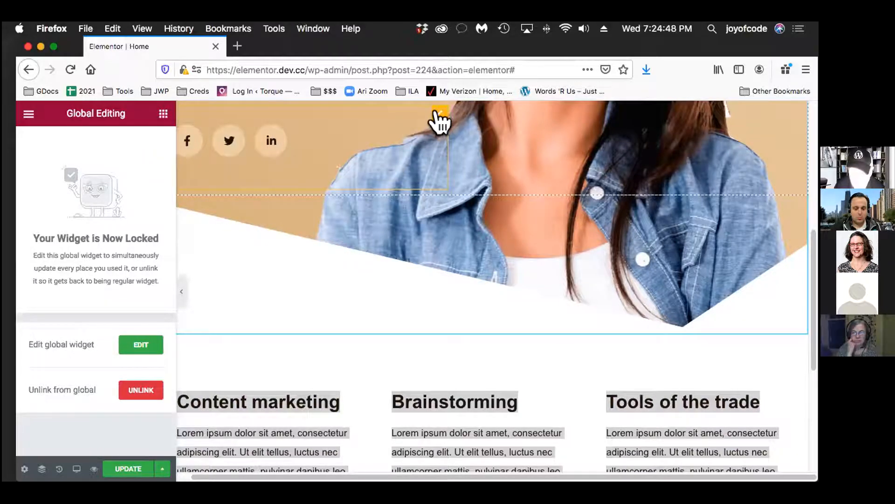
scroll(442, 126, up, 3)
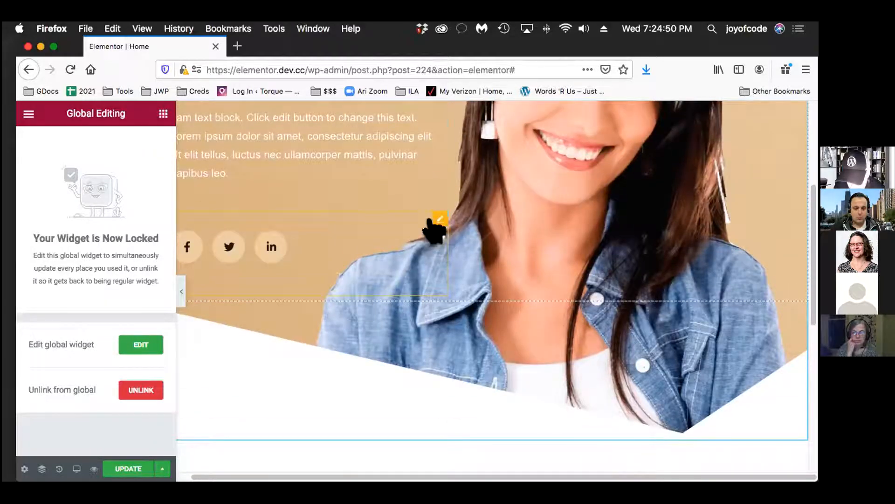
right_click(440, 233)
click(515, 408)
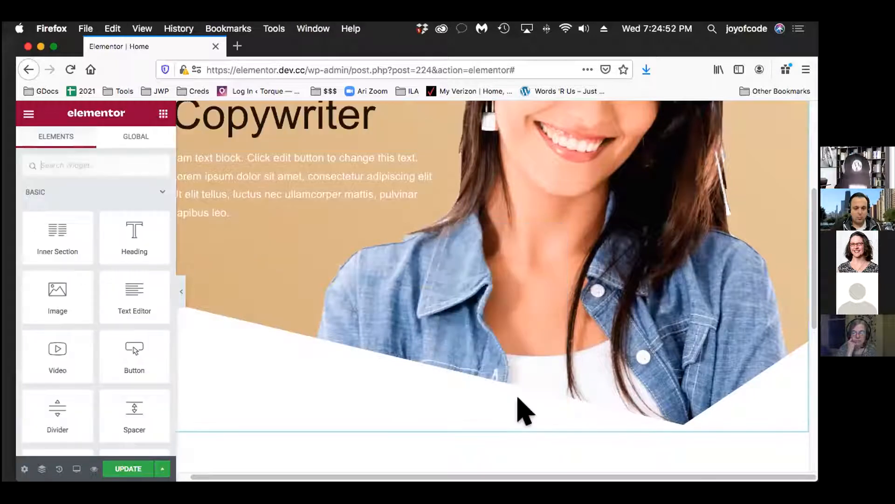
Step: Raise the banner's text column by setting its top margin to -23%
scroll(517, 410, up, 3)
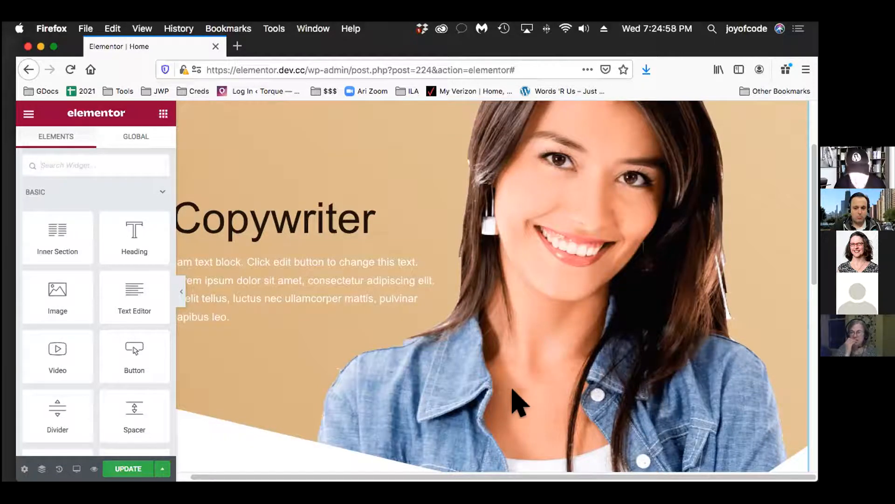
scroll(476, 359, up, 4)
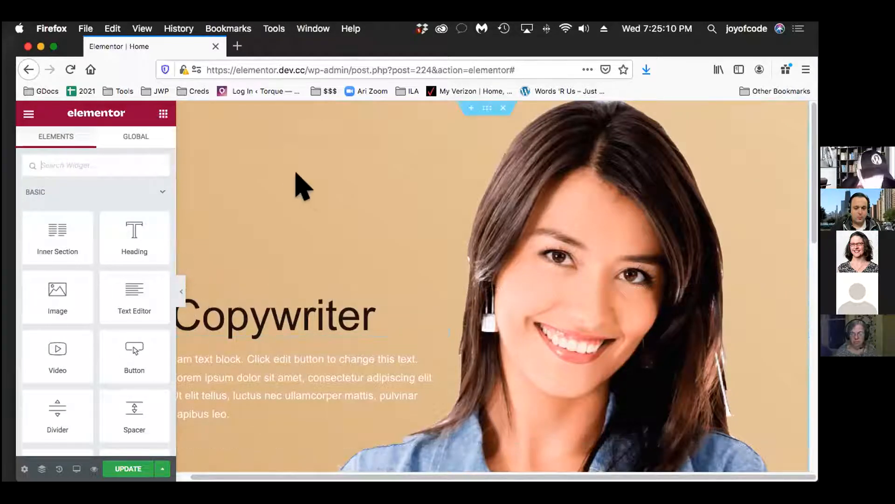
scroll(308, 188, left, 3)
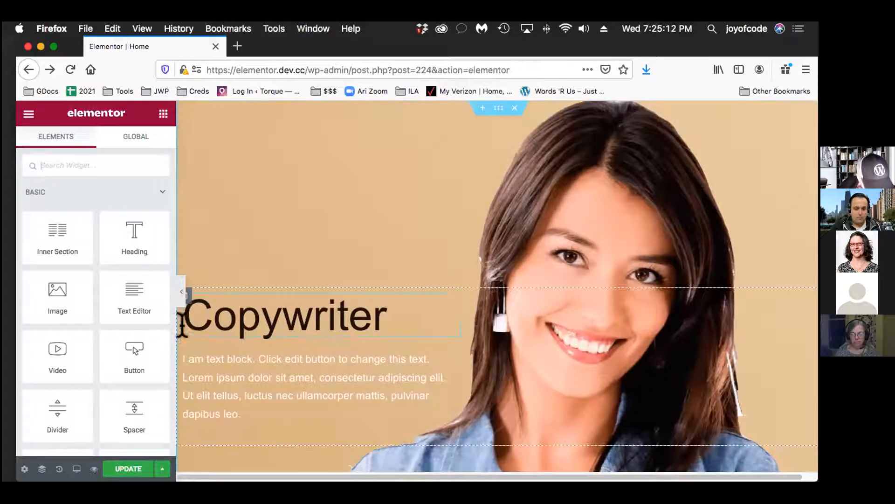
click(181, 285)
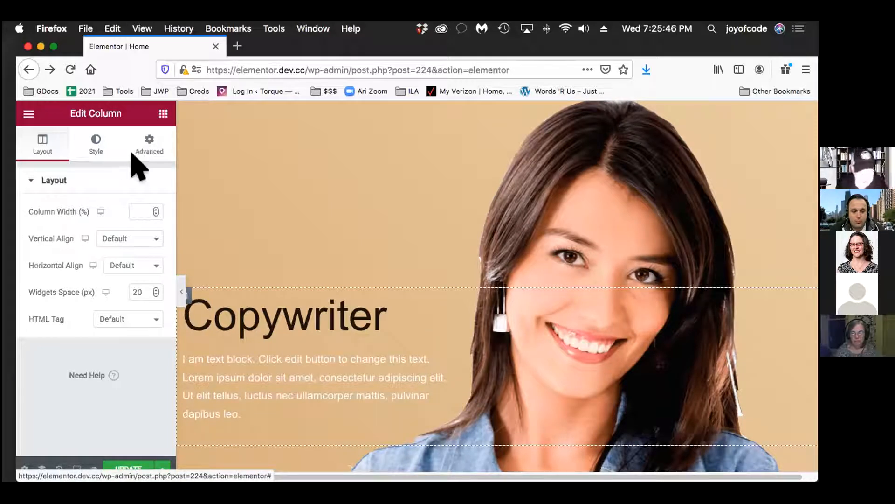
click(149, 140)
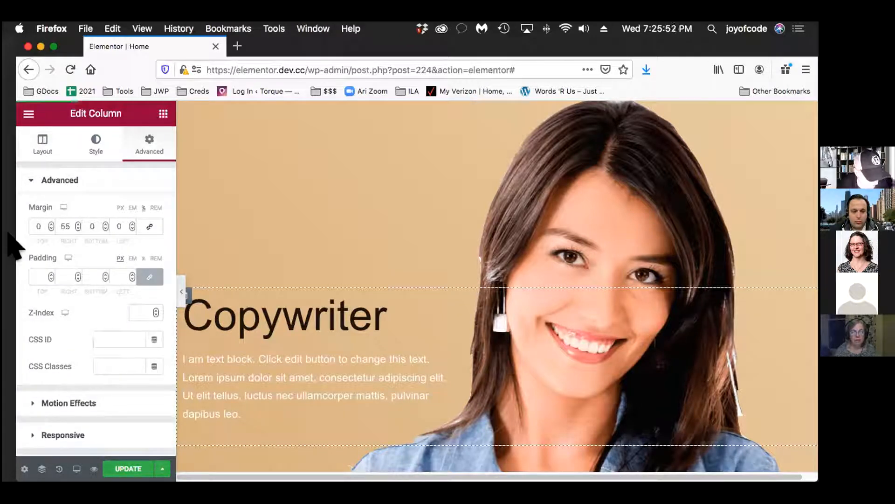
double_click(43, 222)
text(-1)
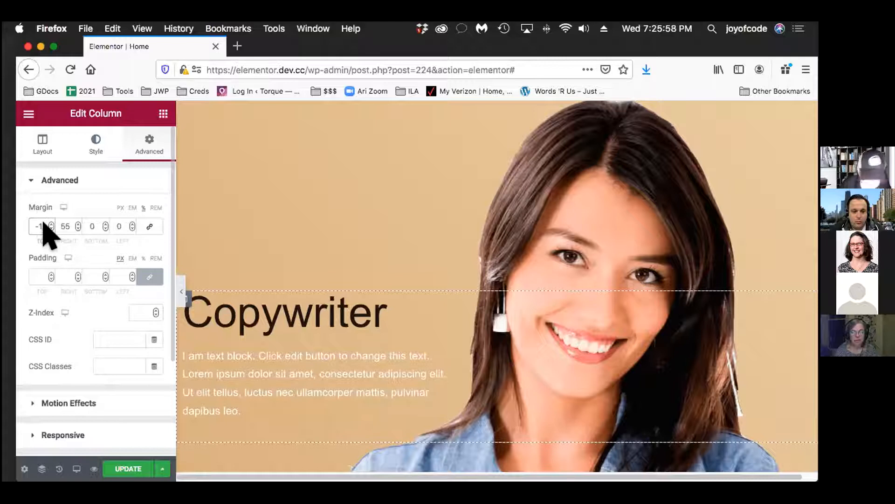
text(0)
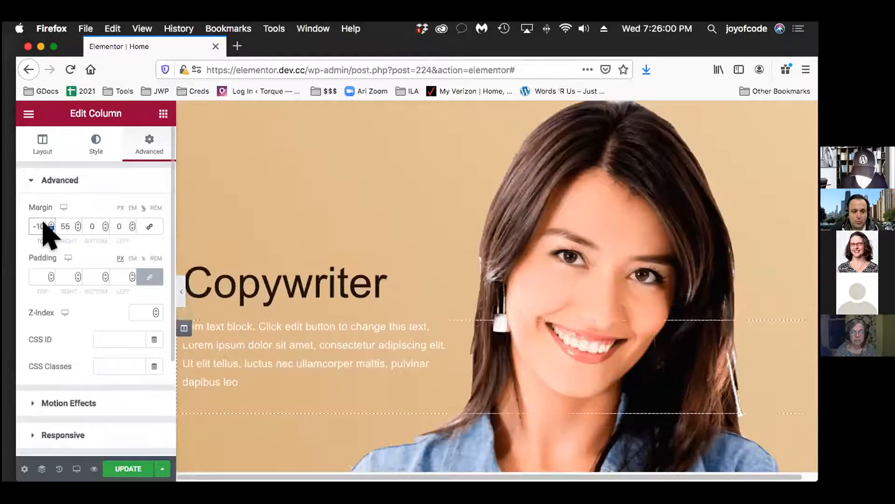
key(Up)
key(Up)
key(Up)
key(Up)
key(Up)
key(Up)
key(Up)
key(Up)
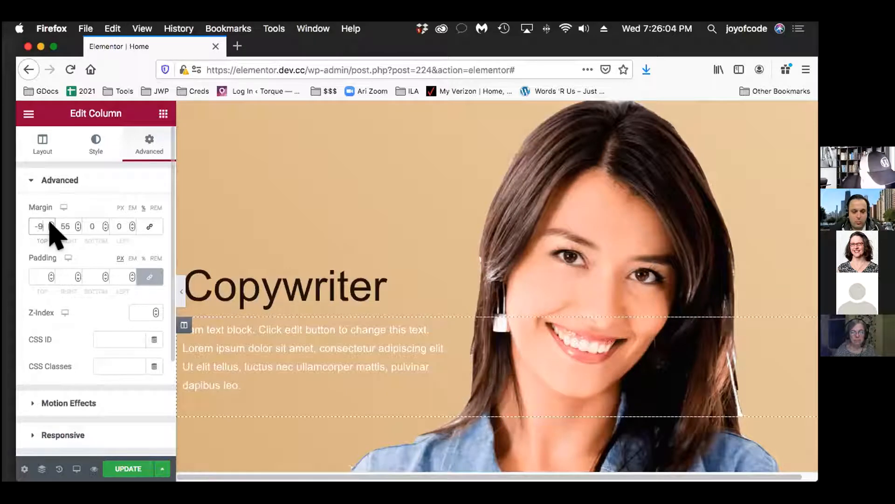
key(Down)
key(Down)
key(Down)
key(Down)
key(Down)
key(Down)
key(Down)
key(Down)
key(Down)
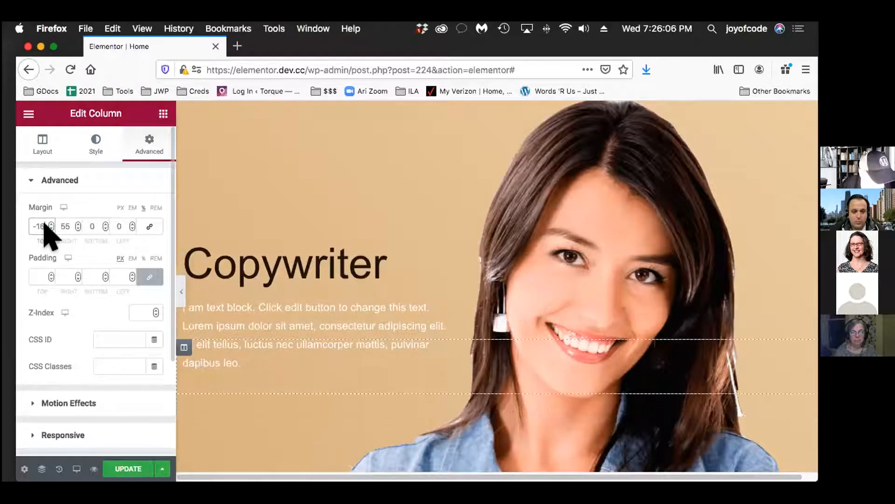
key(Down)
key(Down)
key(Down)
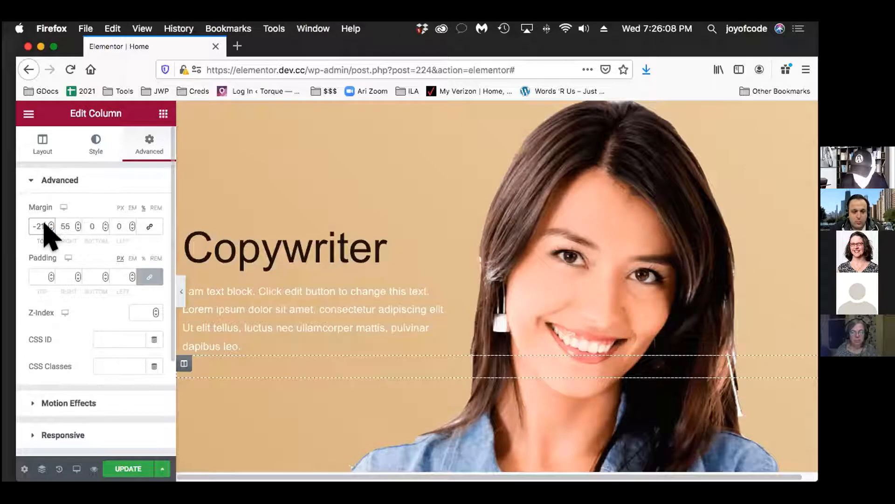
key(Down)
key(Down)
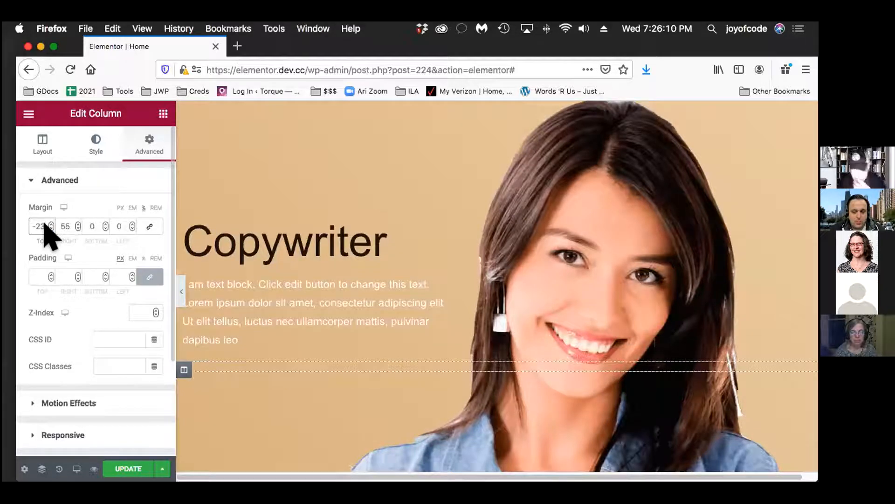
Step: Set the Copywriter heading's typography to a size of 84 px and a weight of 800
click(449, 226)
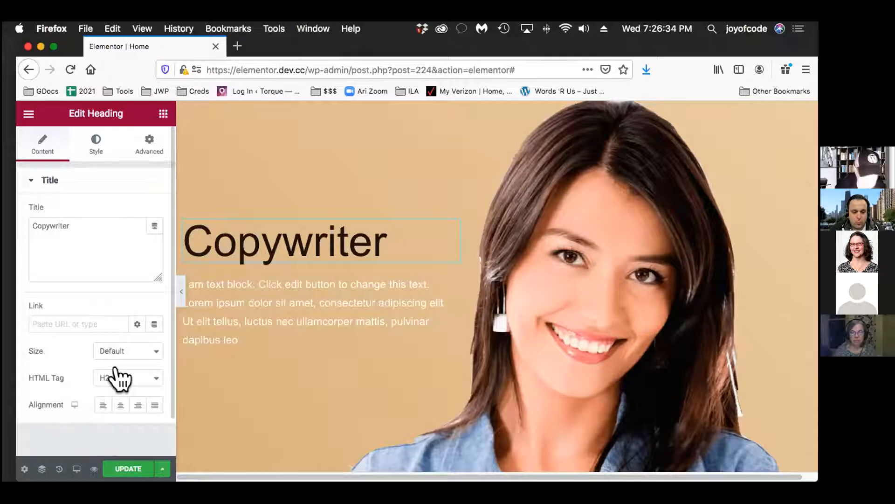
click(98, 144)
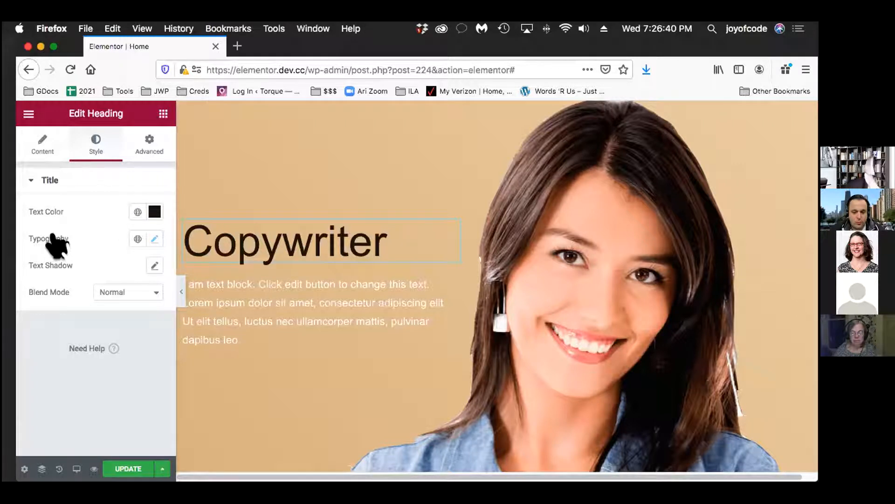
click(154, 240)
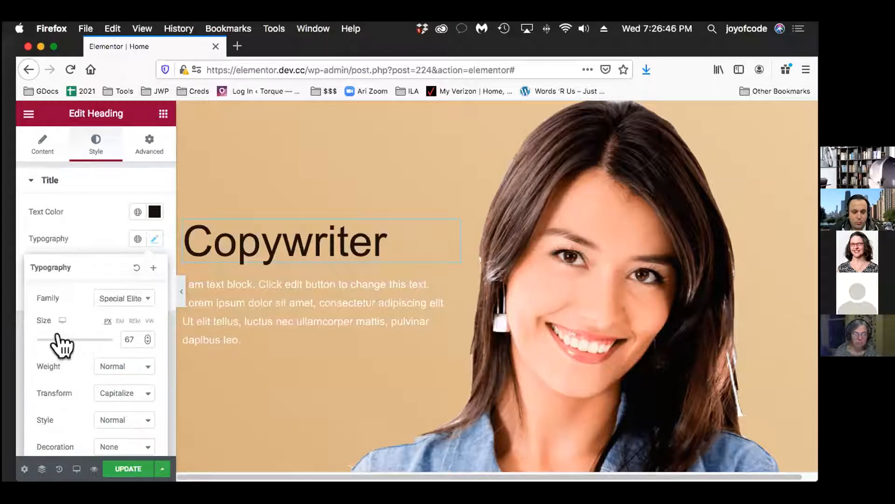
drag(56, 340, 60, 340)
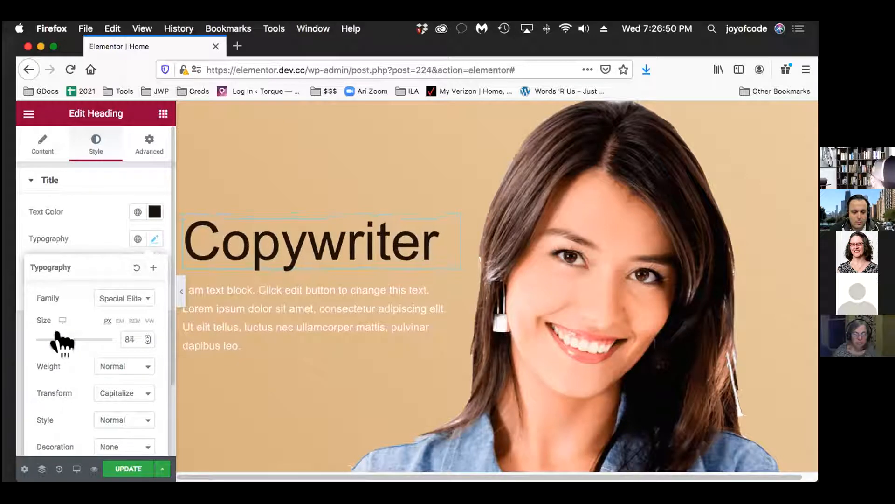
scroll(112, 356, down, 2)
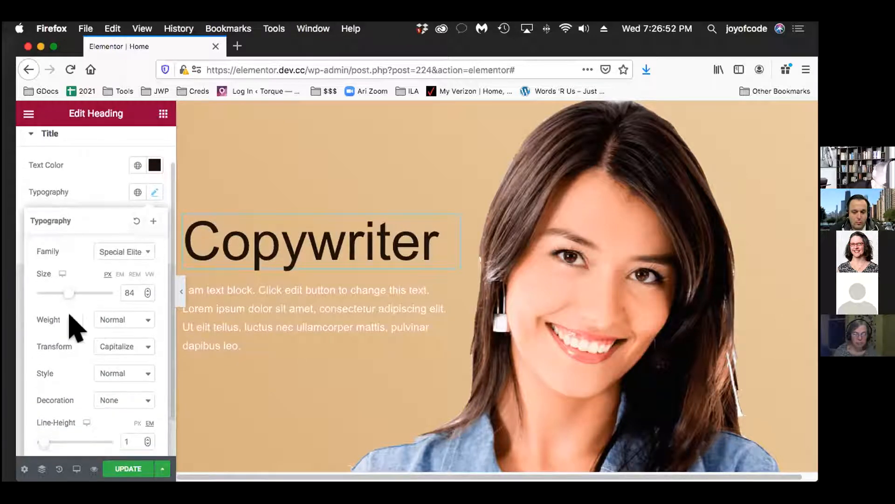
click(120, 320)
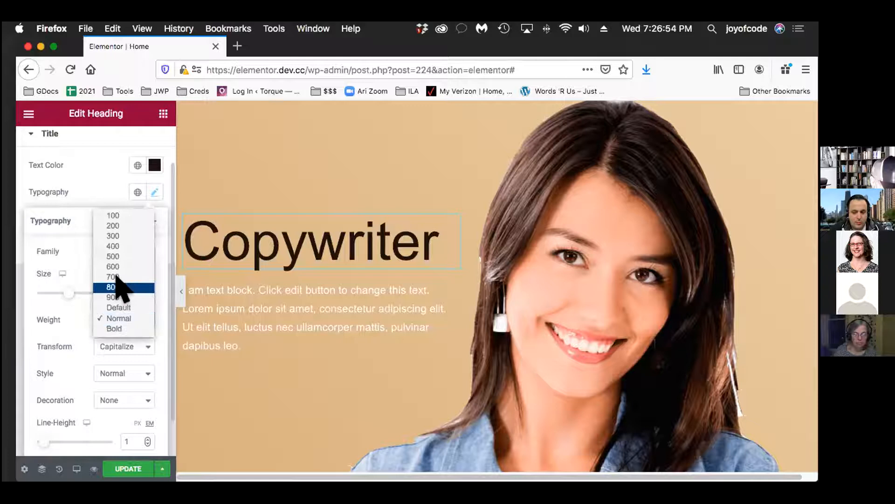
click(117, 285)
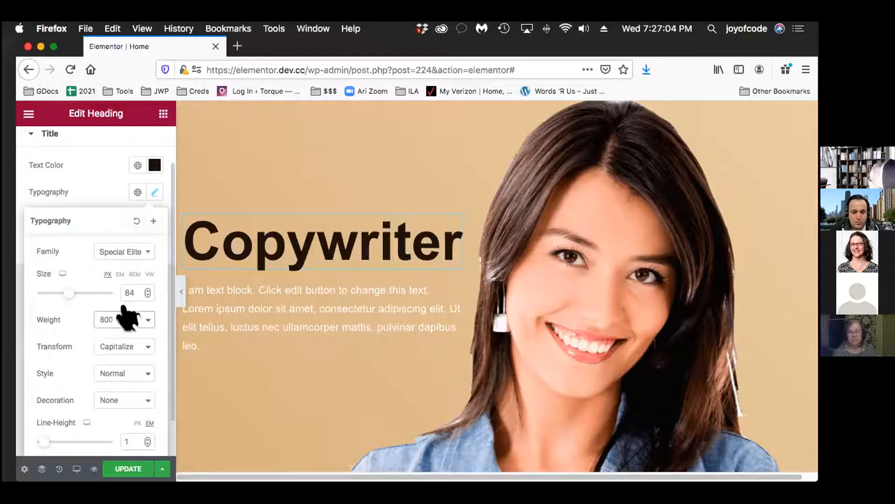
Step: Set the Copywriter heading's font weight to 500
click(117, 320)
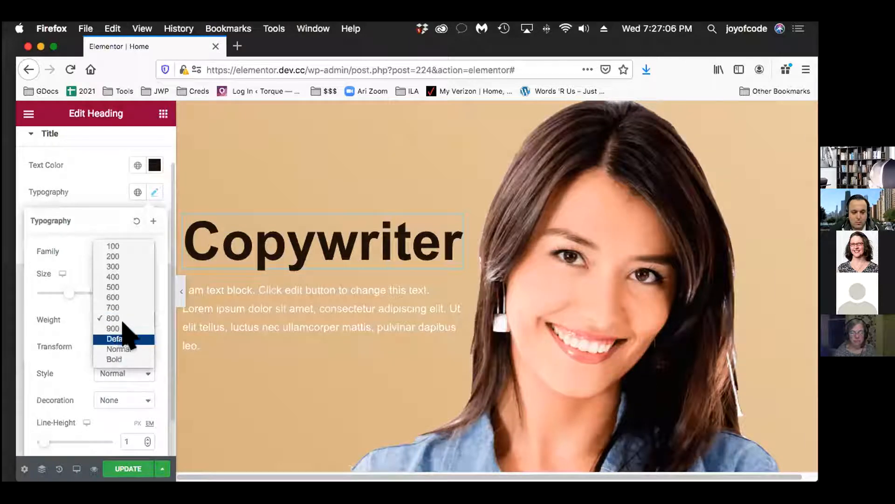
click(131, 288)
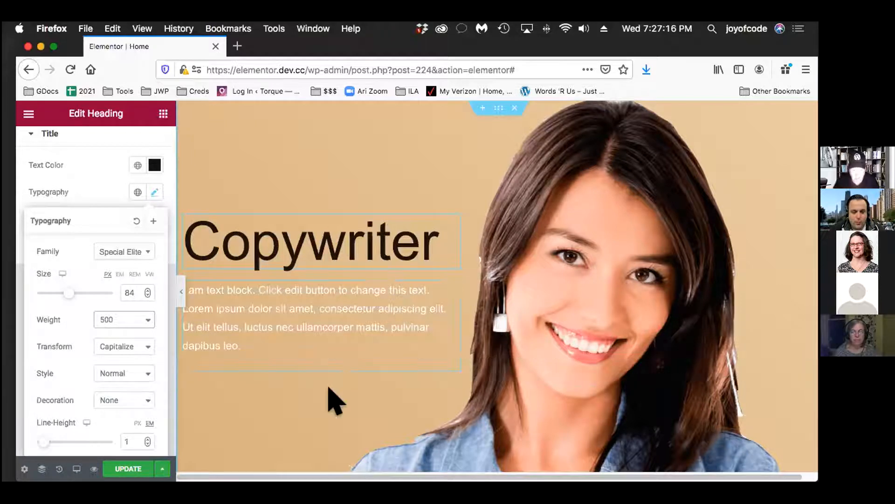
Step: Review the banner's layout down to its lower edge and at full width with the editing panel hidden
scroll(334, 401, down, 2)
scroll(335, 401, up, 2)
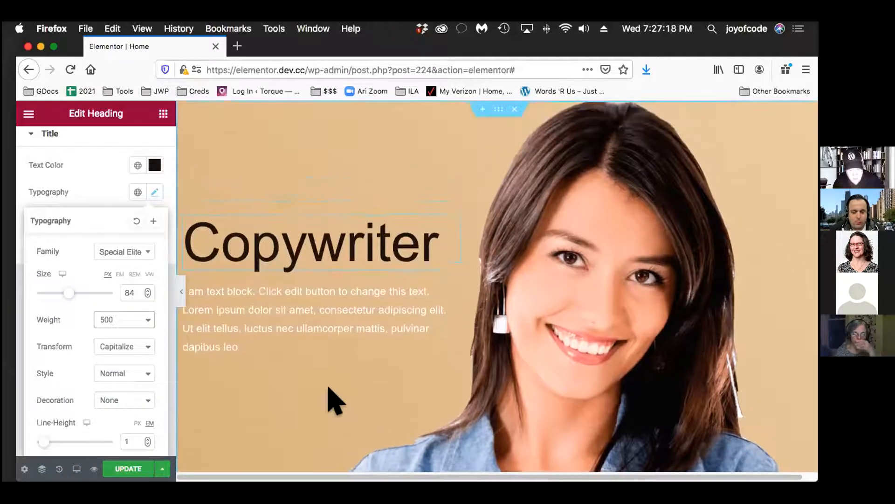
scroll(335, 401, down, 2)
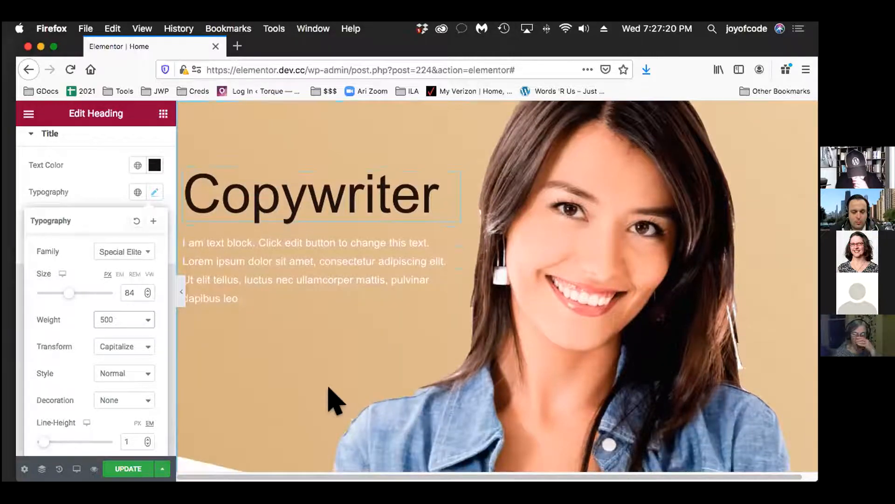
scroll(335, 401, down, 2)
scroll(335, 401, down, 3)
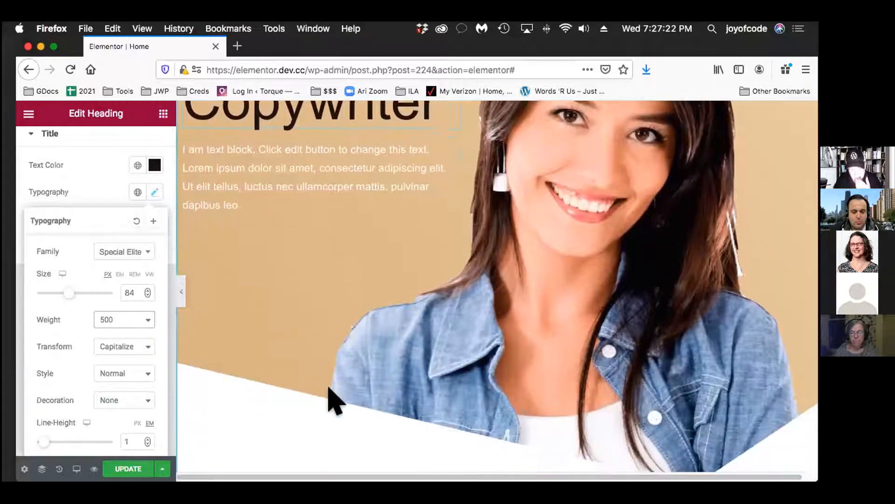
scroll(335, 402, up, 5)
scroll(329, 388, right, 1)
scroll(329, 388, left, 1)
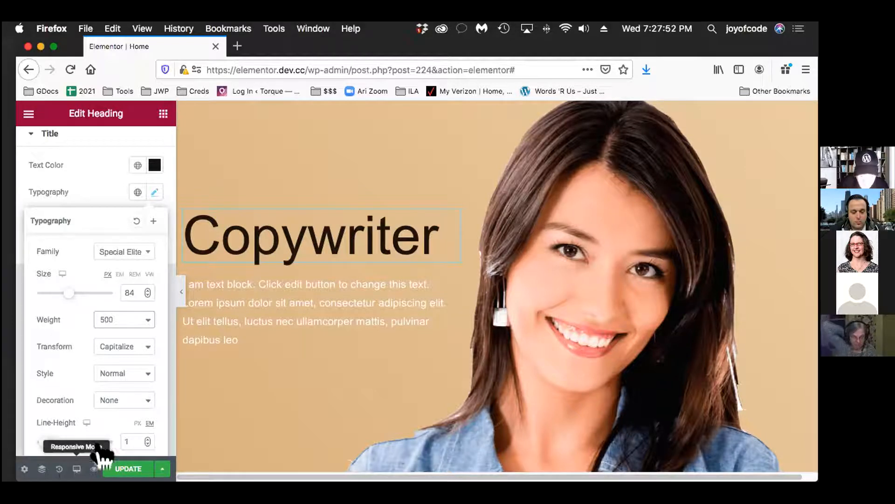
click(179, 282)
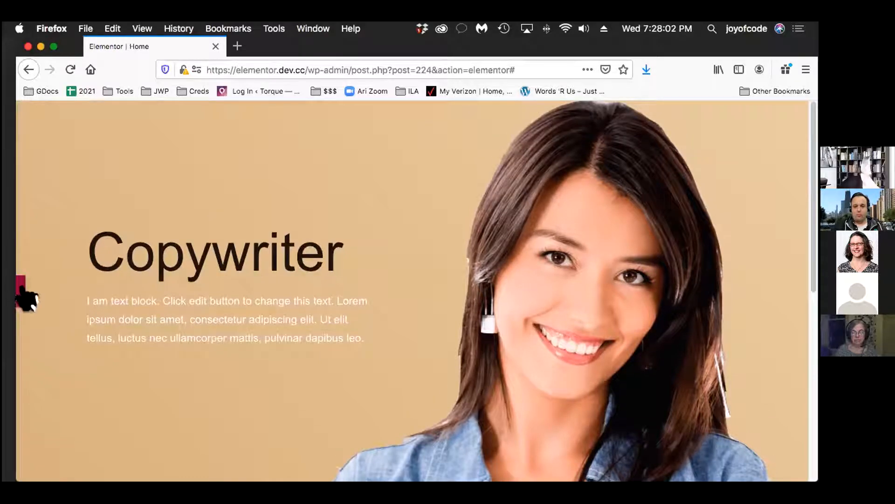
click(21, 291)
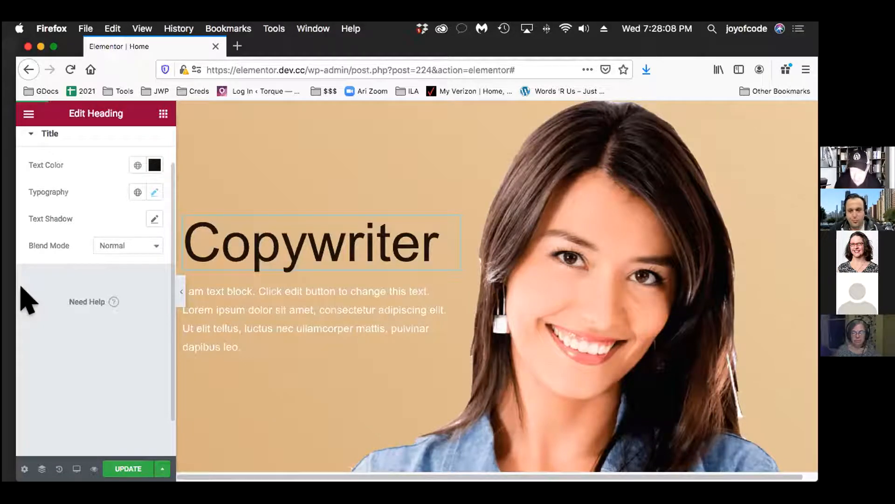
Step: Switch to the 768 px tablet preview and open the banner section's background overlay settings
click(75, 468)
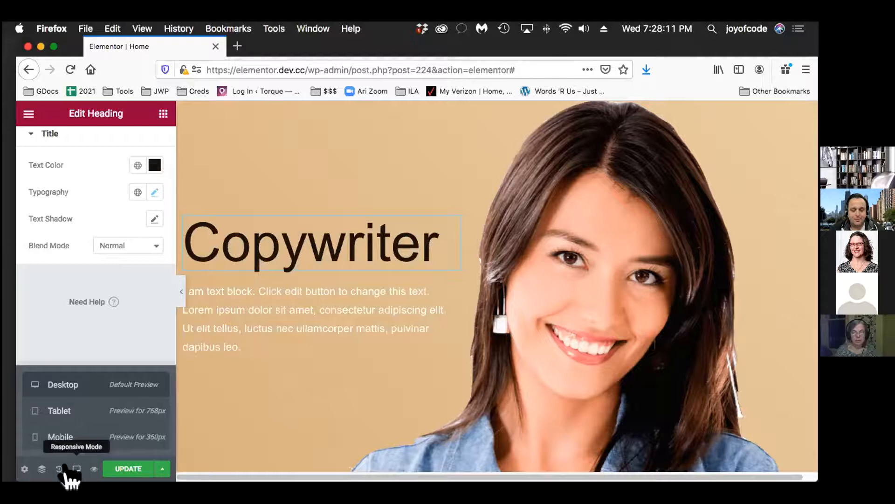
click(93, 412)
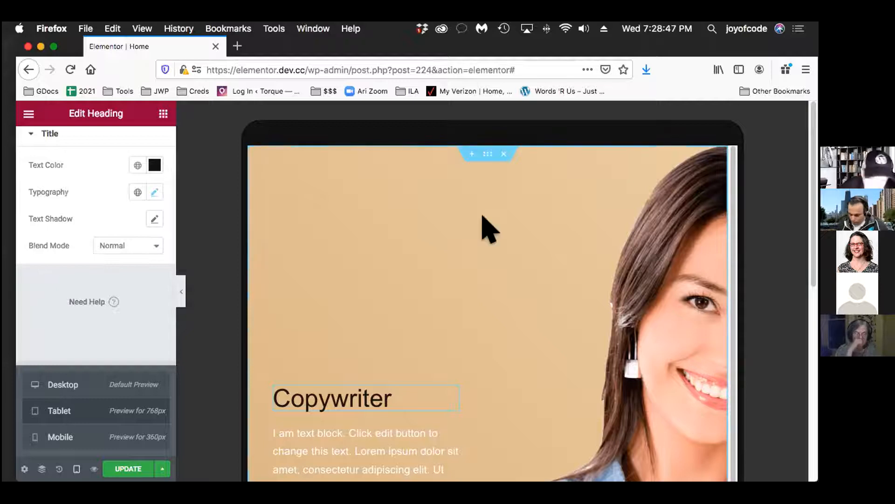
click(486, 153)
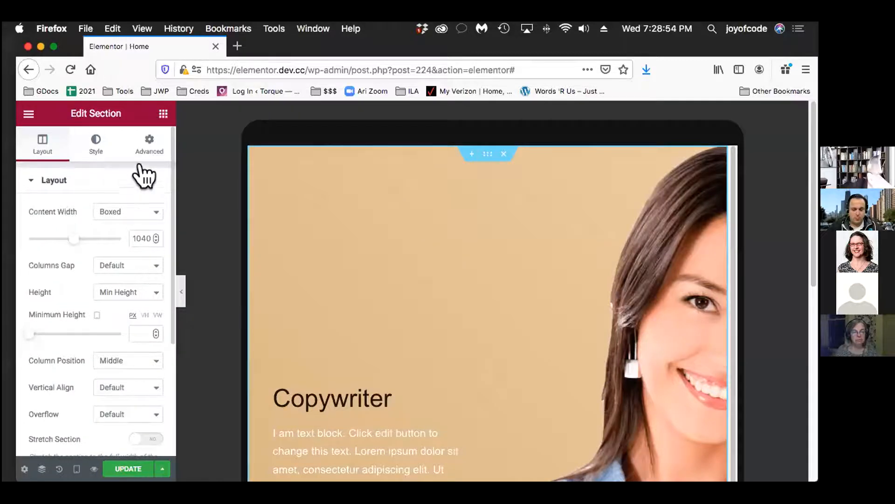
click(86, 140)
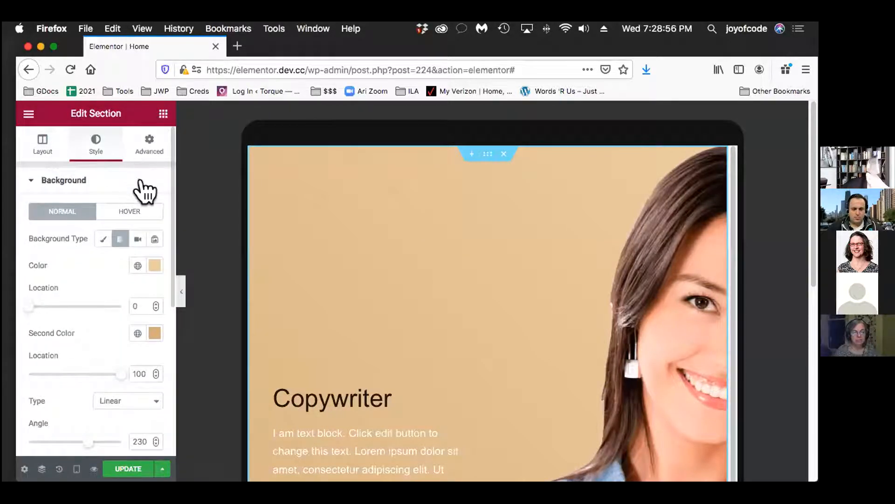
scroll(144, 189, down, 2)
scroll(149, 189, down, 8)
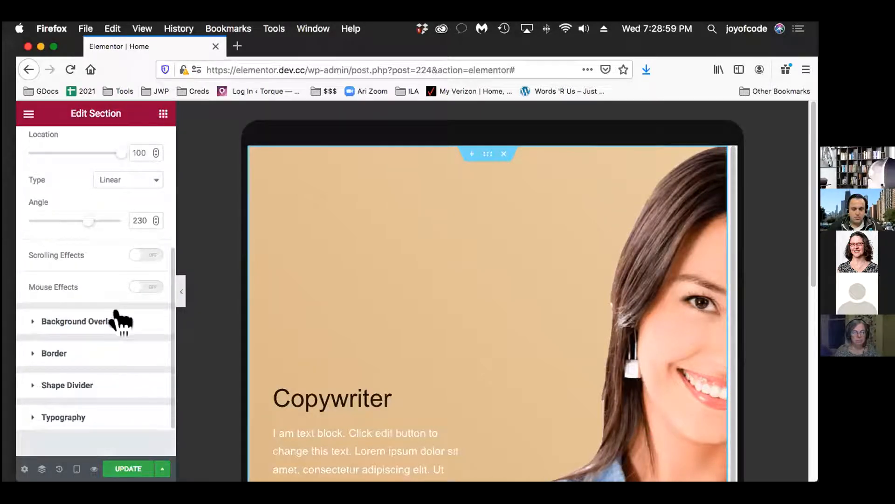
click(140, 321)
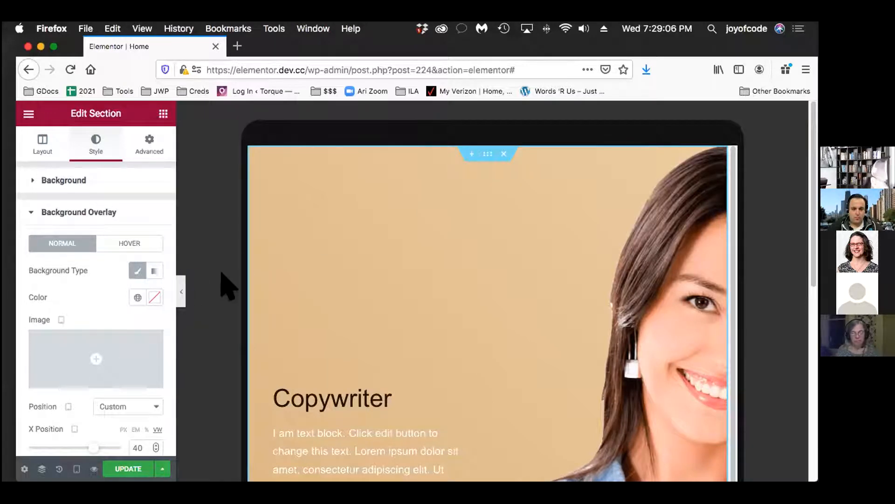
Step: Position the overlay image for tablet with a custom X position of 8 vw and Y position of 22 px
scroll(104, 359, down, 5)
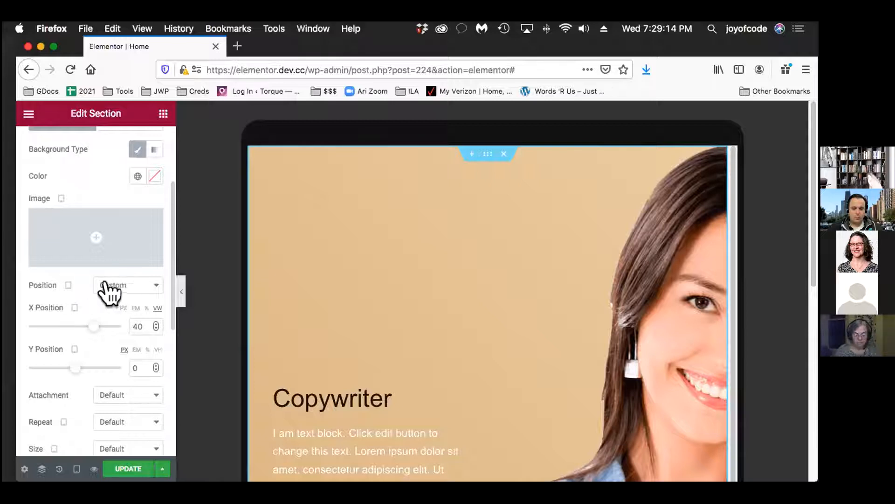
click(134, 286)
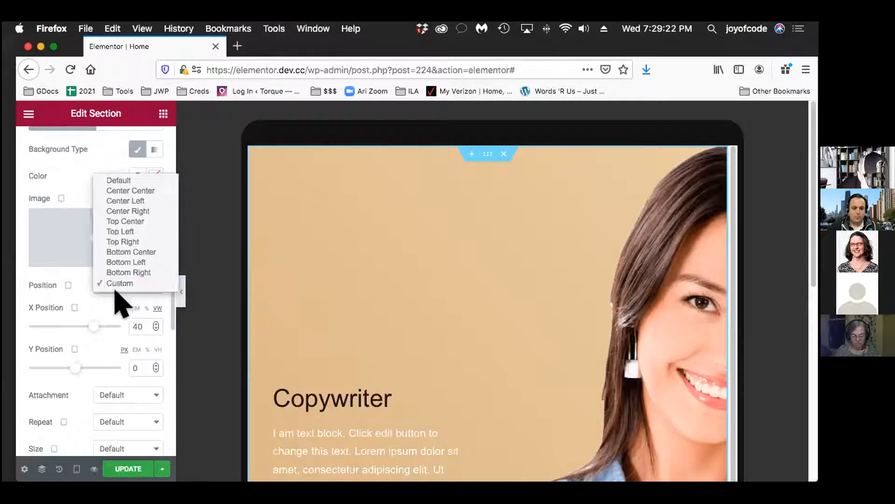
click(121, 284)
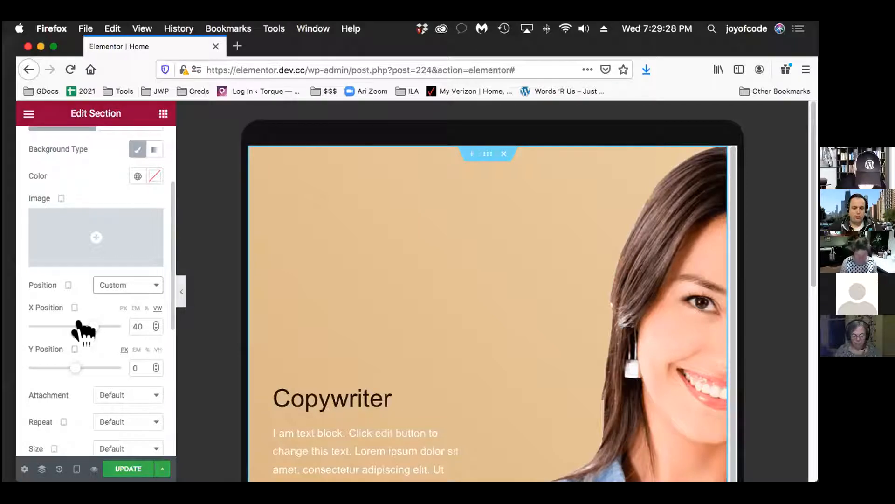
drag(82, 329, 73, 332)
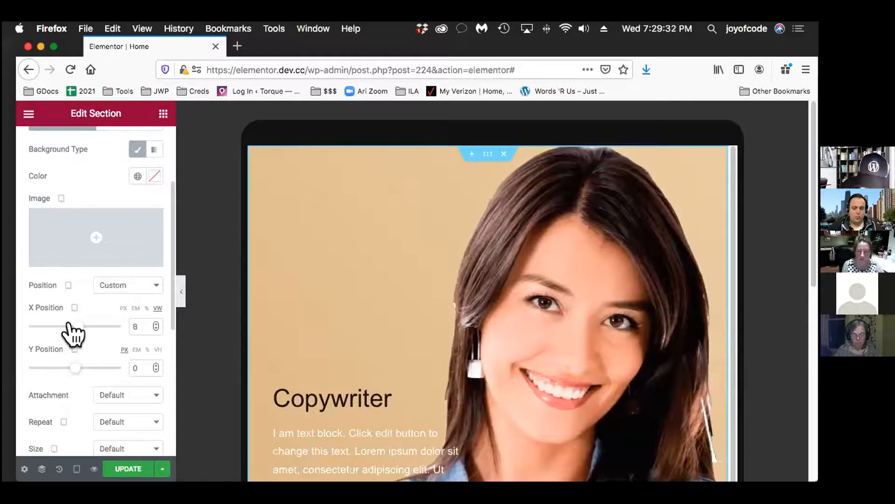
drag(67, 371, 70, 373)
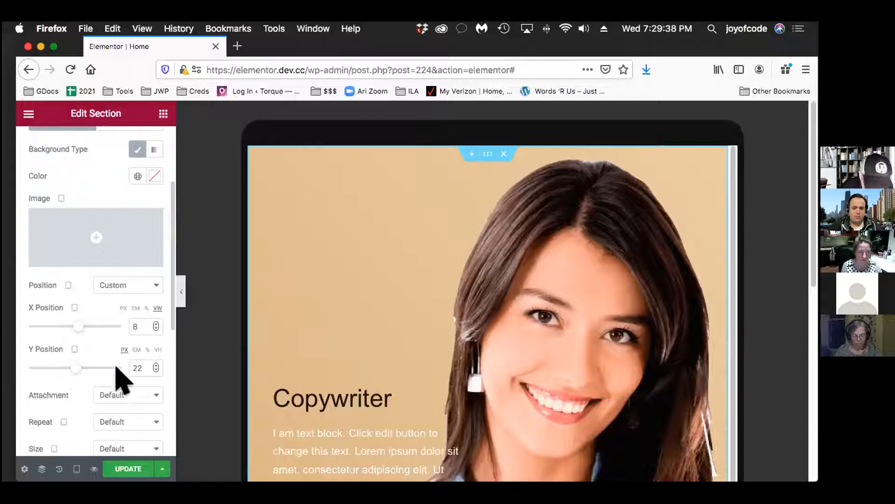
scroll(371, 378, down, 2)
scroll(371, 380, down, 3)
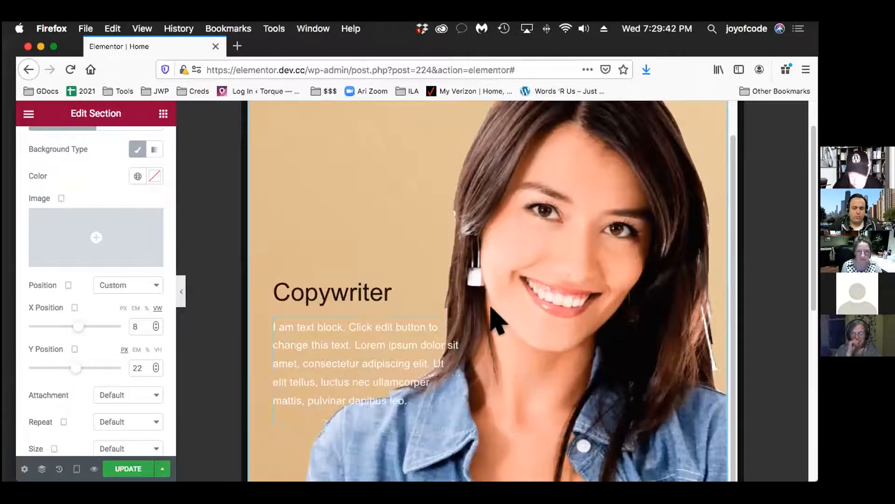
scroll(498, 321, up, 3)
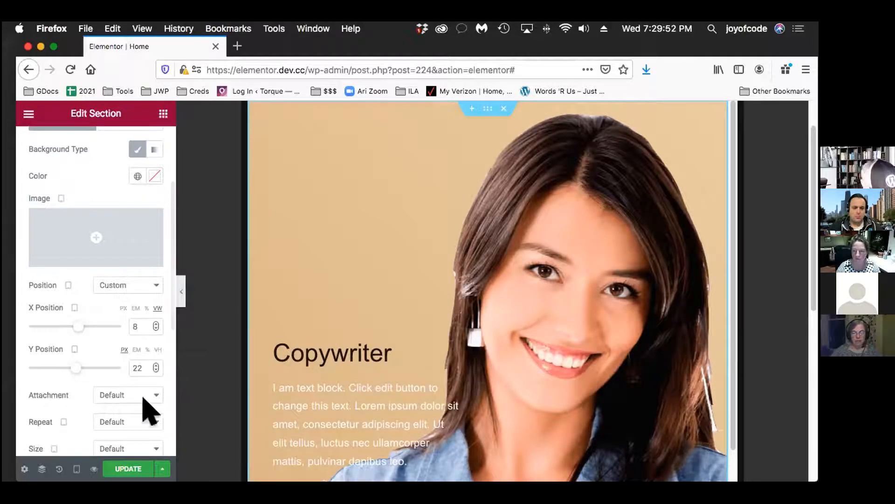
Step: Switch to the 360 px mobile preview and look through the banner section's background overlay settings
click(65, 465)
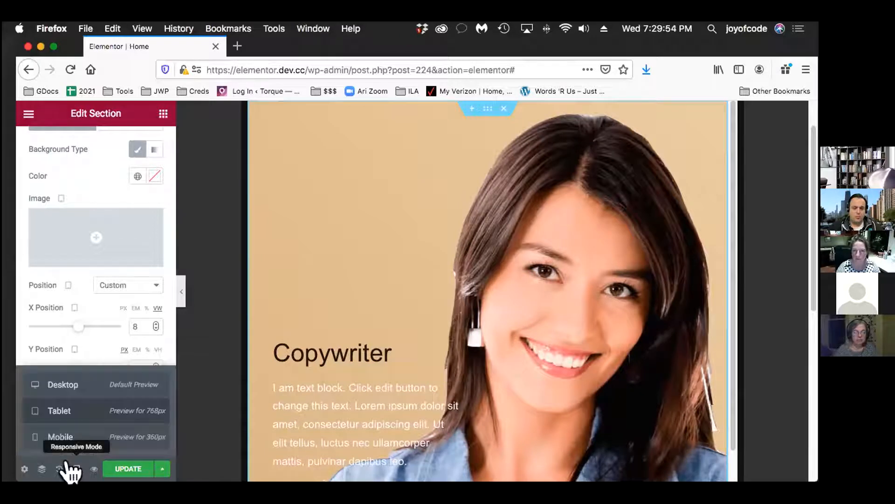
click(124, 437)
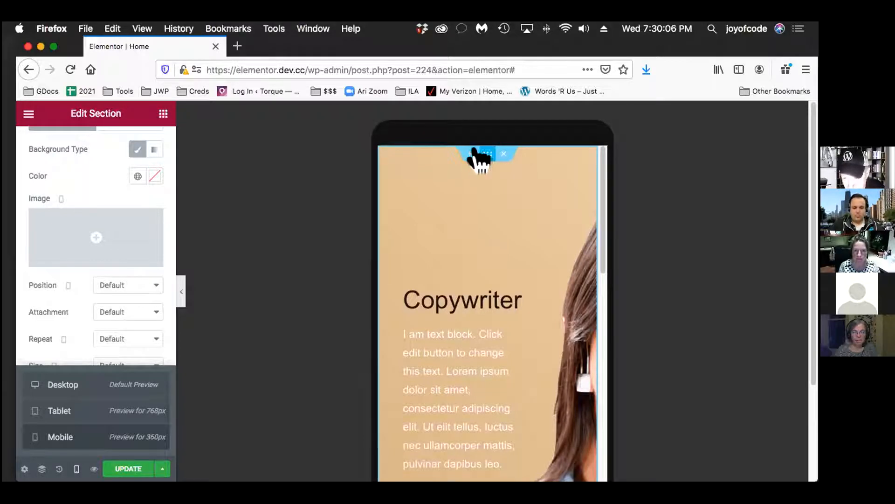
click(482, 153)
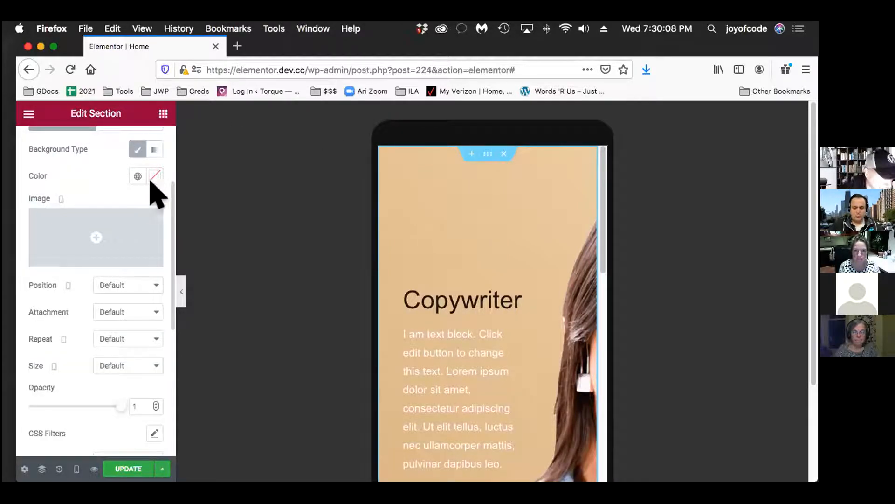
scroll(131, 191, down, 2)
scroll(124, 199, down, 1)
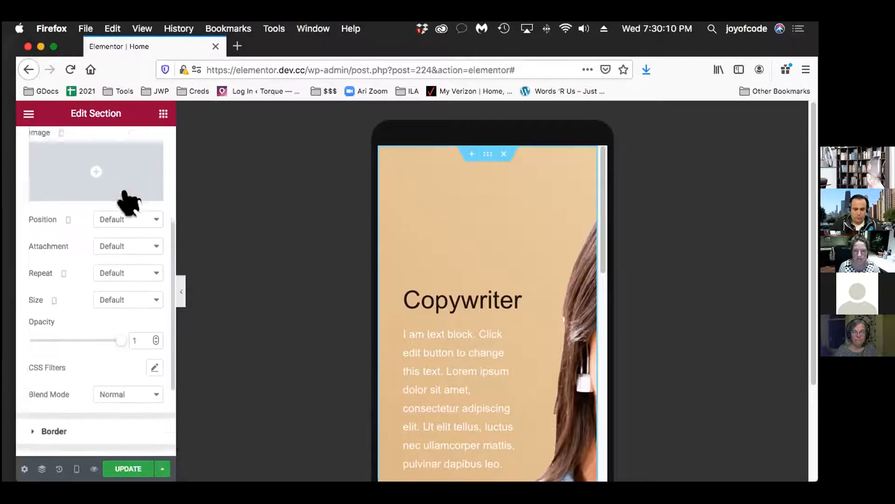
scroll(112, 261, up, 1)
scroll(125, 322, up, 1)
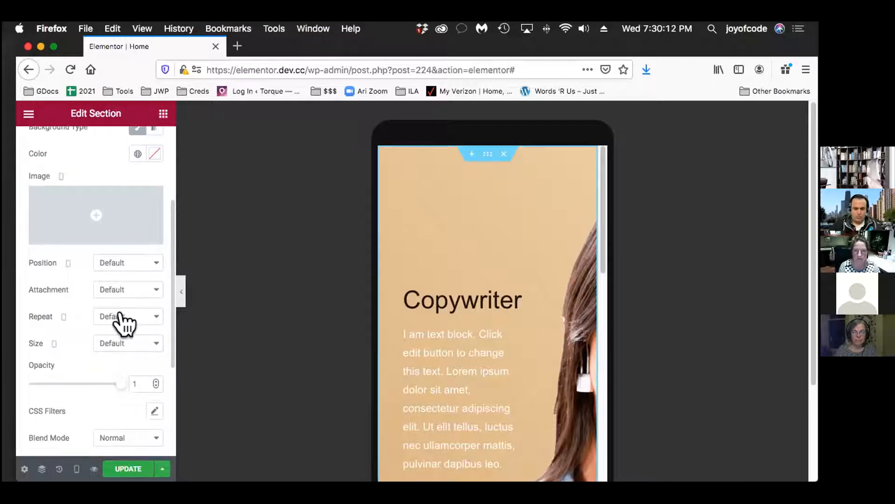
scroll(137, 266, up, 5)
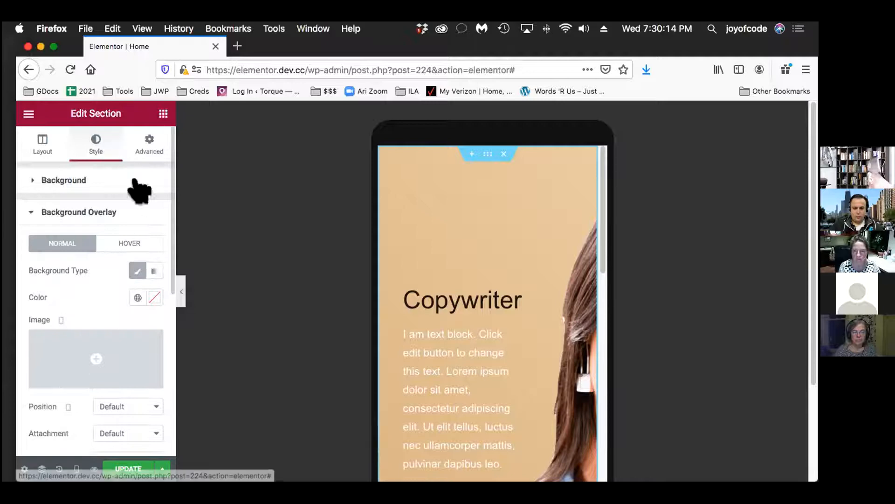
scroll(159, 289, down, 7)
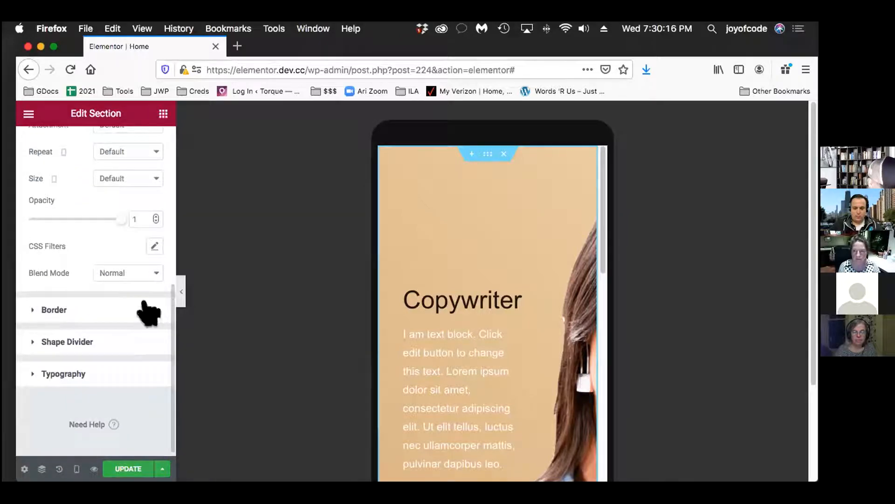
scroll(140, 318, up, 1)
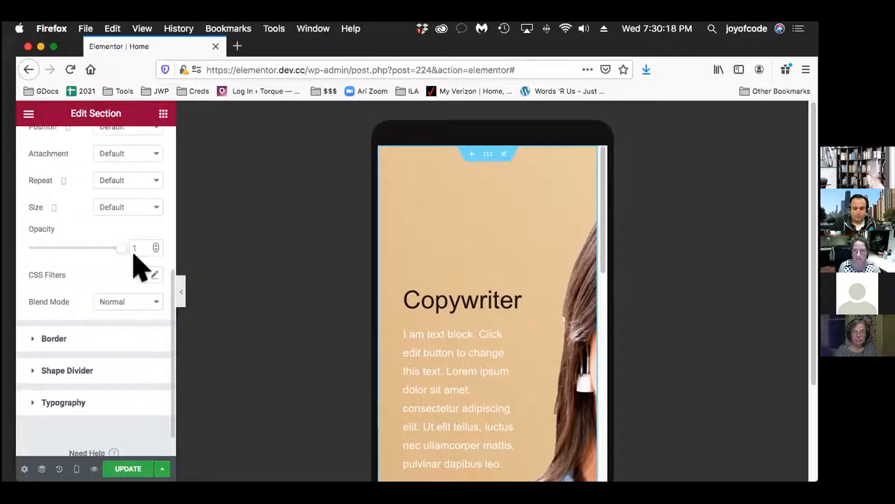
scroll(138, 261, up, 3)
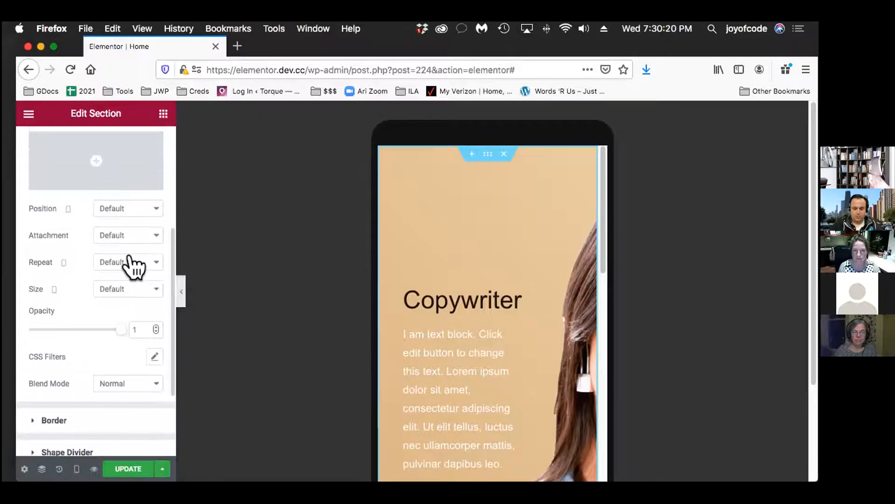
Step: Give the mobile overlay image a custom position with X at -77 px, and return to the desktop preview
click(129, 208)
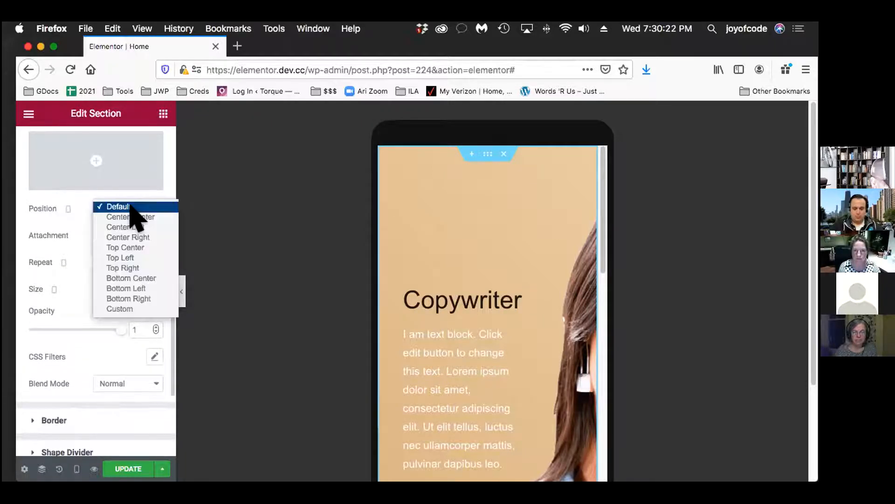
click(132, 309)
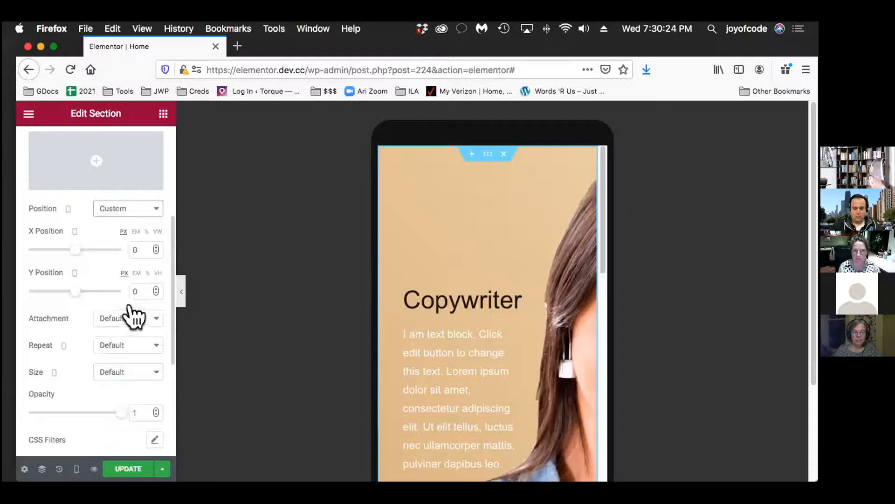
drag(74, 250, 58, 252)
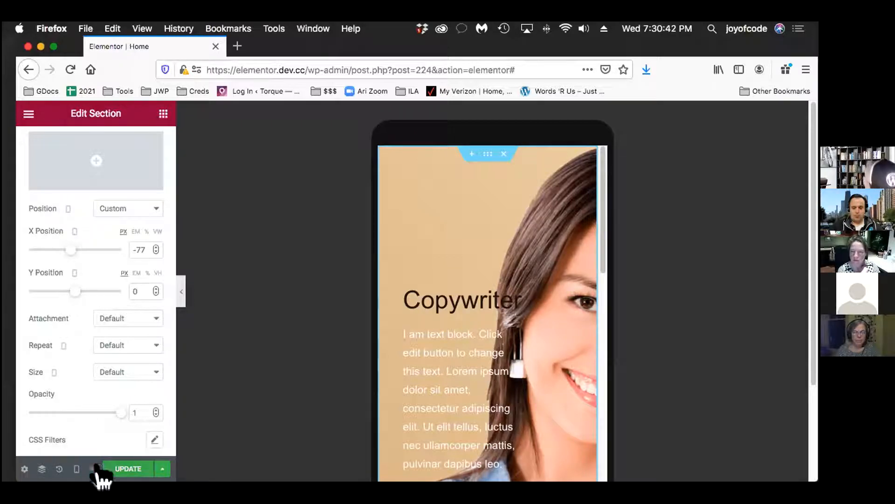
click(75, 467)
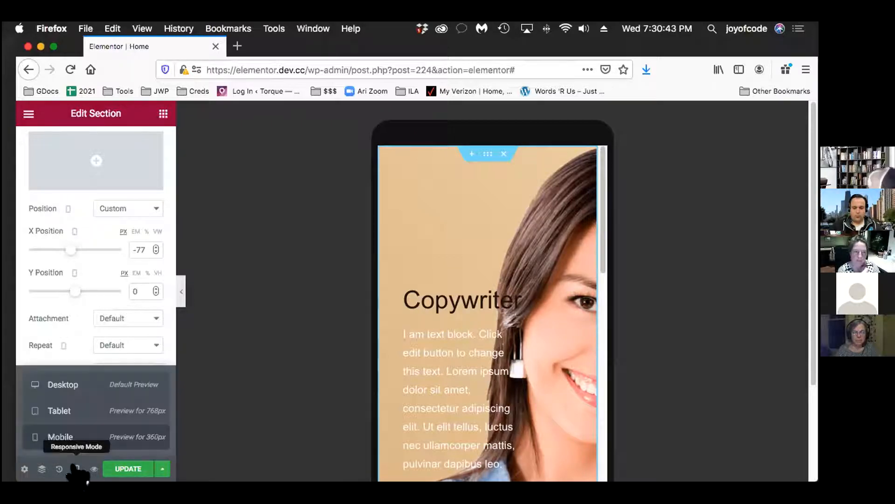
click(106, 383)
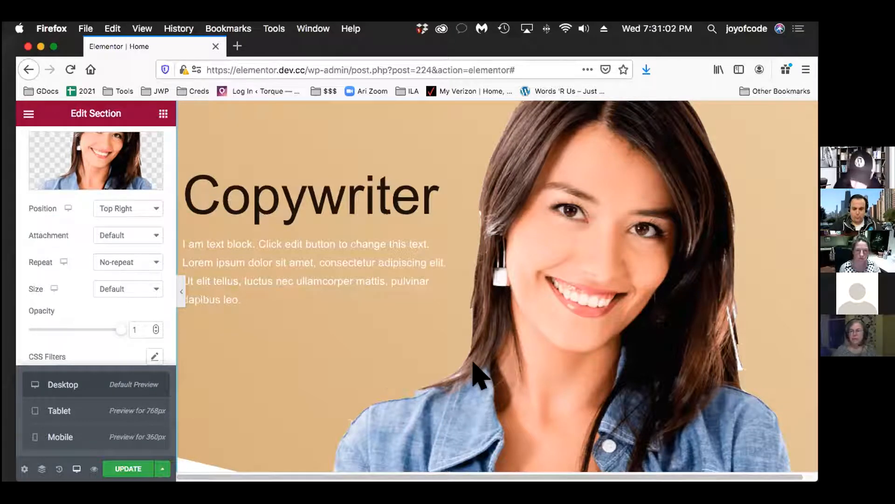
Step: Add an Icon widget between the "Content marketing" heading and its paragraph in the three-column section below the banner
scroll(482, 366, down, 2)
scroll(497, 373, down, 4)
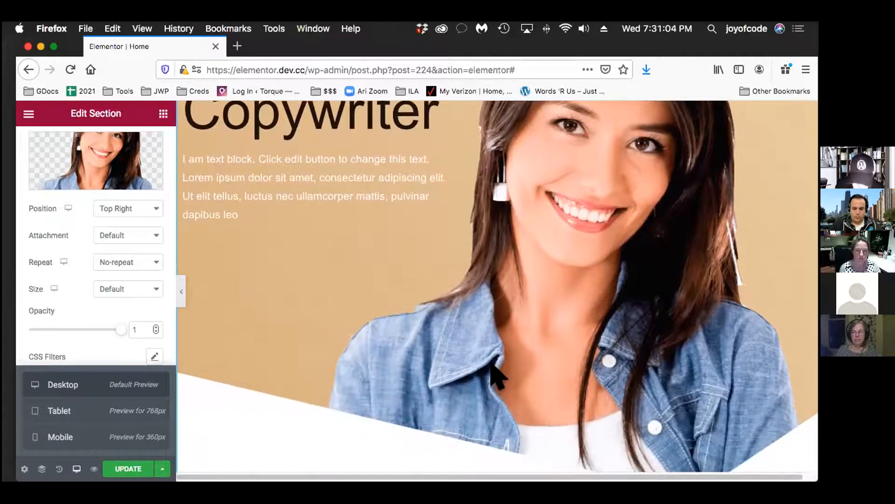
scroll(497, 373, down, 1)
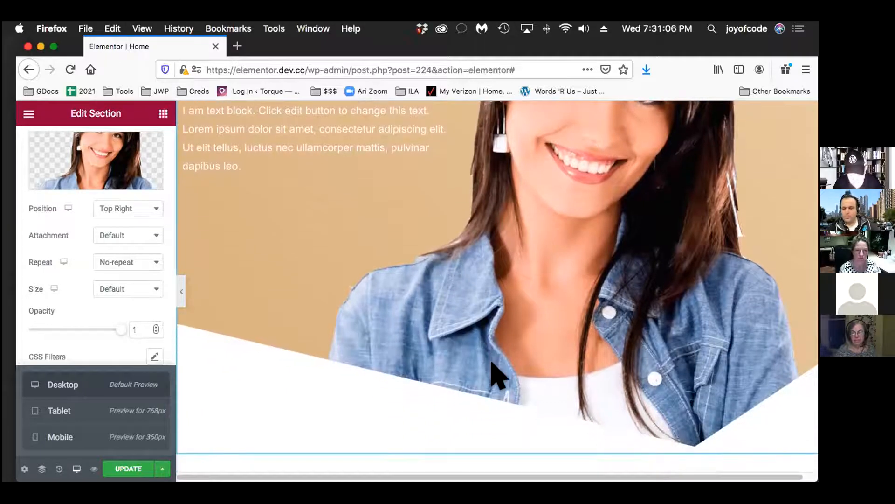
scroll(496, 373, down, 2)
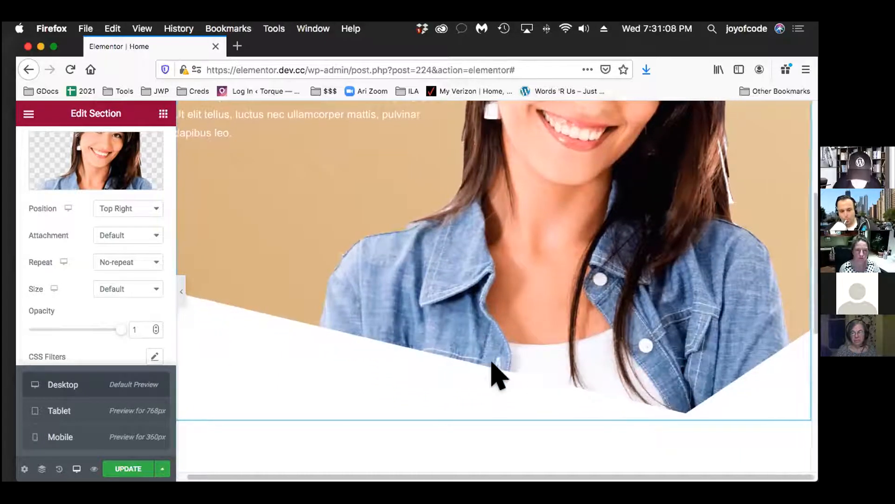
scroll(657, 400, down, 4)
scroll(655, 387, down, 1)
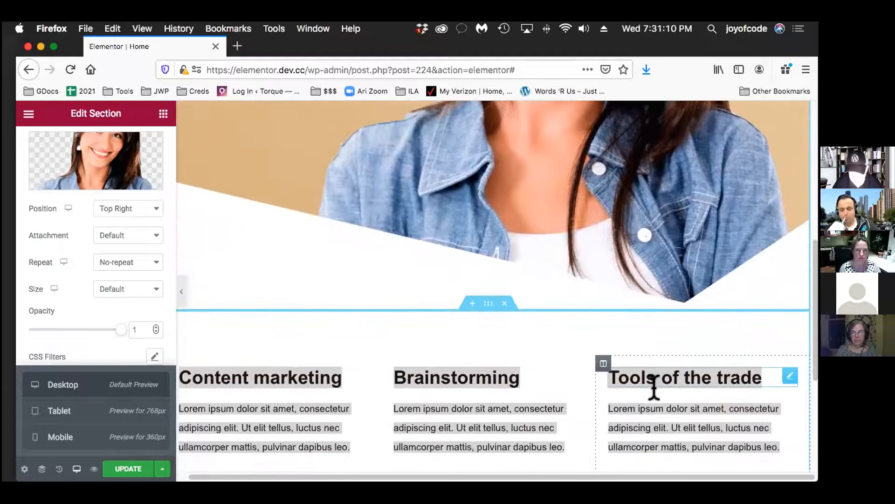
scroll(570, 340, down, 4)
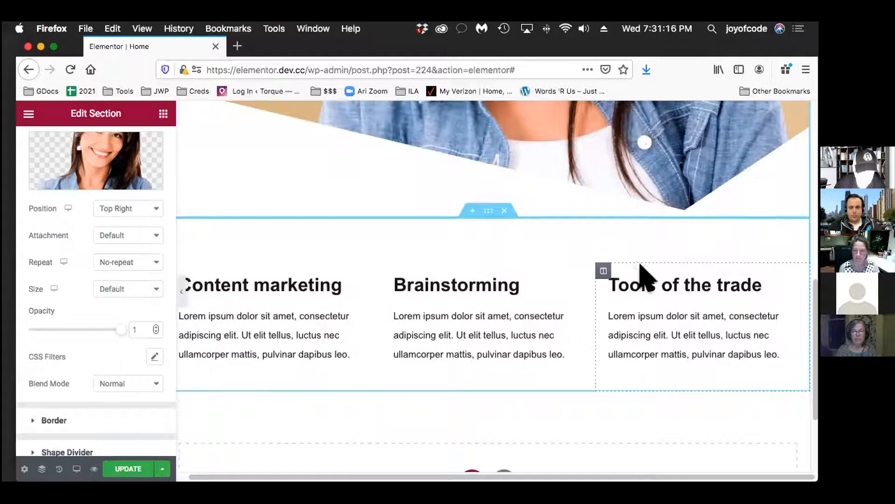
click(154, 112)
scroll(146, 324, down, 2)
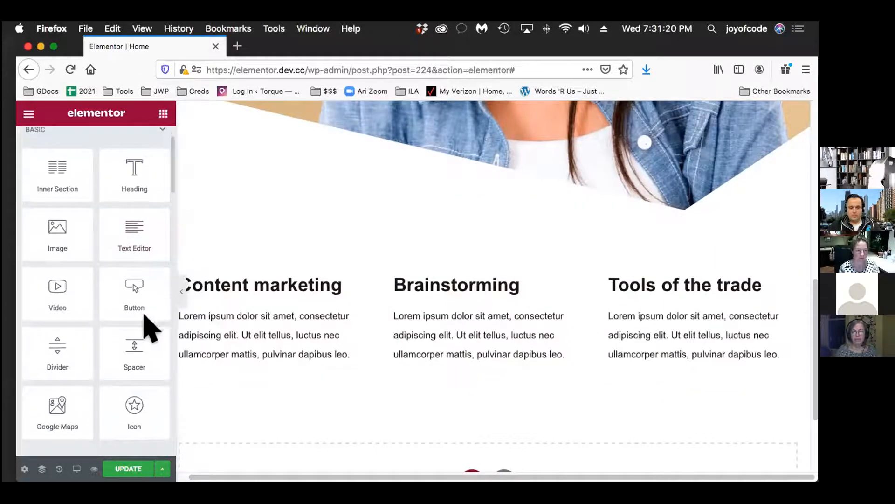
drag(113, 424, 270, 316)
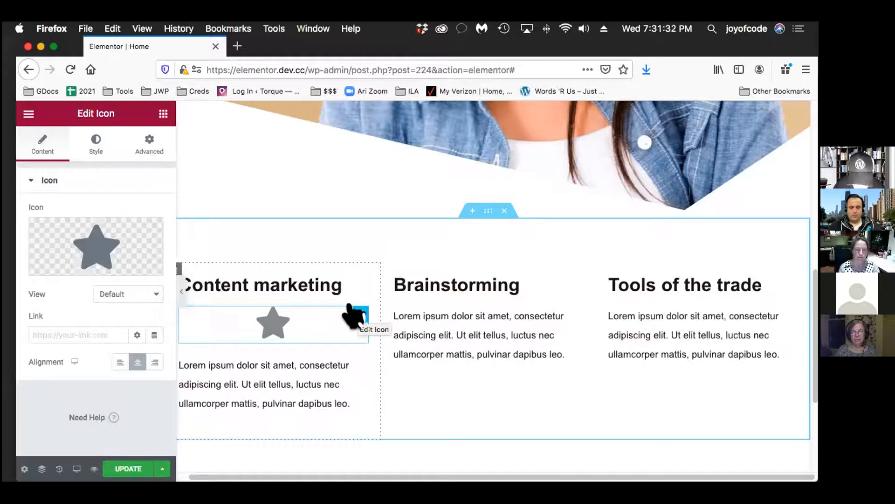
Step: Copy the star icon into the Brainstorming column and place it between the heading and the paragraph
right_click(358, 312)
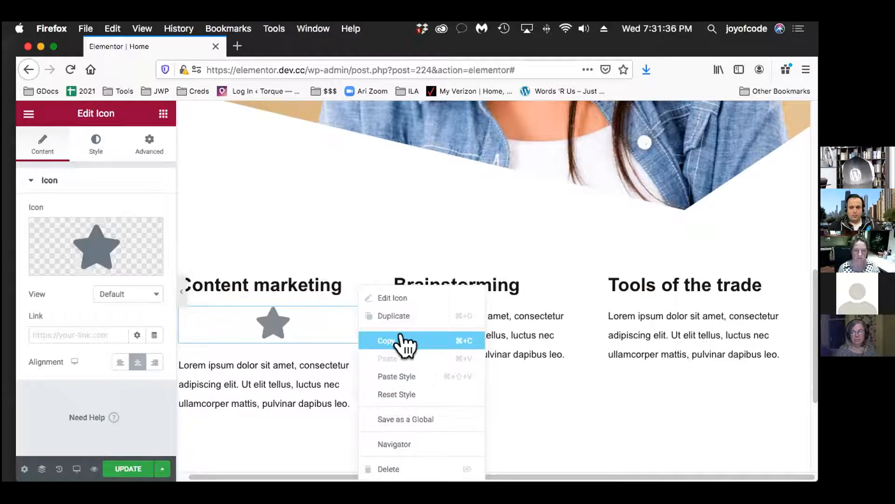
click(401, 341)
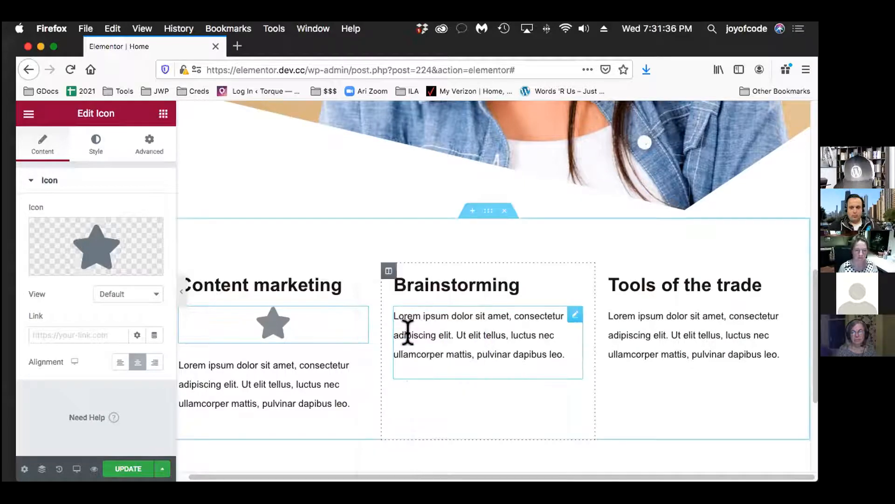
right_click(481, 303)
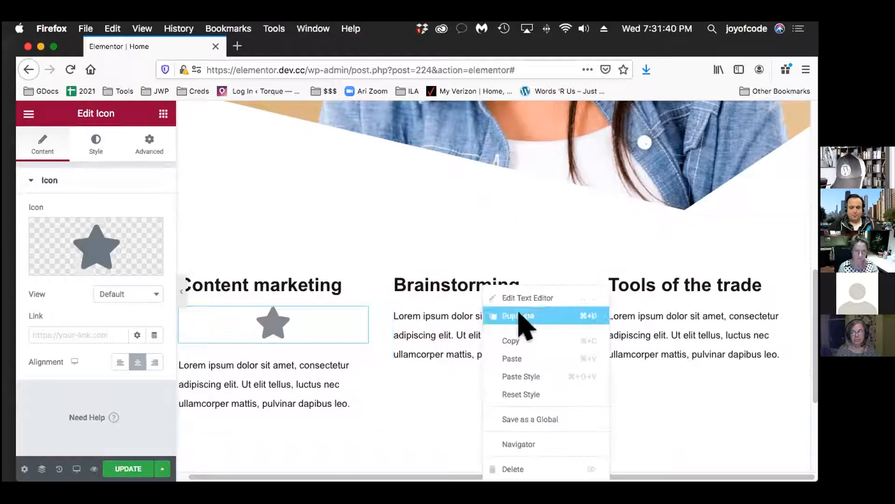
click(540, 358)
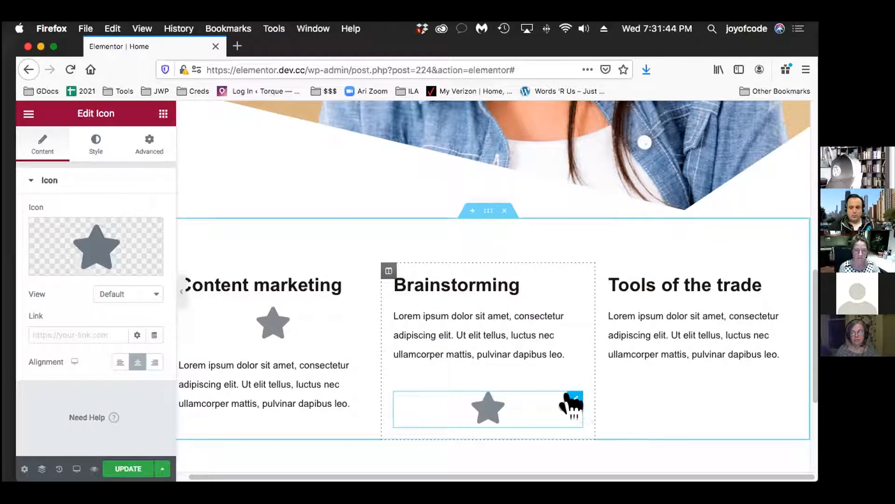
drag(570, 402, 536, 316)
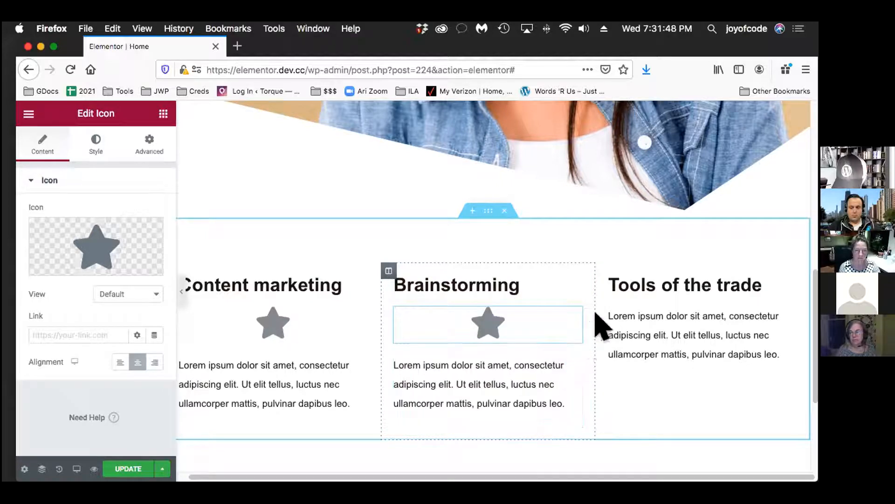
Step: Duplicate the Brainstorming star icon and move the duplicate under the "Tools of the trade" heading
right_click(570, 312)
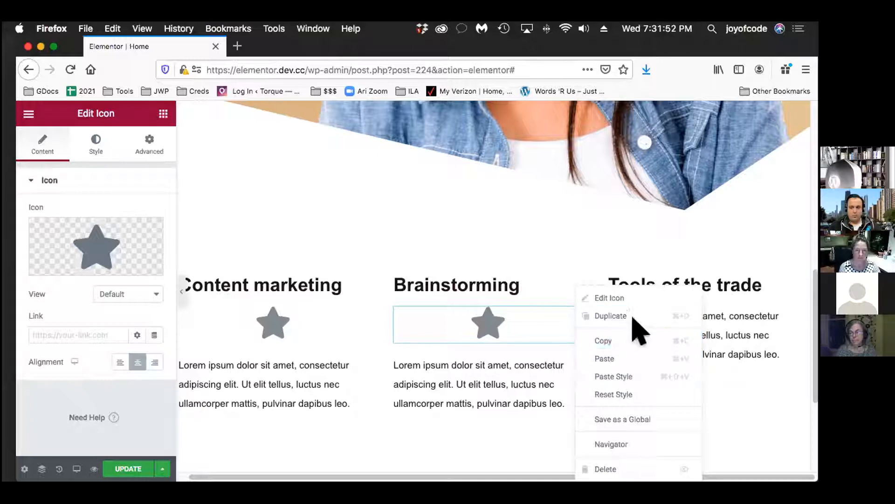
click(624, 316)
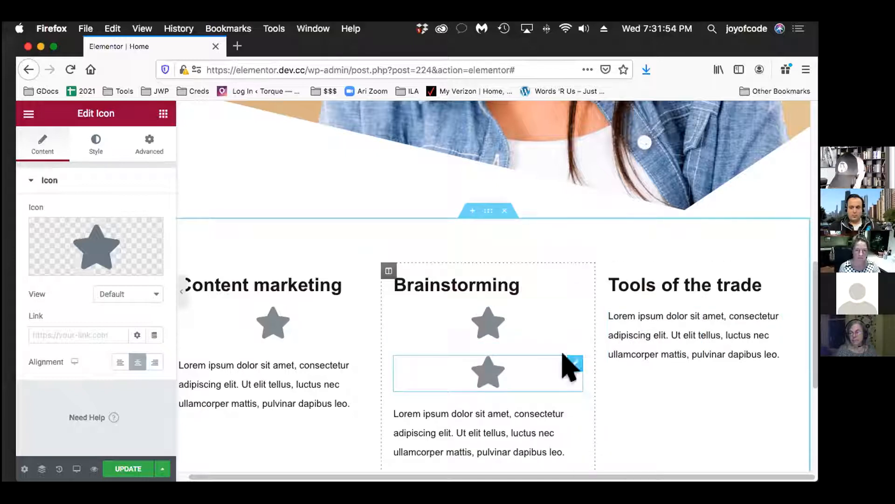
drag(566, 365, 660, 315)
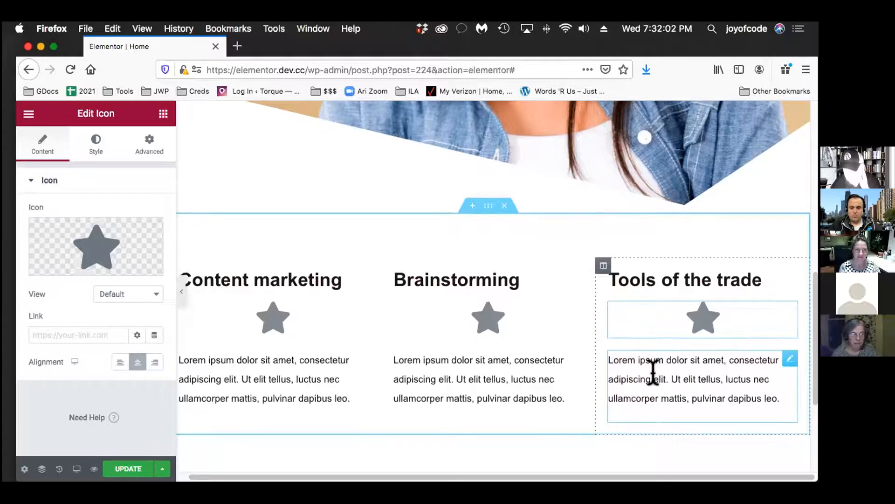
Step: Add a Button widget below the Content marketing paragraph and center it in the column
scroll(653, 373, down, 3)
scroll(658, 387, down, 1)
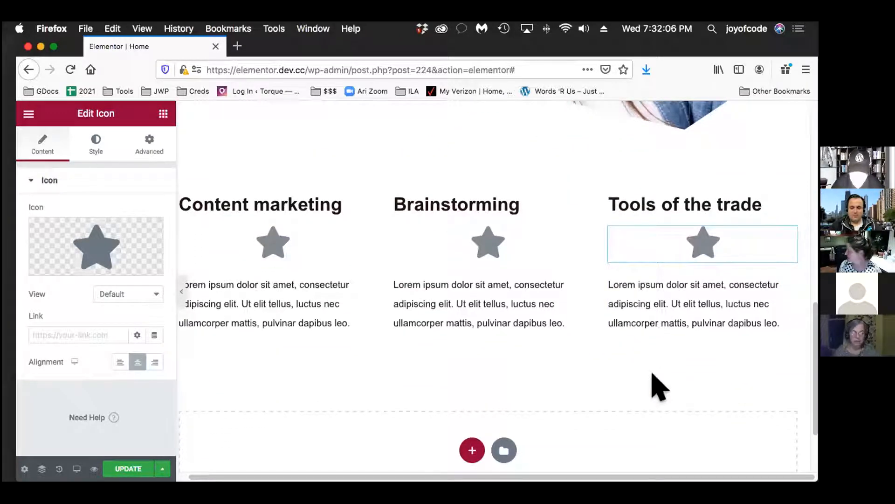
scroll(659, 387, up, 1)
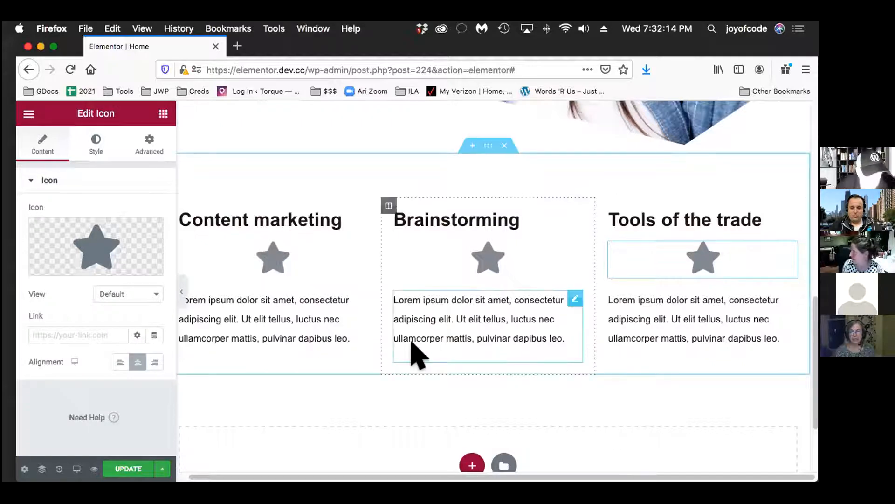
click(161, 113)
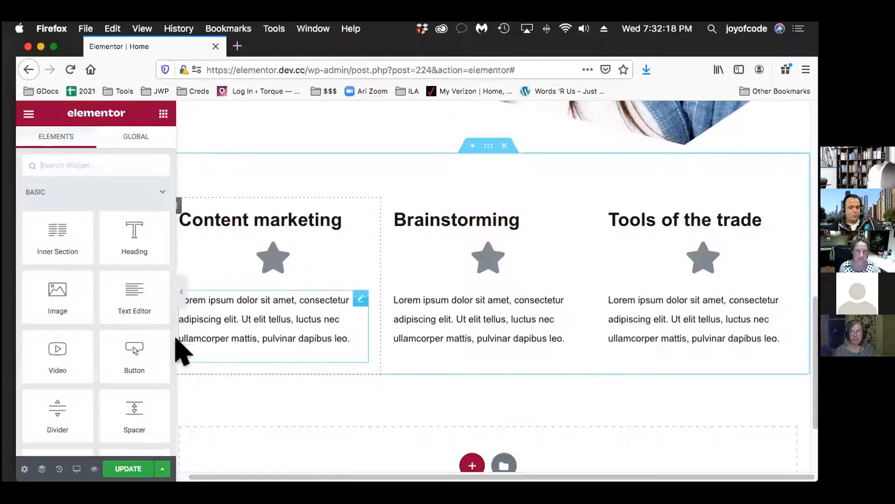
drag(115, 338, 243, 347)
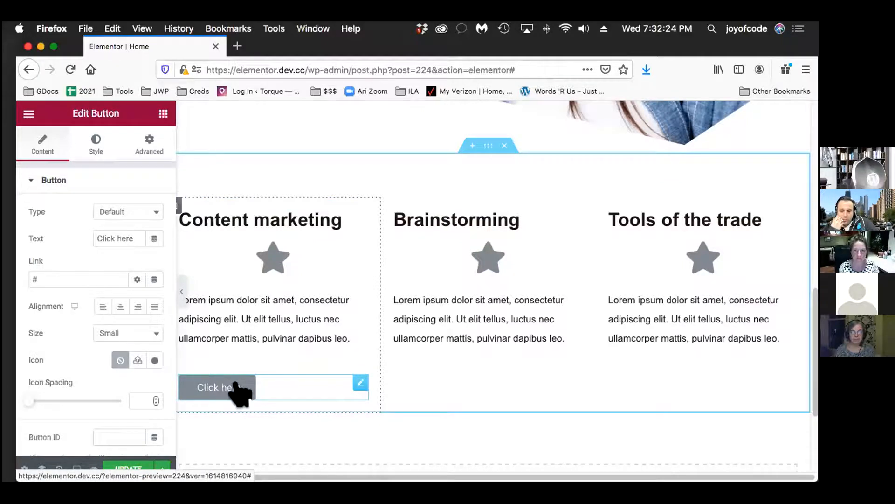
click(112, 306)
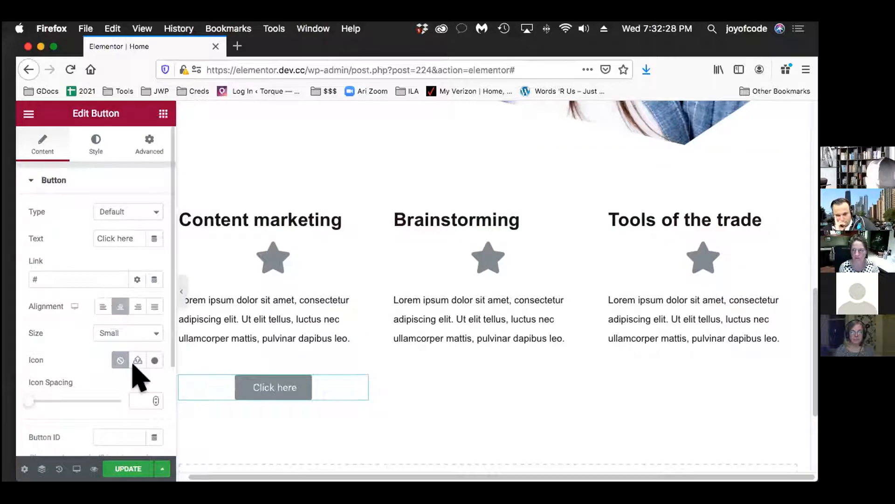
Step: Try the Extra Large size on the Content marketing button, and settle on Large
scroll(140, 360, down, 2)
scroll(146, 336, down, 2)
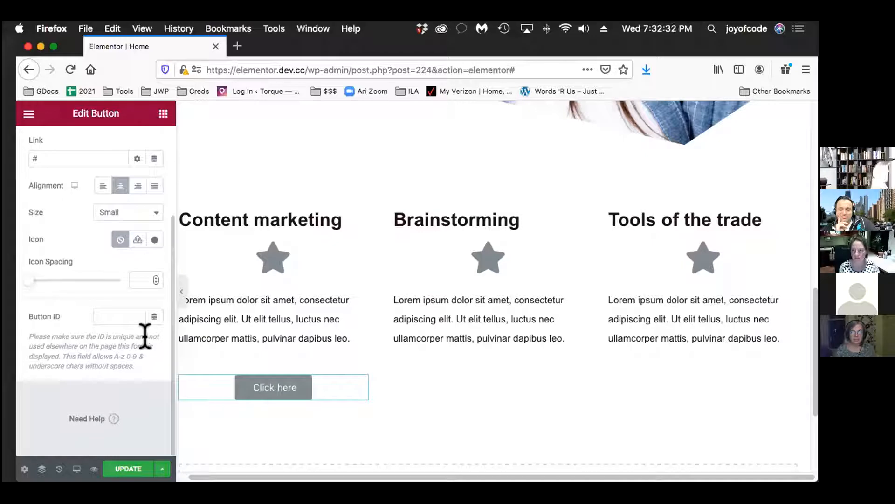
scroll(145, 336, up, 1)
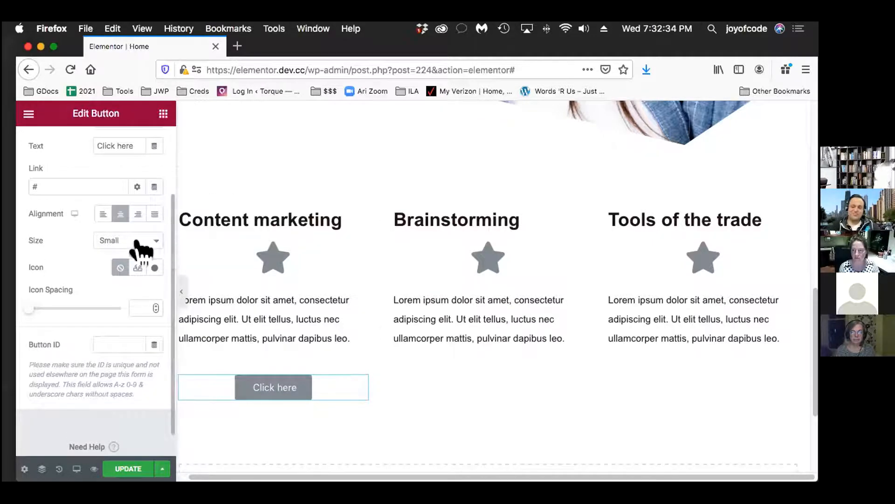
click(139, 243)
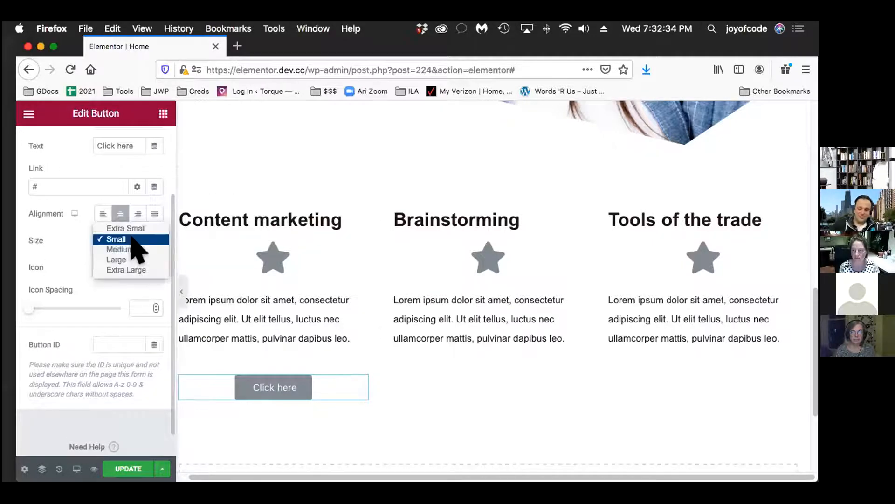
click(136, 270)
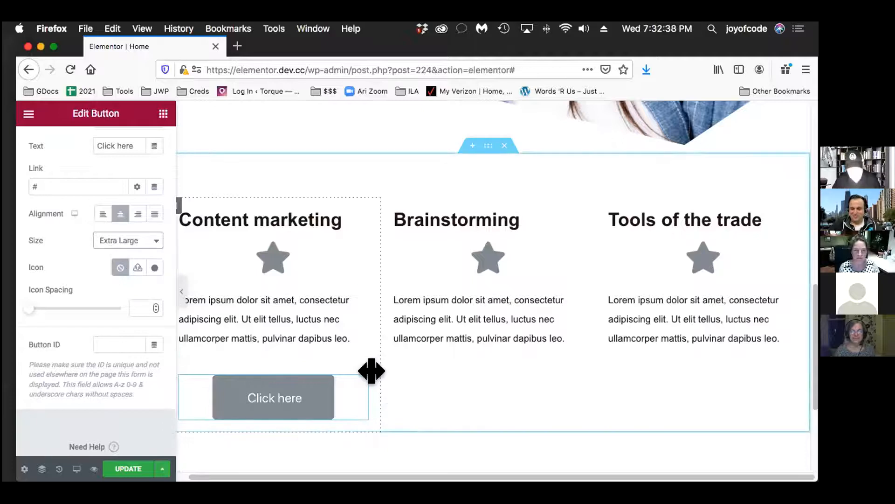
click(131, 239)
click(135, 228)
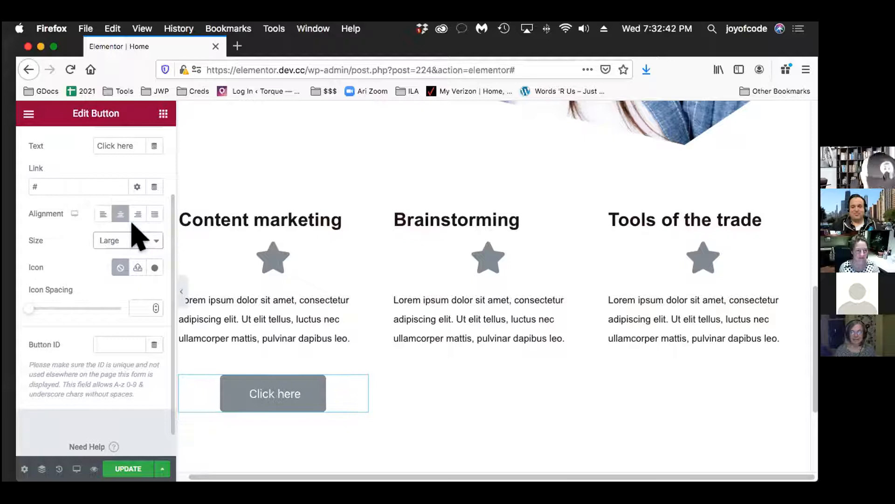
scroll(213, 369, up, 2)
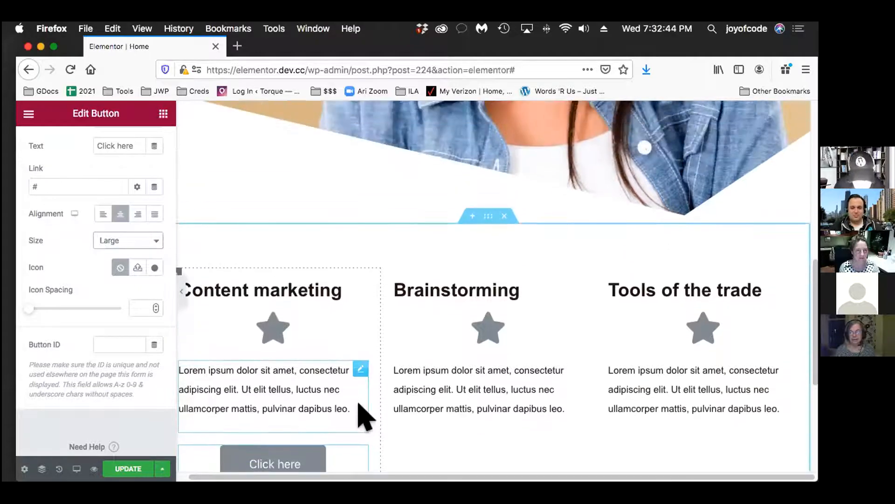
scroll(359, 404, down, 2)
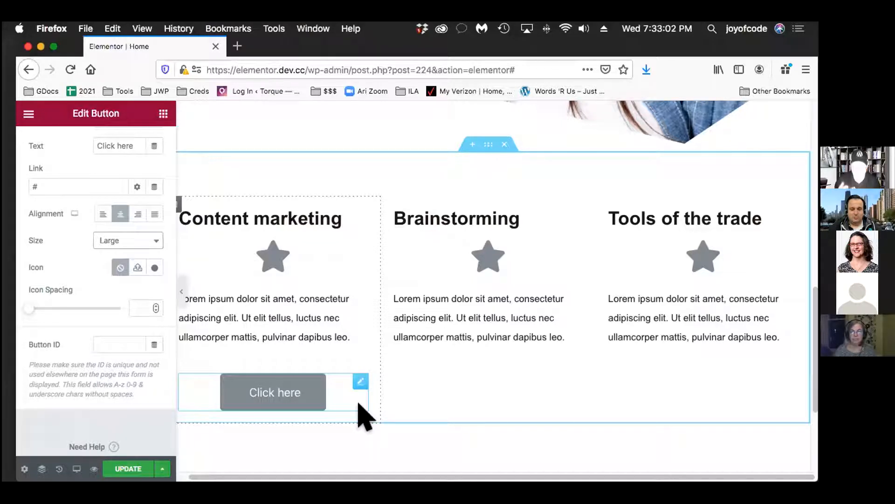
scroll(358, 404, right, 1)
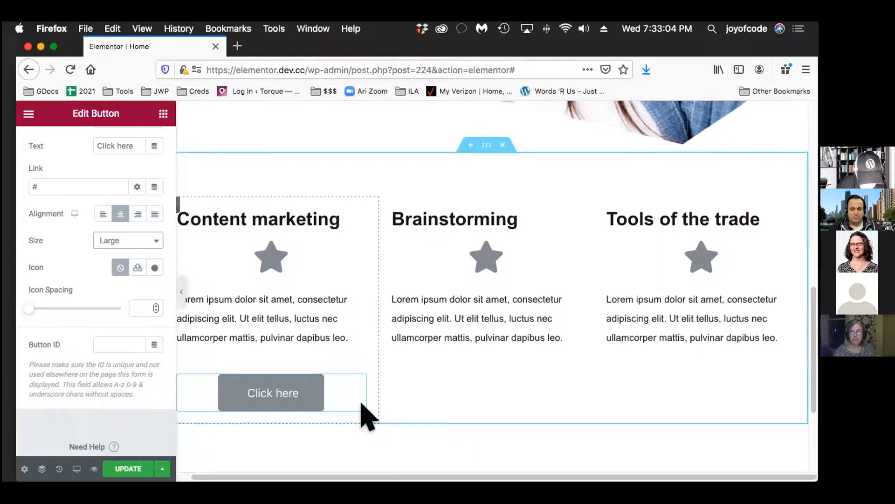
Step: Save the second gradient color of the Copywriter banner section's background as a new global color named Tan
scroll(365, 415, up, 10)
scroll(362, 405, up, 3)
scroll(362, 405, down, 3)
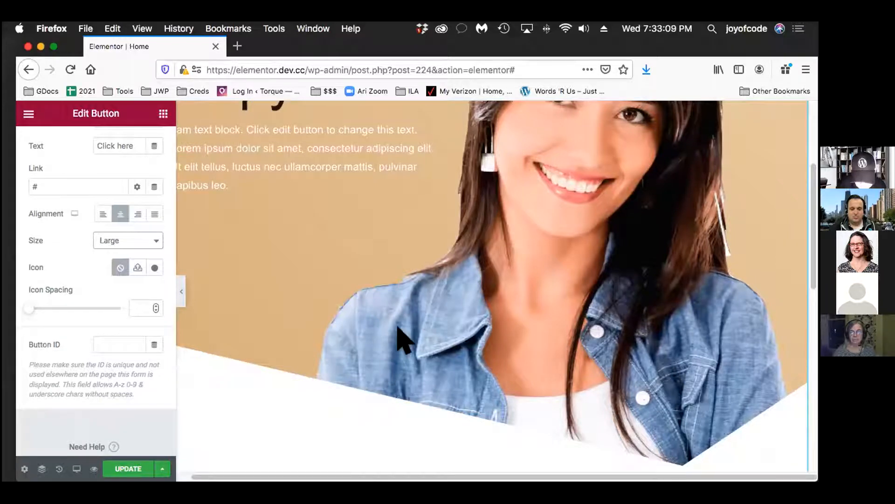
scroll(330, 344, up, 6)
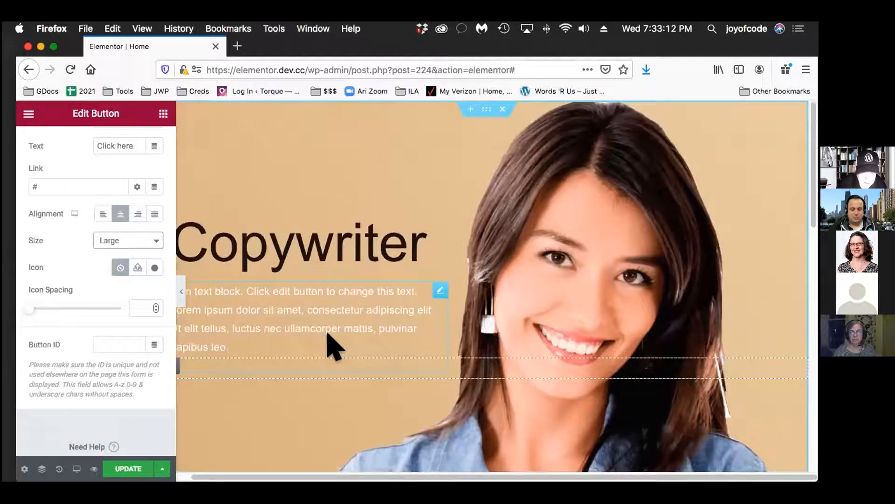
scroll(285, 355, down, 6)
scroll(290, 366, down, 2)
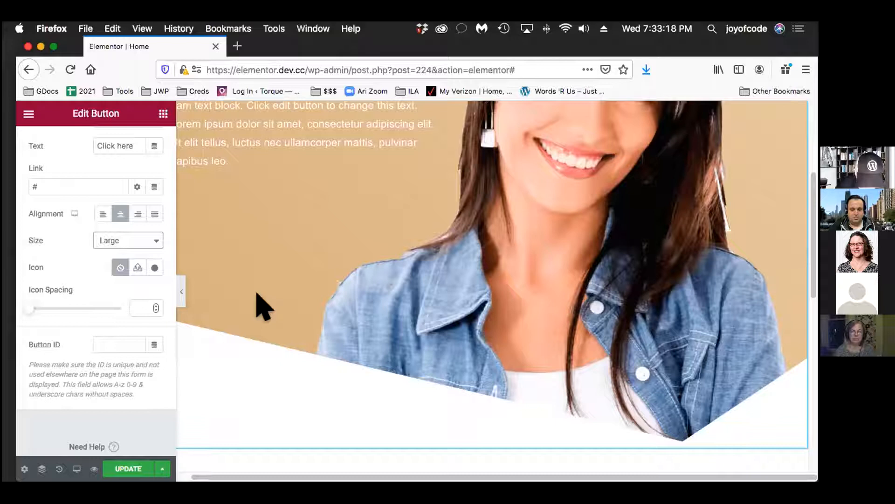
scroll(264, 304, up, 5)
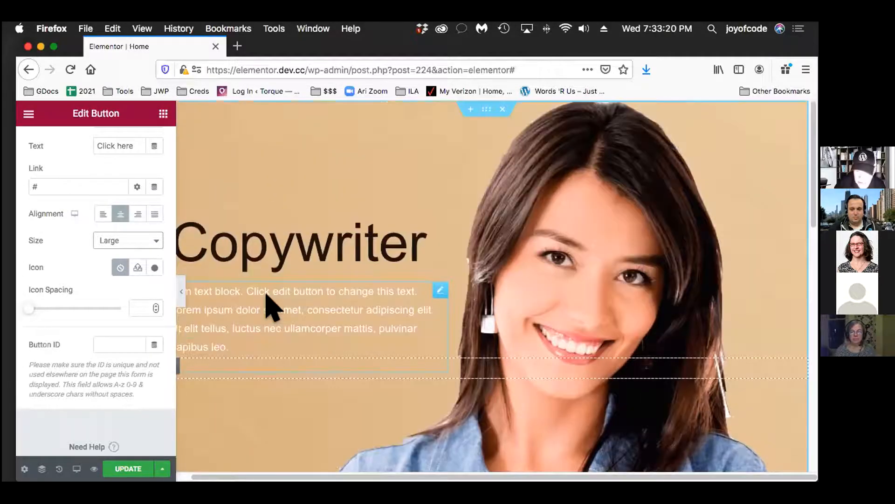
click(485, 111)
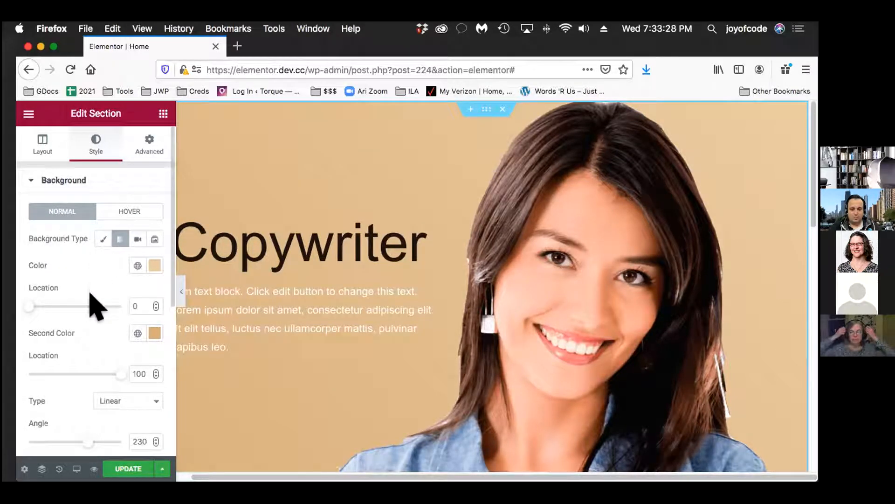
click(149, 331)
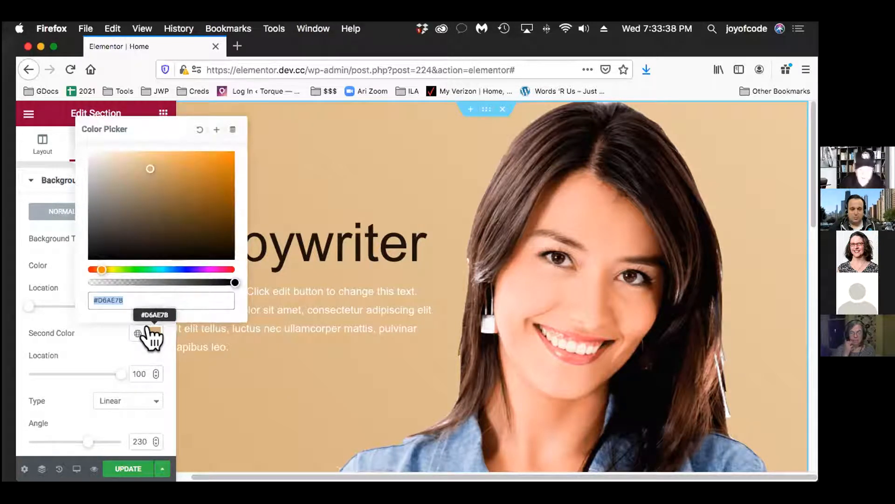
click(216, 130)
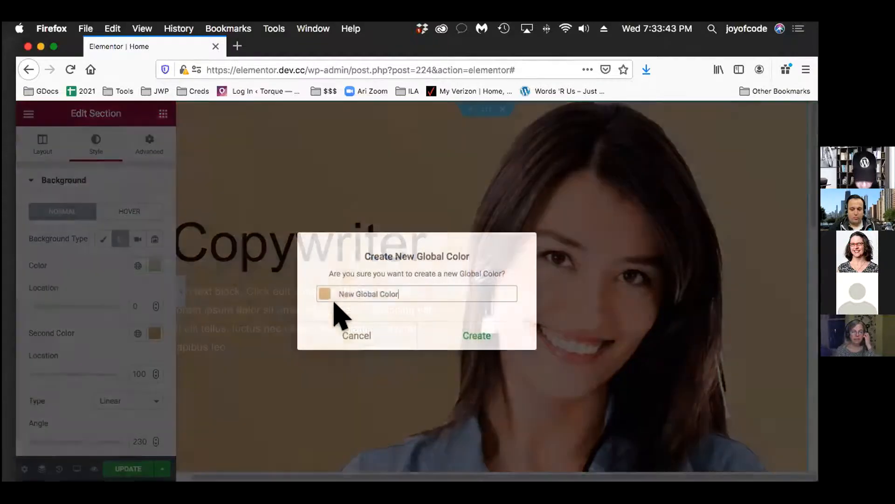
drag(413, 285, 299, 285)
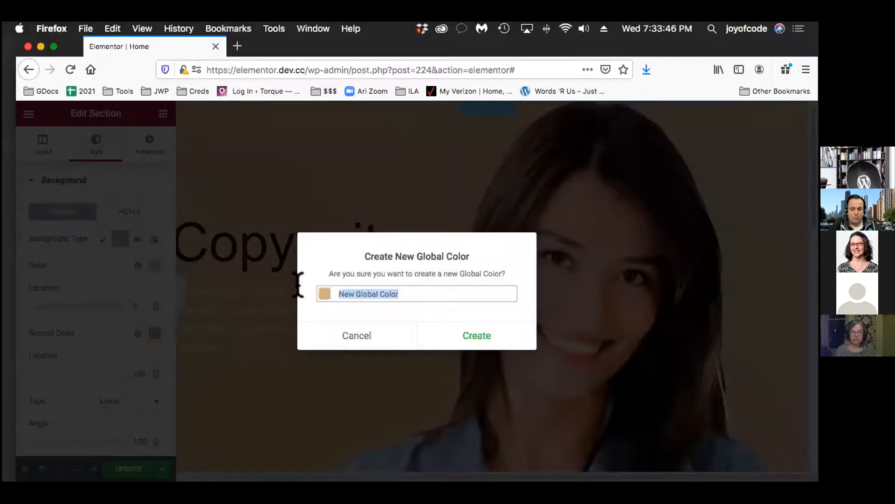
key(BackSpace)
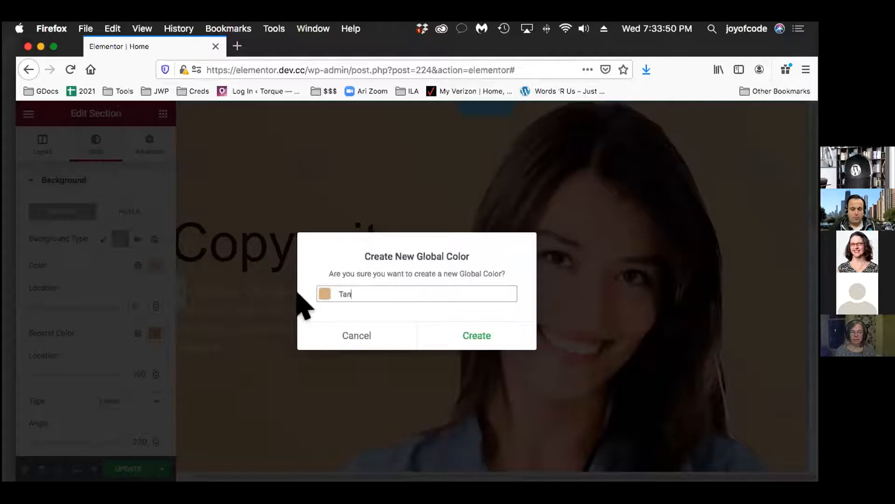
click(476, 336)
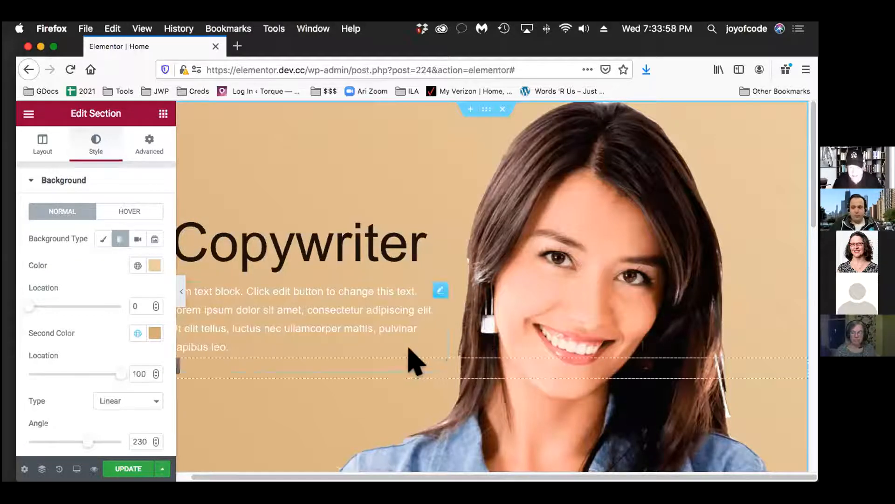
Step: Set the background color of the Content marketing button to the global color Tan
scroll(410, 354, down, 3)
scroll(409, 350, down, 10)
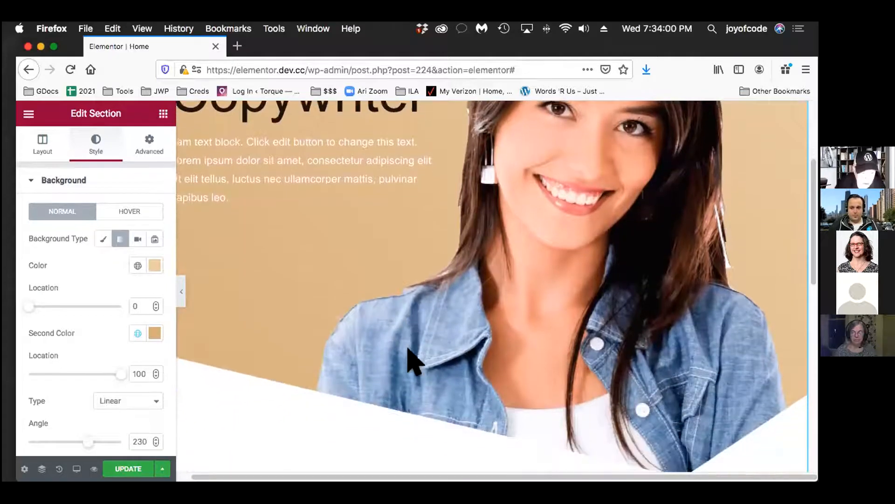
scroll(414, 361, down, 4)
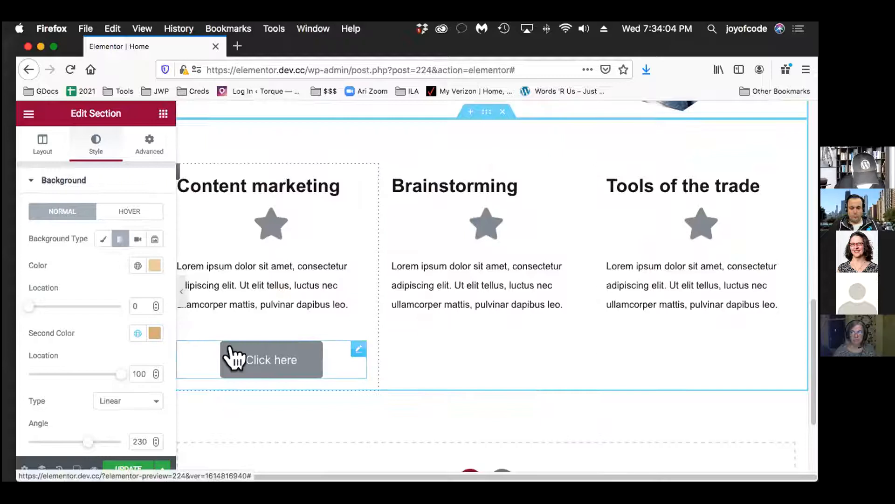
click(232, 357)
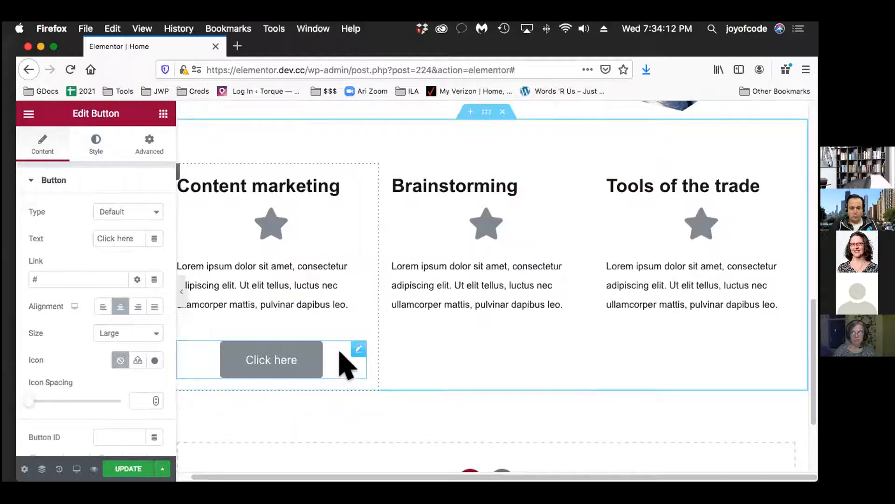
click(96, 145)
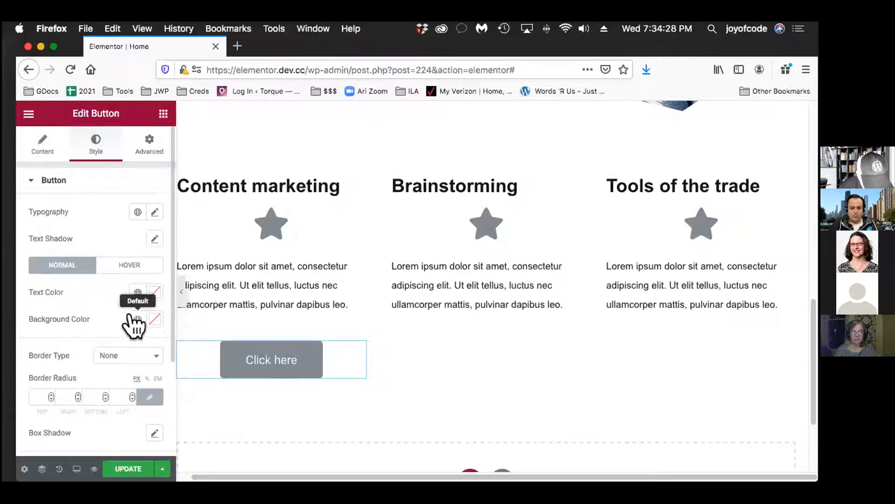
click(137, 321)
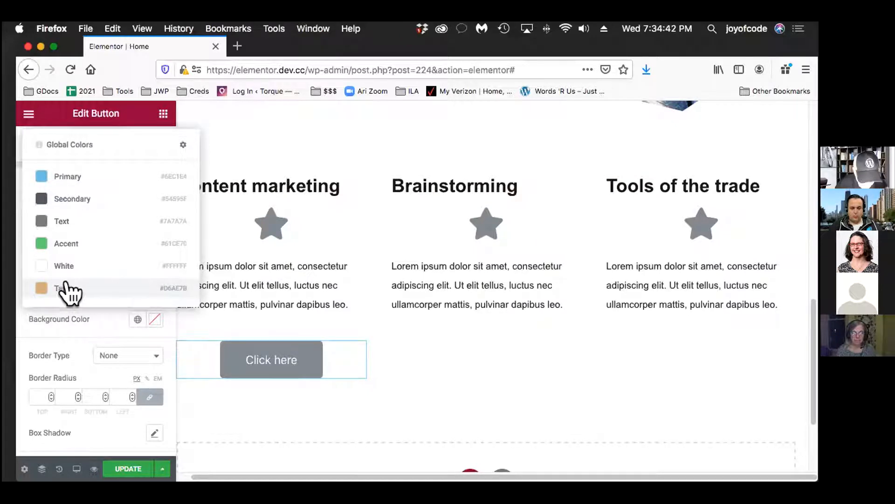
click(49, 289)
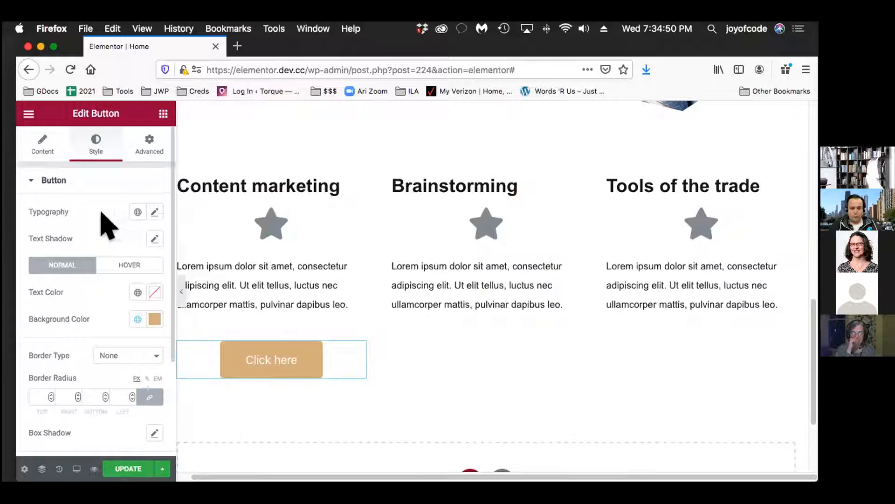
Step: Enable a text shadow on the Content marketing button with a blur of 10 and zero horizontal and vertical offsets
click(134, 212)
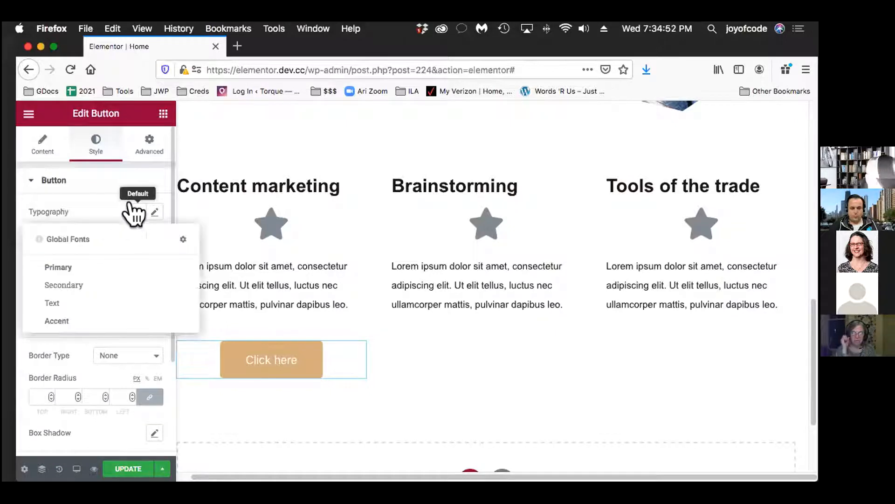
click(135, 212)
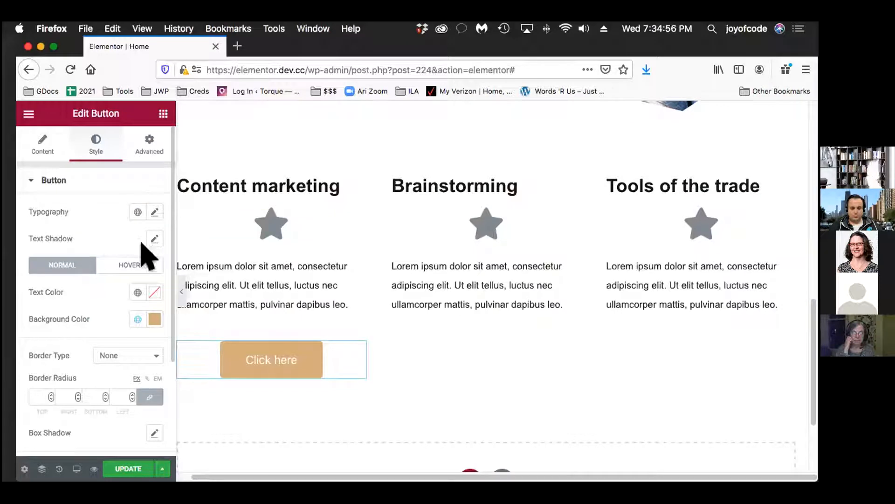
click(150, 238)
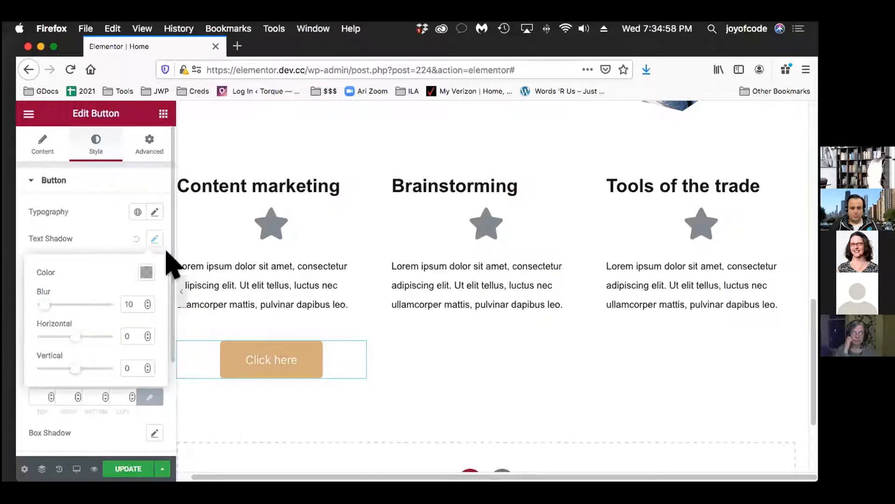
click(142, 273)
click(142, 272)
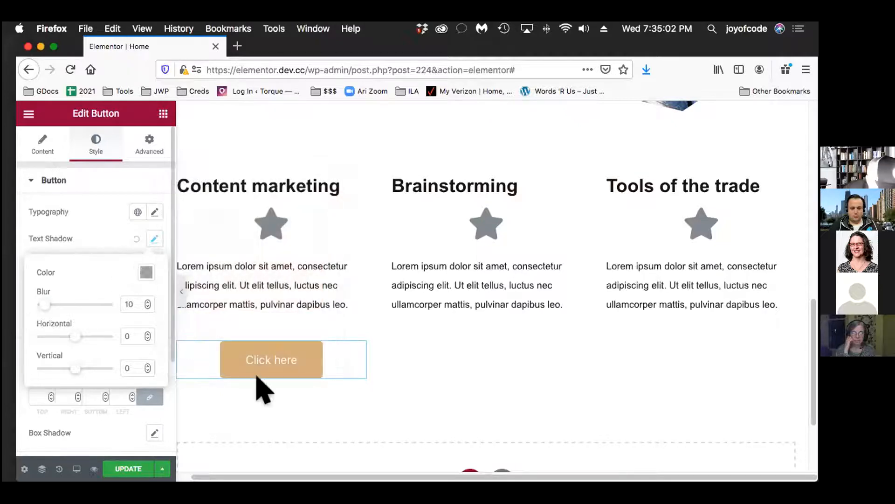
click(347, 410)
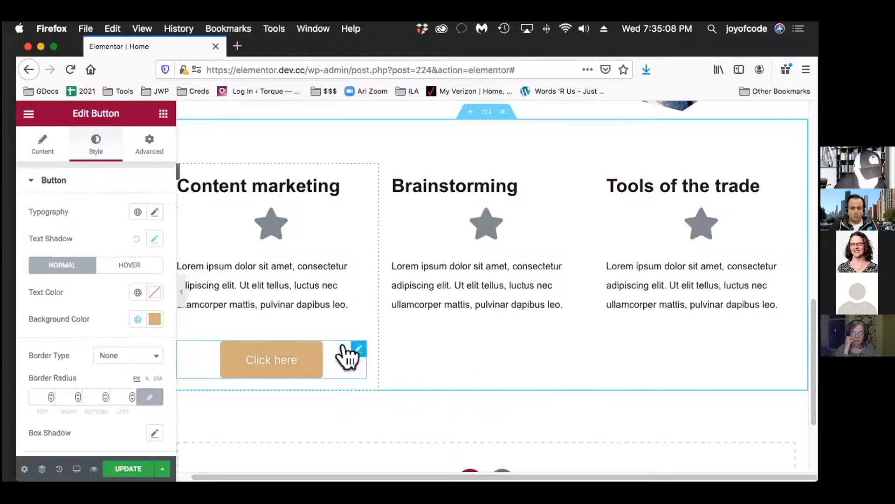
click(36, 142)
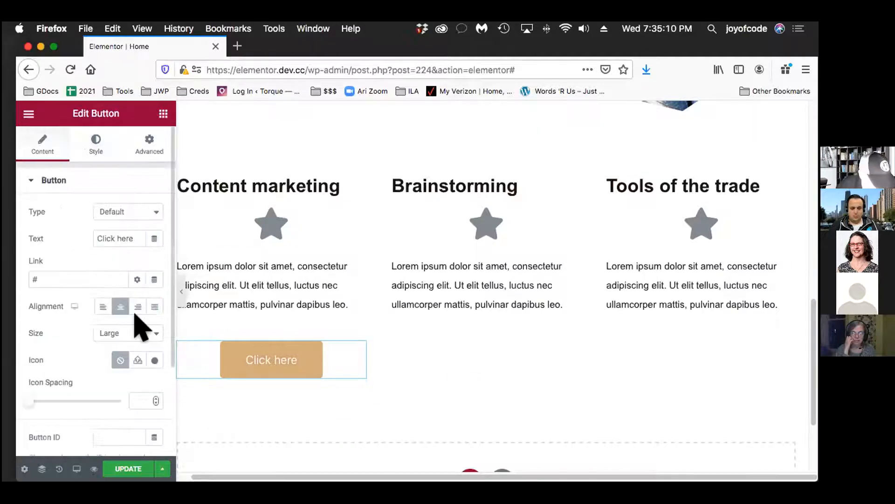
double_click(44, 275)
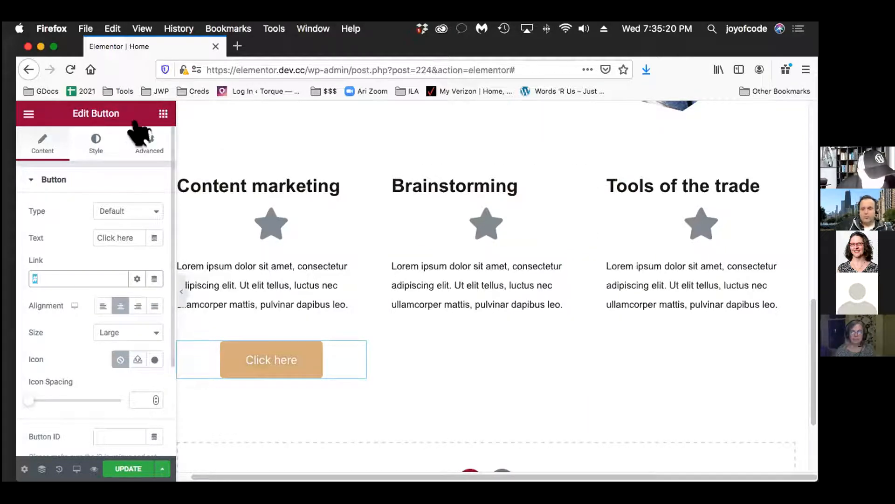
Step: Add a Button widget below the paragraph in both the Brainstorming and the Tools of the trade columns
click(152, 110)
click(161, 114)
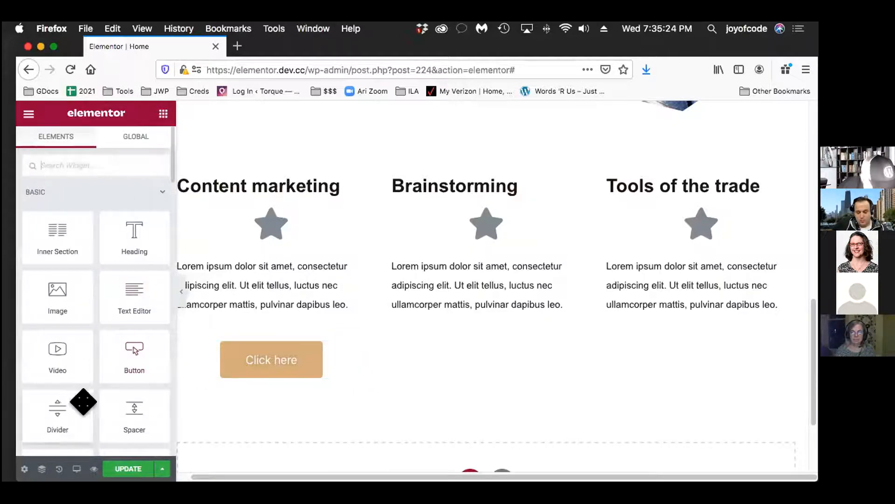
drag(126, 309, 476, 365)
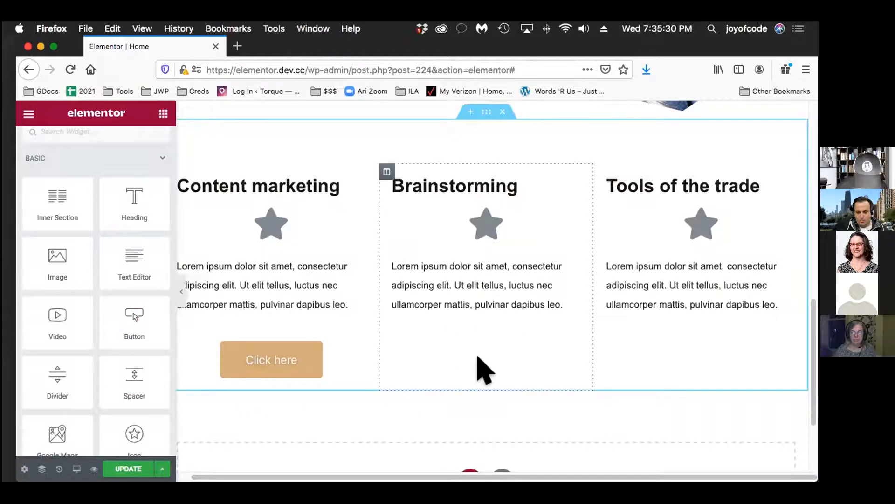
drag(125, 316, 485, 339)
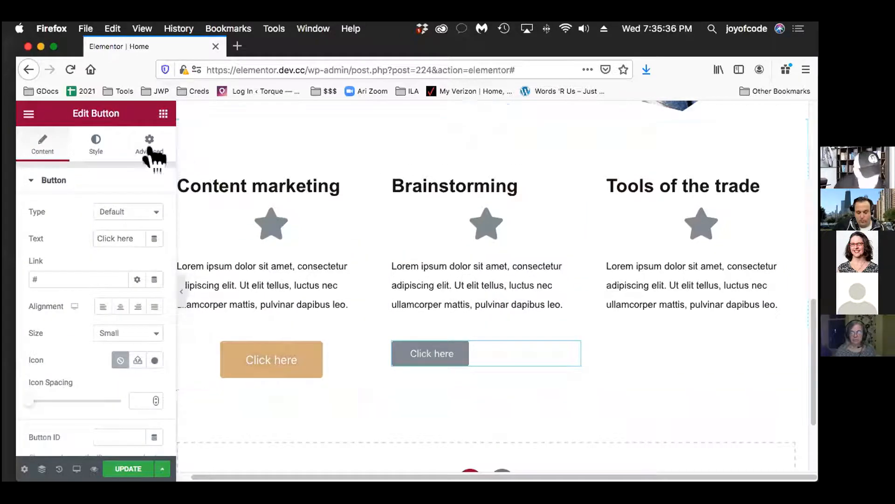
click(161, 114)
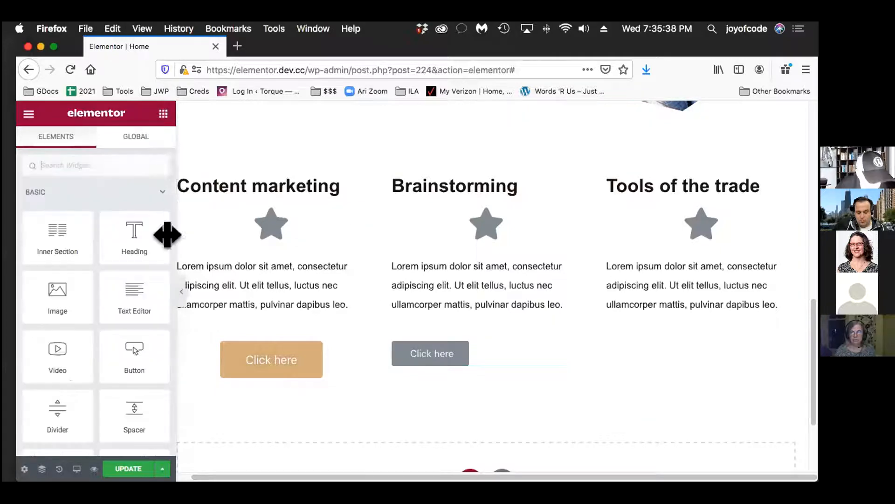
drag(136, 349, 708, 303)
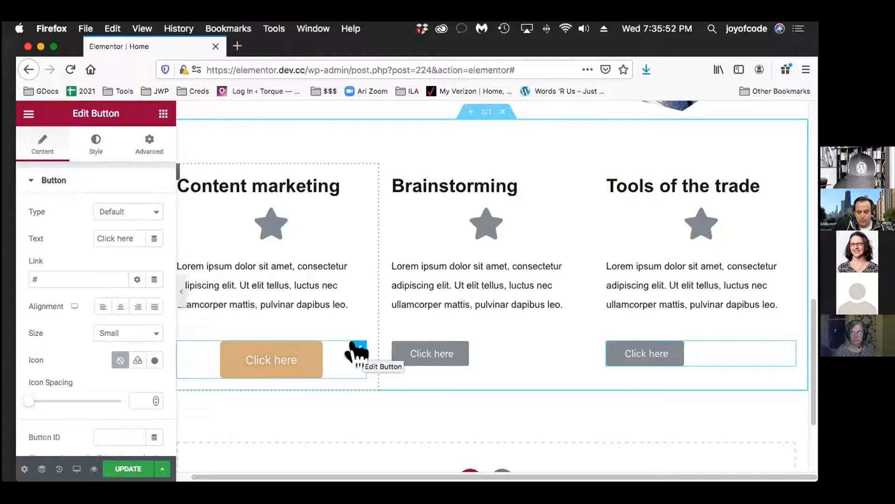
Step: Copy the Content marketing button and paste its style onto the Brainstorming button
right_click(358, 354)
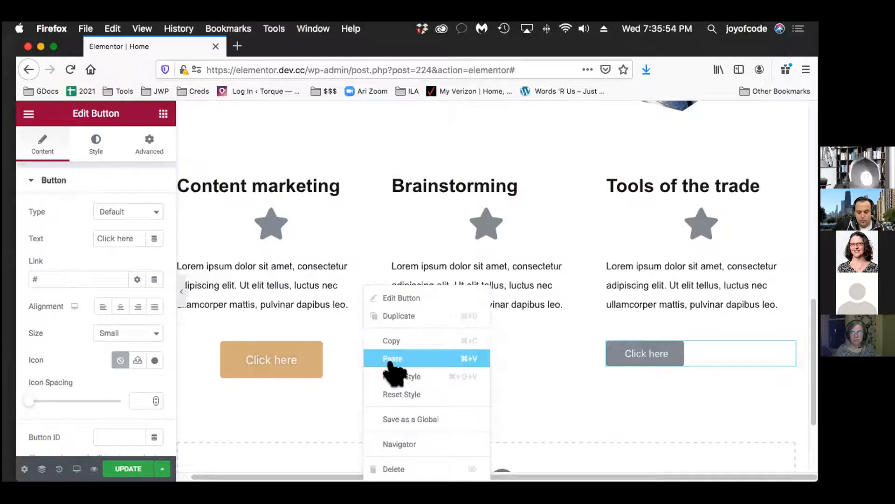
click(451, 339)
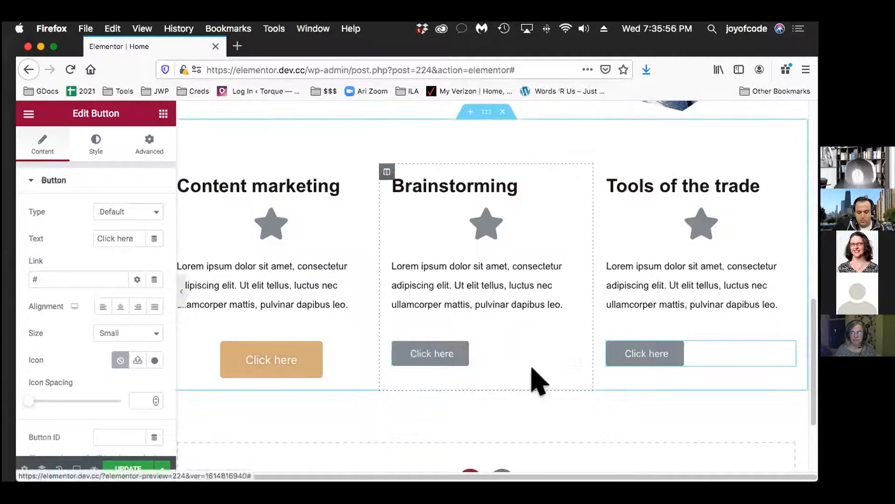
right_click(573, 349)
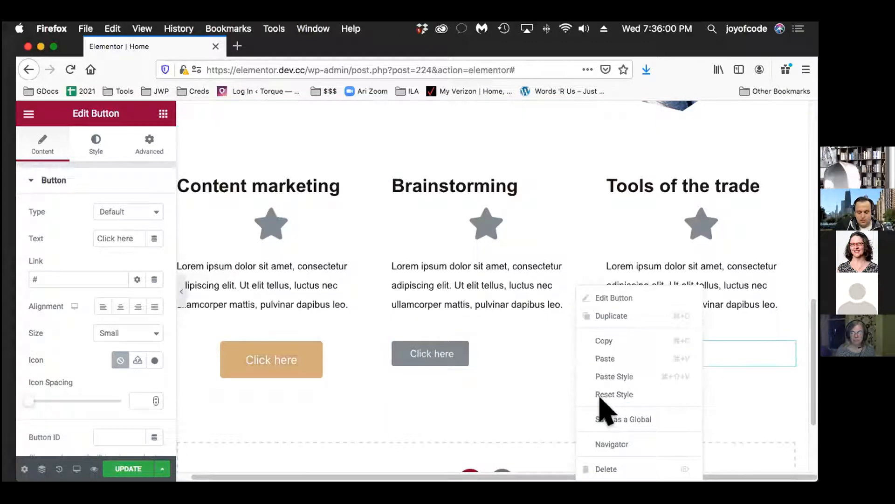
click(606, 376)
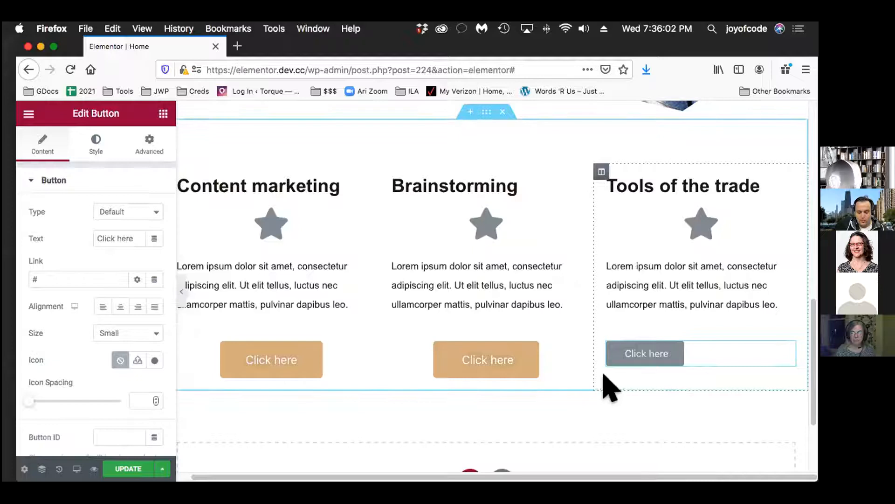
Step: Paste the copied Content marketing button style onto the button in the Tools of the trade column
right_click(786, 357)
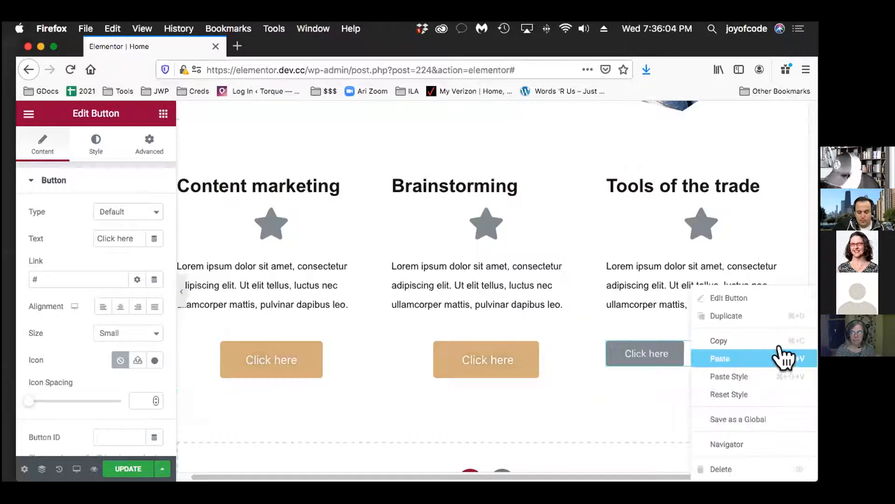
click(763, 379)
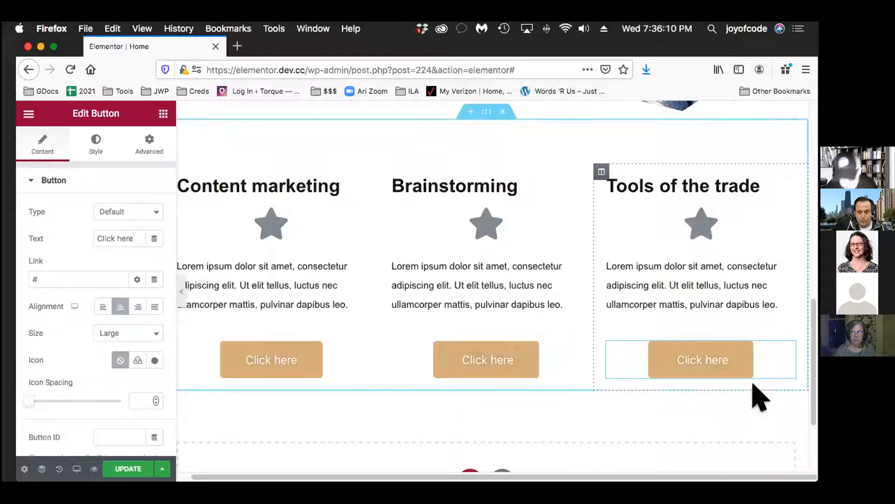
scroll(752, 394, down, 2)
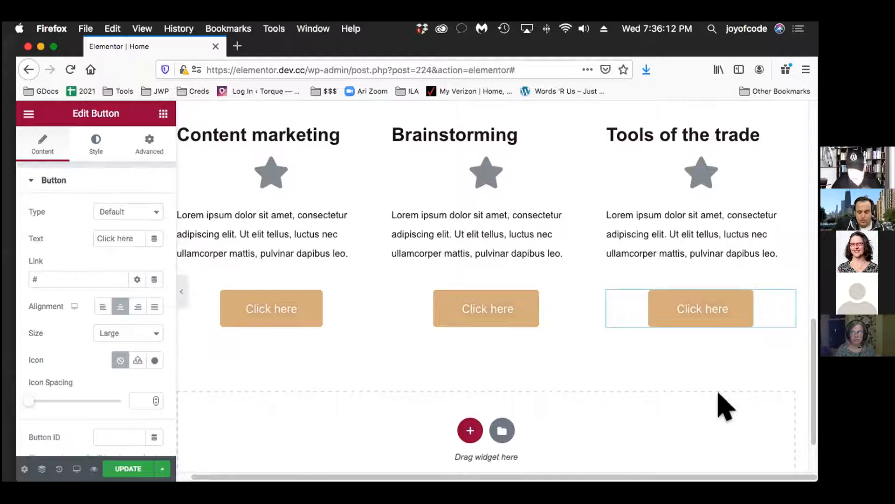
scroll(719, 395, up, 4)
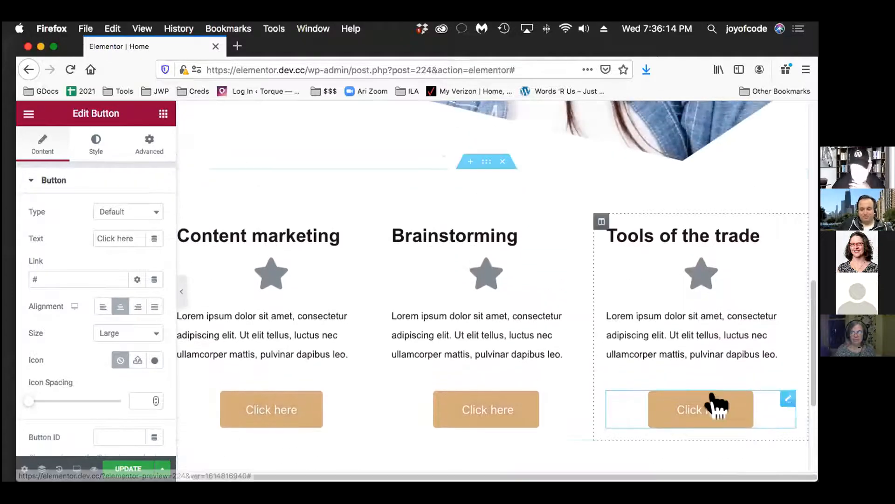
scroll(716, 404, up, 4)
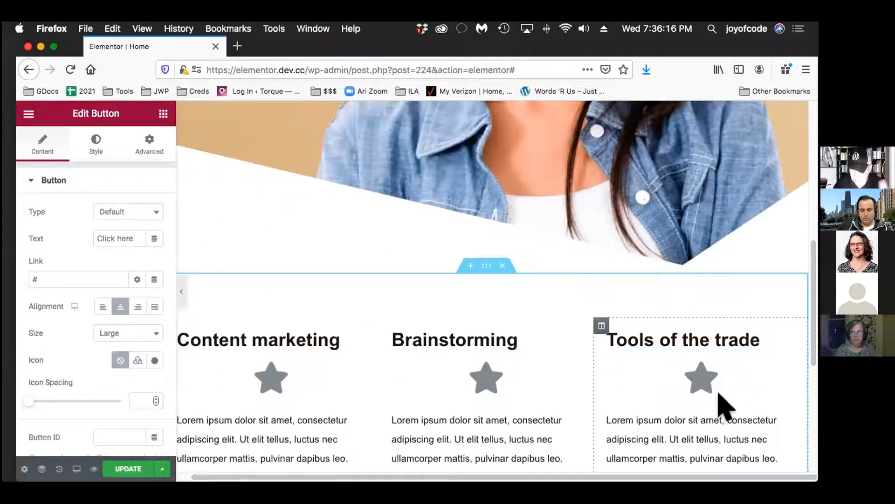
scroll(719, 394, down, 3)
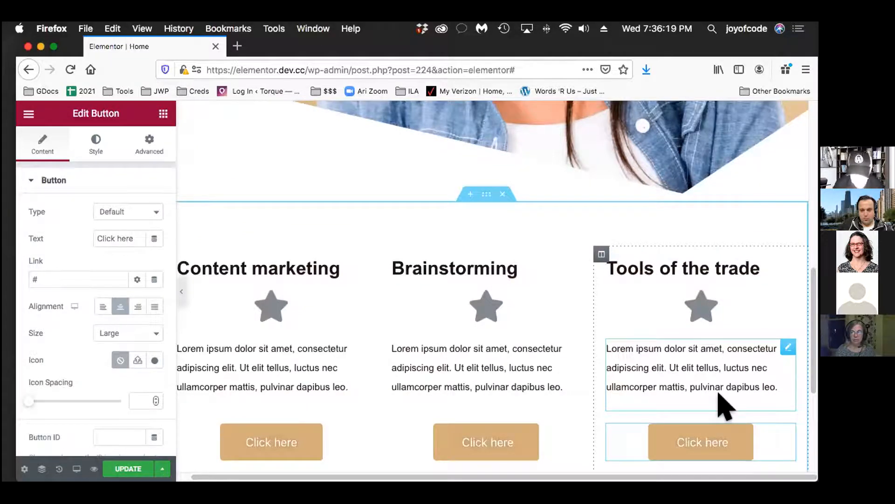
scroll(720, 390, up, 4)
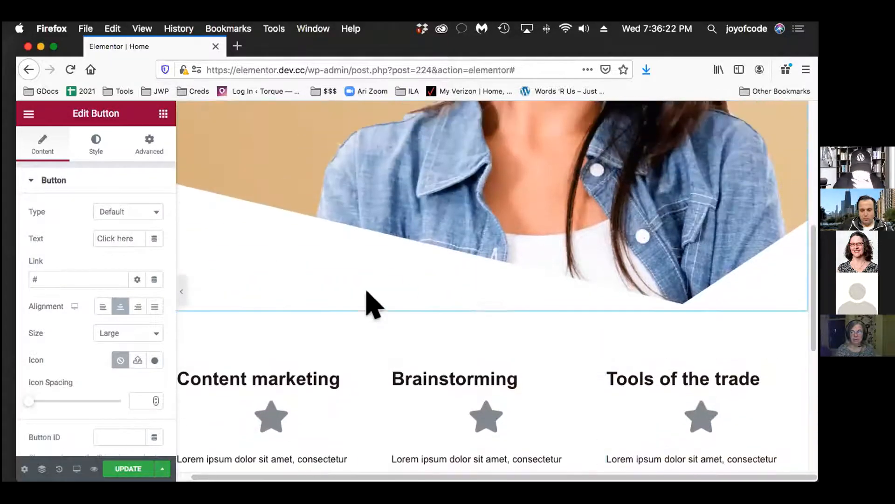
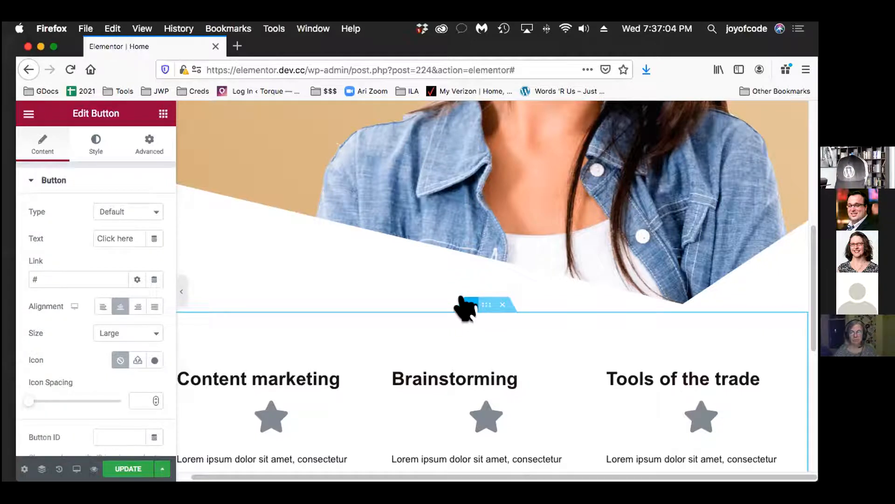
Step: Insert a new section with two equal columns directly above the Content marketing, Brainstorming and Tools of the trade section
click(464, 304)
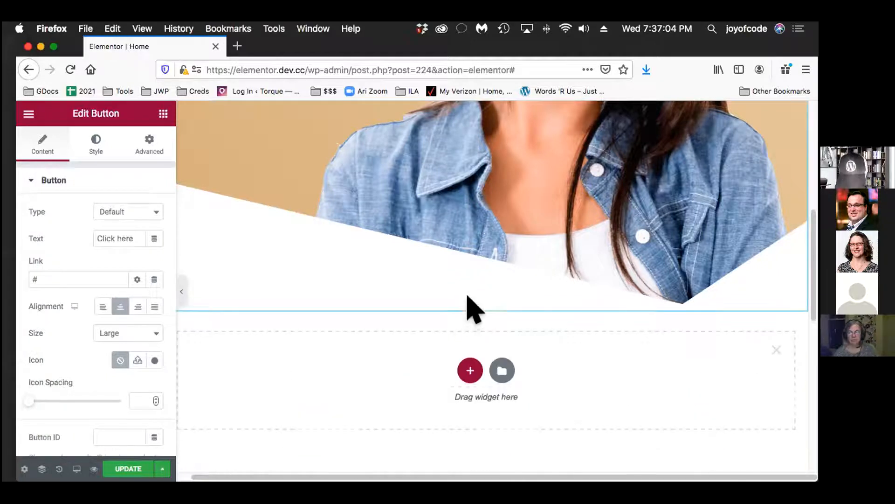
click(466, 371)
scroll(485, 369, down, 2)
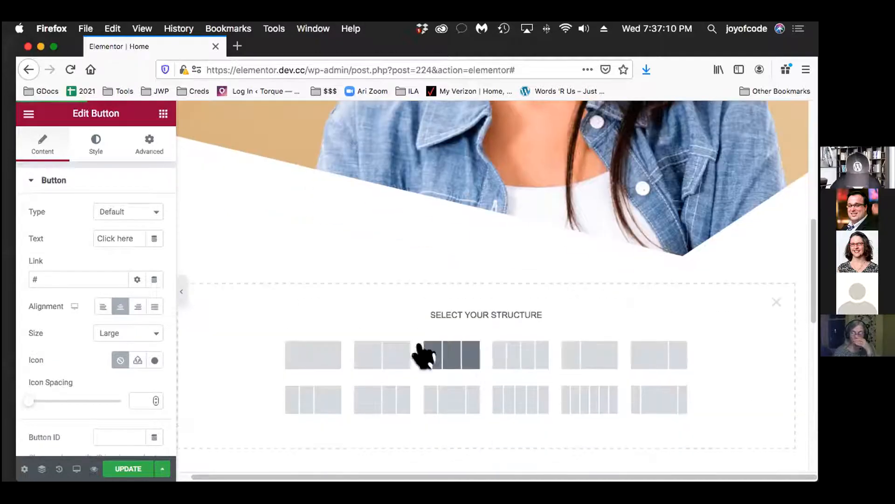
click(387, 357)
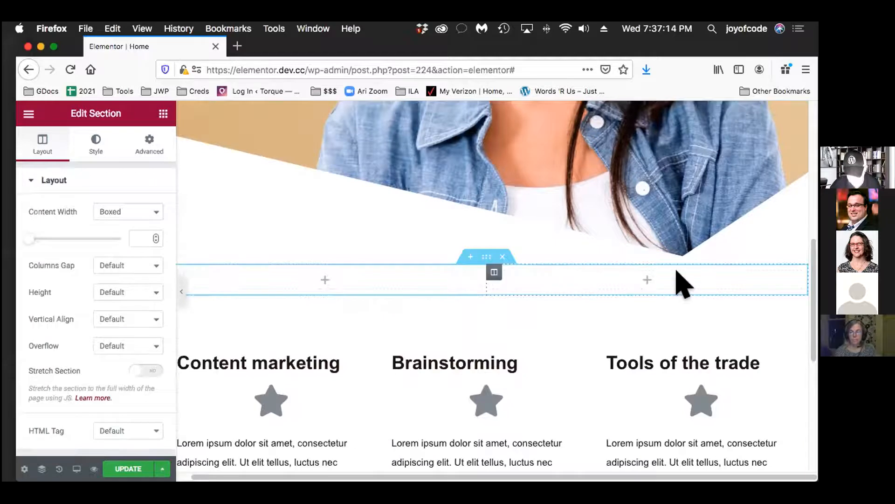
Step: Add a Text Editor widget to the first column of the new two-column section
scroll(676, 308, down, 2)
scroll(663, 310, up, 2)
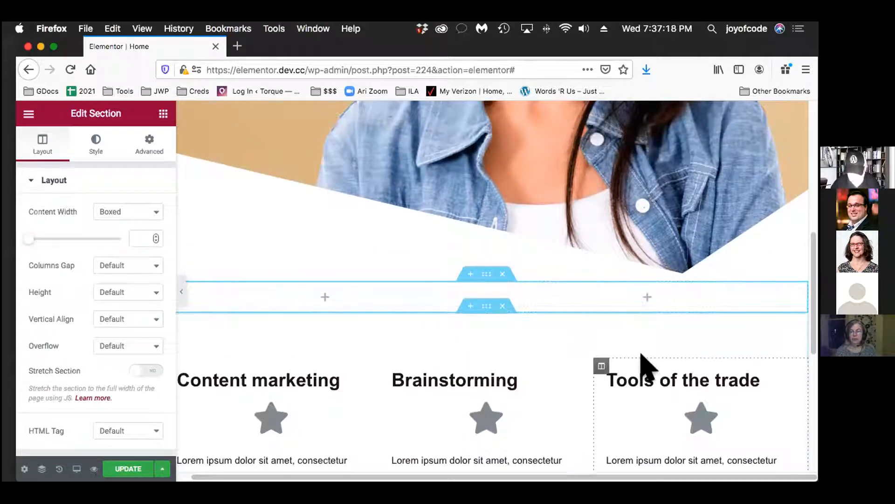
scroll(641, 362, up, 1)
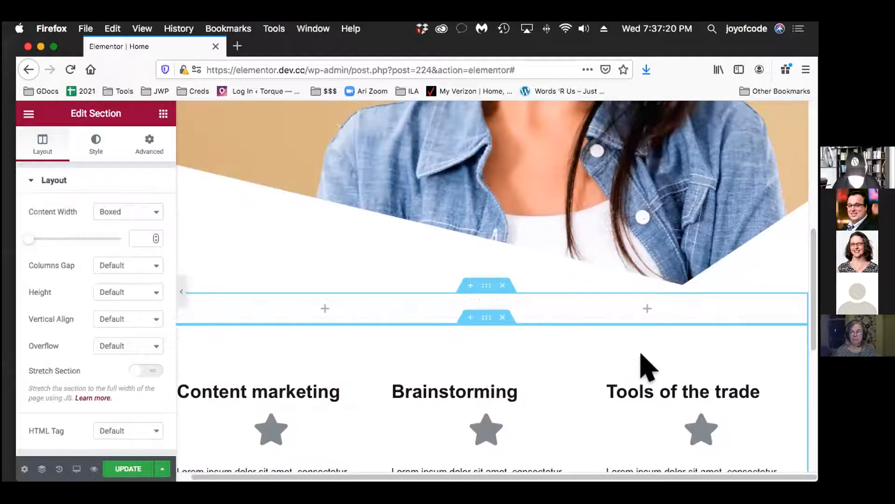
scroll(647, 367, up, 1)
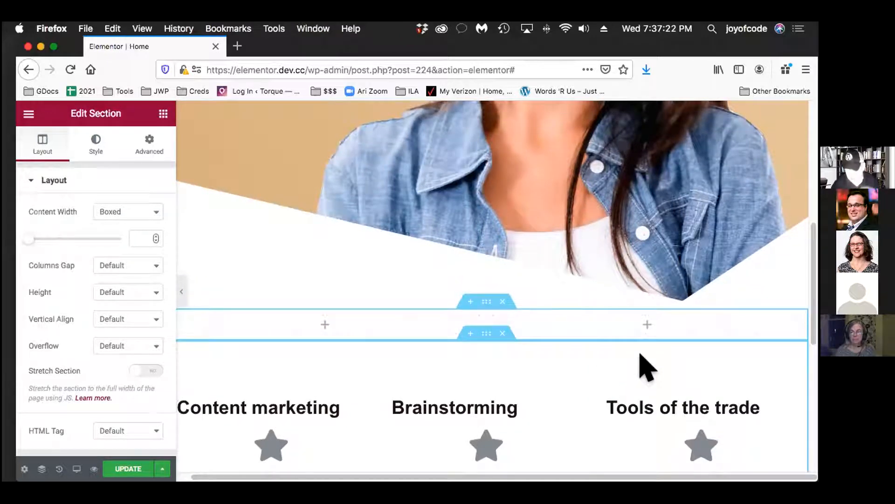
scroll(647, 366, down, 1)
scroll(647, 366, up, 1)
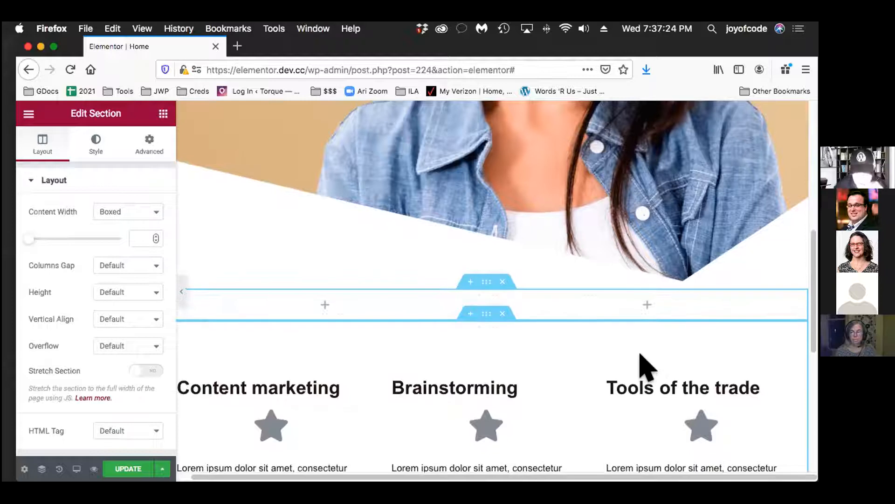
click(325, 304)
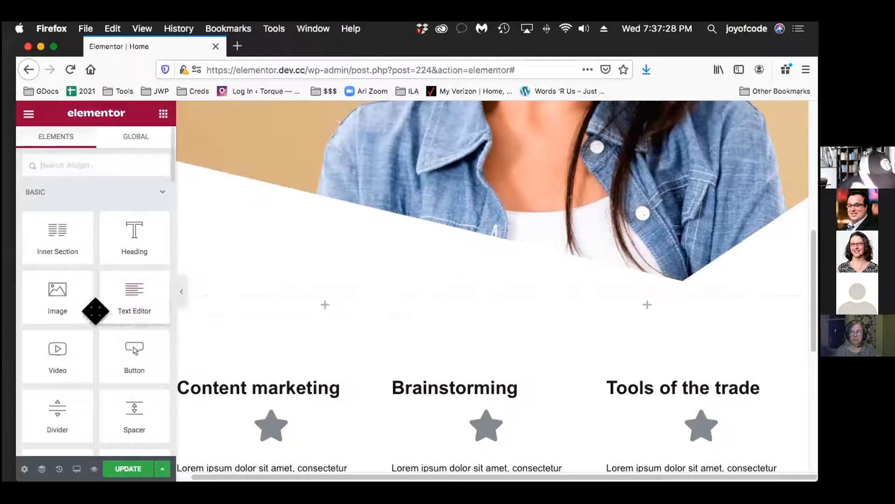
drag(118, 289, 361, 296)
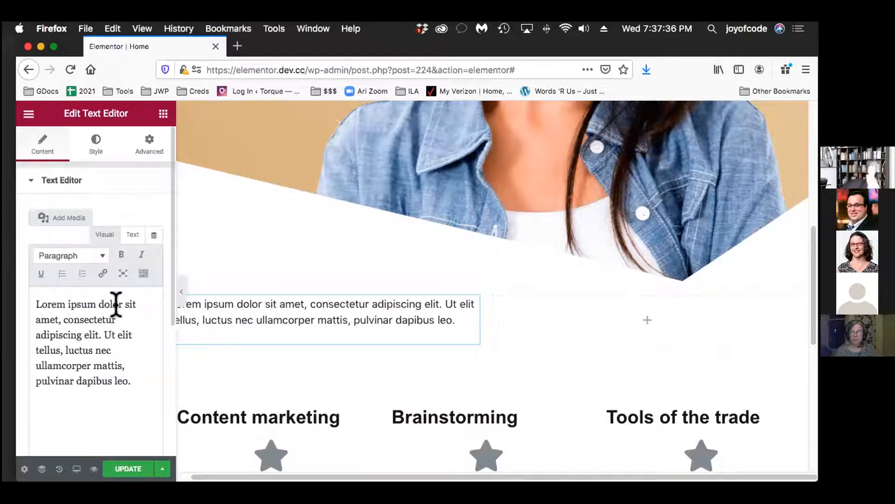
Step: Replace the Text Editor's placeholder content with the User Info dynamic tag, using First Name as its field
click(152, 235)
scroll(212, 326, down, 5)
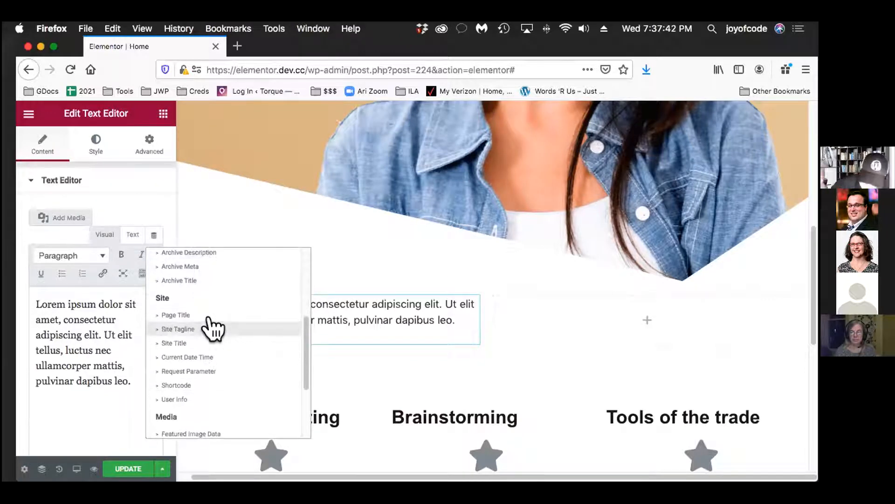
scroll(234, 350, down, 2)
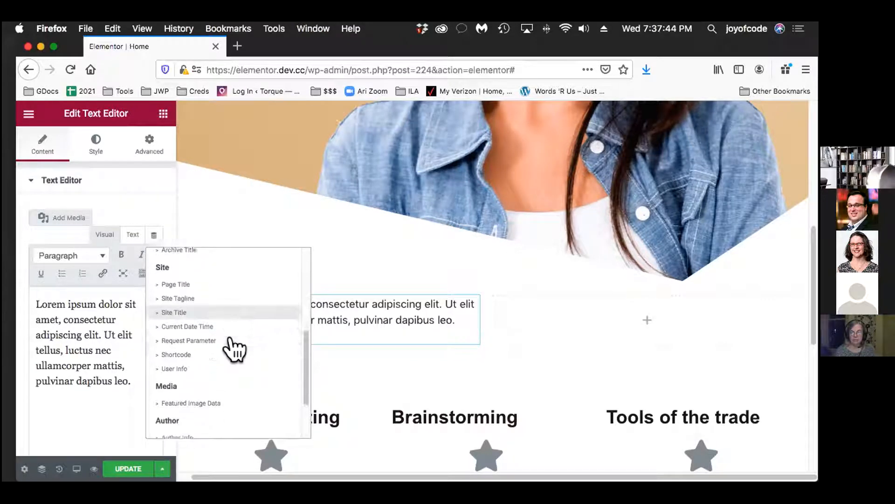
click(242, 363)
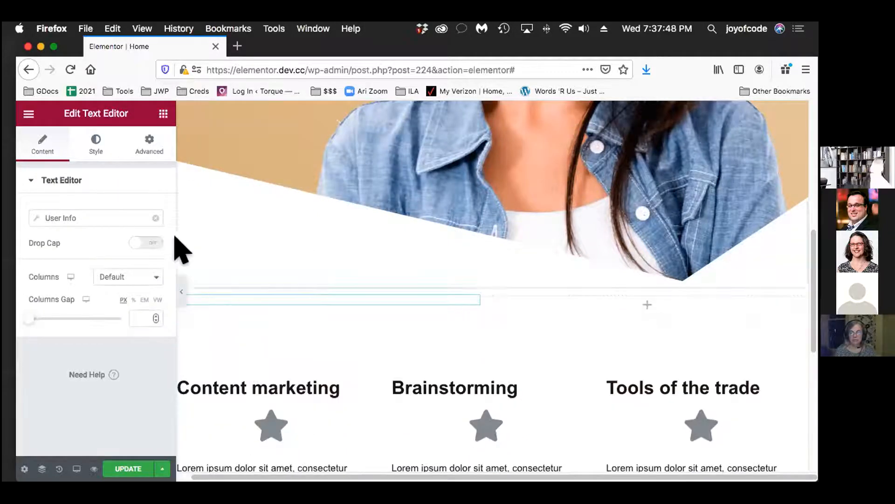
click(96, 217)
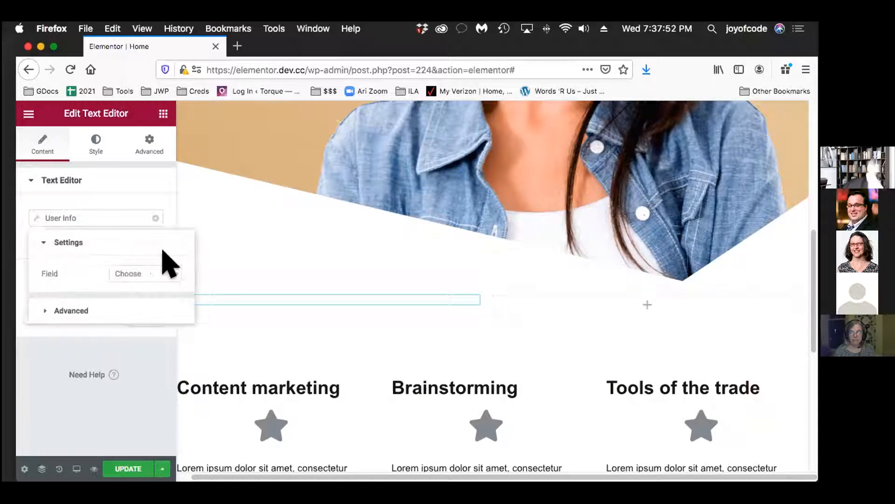
click(138, 275)
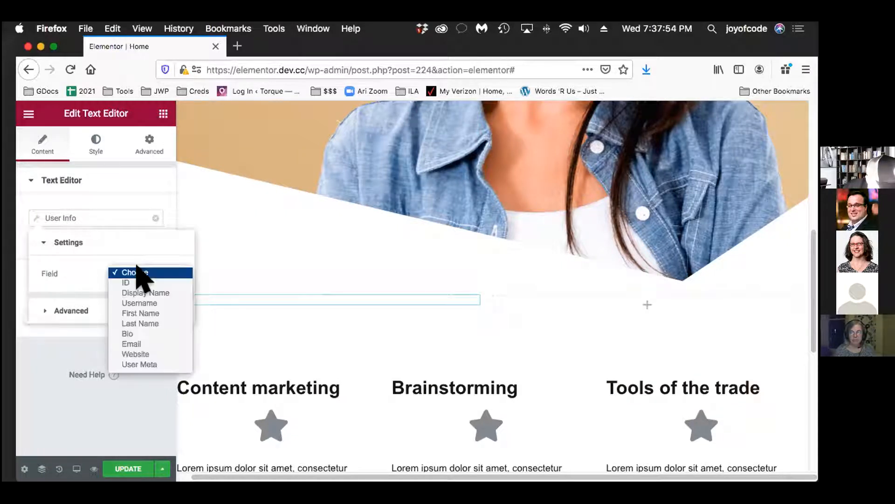
click(178, 314)
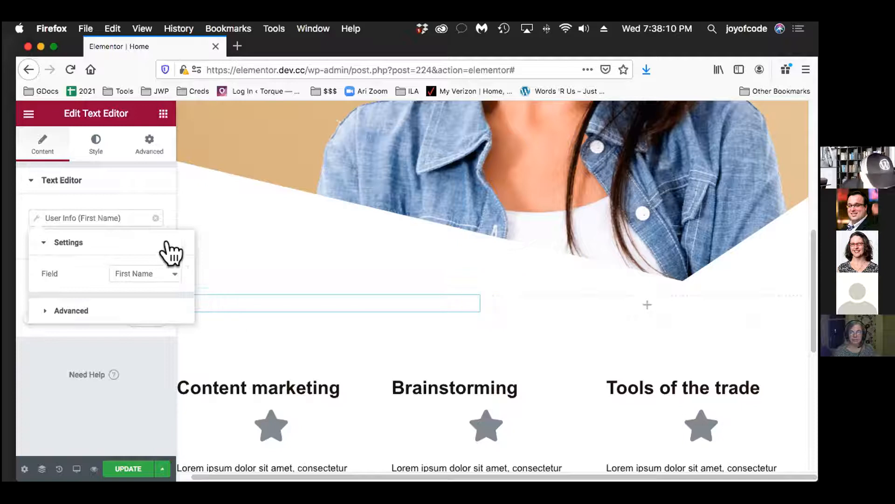
click(94, 375)
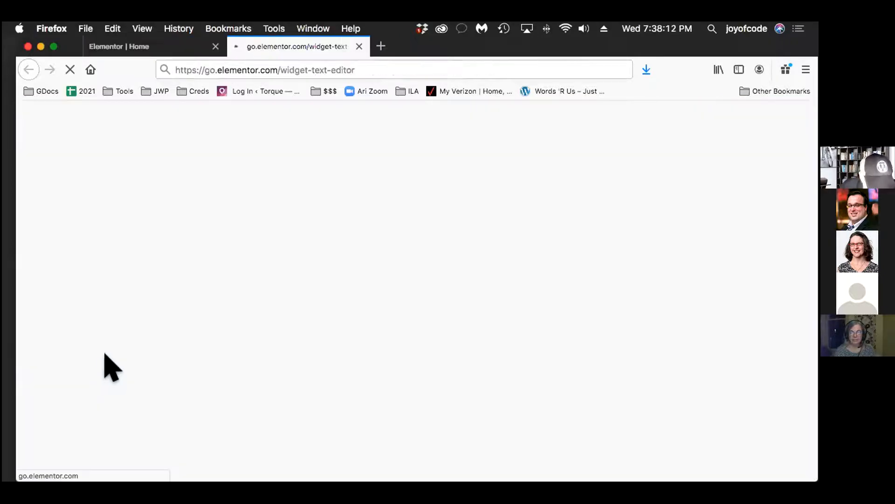
click(139, 46)
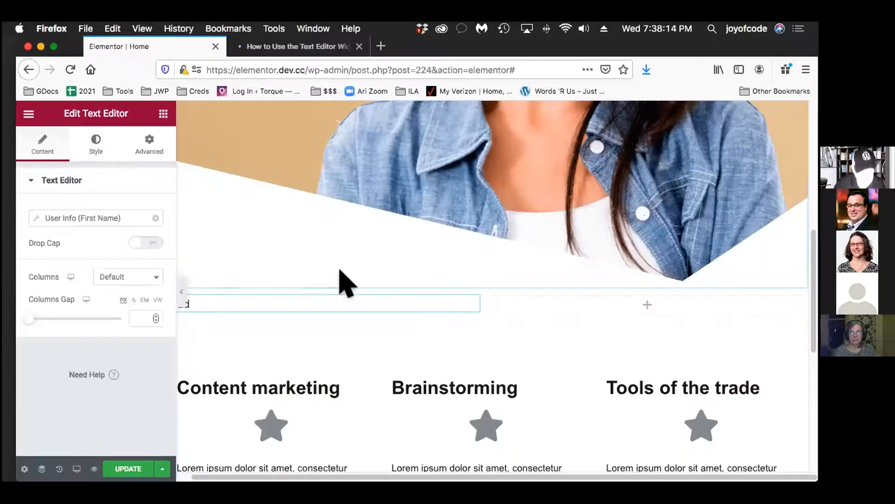
Step: Surround the dynamic first name with "Hey " as the Before text and "m you are doing googe." as the After text
scroll(243, 334, up, 2)
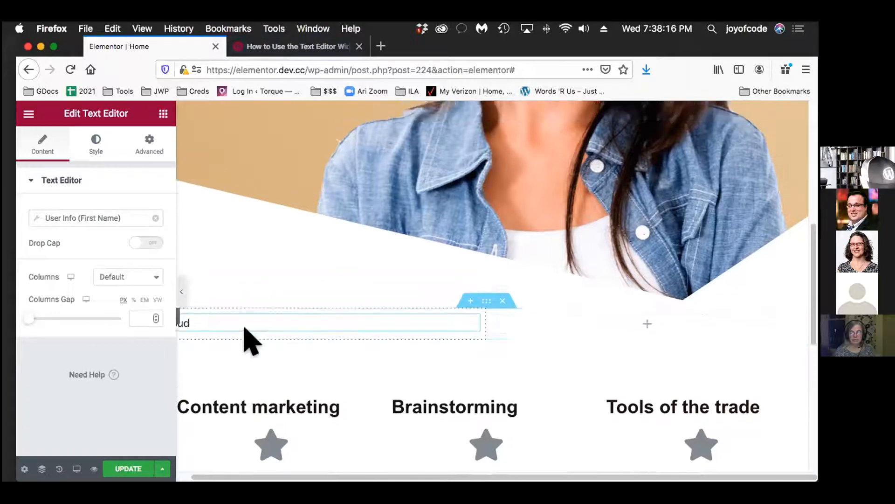
scroll(320, 410, left, 1)
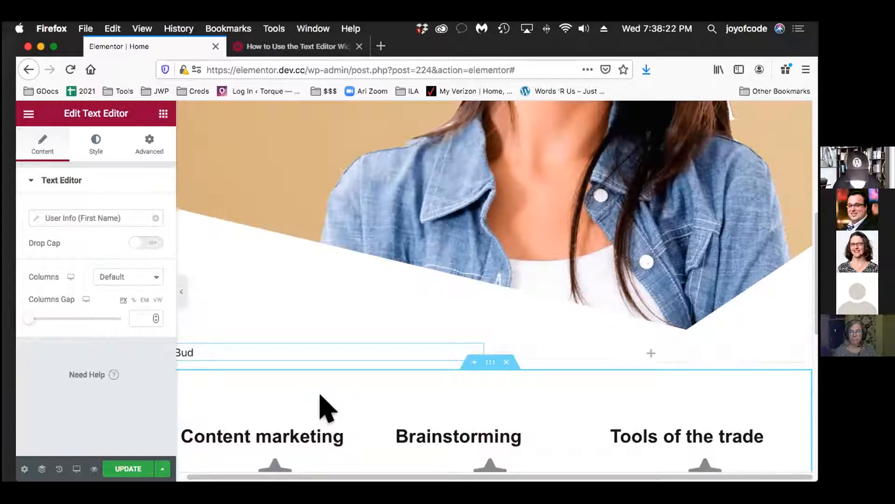
scroll(320, 410, left, 2)
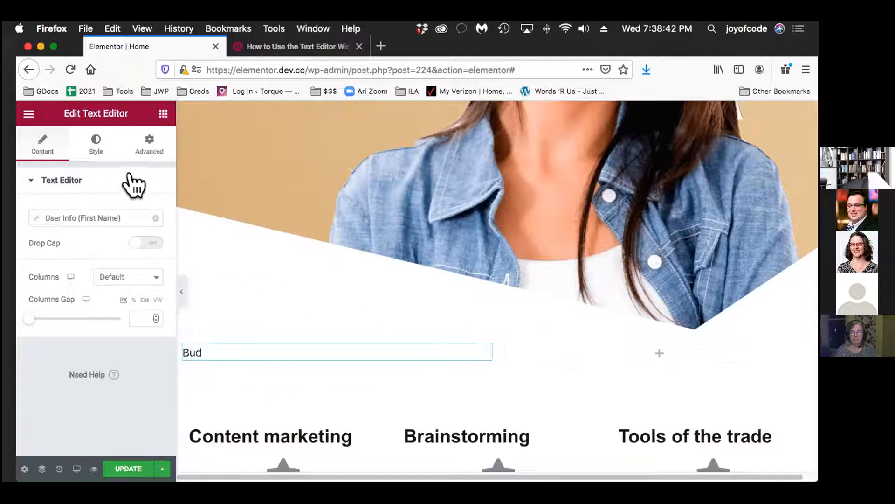
click(124, 217)
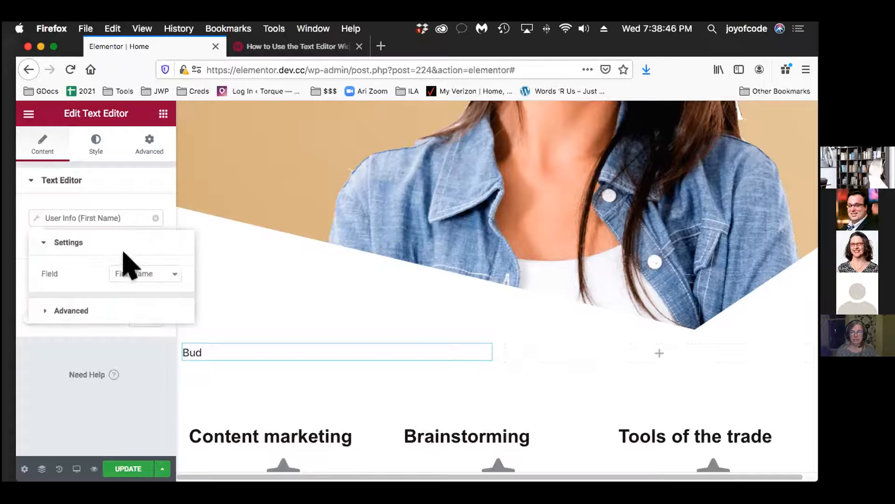
click(109, 310)
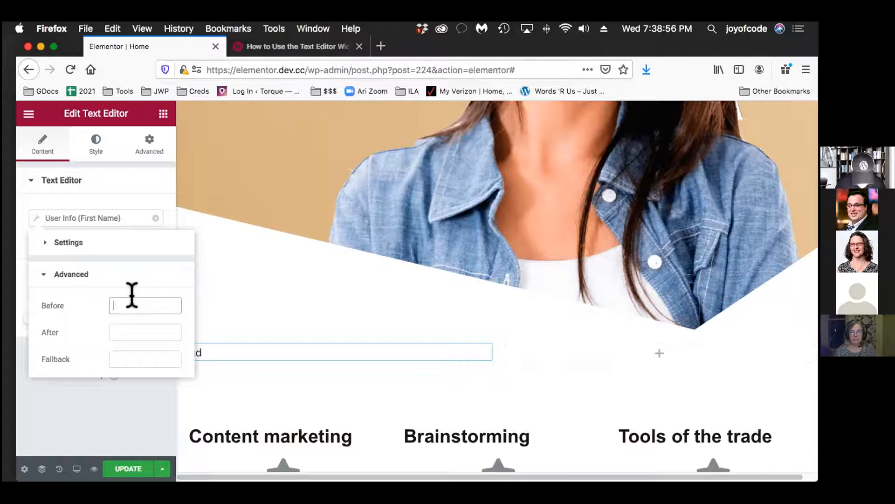
text(Hey)
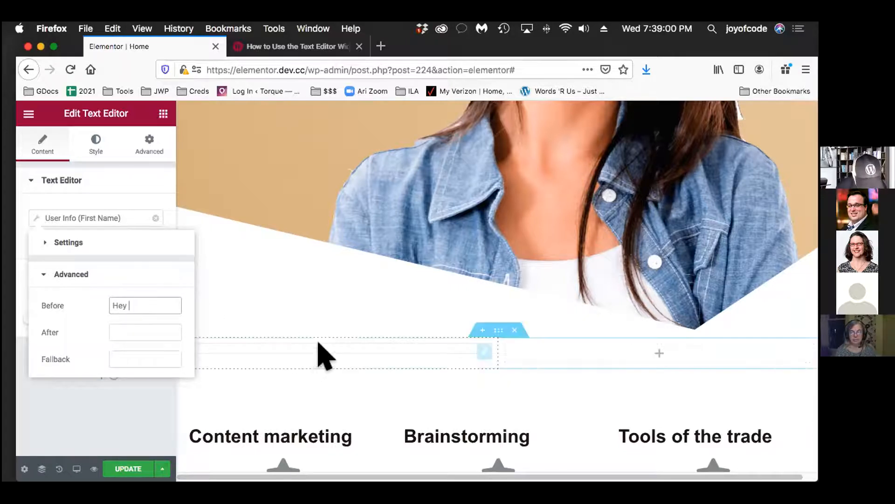
scroll(320, 342, left, 2)
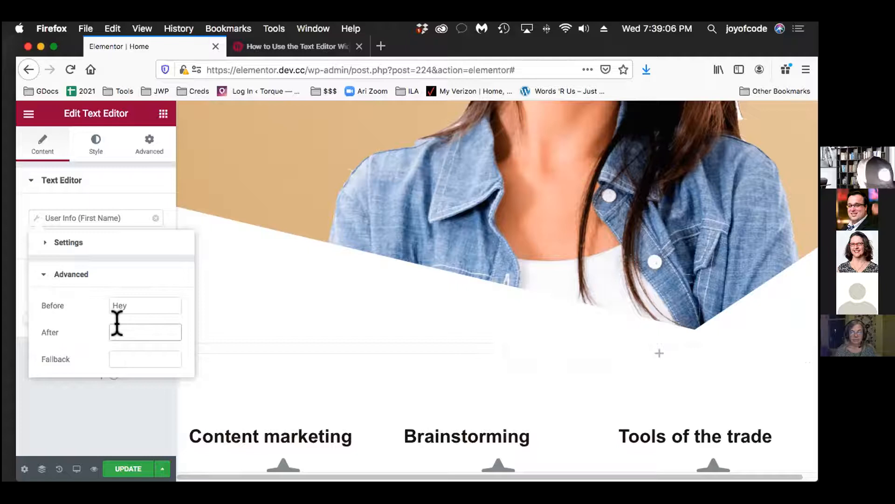
text(m you are)
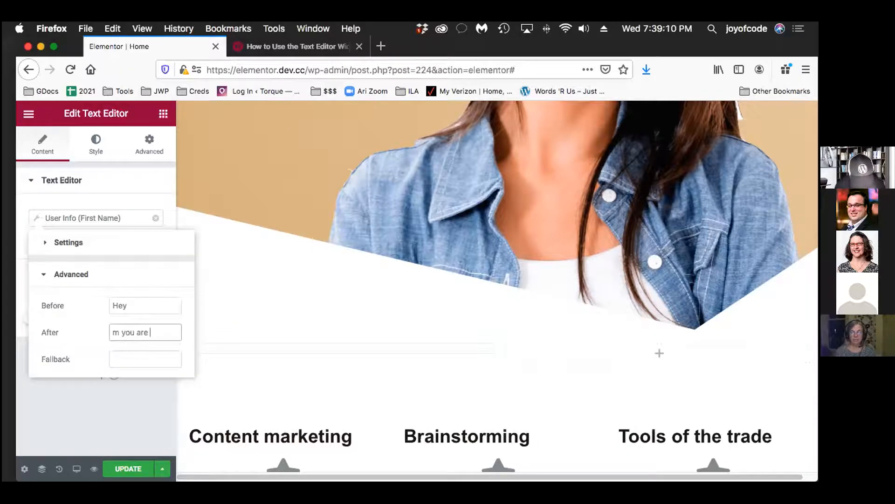
text( doing googe.)
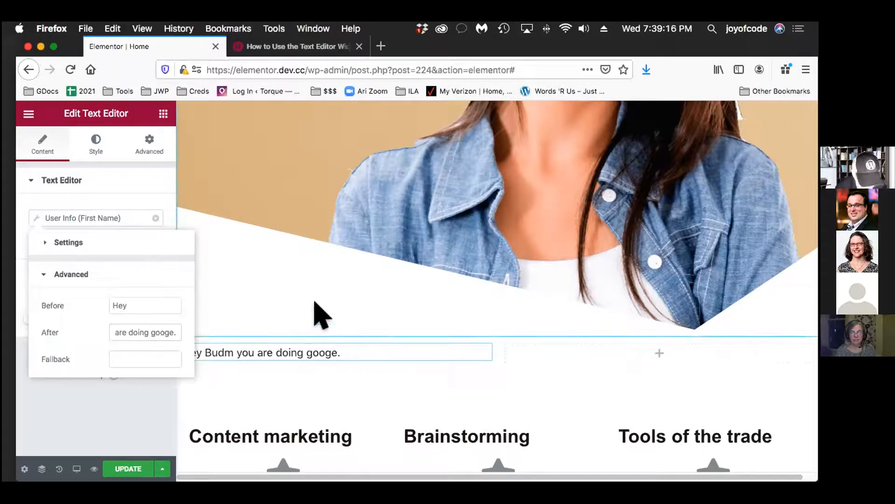
click(115, 430)
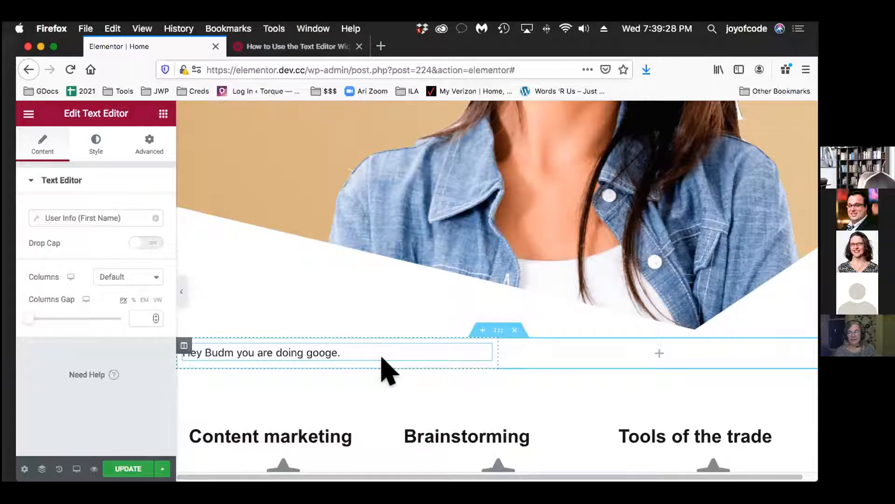
Step: Replace the misspelled word "googe" in the dynamic tag's After text with "good."
double_click(318, 353)
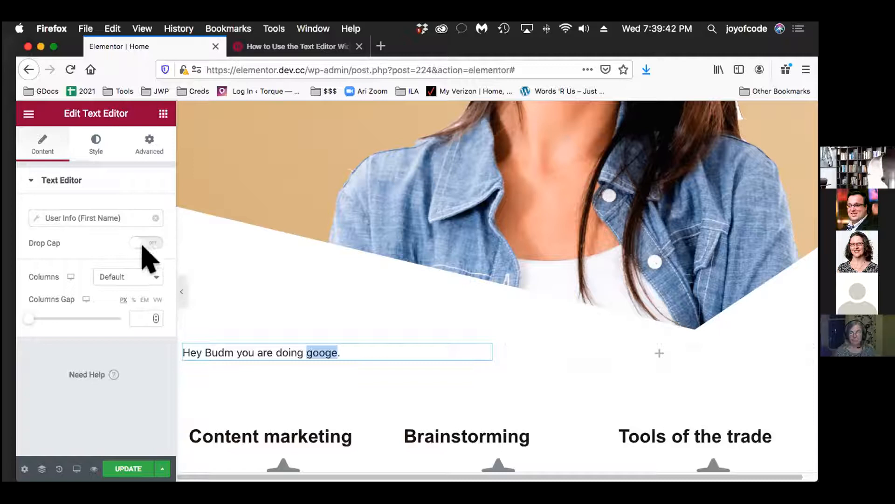
click(112, 186)
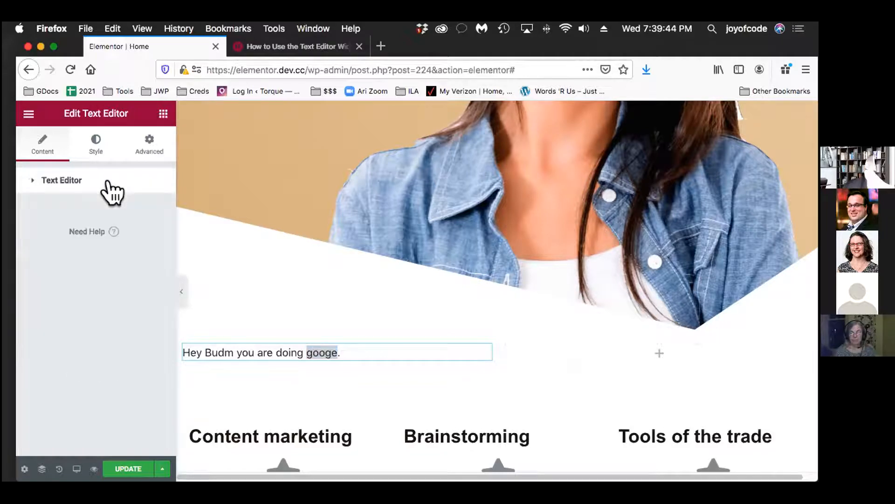
click(109, 182)
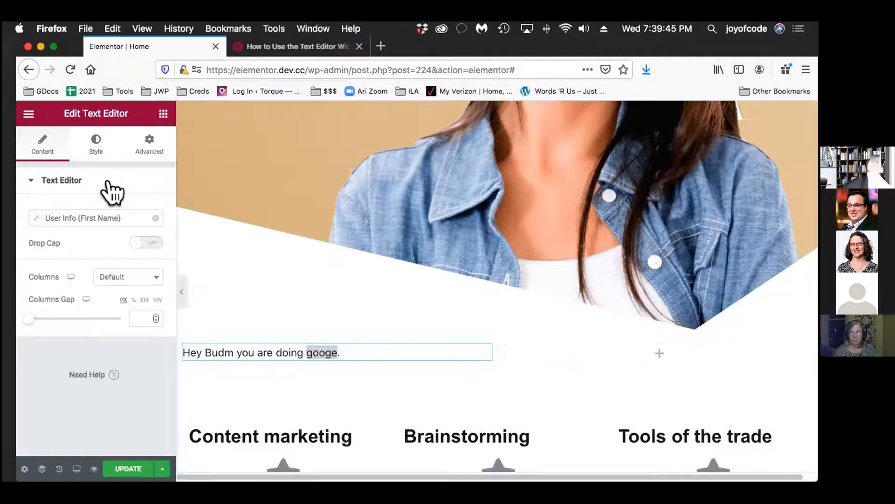
click(124, 217)
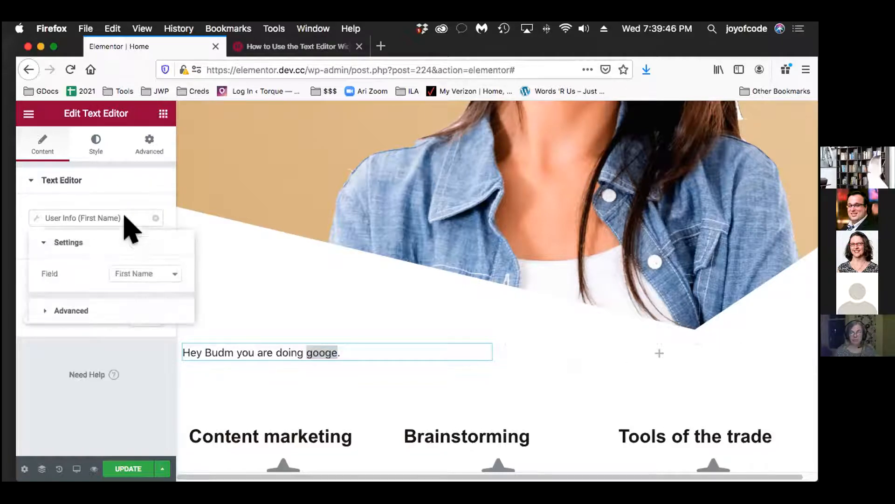
click(120, 309)
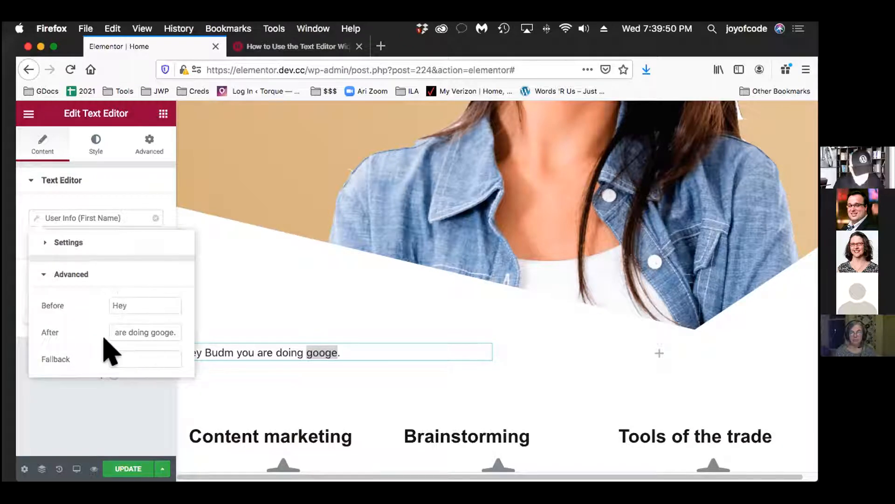
double_click(164, 324)
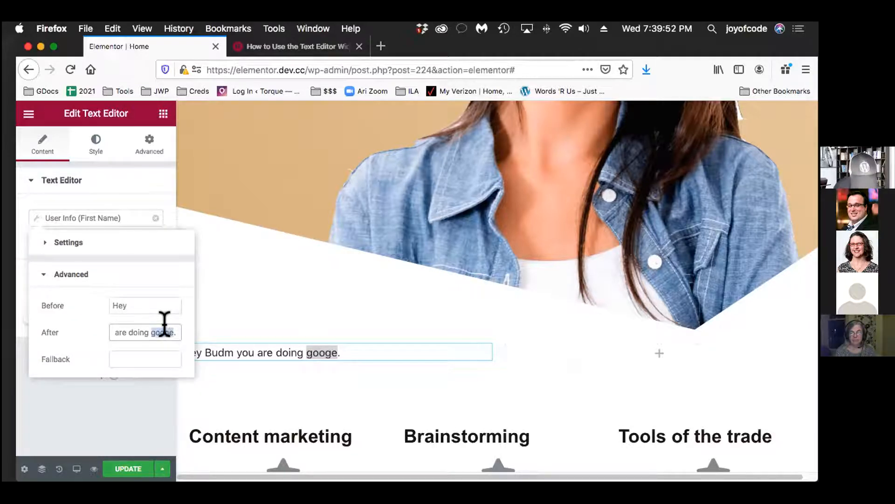
text(good)
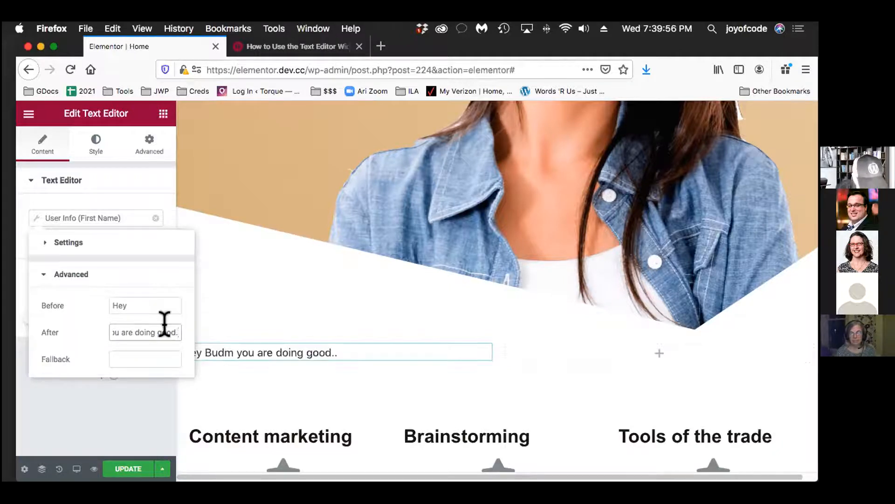
click(103, 409)
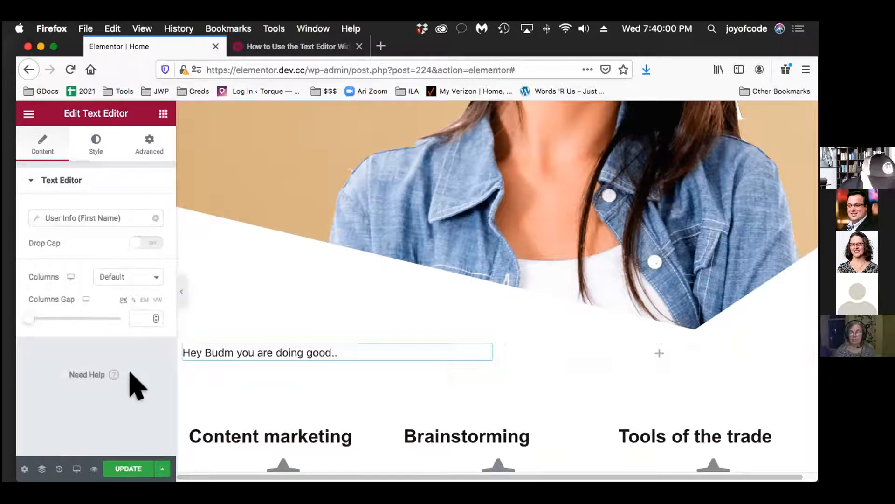
Step: Center the greeting text in the Text Editor widget and set its font size to 35 px
click(93, 143)
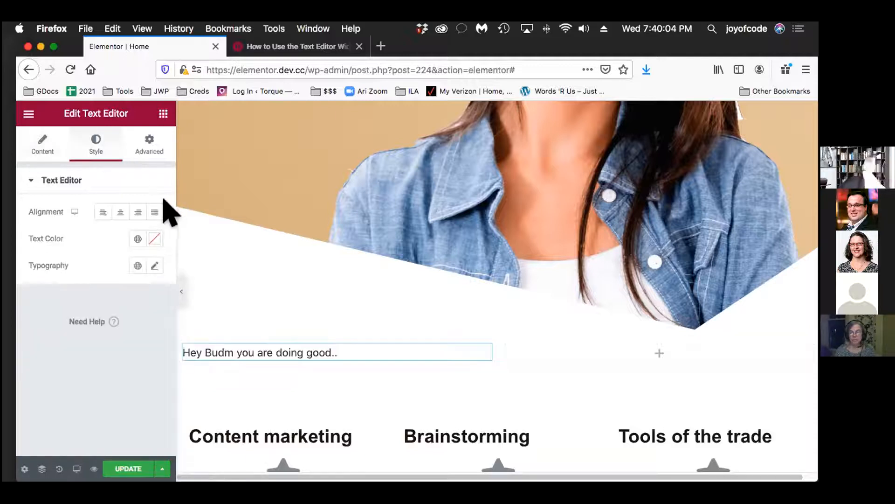
click(120, 212)
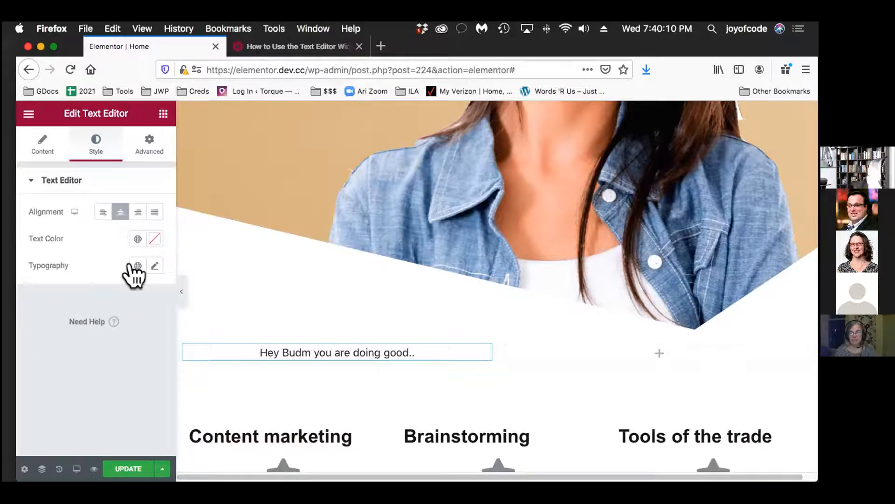
click(154, 266)
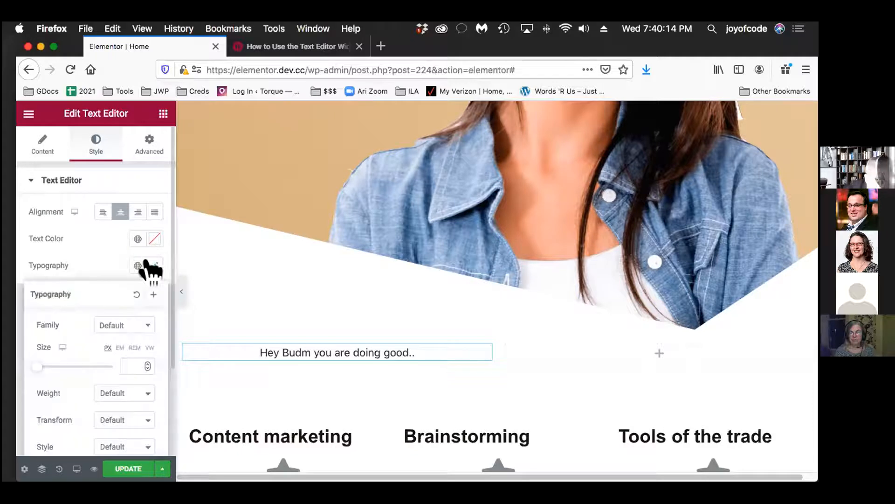
drag(41, 369, 47, 372)
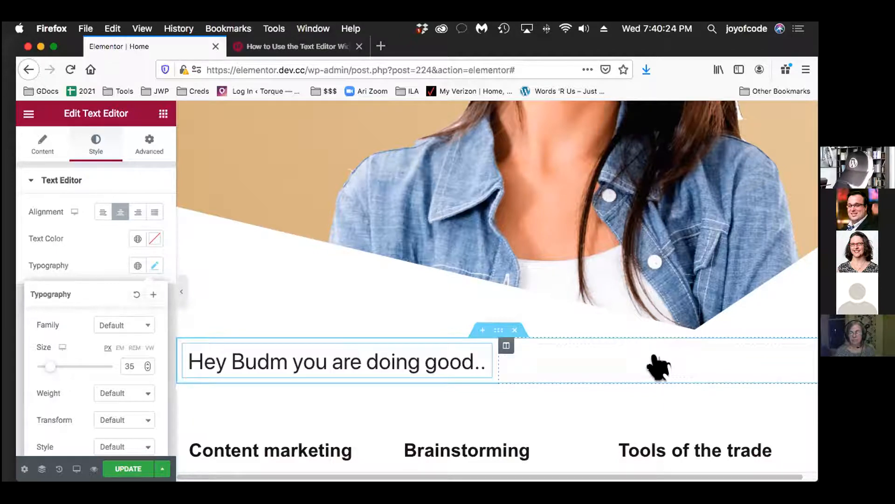
Step: Add an Image widget to the empty second column beside the greeting
click(658, 367)
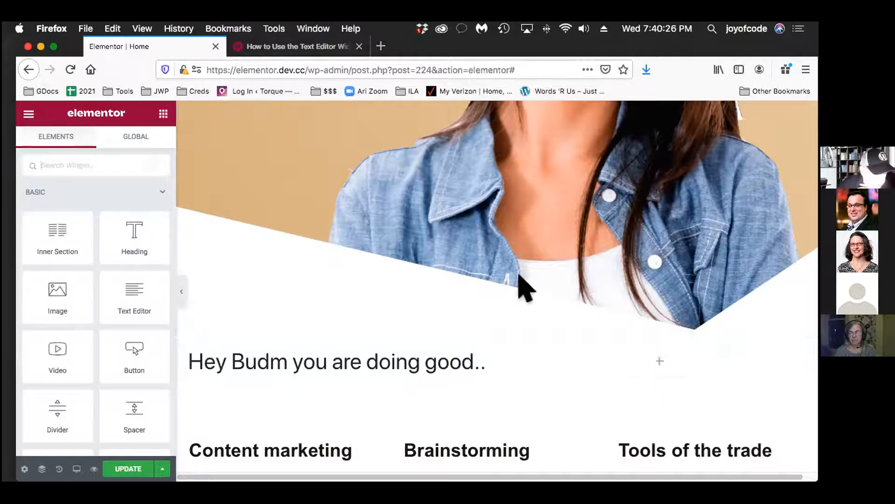
scroll(121, 336, down, 2)
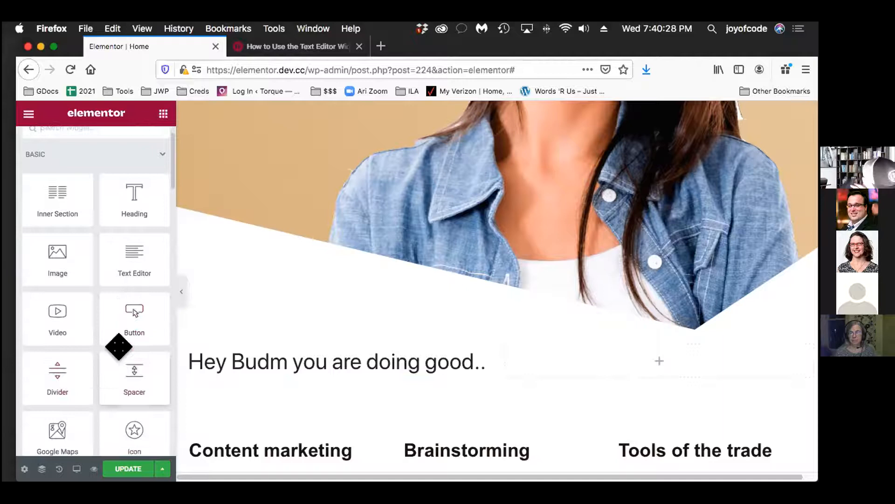
scroll(140, 359, down, 3)
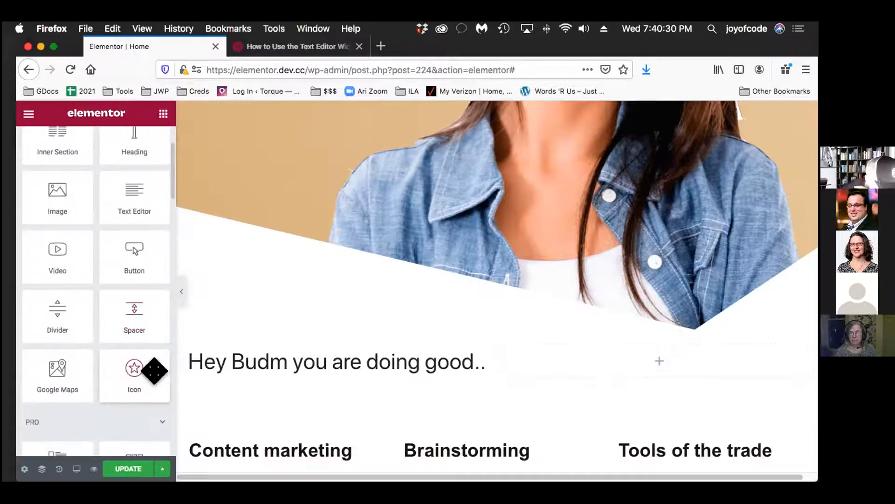
scroll(156, 378, down, 2)
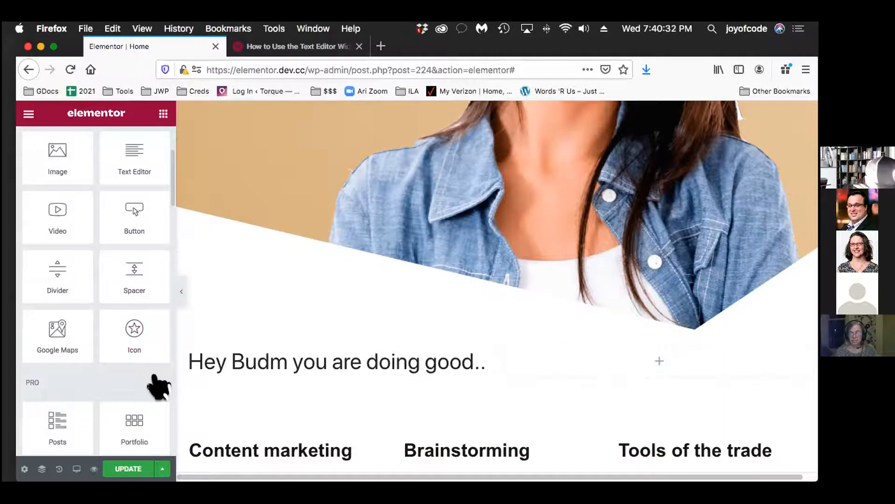
scroll(159, 385, up, 2)
drag(44, 196, 639, 363)
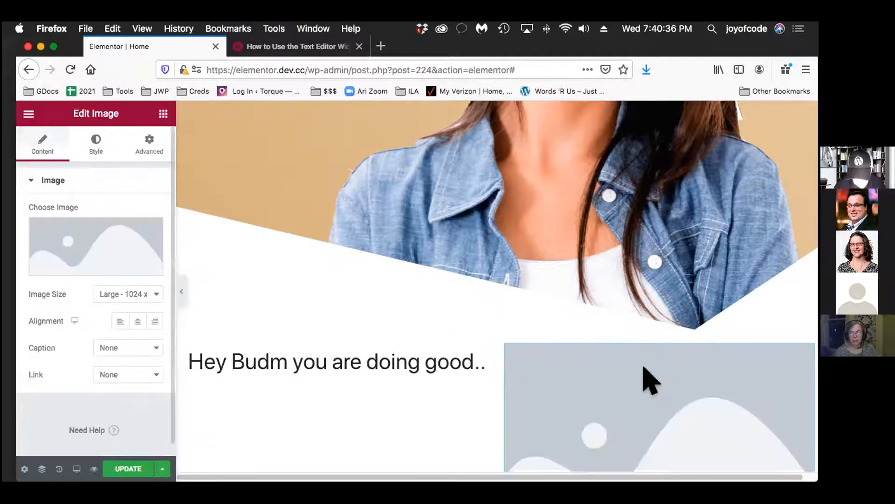
Step: Use the User Profile Picture dynamic tag as the source of the new Image widget
scroll(72, 328, down, 1)
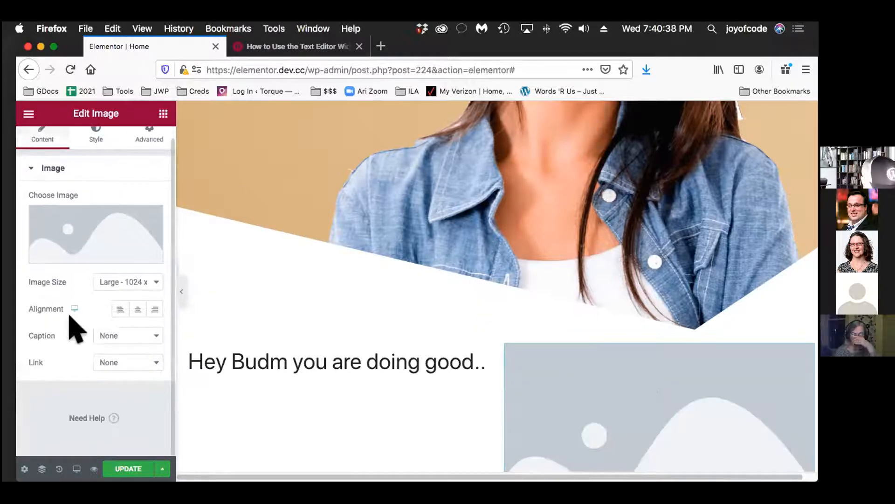
mouse_move(130, 224)
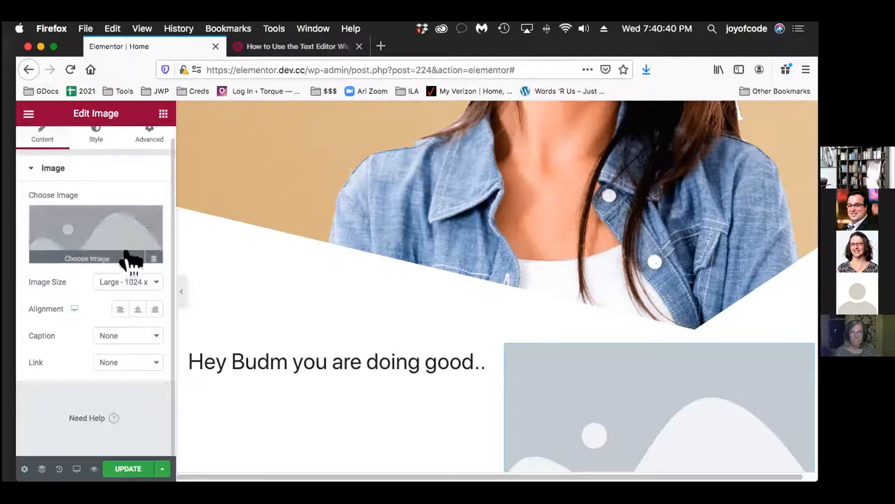
click(152, 259)
scroll(147, 253, down, 1)
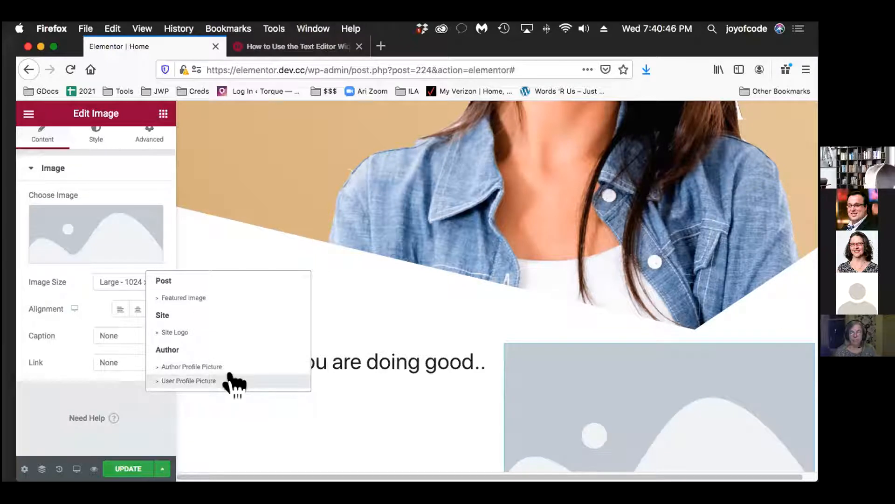
click(189, 380)
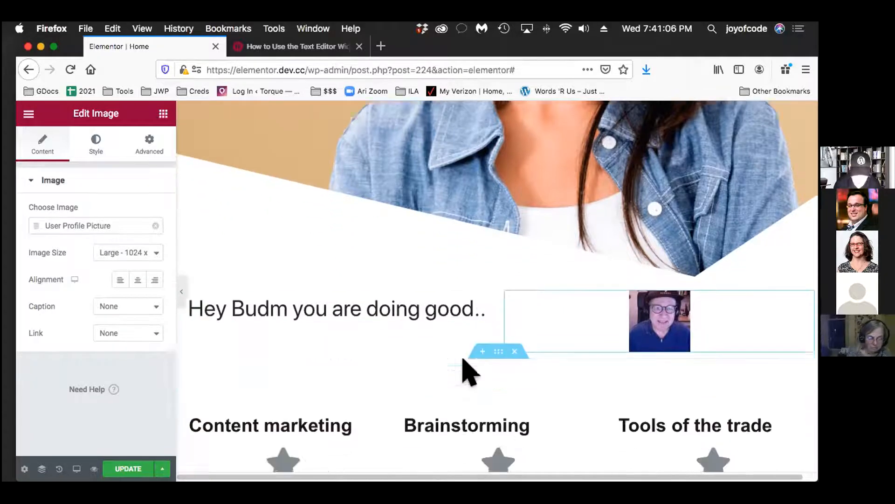
Step: Save the two-column greeting section to the library as a template named "User info" and return to the page
scroll(467, 370, down, 5)
scroll(464, 368, right, 1)
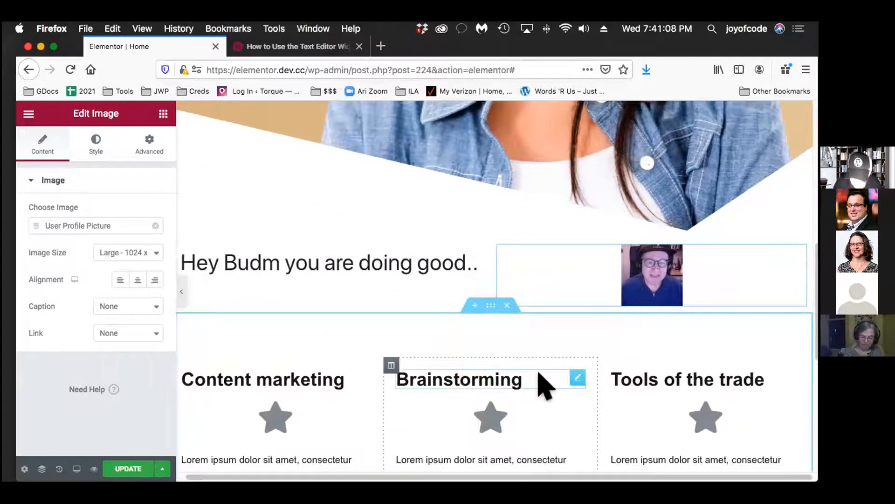
scroll(540, 383, up, 2)
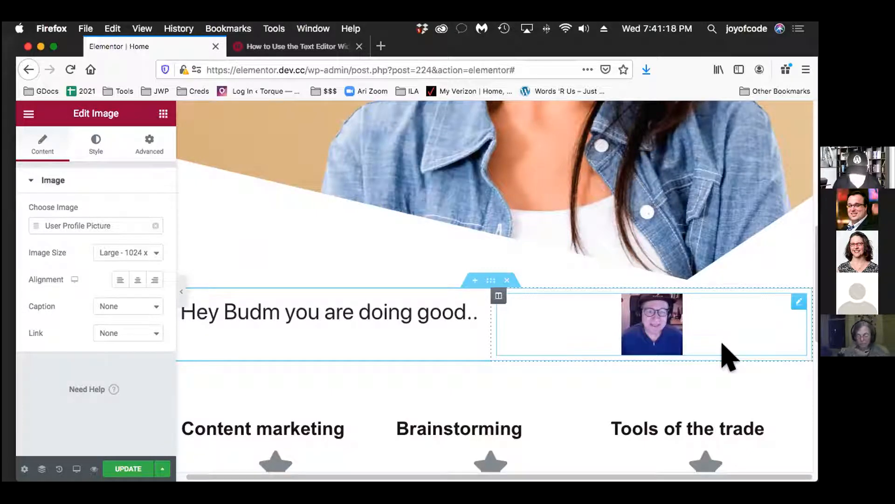
right_click(480, 275)
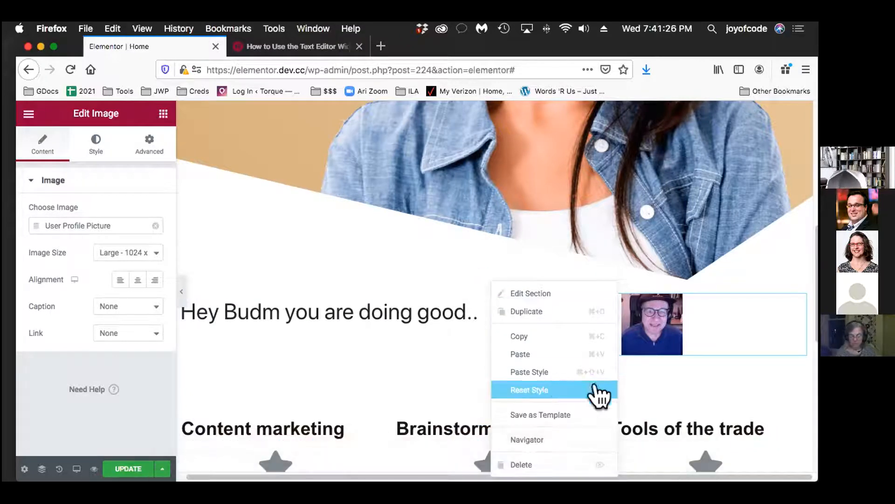
click(602, 420)
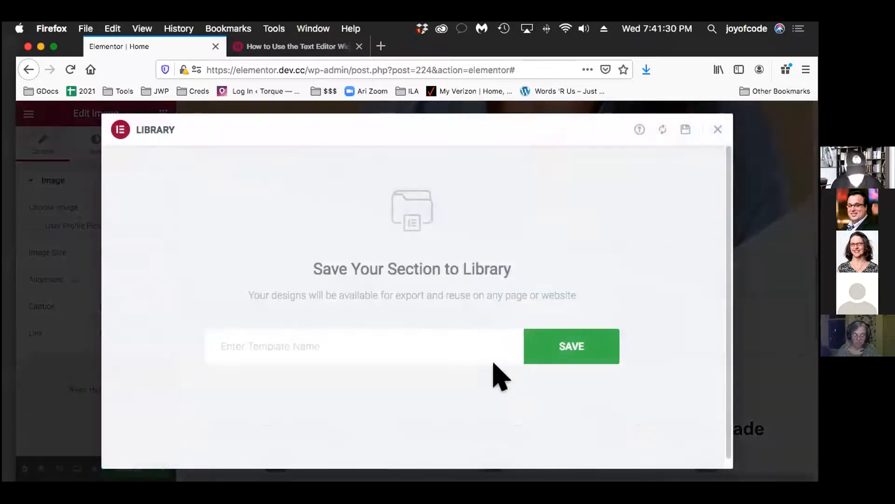
click(248, 335)
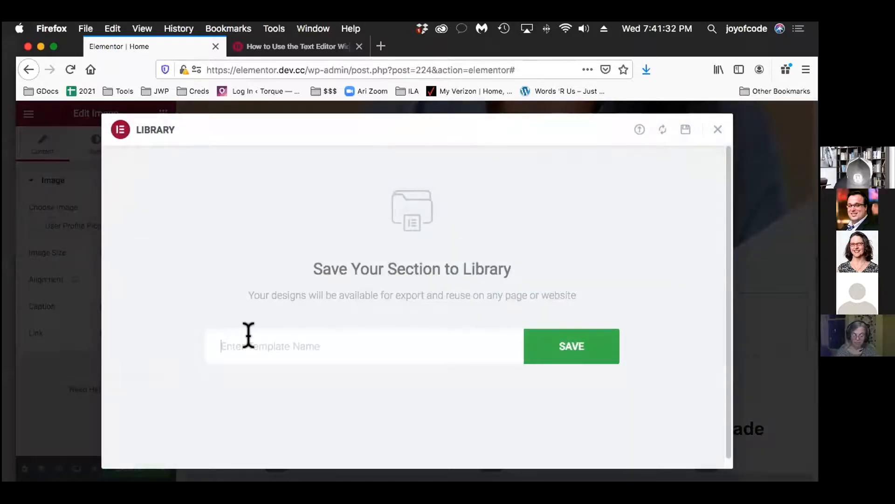
text(Us)
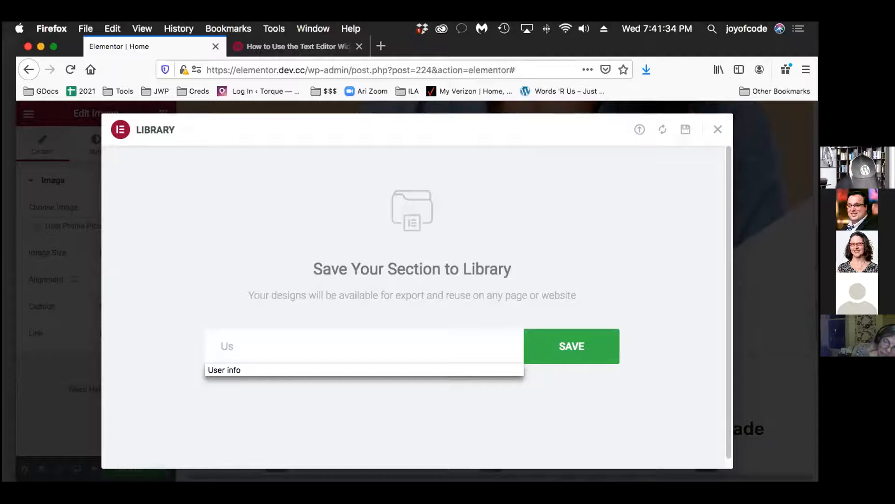
click(269, 371)
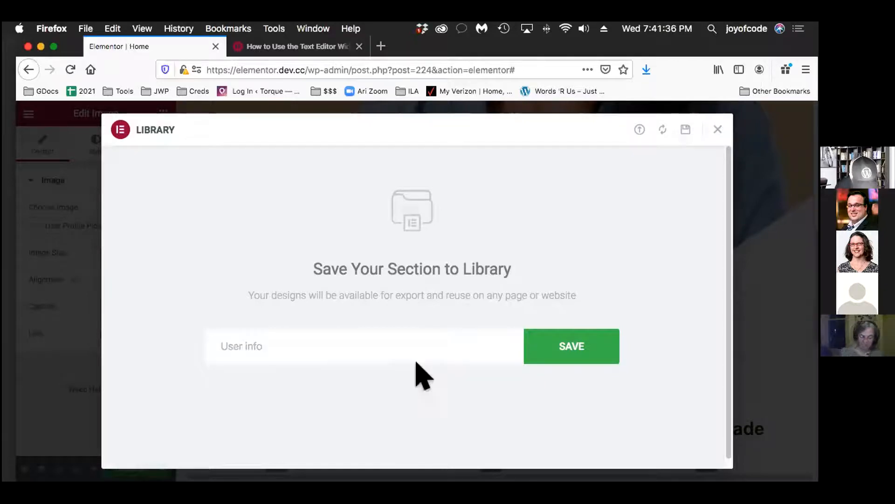
click(591, 350)
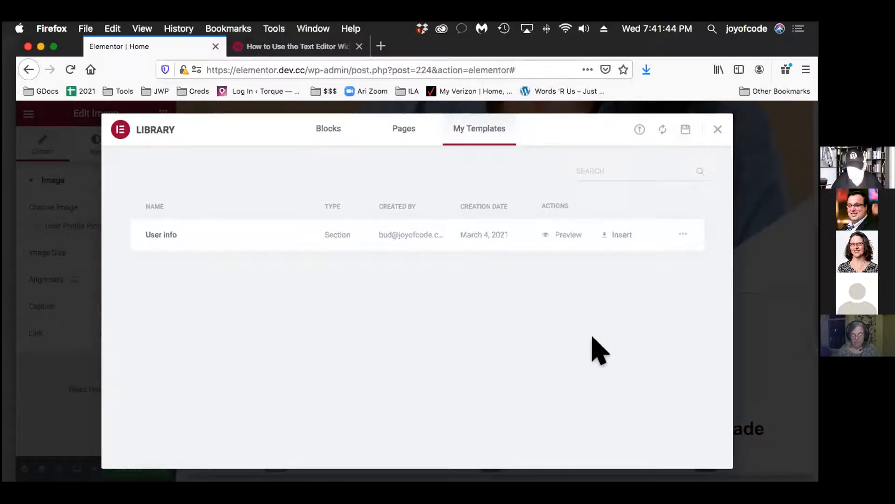
click(712, 130)
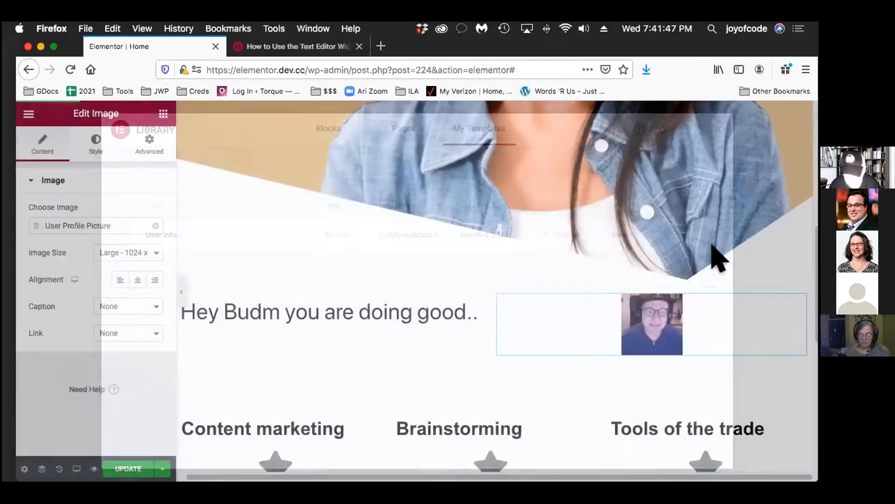
Step: Update the Home page with the new section and close the Text Editor Widget help page
scroll(675, 367, down, 5)
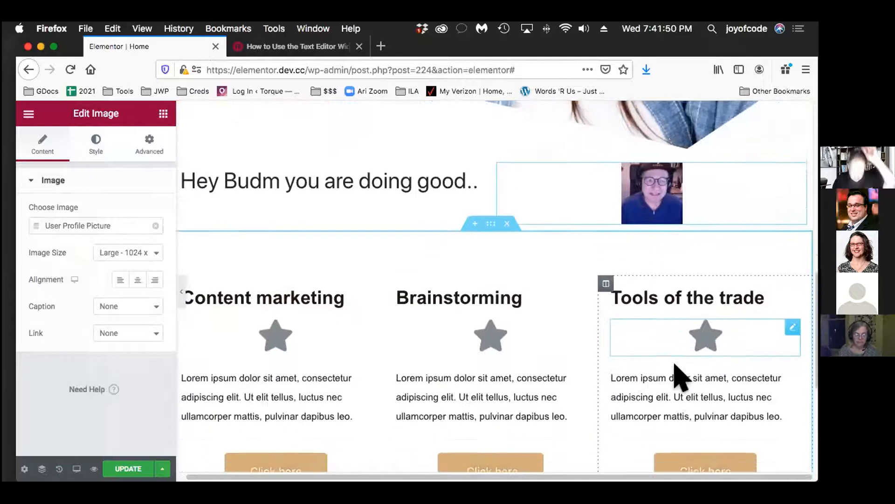
scroll(675, 366, down, 5)
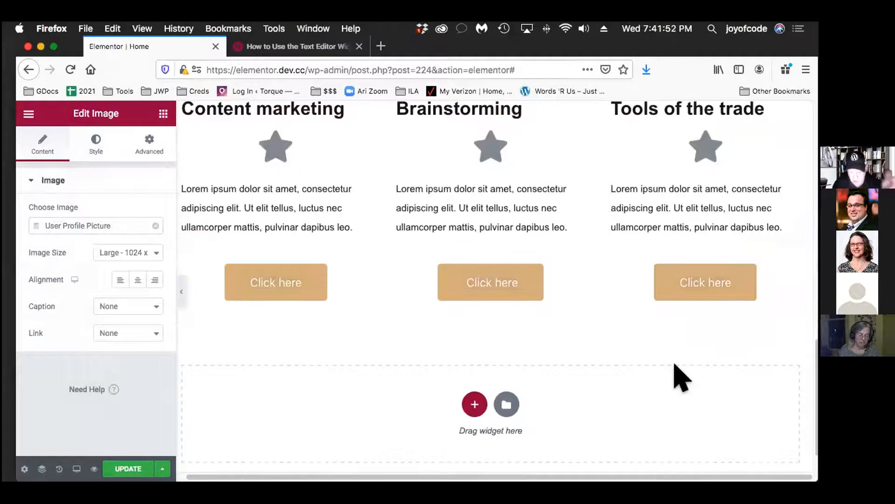
scroll(674, 364, down, 1)
scroll(674, 364, up, 4)
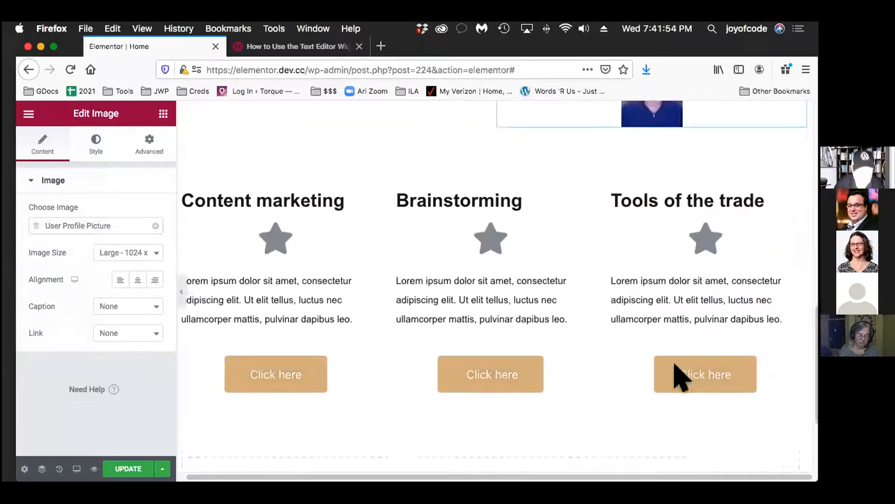
scroll(674, 364, down, 1)
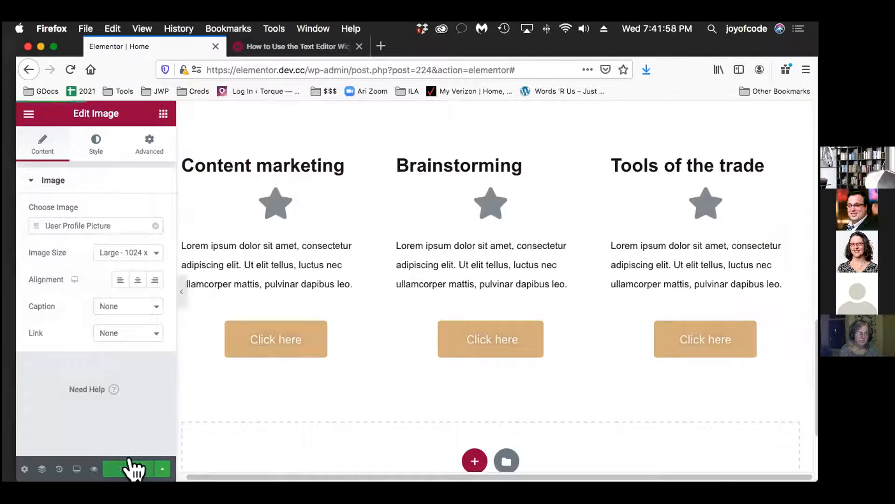
click(306, 46)
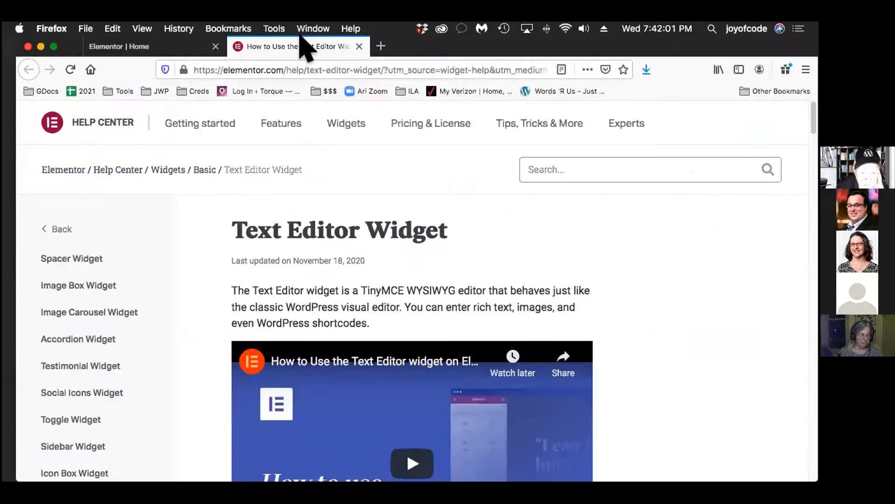
click(359, 46)
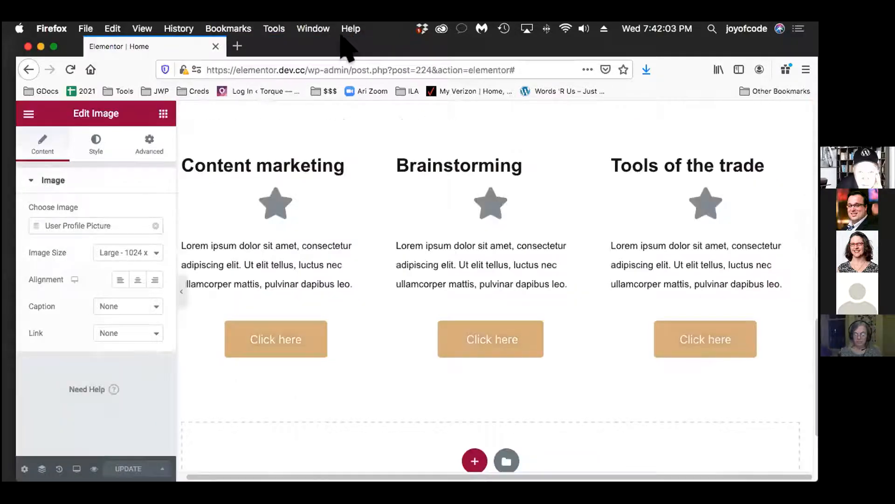
Step: Open the live Words 'R Us site in a new browser tab and examine the greeting and profile picture section
click(237, 46)
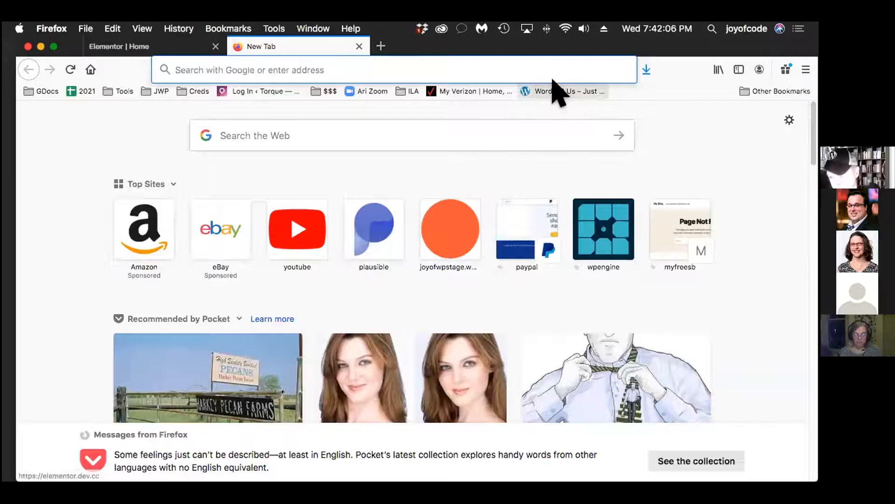
click(555, 91)
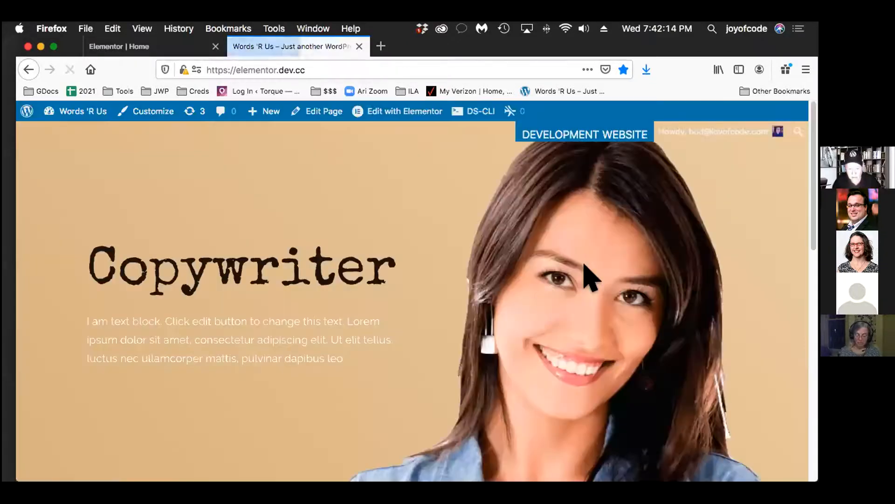
scroll(592, 280, down, 3)
scroll(597, 308, down, 5)
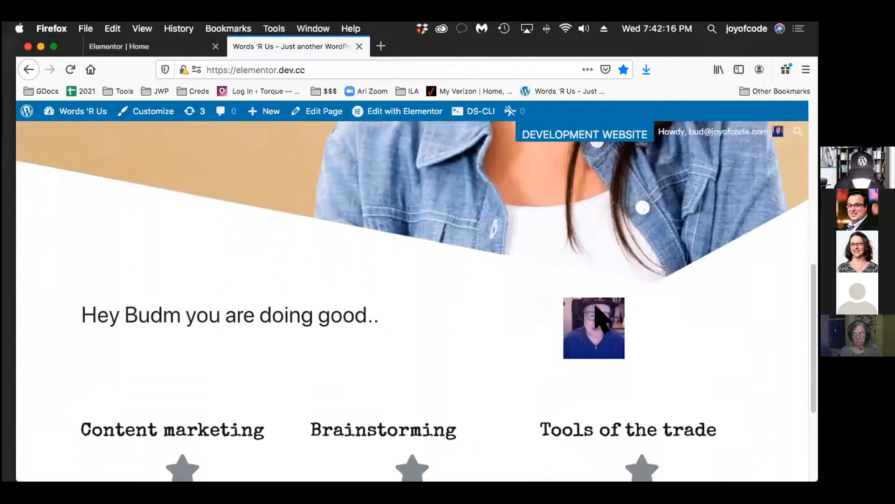
scroll(599, 320, down, 2)
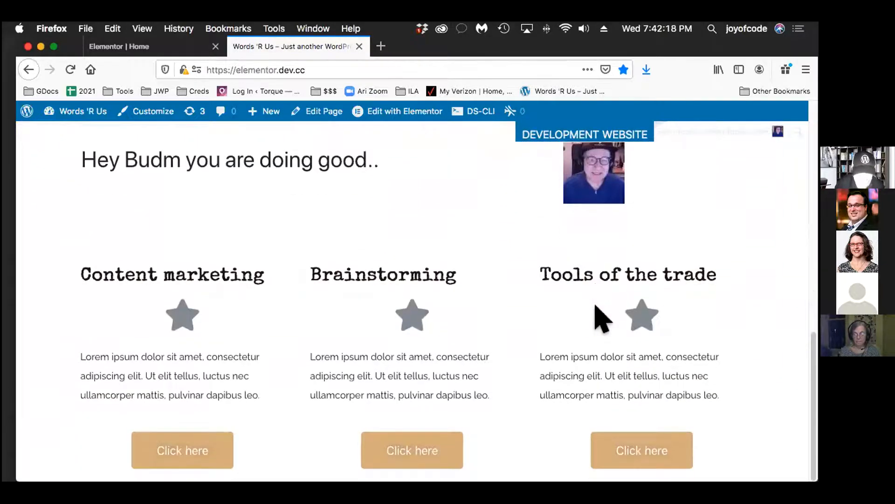
scroll(602, 319, up, 10)
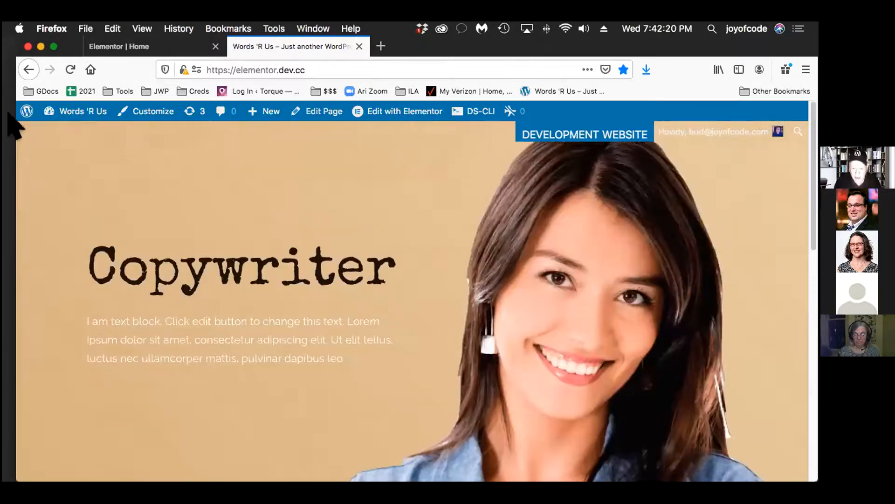
scroll(552, 296, down, 7)
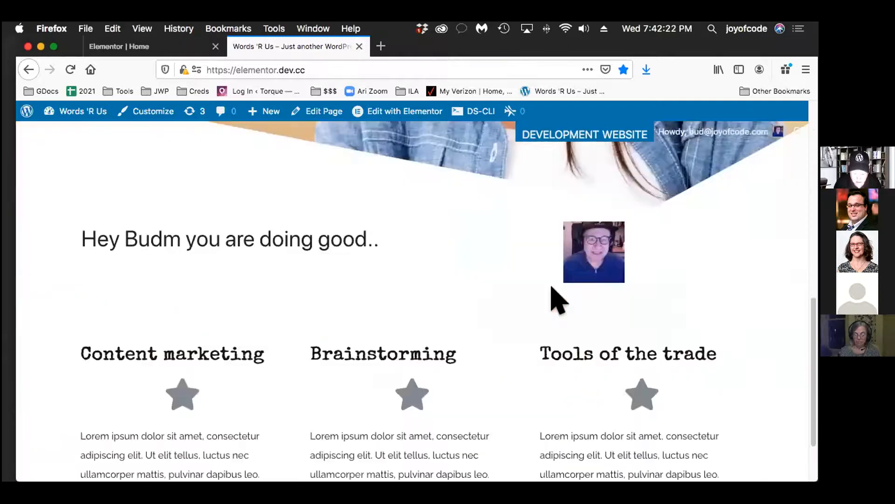
scroll(553, 288, up, 8)
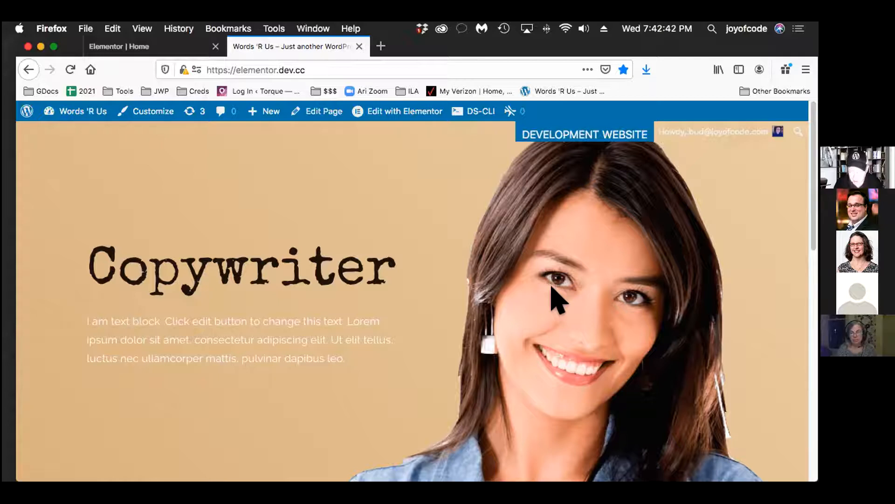
Step: Leave the Home page's Elementor editor and return to the list of all pages in the WordPress admin
click(148, 47)
scroll(483, 236, up, 5)
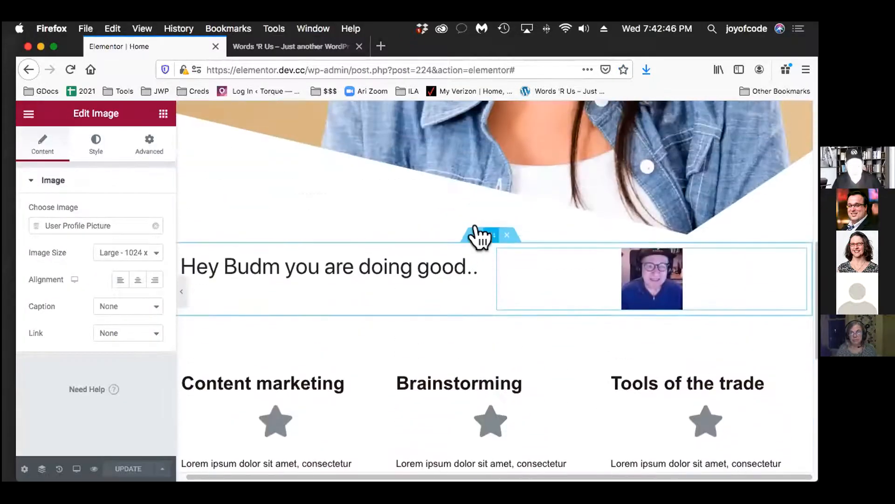
scroll(481, 237, up, 2)
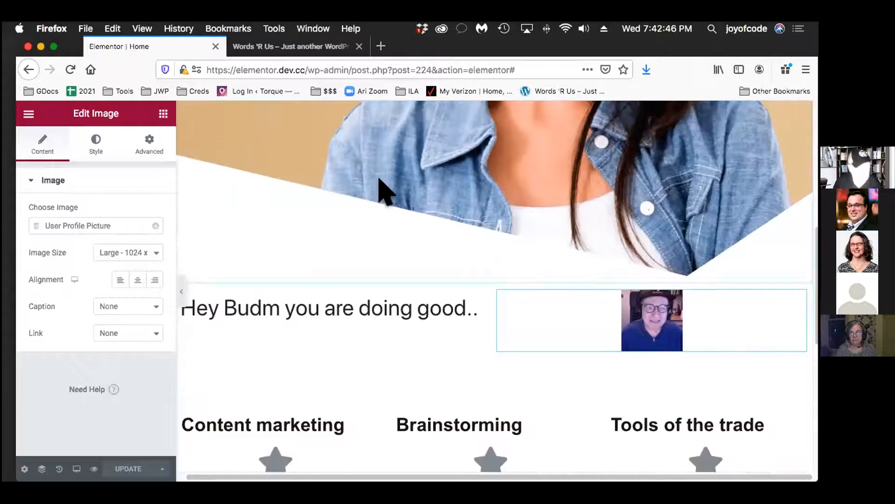
click(28, 113)
click(86, 336)
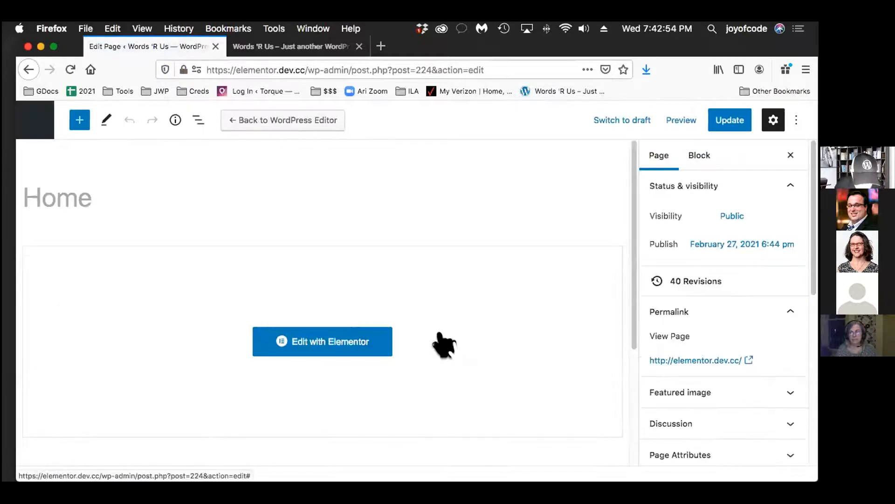
click(31, 120)
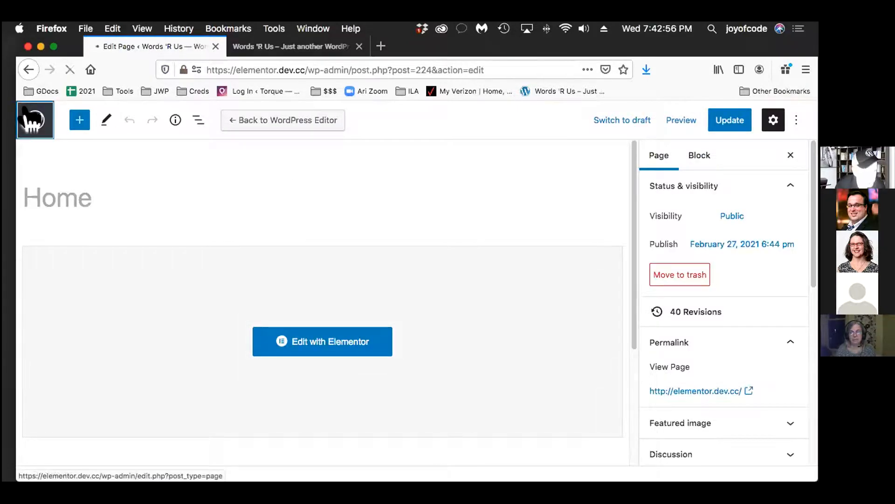
scroll(334, 327, down, 3)
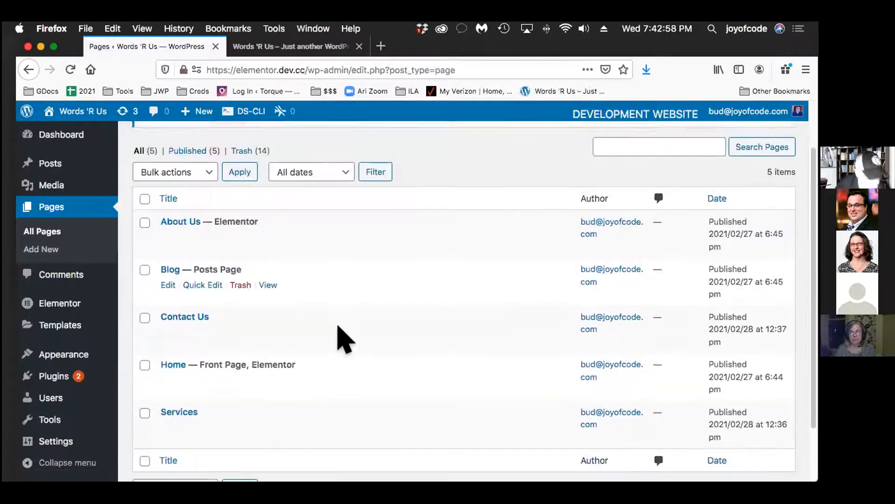
scroll(70, 335, down, 2)
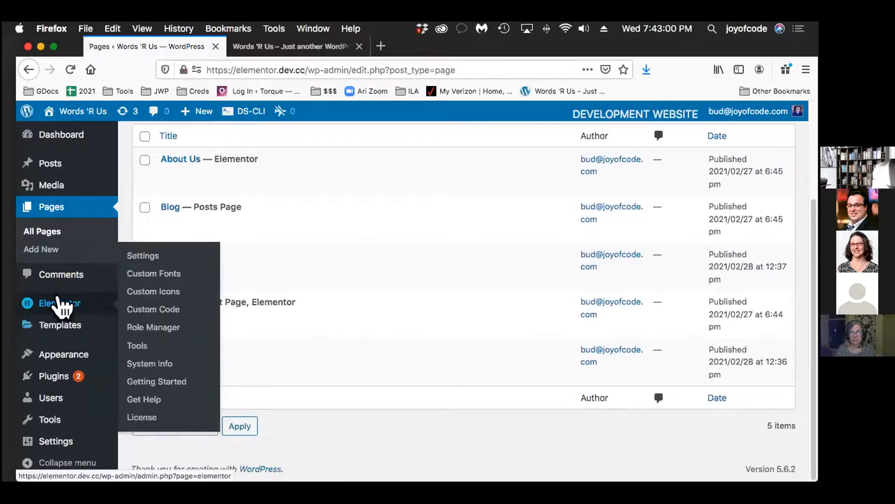
Step: Go to the Elementor Theme Builder templates and show the Header category
mouse_move(65, 332)
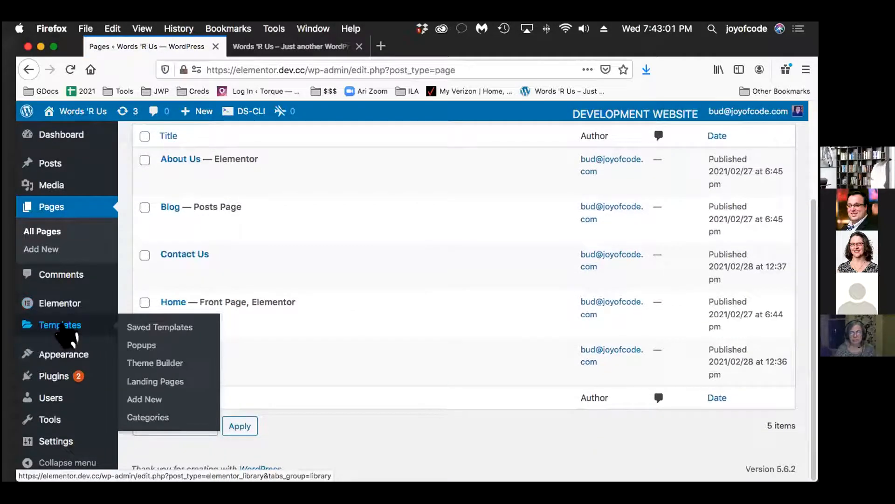
click(149, 367)
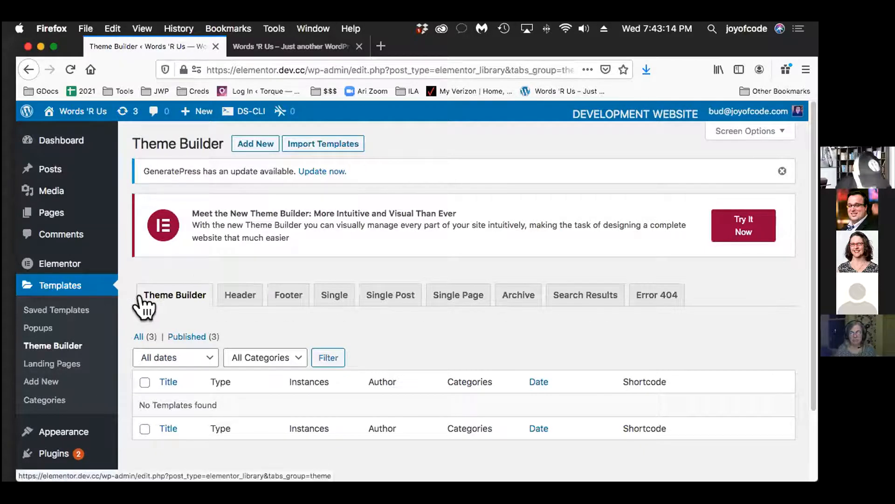
scroll(242, 304, down, 1)
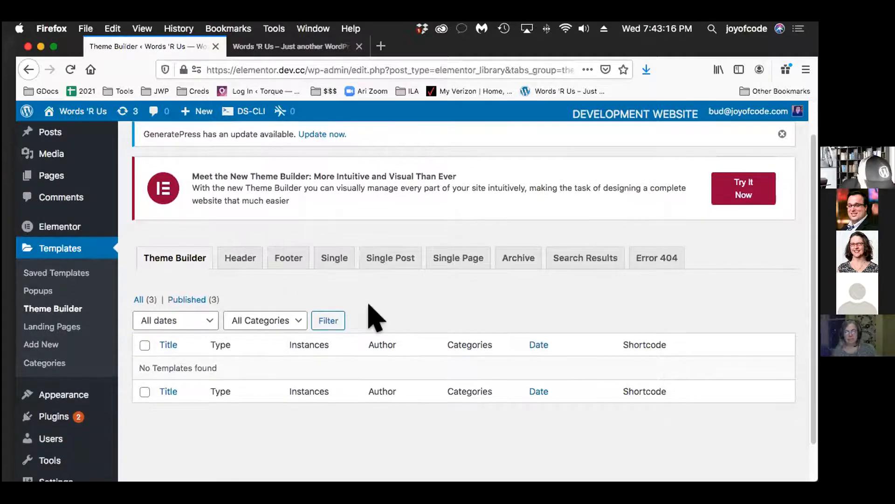
click(235, 260)
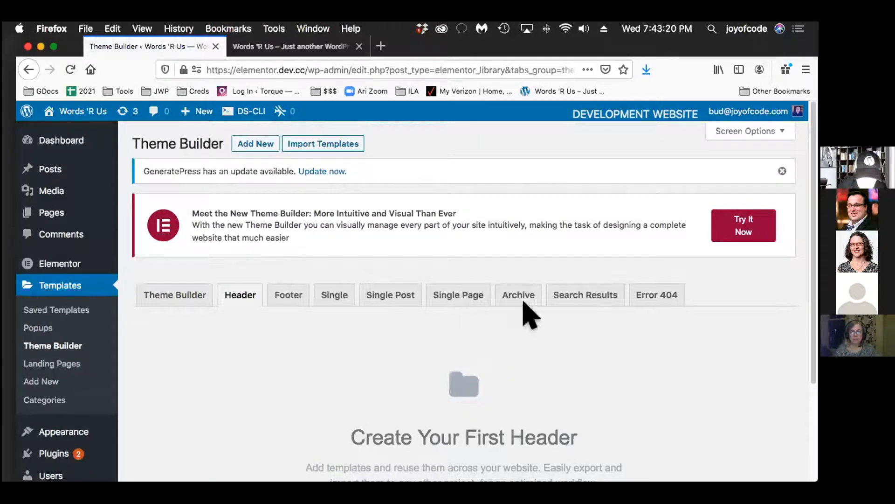
scroll(531, 315, down, 2)
scroll(531, 303, down, 1)
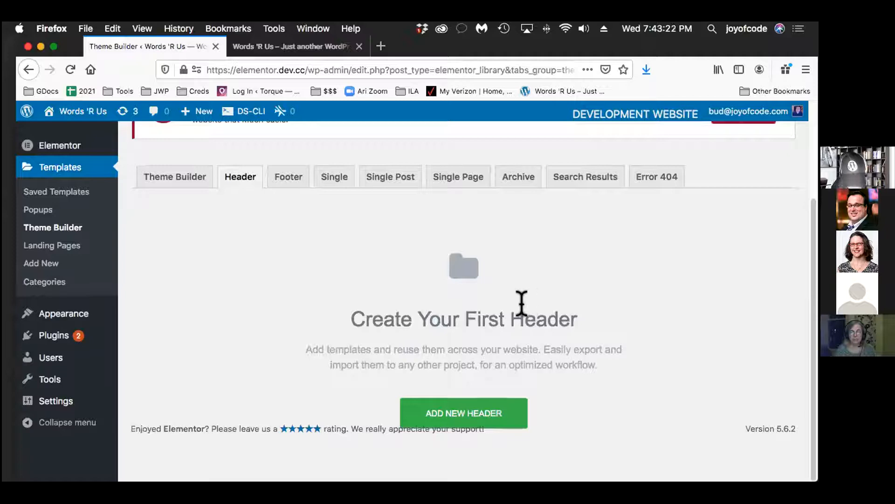
Step: Create a new Header template named "Site Header" and dismiss the block library to start from an empty layout
click(476, 417)
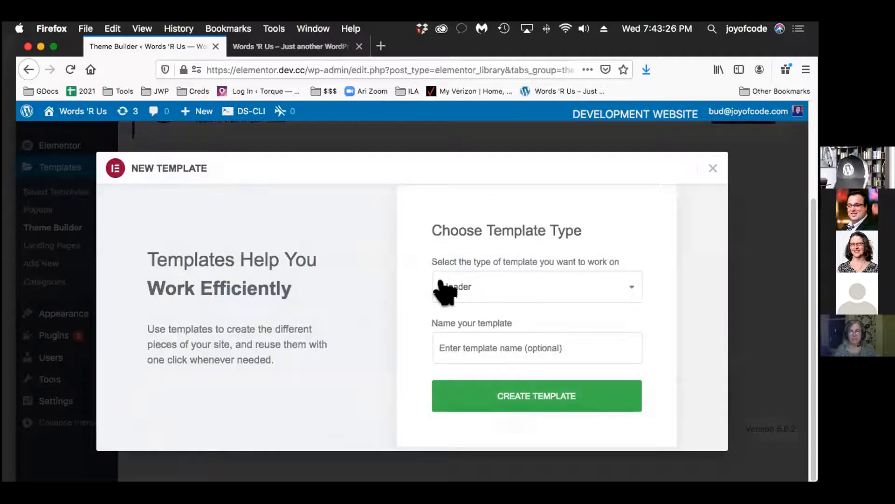
click(507, 284)
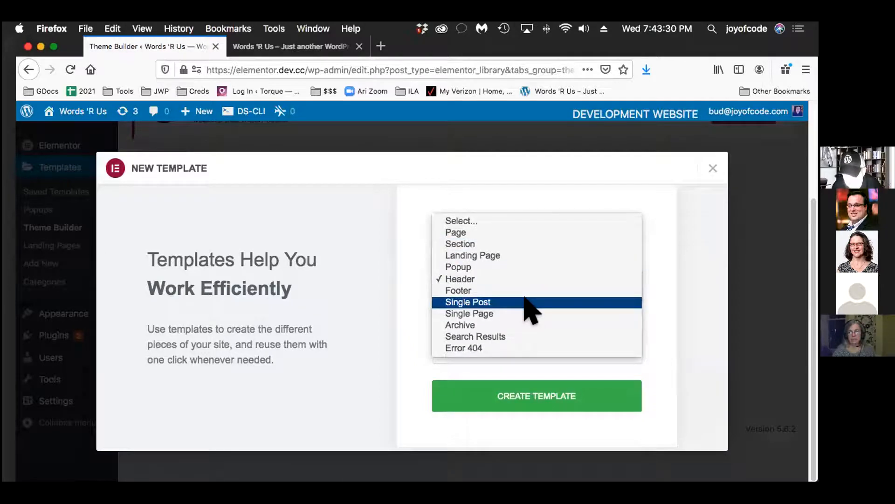
click(546, 280)
click(494, 343)
text(Site Header)
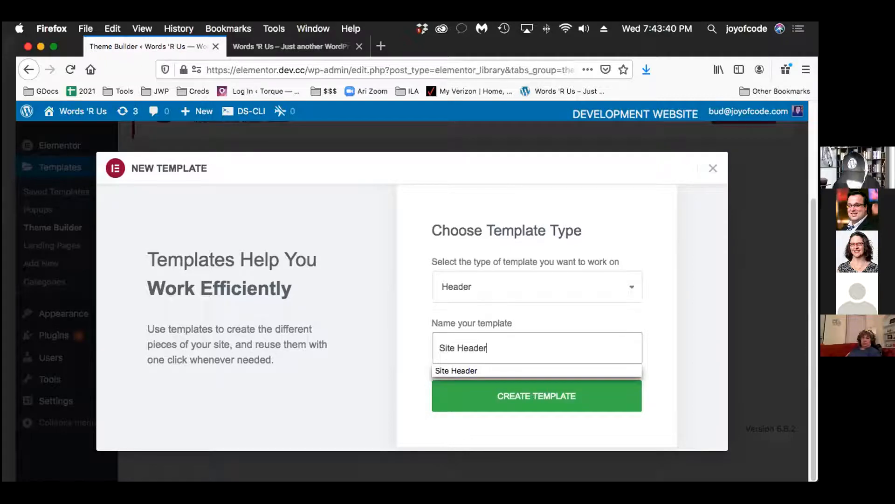
click(516, 398)
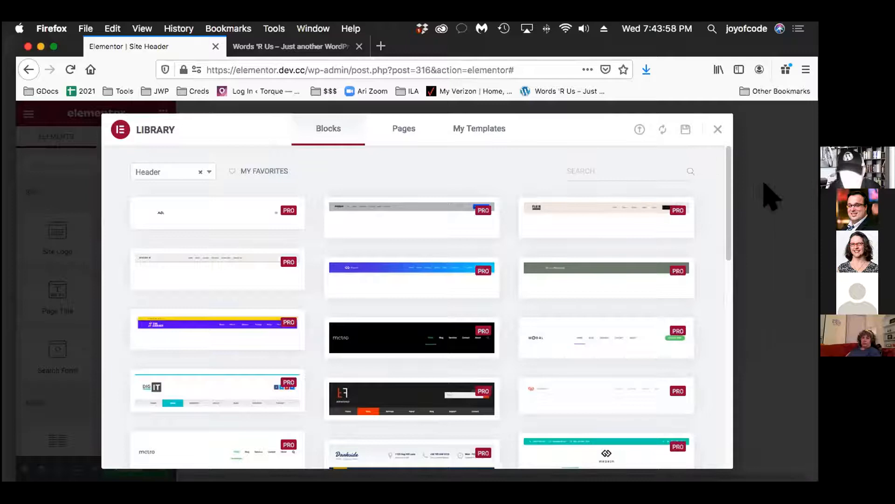
click(715, 130)
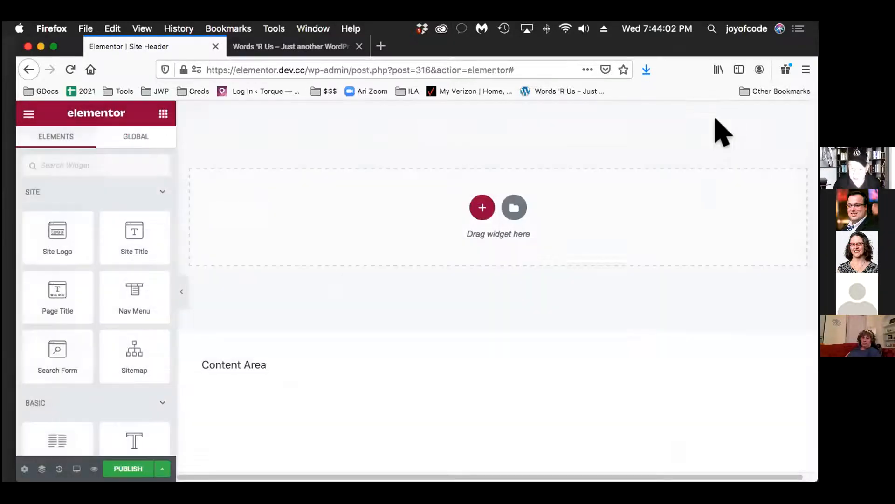
Step: Add a section with two equal columns to the header and place a Site Title widget in its first column
click(481, 208)
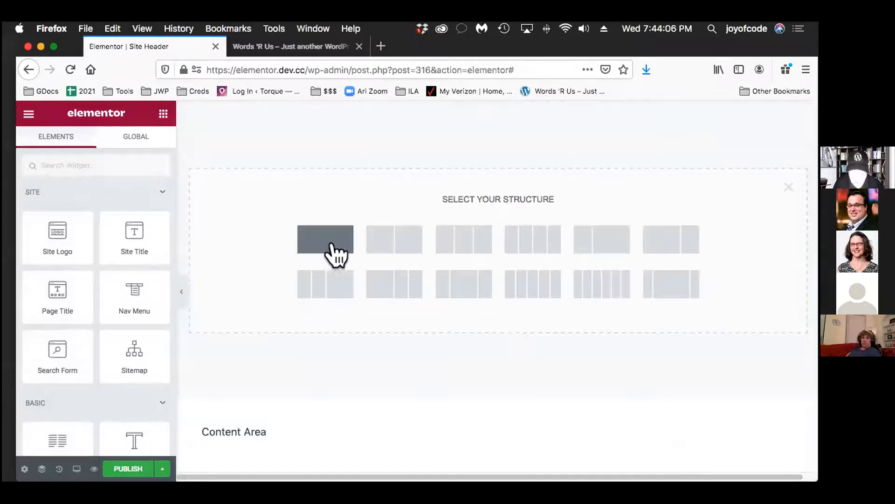
click(396, 246)
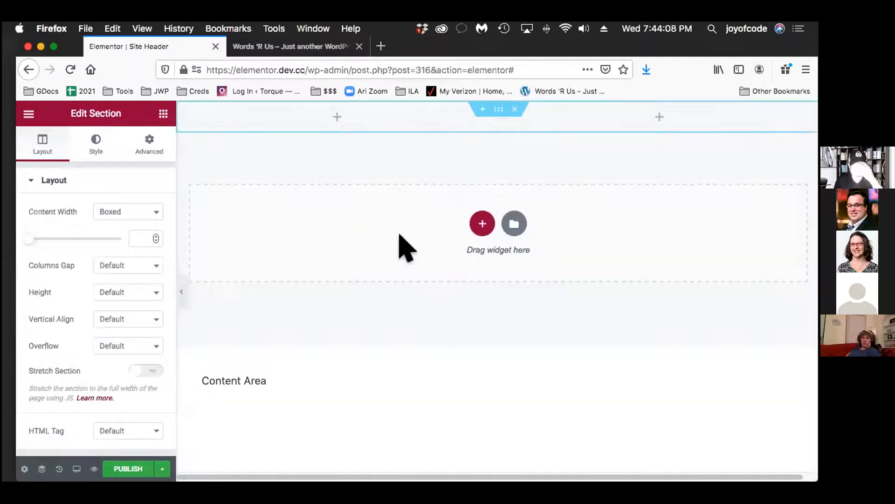
click(320, 111)
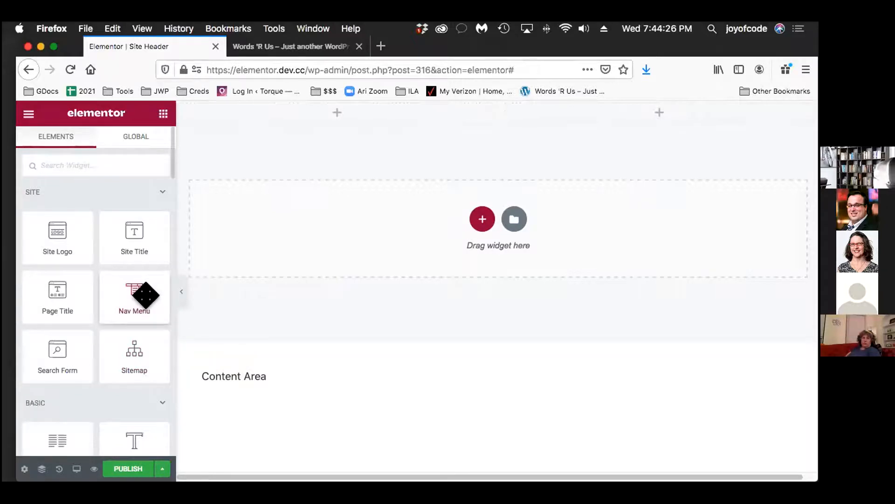
drag(134, 225, 283, 110)
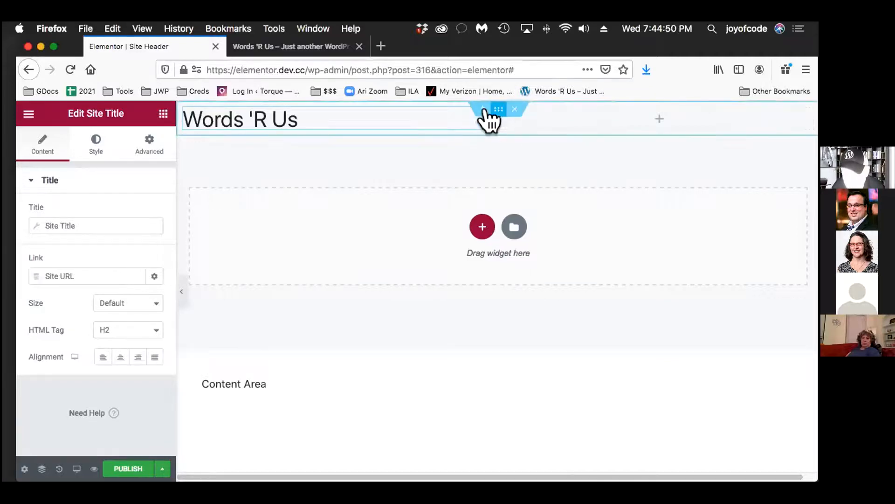
Step: Place a Nav Menu widget in the header's second column, keeping Top Nav as its menu
click(617, 120)
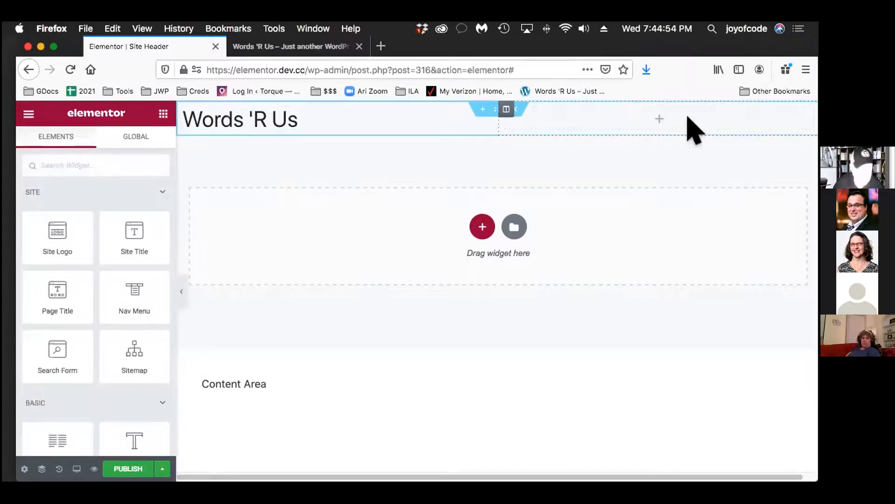
scroll(256, 347, down, 1)
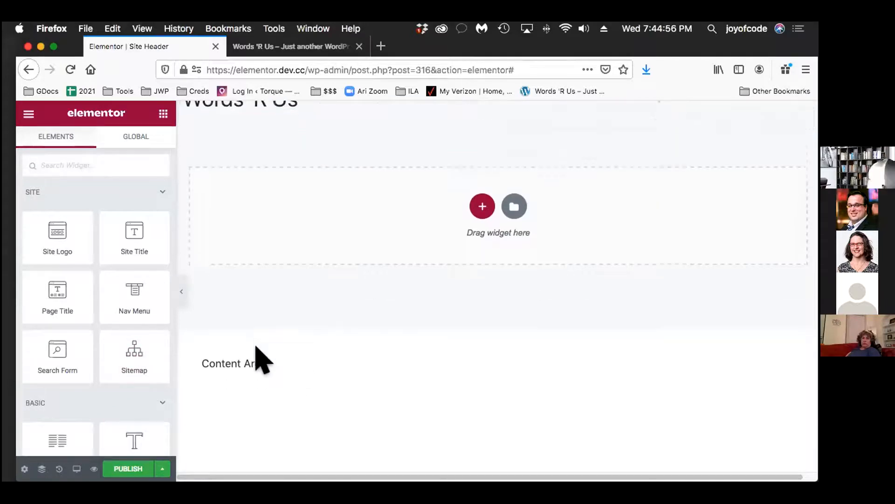
scroll(256, 348, down, 1)
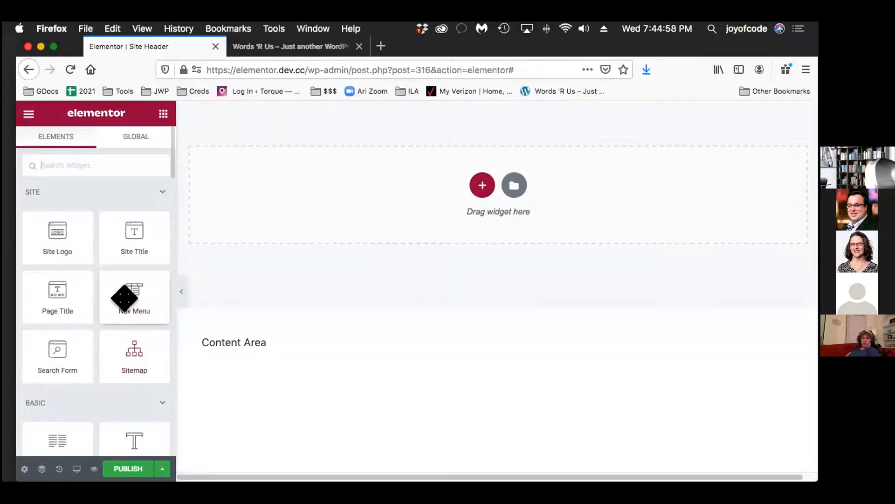
drag(125, 290, 644, 119)
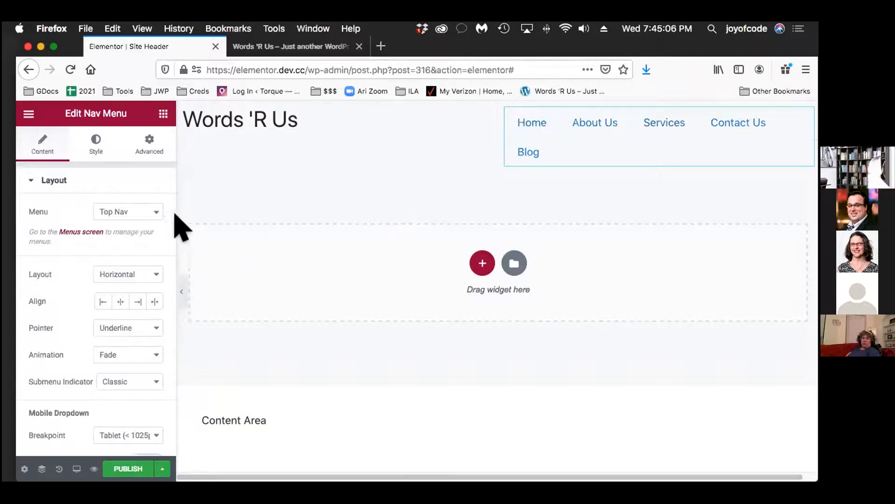
click(108, 211)
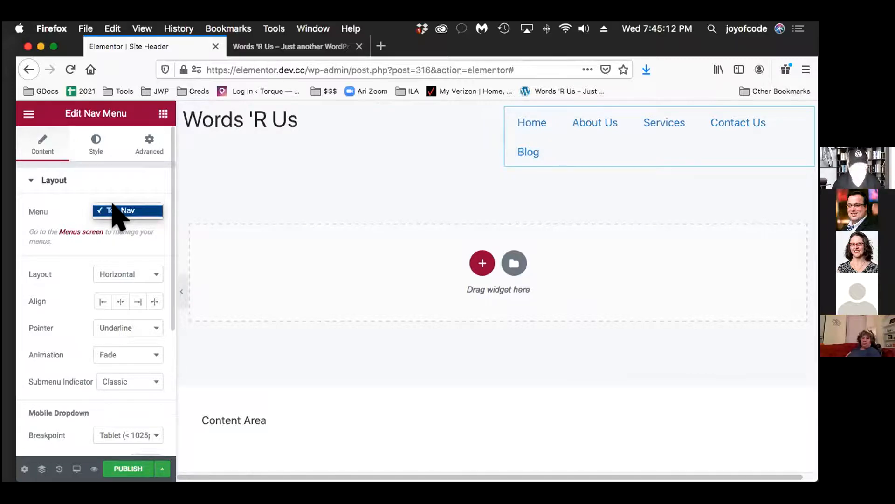
click(345, 189)
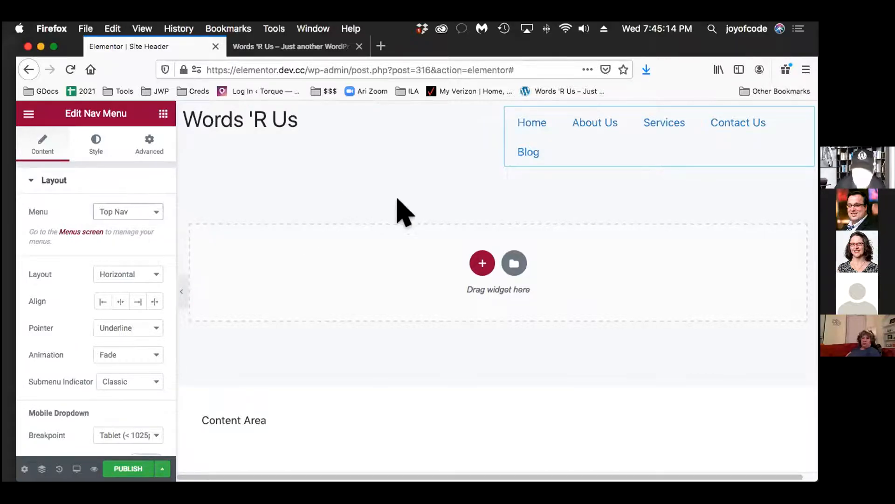
scroll(400, 210, down, 1)
mouse_move(185, 467)
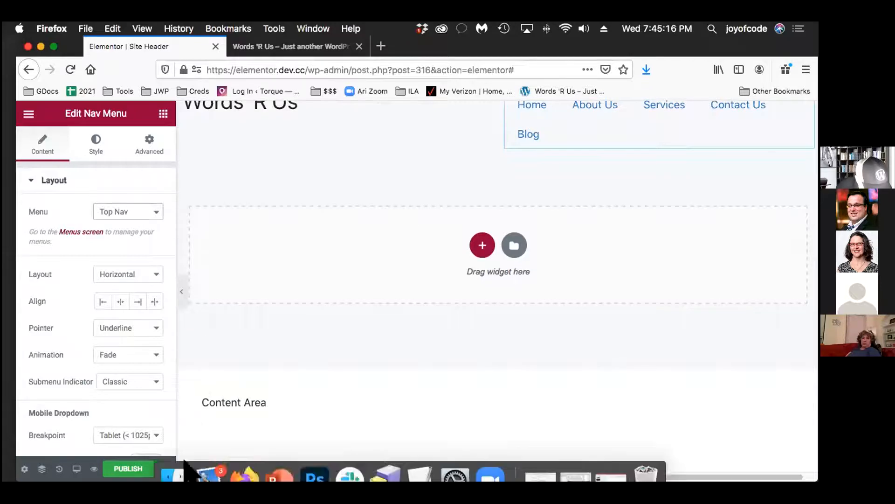
scroll(394, 152, up, 1)
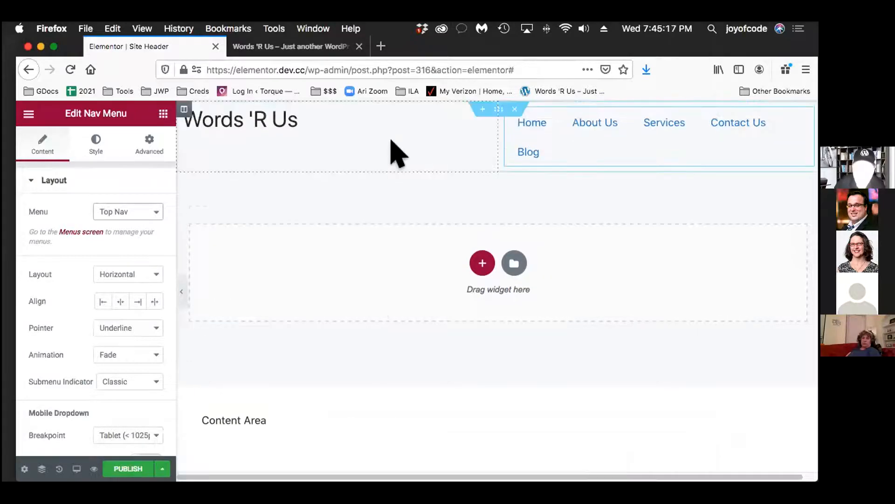
Step: Give the header section a Classic background in the global Secondary color
click(489, 111)
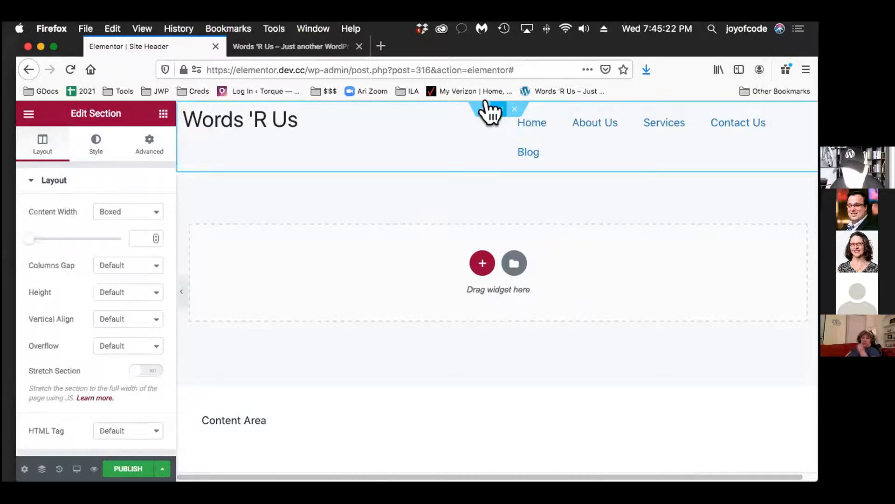
click(91, 144)
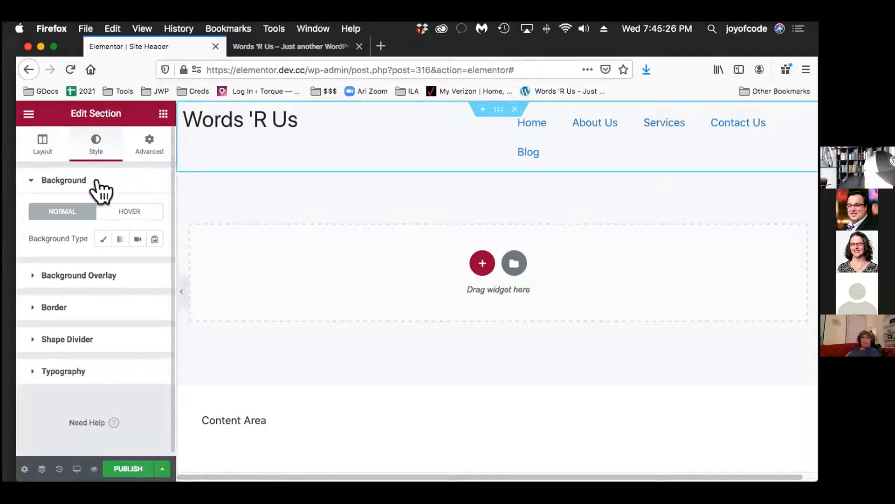
click(101, 240)
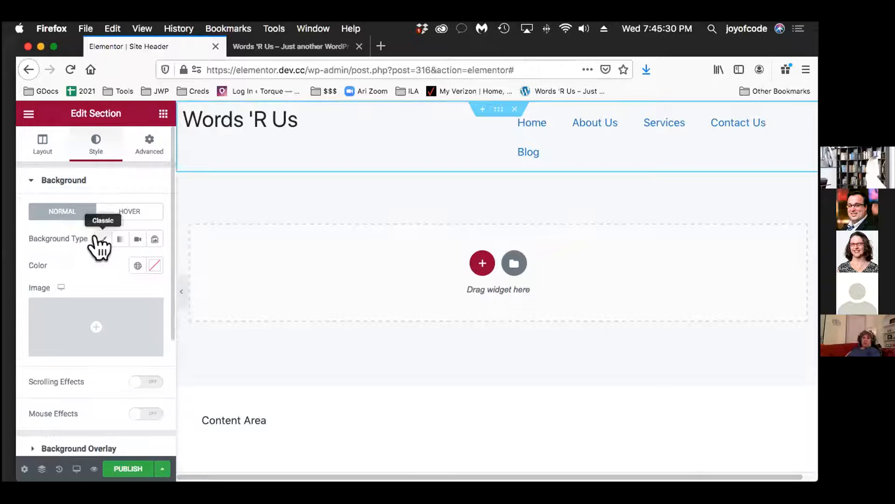
click(137, 266)
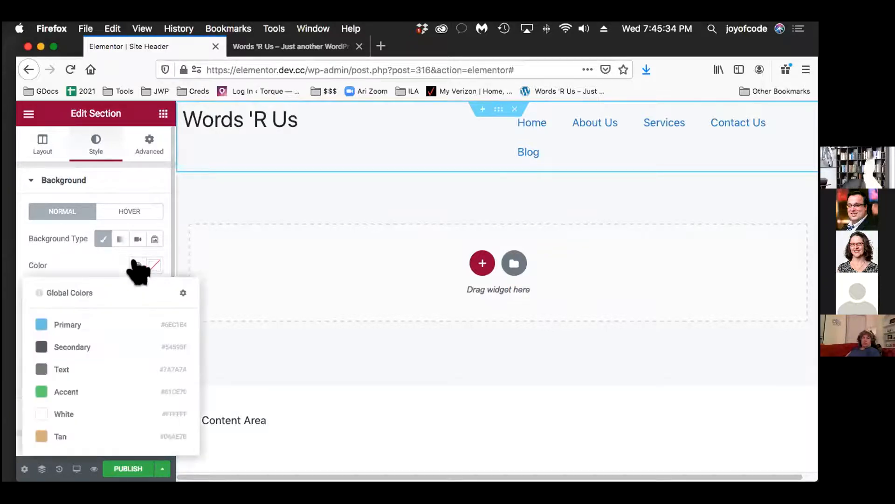
click(113, 350)
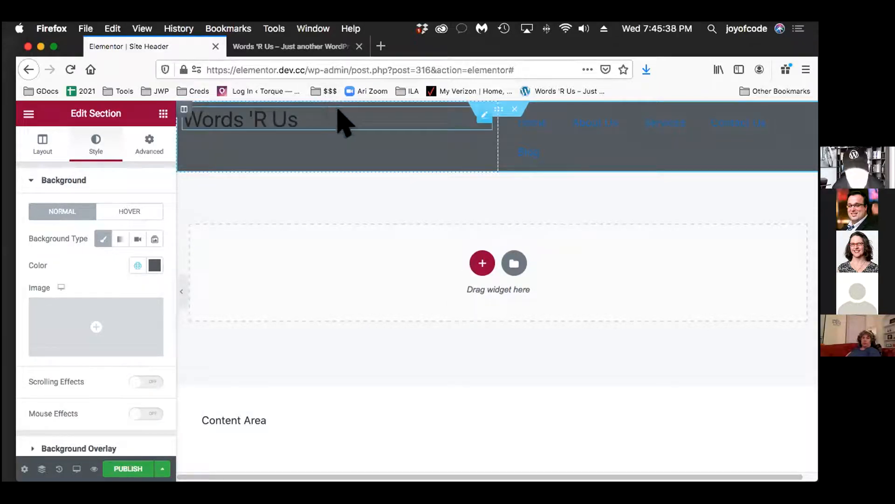
Step: Set the header Site Title's text color to the global White
click(438, 118)
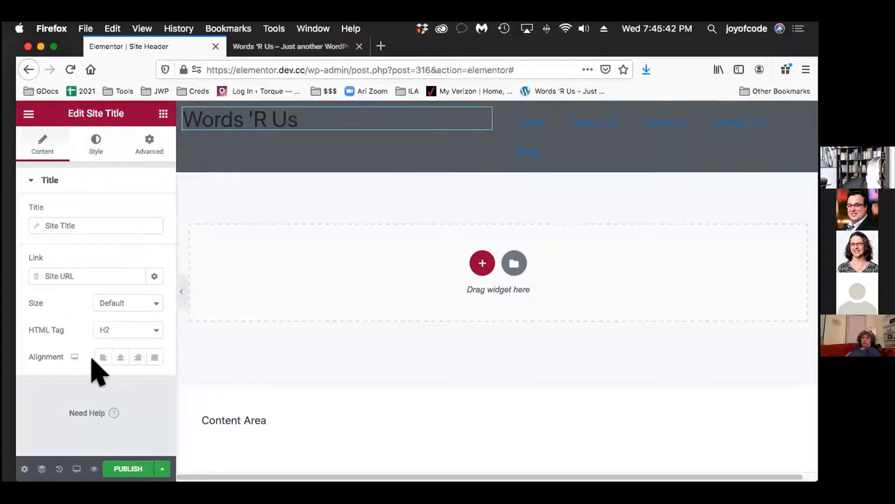
click(96, 144)
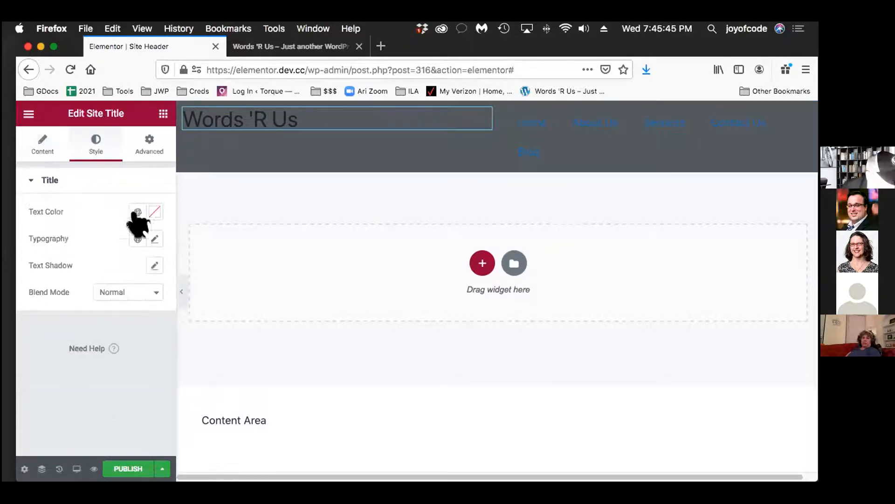
click(127, 242)
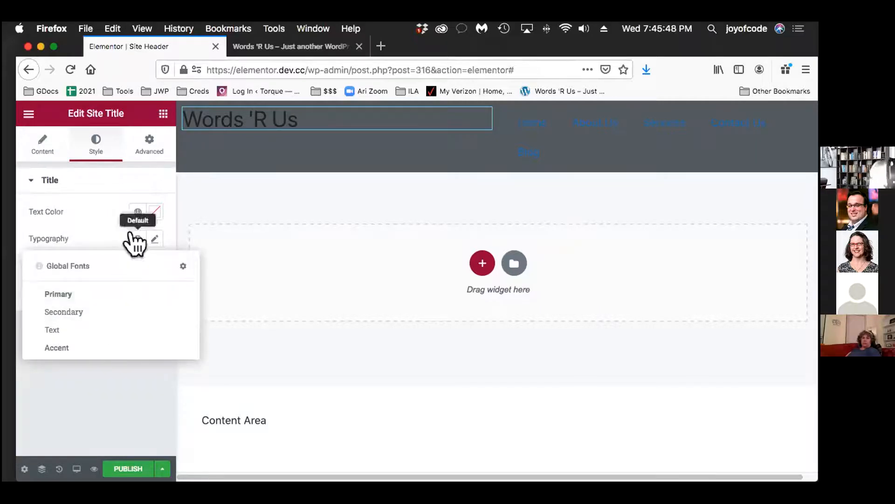
click(149, 237)
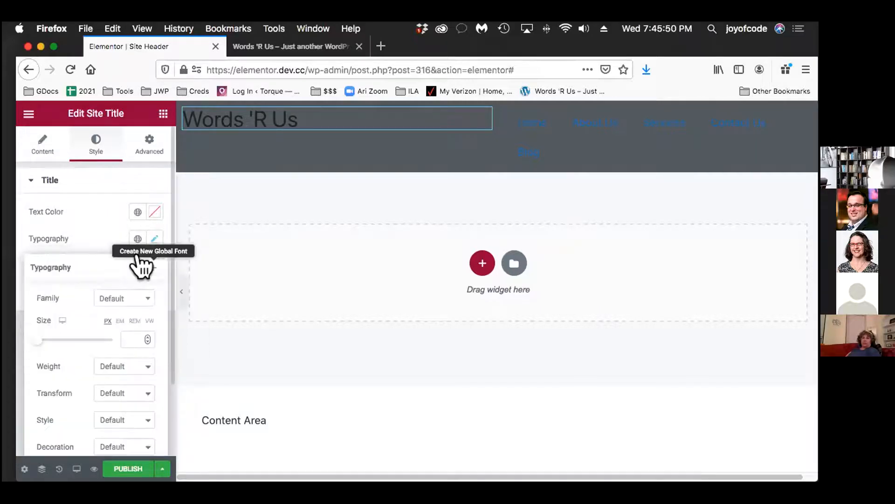
click(112, 215)
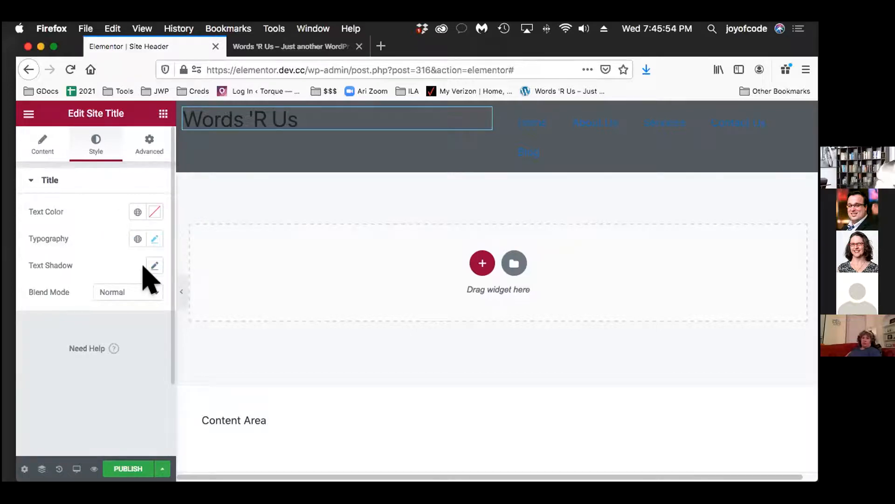
click(150, 208)
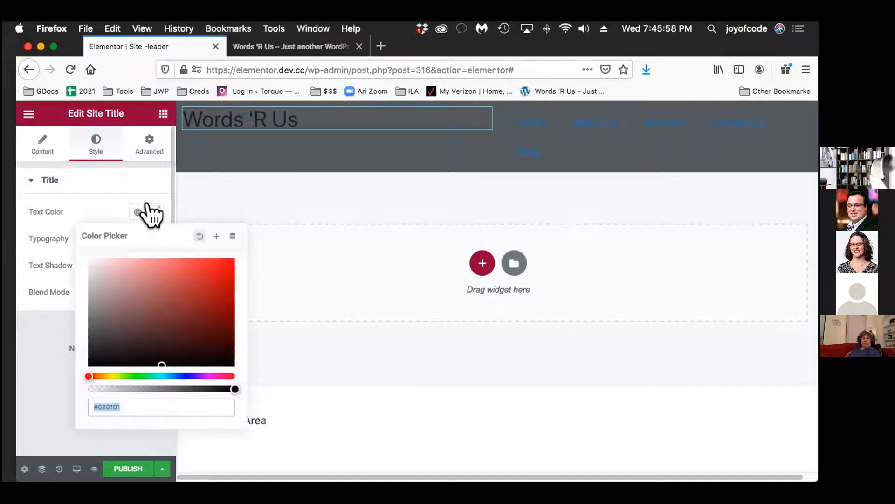
click(133, 212)
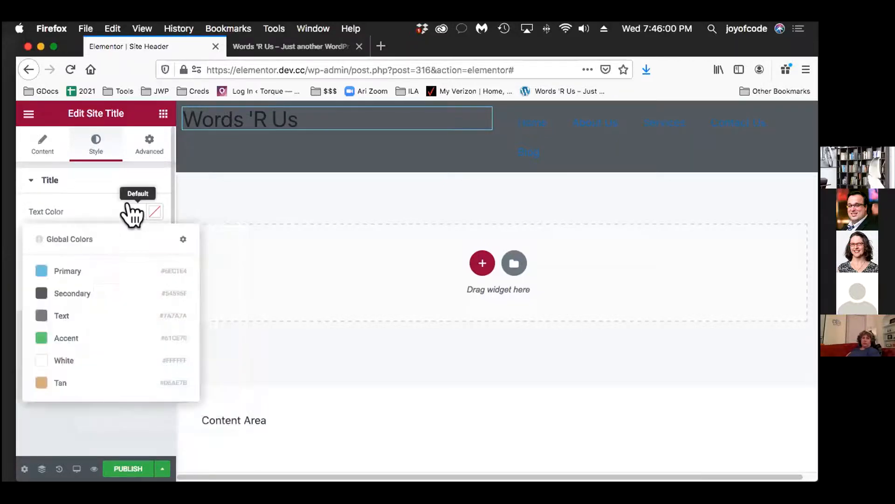
click(64, 360)
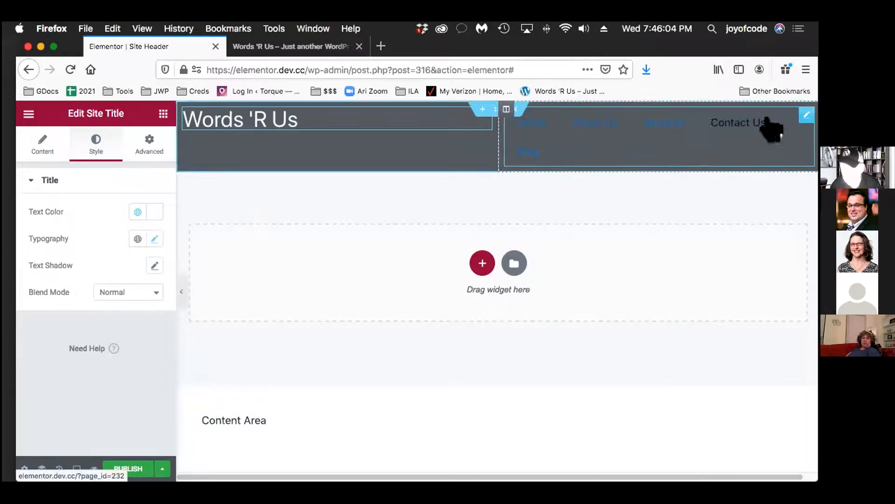
Step: Set the normal text color of the header Nav Menu's main menu items to the global White
click(805, 114)
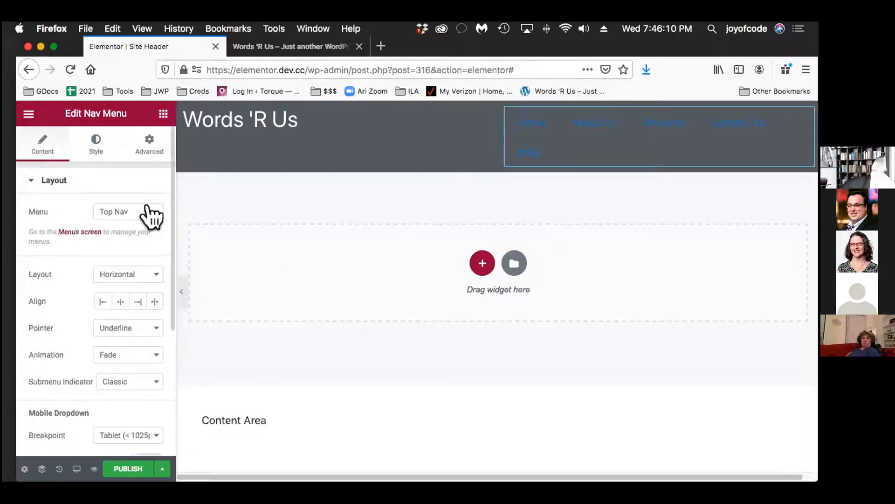
click(94, 143)
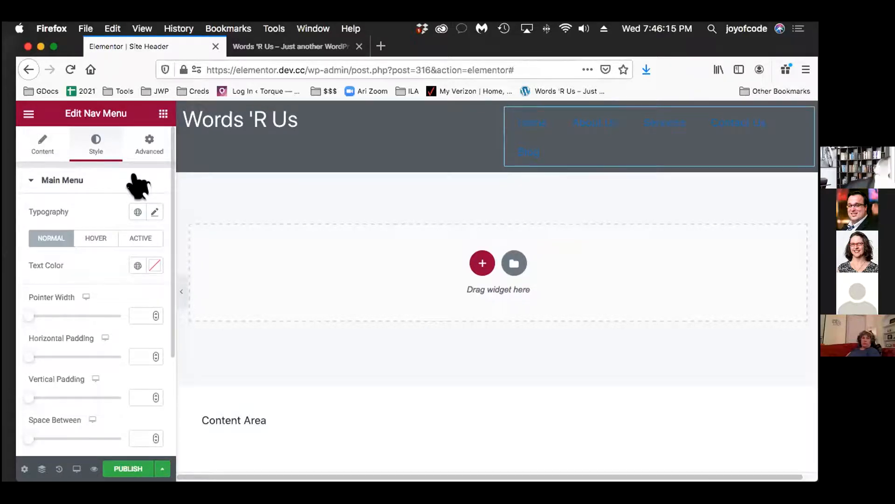
scroll(135, 185, down, 3)
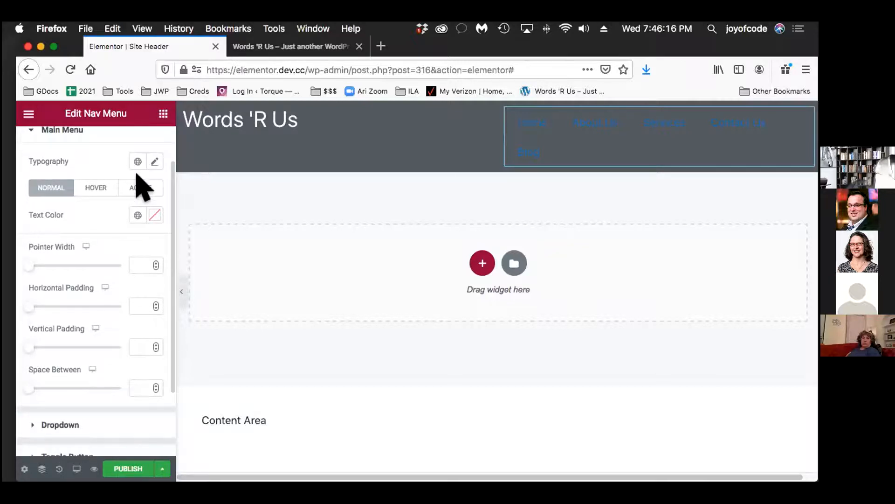
scroll(131, 261, down, 5)
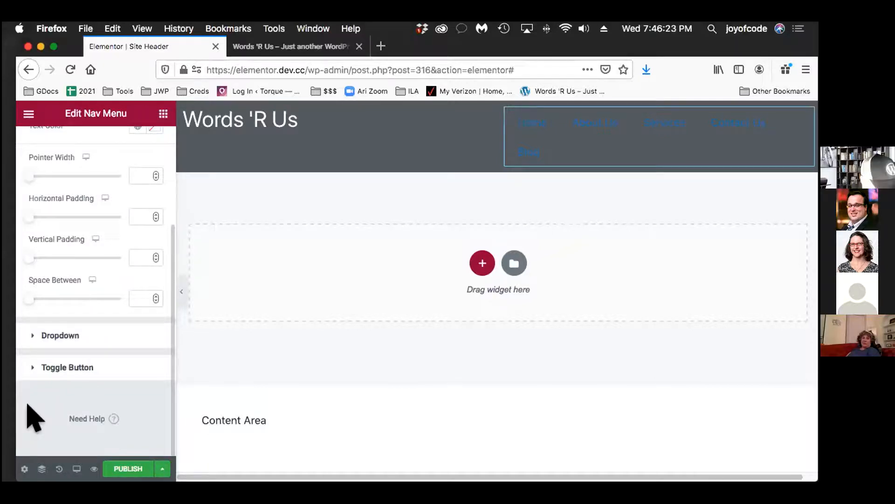
scroll(135, 374, up, 5)
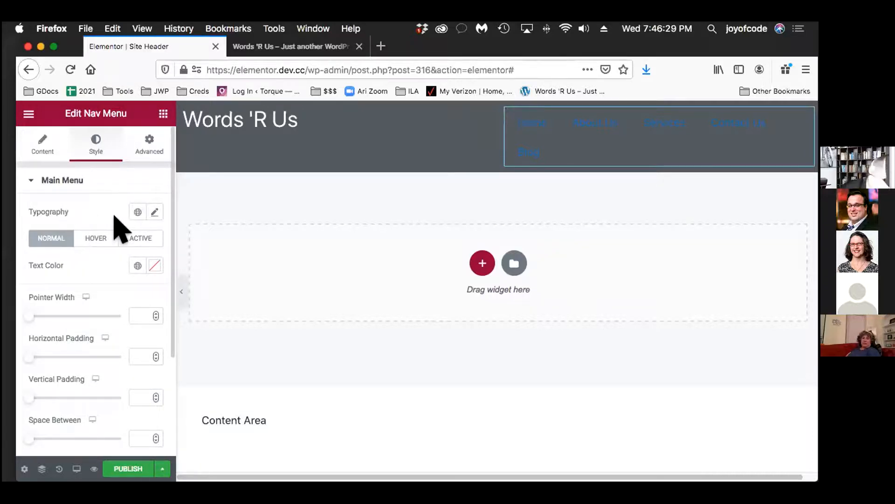
click(148, 211)
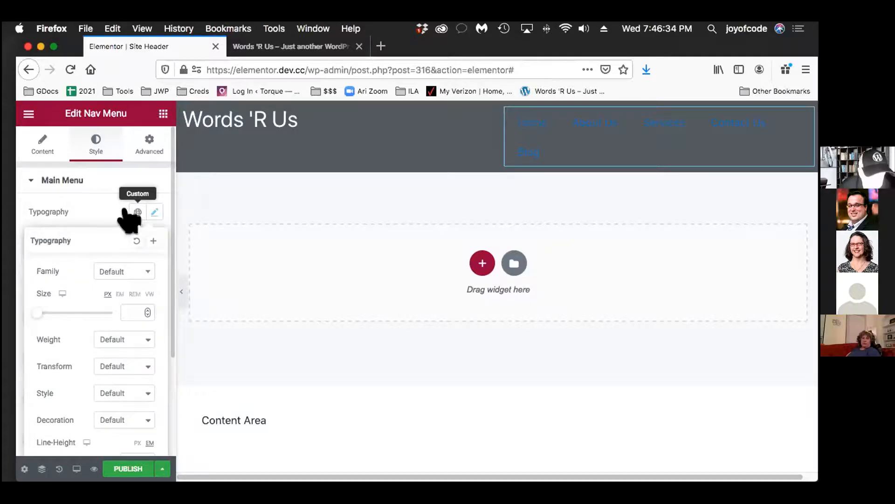
click(102, 187)
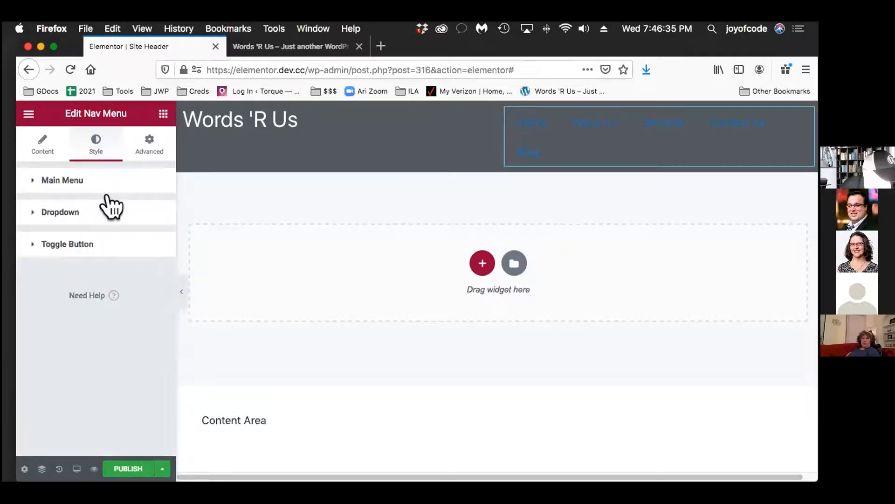
click(127, 177)
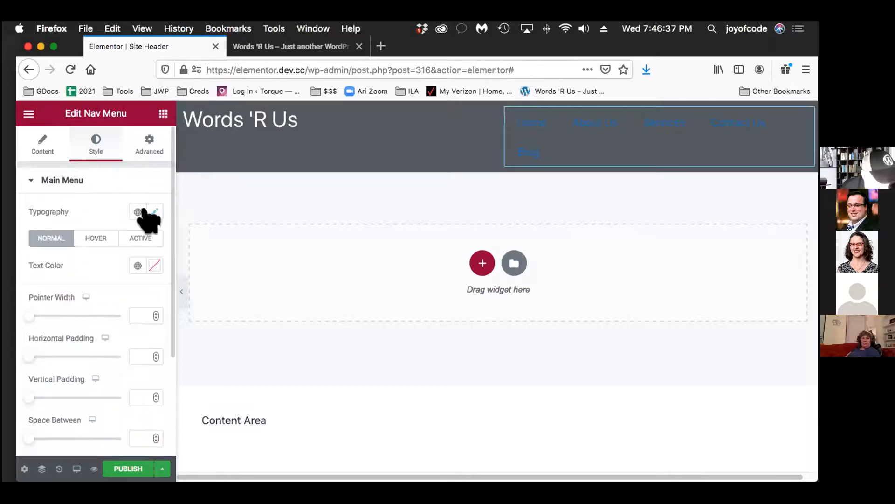
click(136, 266)
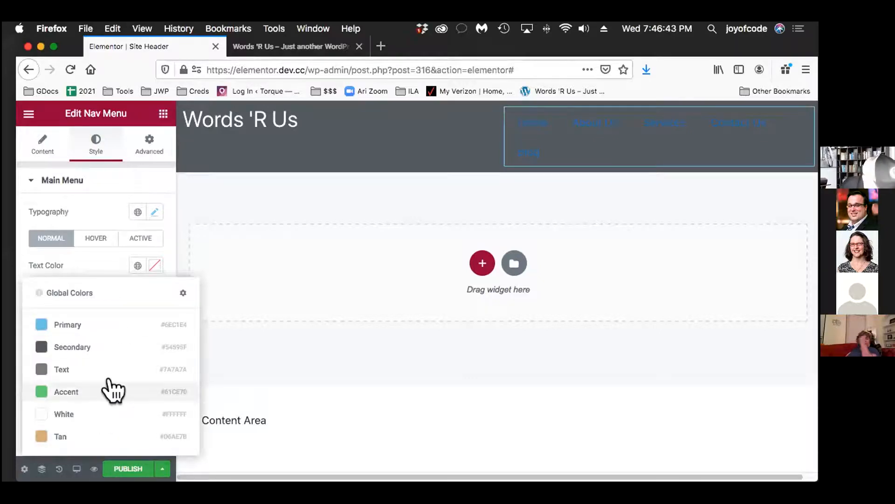
click(110, 417)
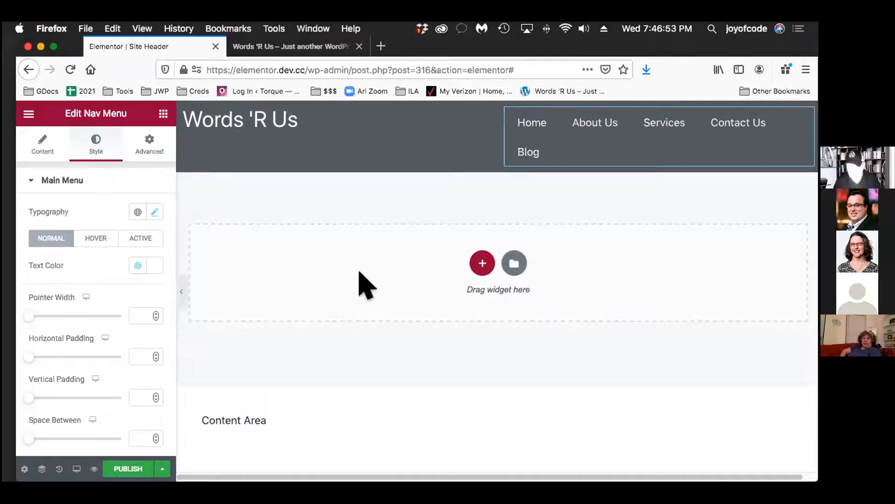
Step: Publish the header template with a display condition that includes the Entire Site
click(130, 468)
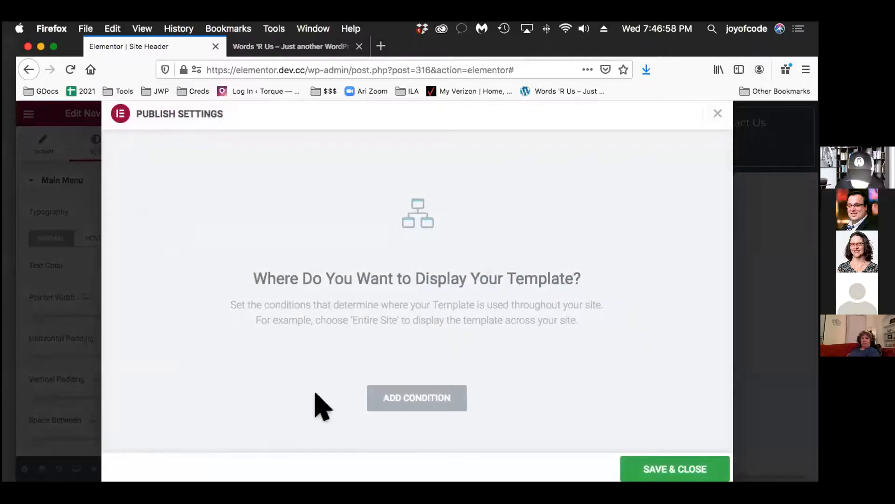
click(384, 397)
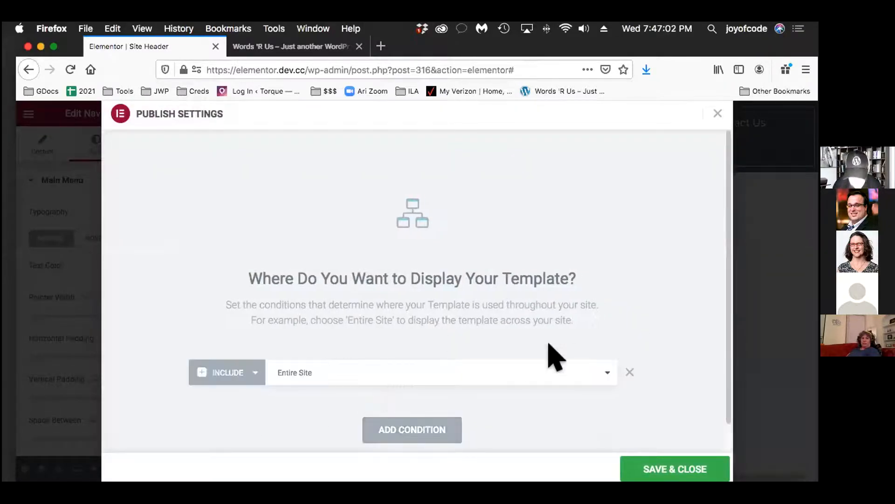
scroll(548, 354, down, 1)
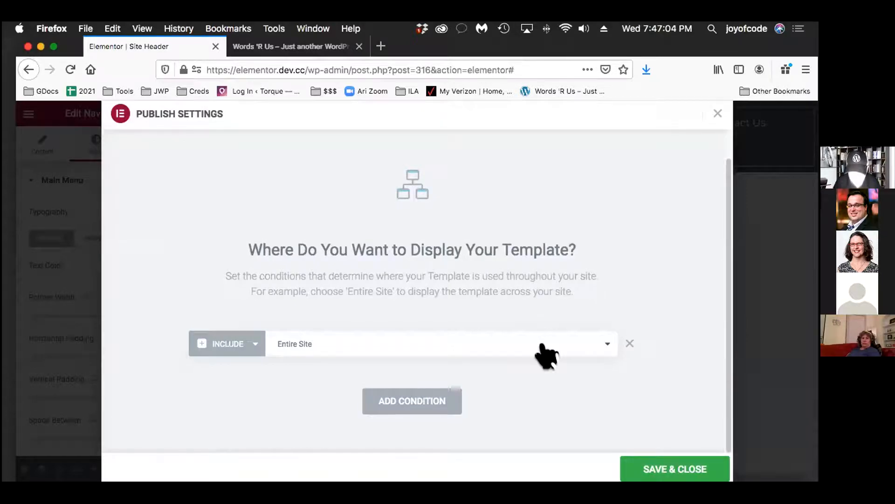
click(546, 348)
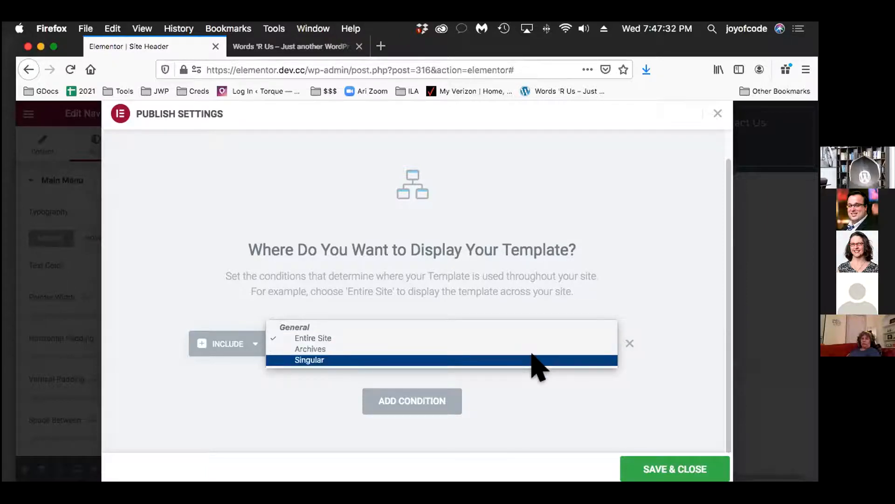
click(533, 359)
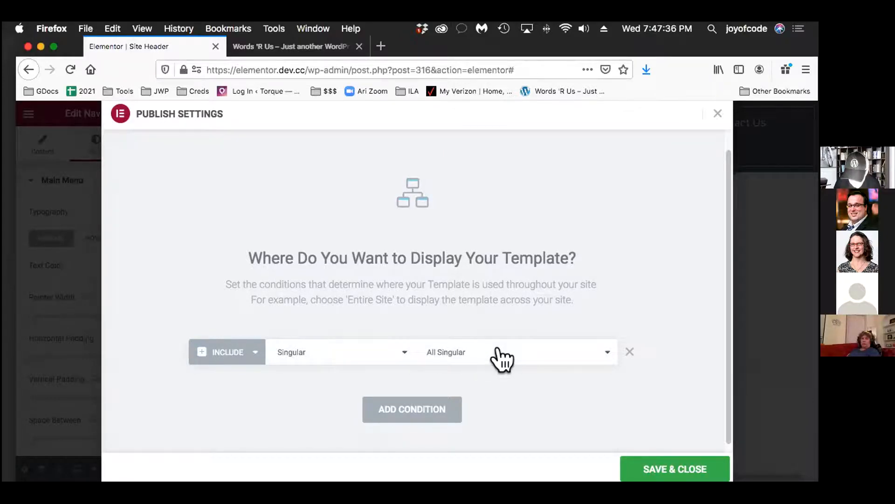
click(350, 353)
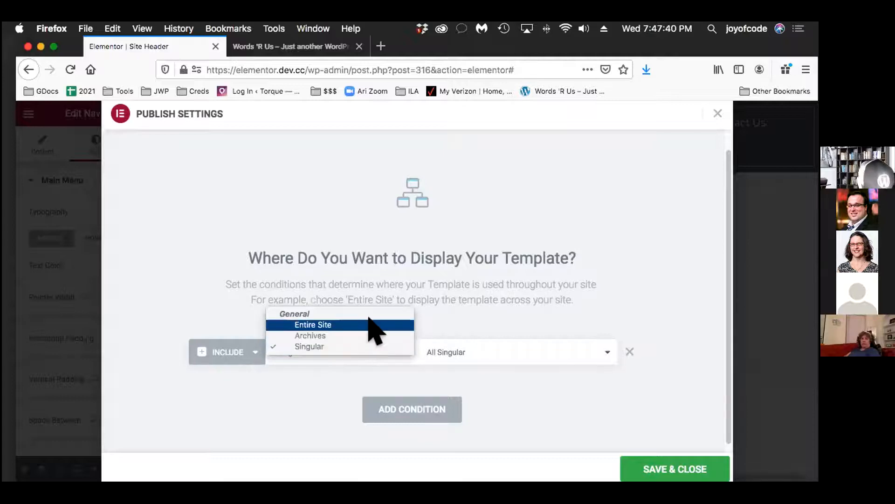
click(369, 325)
scroll(639, 402, down, 1)
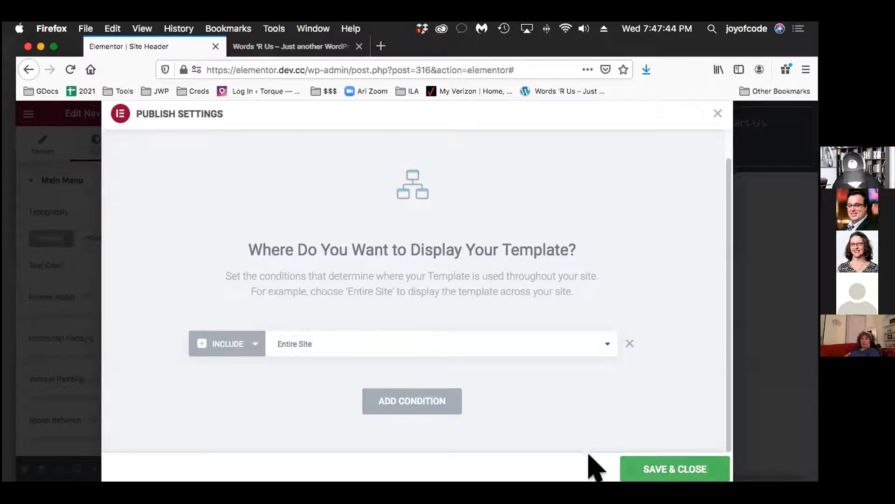
click(683, 469)
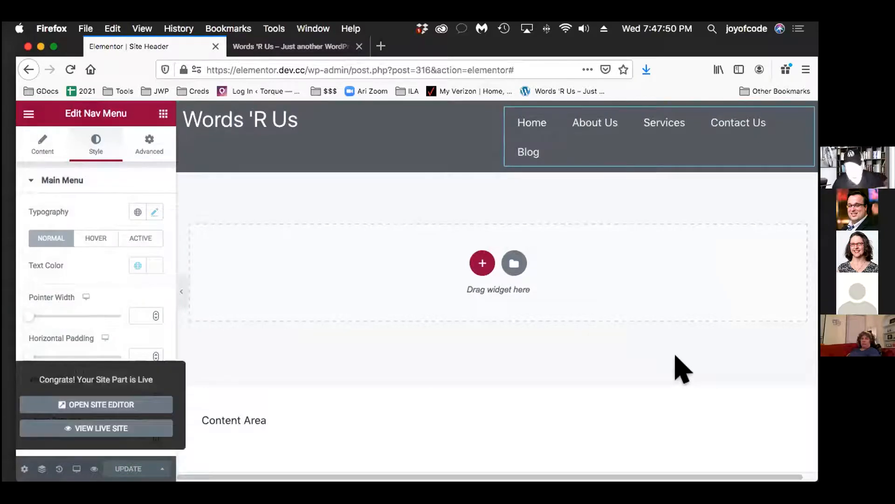
Step: Reload the live home page to check the published header, and return to the Site Header template in the editor
click(260, 47)
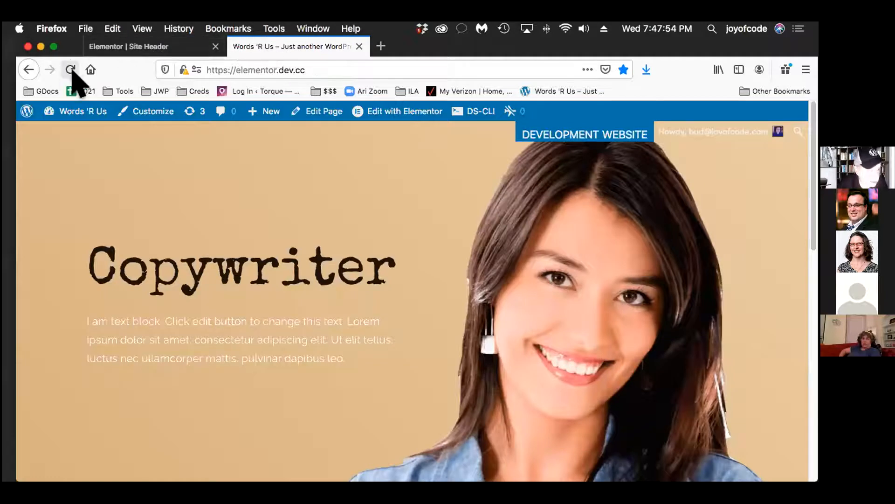
click(70, 69)
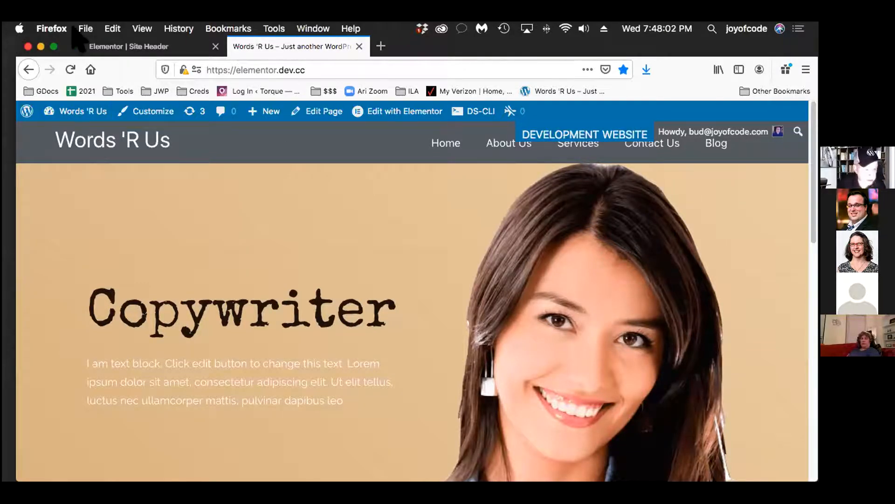
click(125, 43)
scroll(402, 357, down, 1)
scroll(401, 357, down, 5)
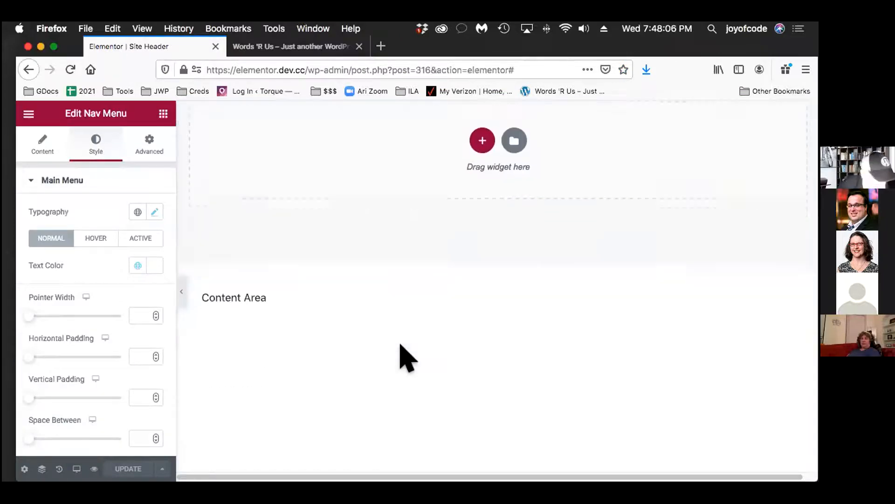
scroll(143, 270, down, 2)
scroll(140, 252, up, 2)
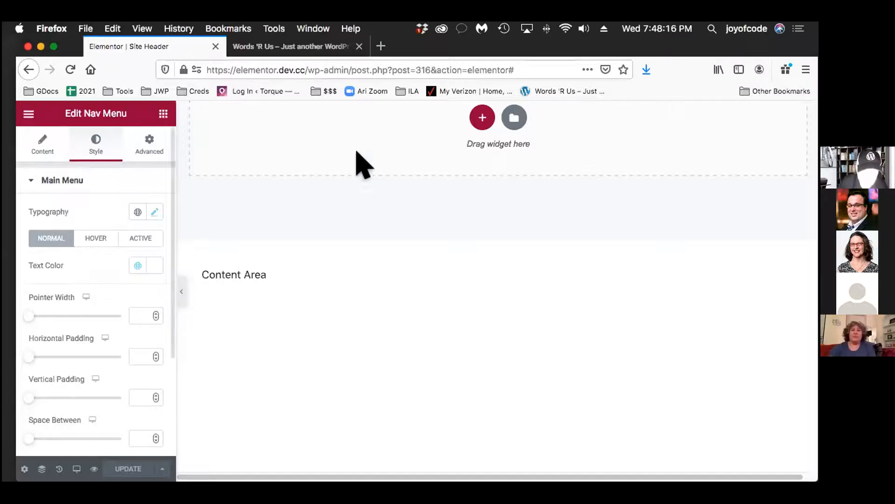
Step: Exit the template editor to the WordPress dashboard and open the Theme Builder template list
click(27, 115)
click(82, 333)
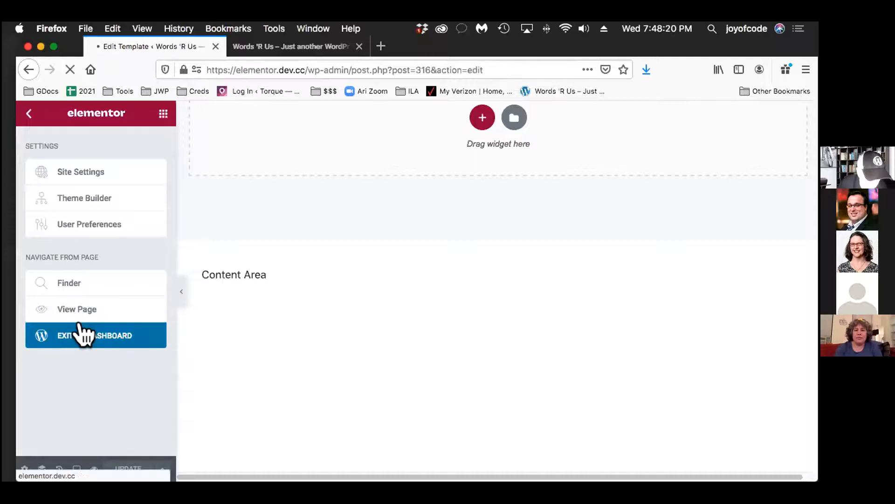
scroll(363, 334, down, 2)
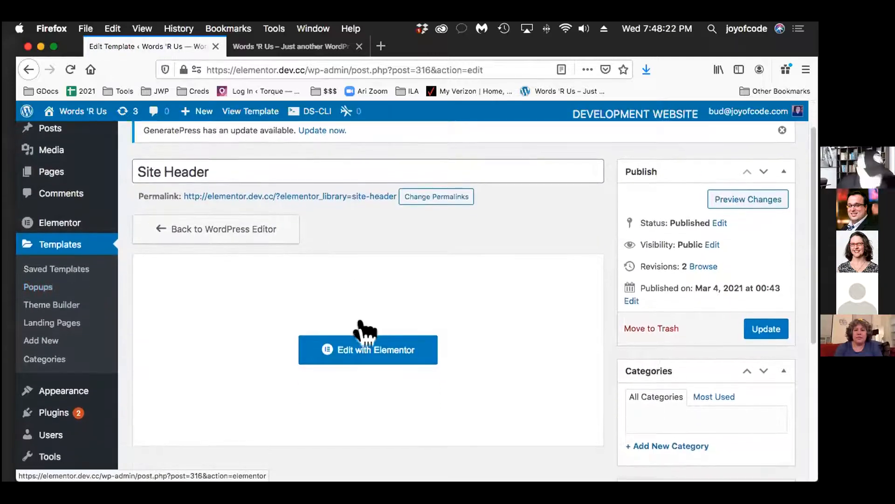
scroll(170, 354, down, 1)
scroll(175, 349, up, 1)
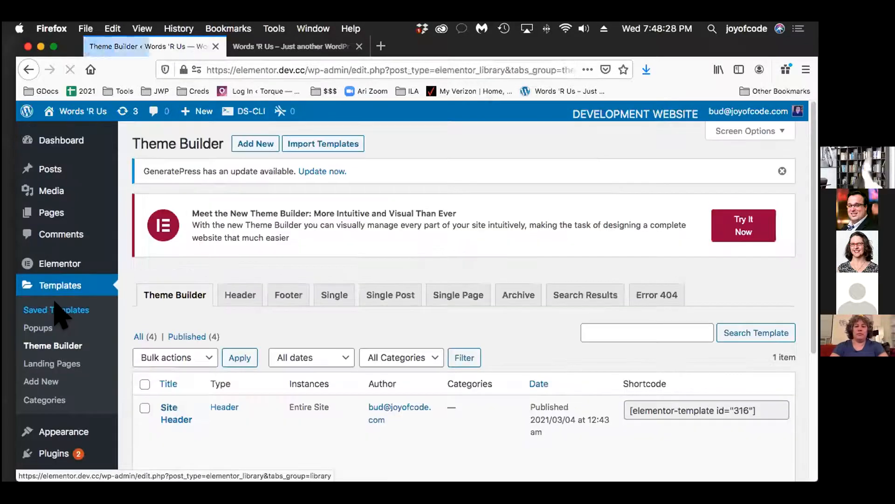
Step: Show the Footer templates in the Theme Builder list
scroll(462, 406, down, 2)
scroll(461, 405, down, 1)
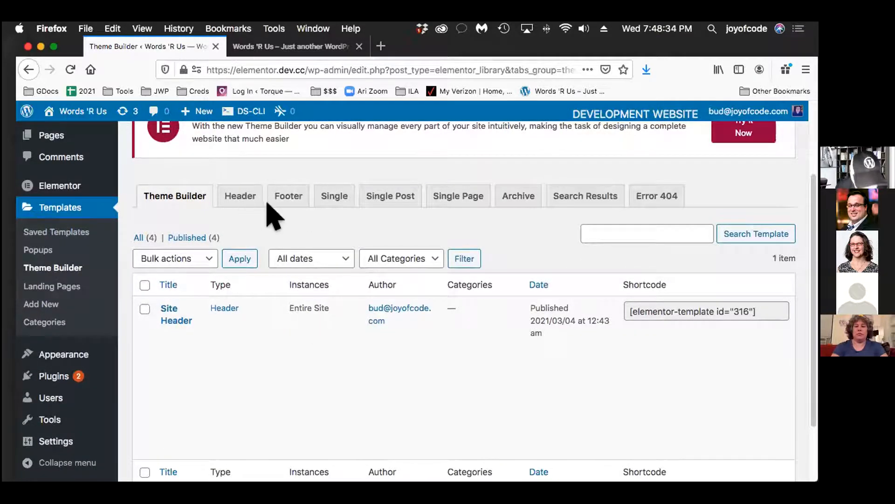
click(288, 196)
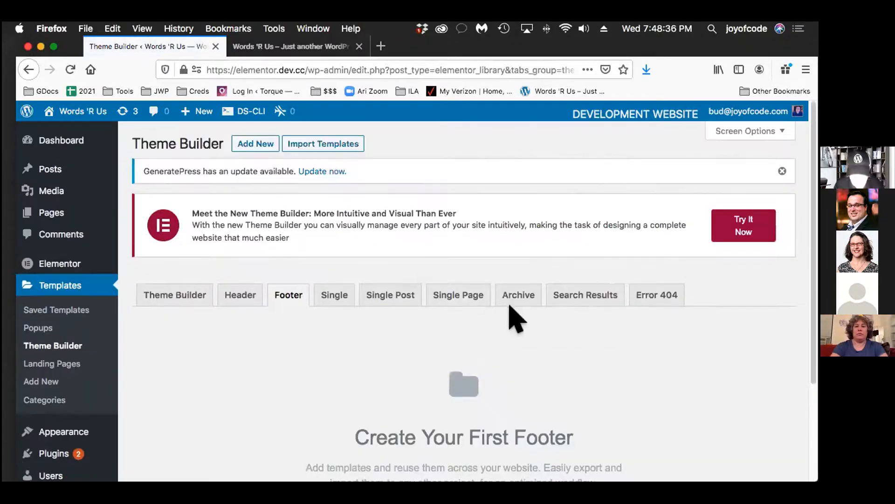
Step: Create a Footer template named "Site Footer" and dismiss the block library to start with an empty canvas
scroll(611, 334, down, 4)
click(476, 414)
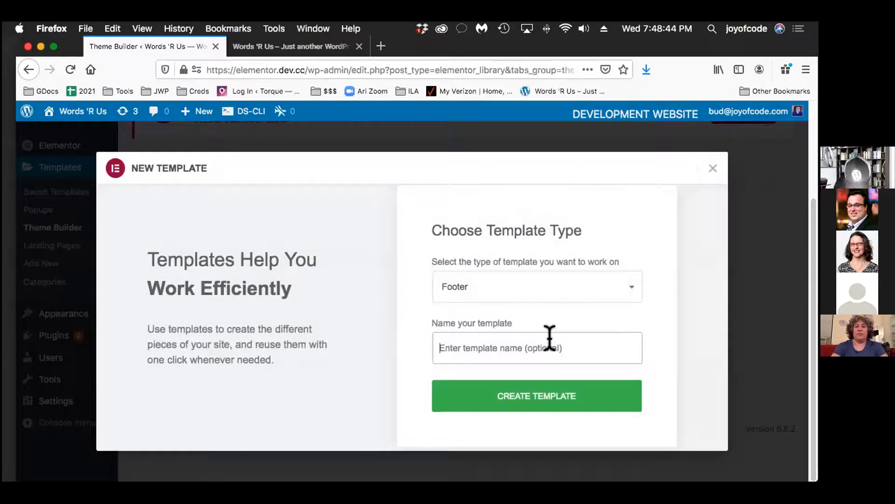
text(Site Footer)
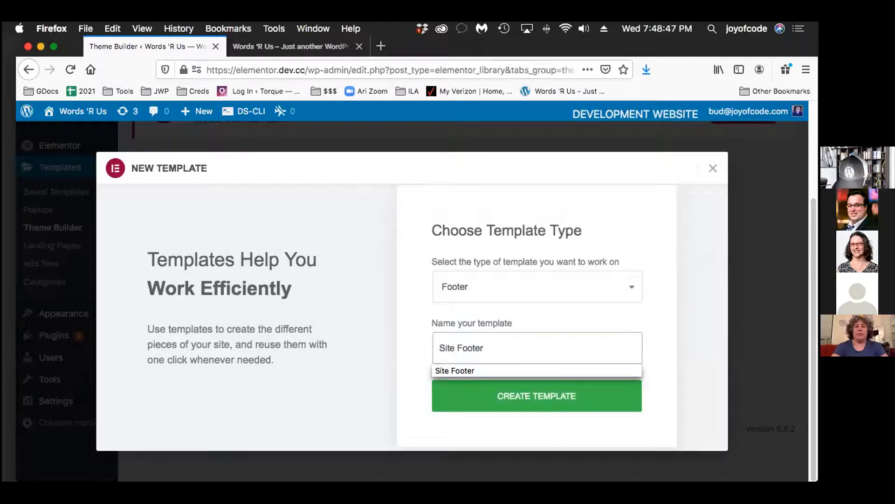
click(572, 398)
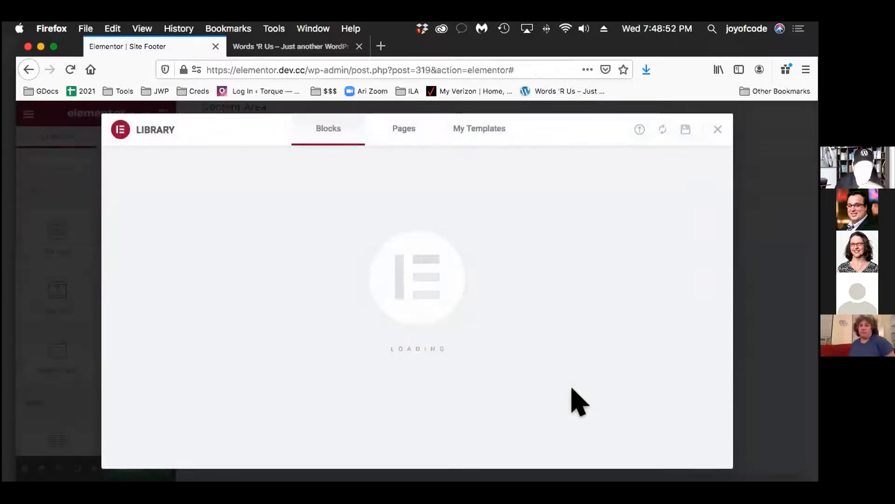
click(713, 132)
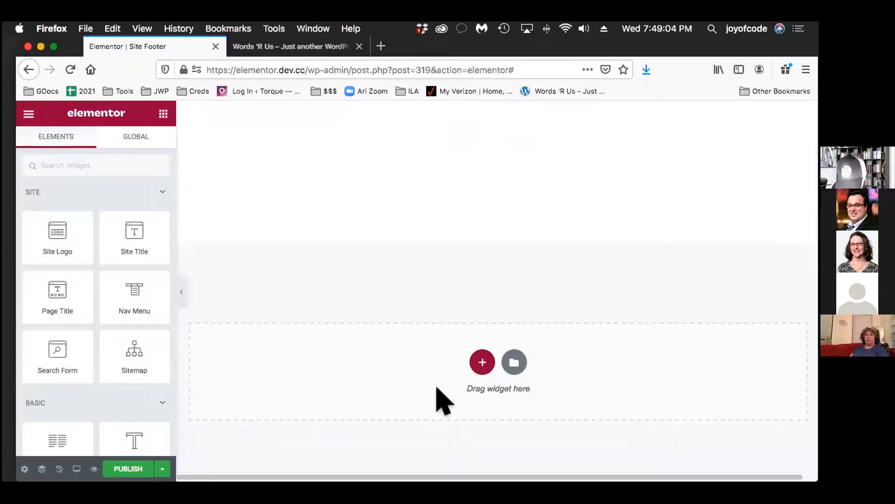
Step: Add a three-column section to the footer and place the global Socials widget in its first column
click(481, 365)
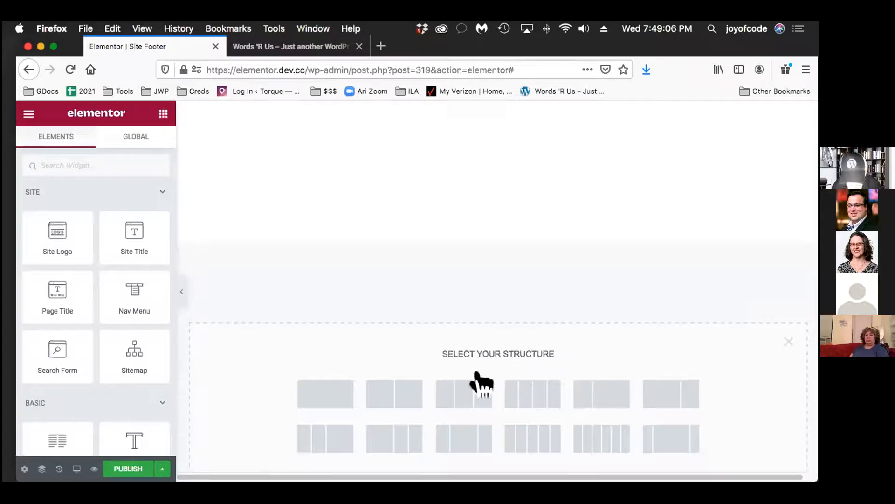
click(458, 394)
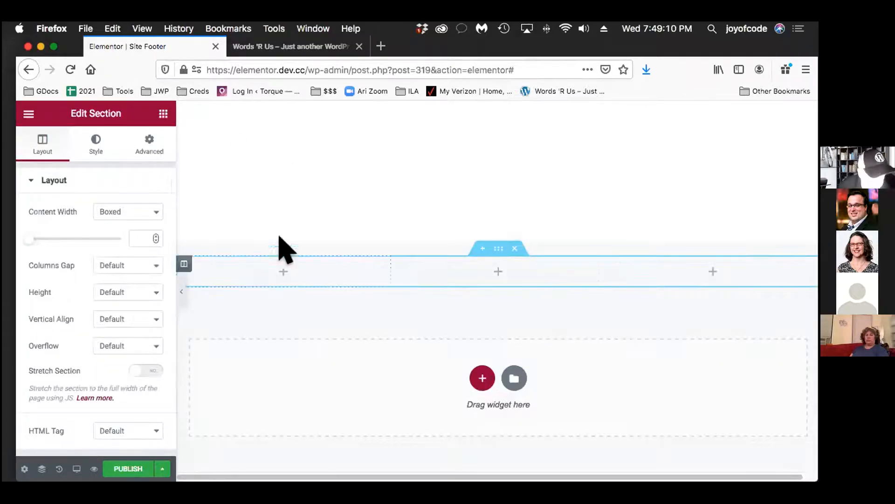
click(163, 113)
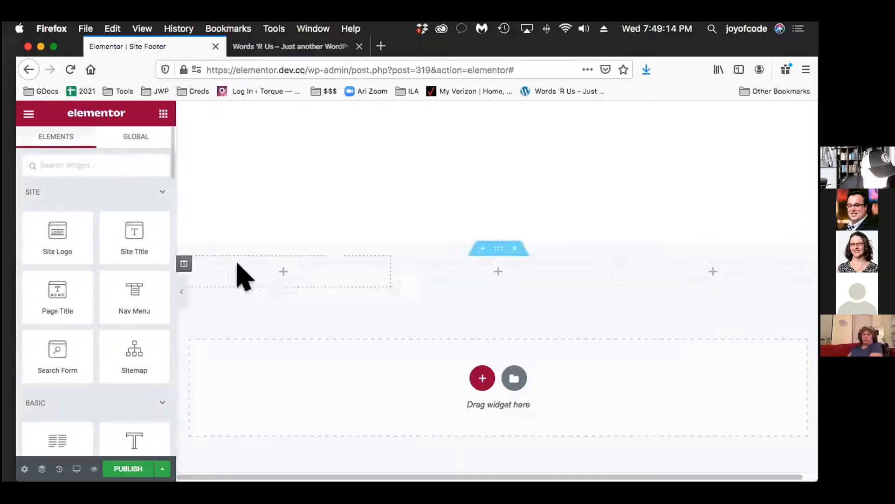
click(127, 135)
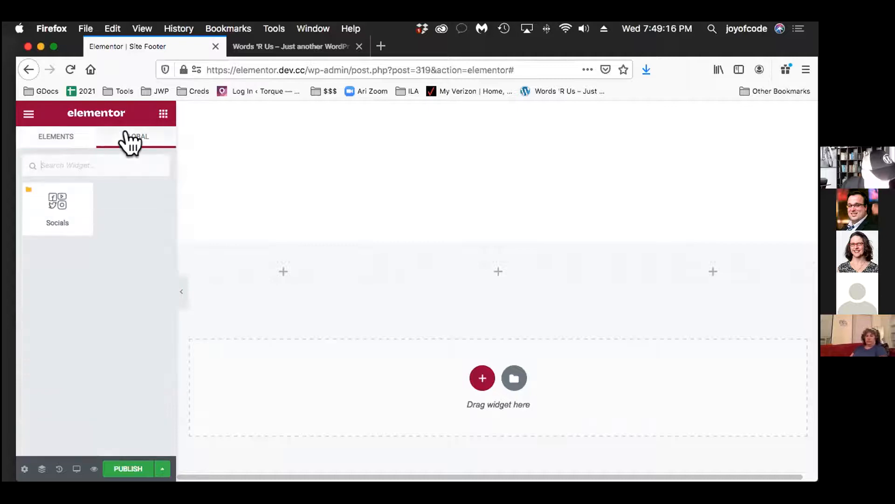
drag(57, 203, 307, 255)
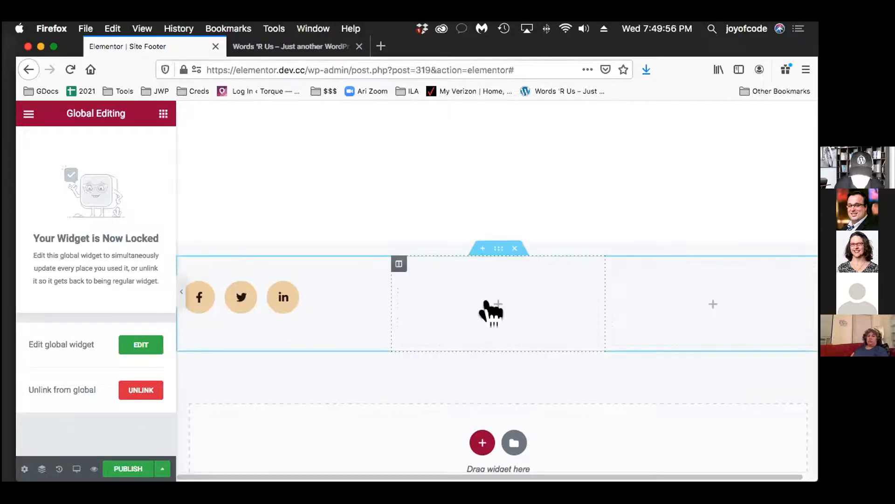
Step: Add a Text Editor widget to the second column and another to the third column of the footer section
click(492, 309)
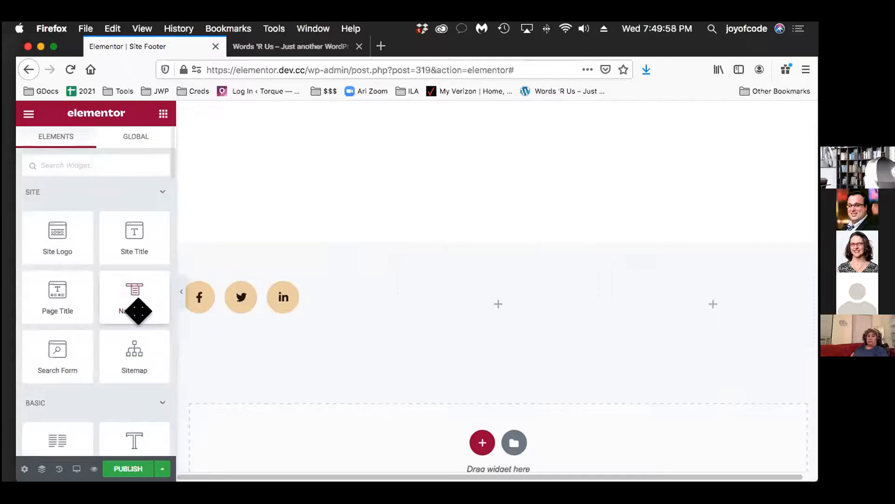
scroll(135, 309, down, 5)
drag(134, 319, 499, 294)
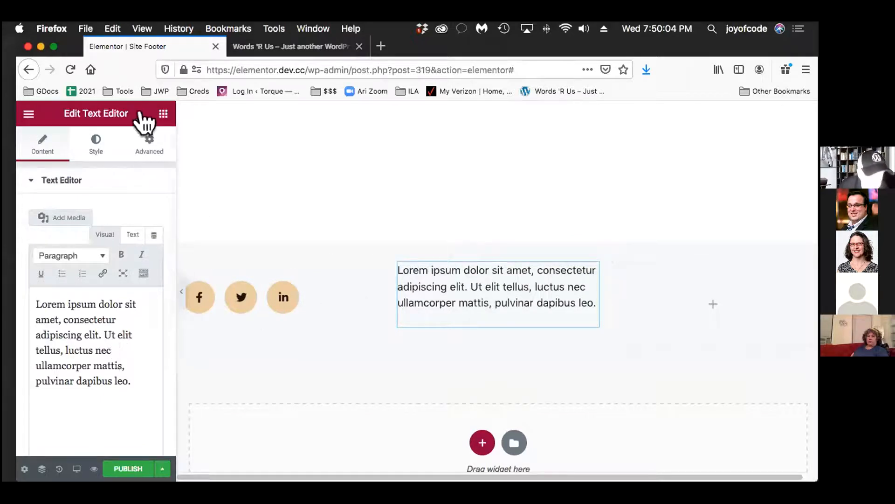
click(162, 112)
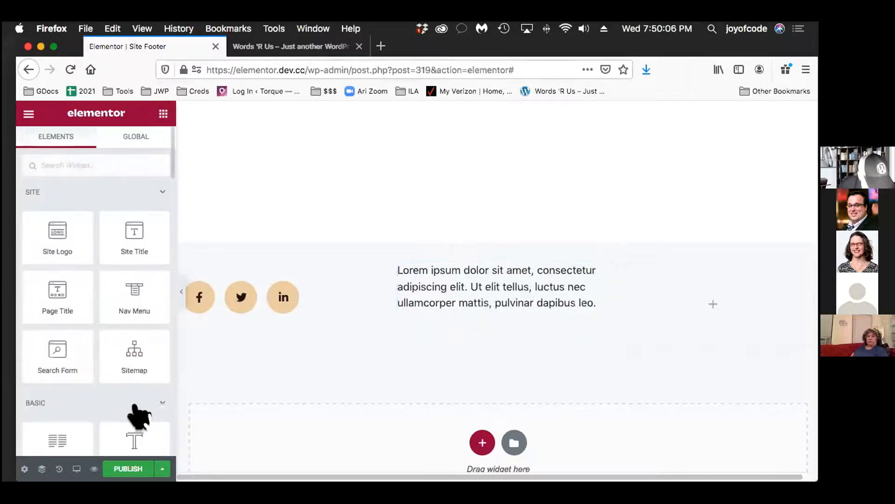
scroll(136, 410, down, 3)
drag(141, 395, 706, 288)
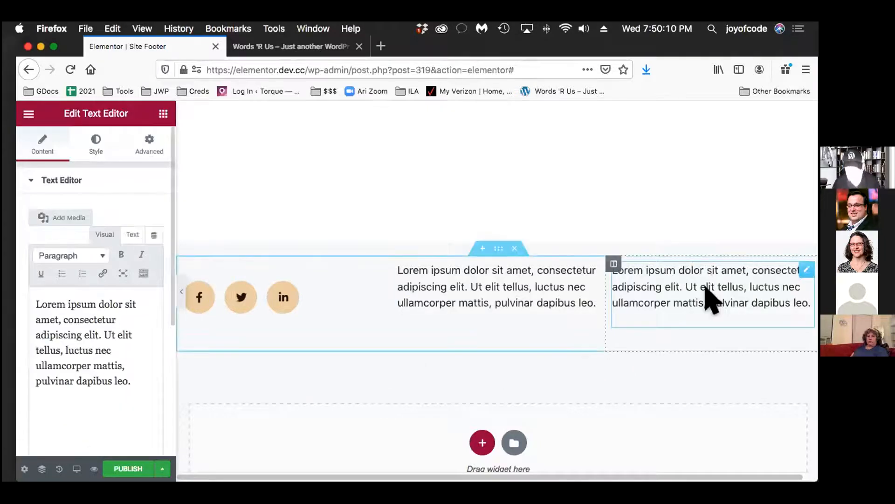
Step: Give the footer section a classic background in the Secondary global color
click(496, 249)
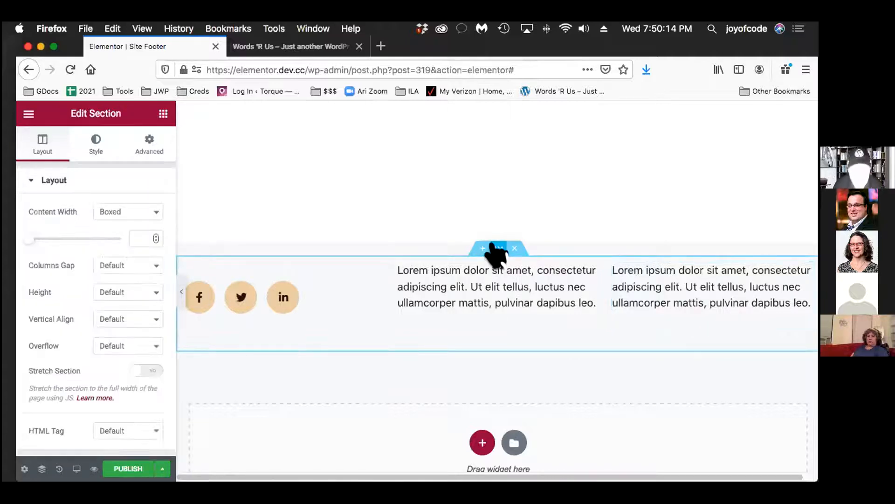
click(95, 145)
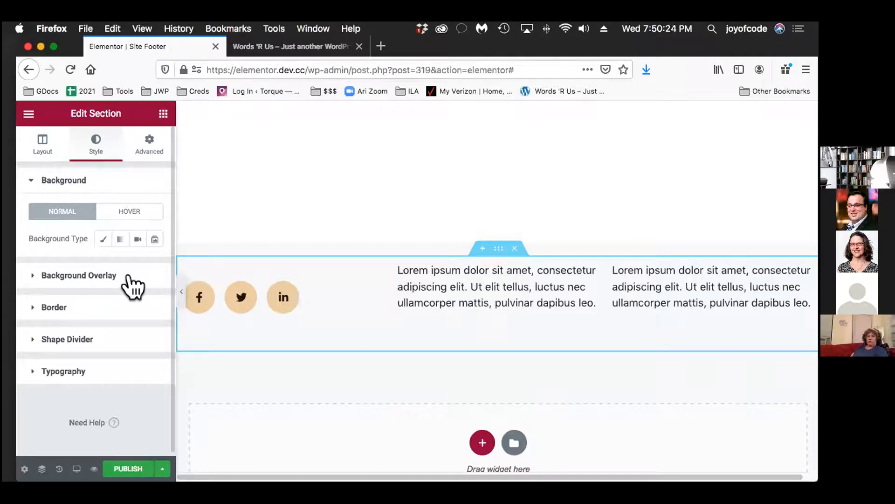
click(102, 240)
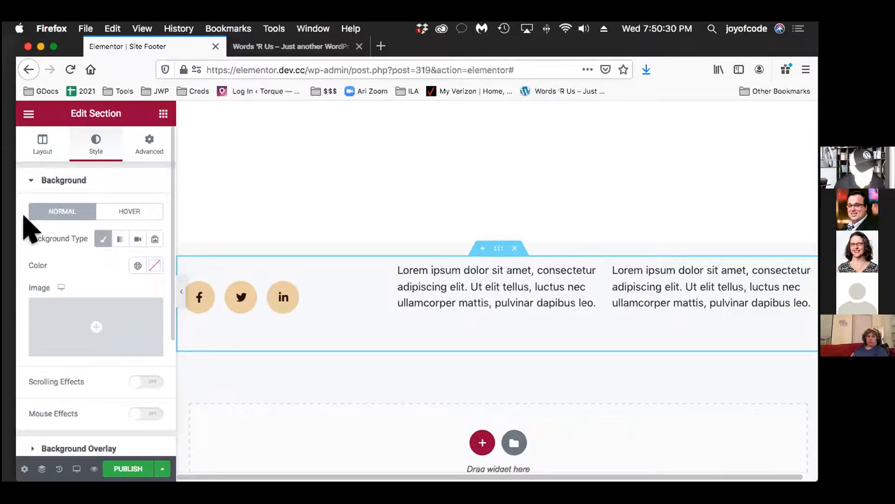
click(148, 180)
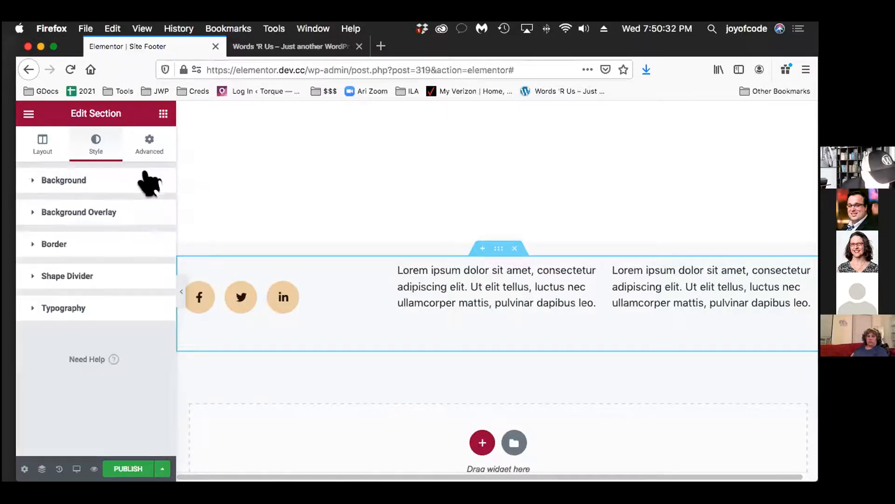
click(148, 180)
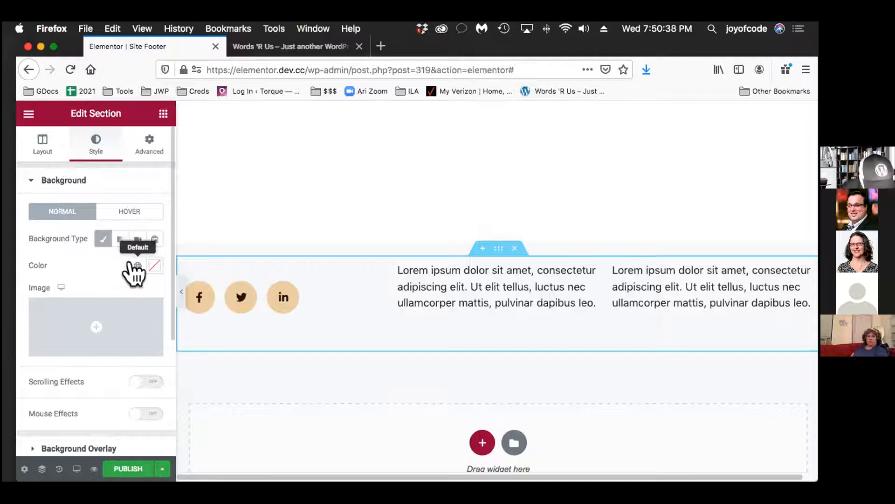
click(146, 264)
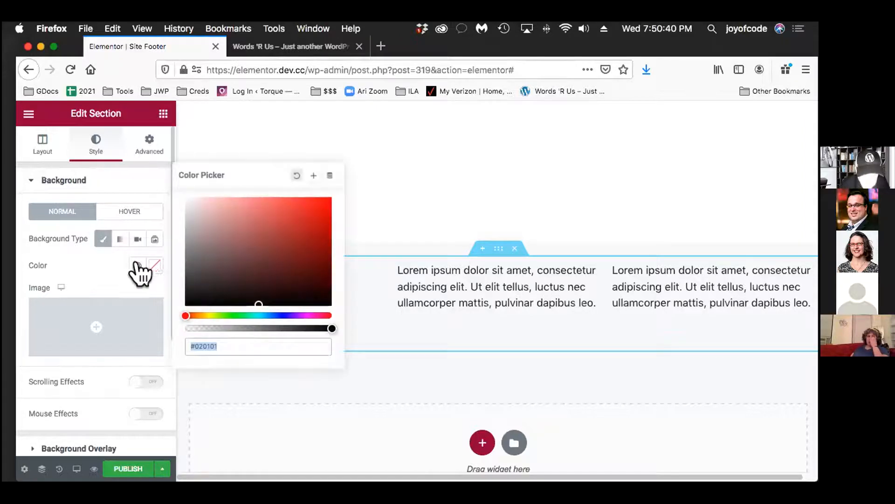
click(136, 265)
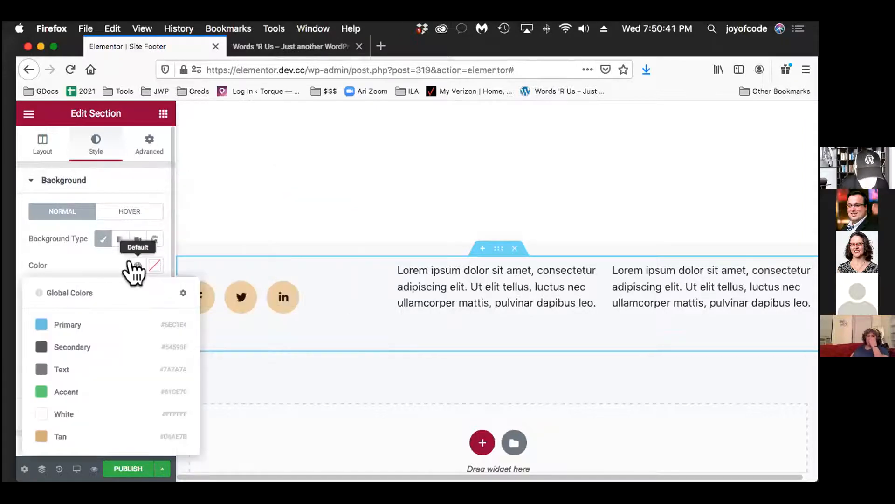
click(118, 347)
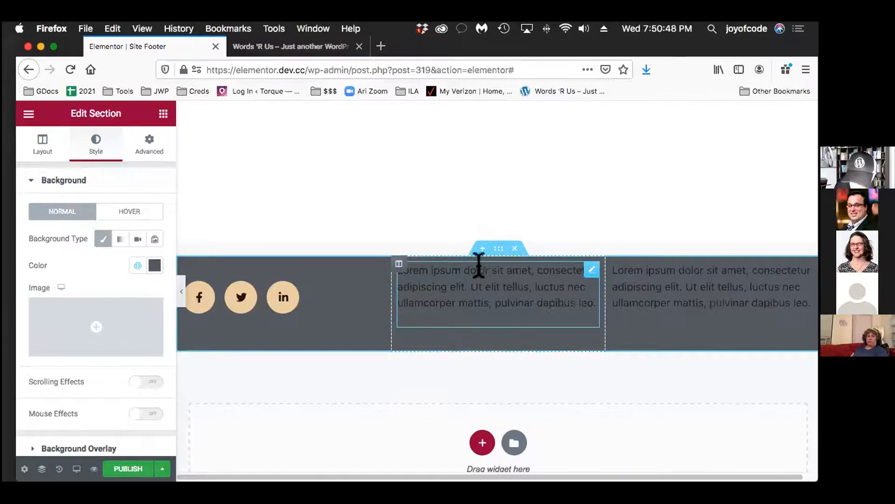
Step: Set the second column's vertical alignment to Middle
click(398, 264)
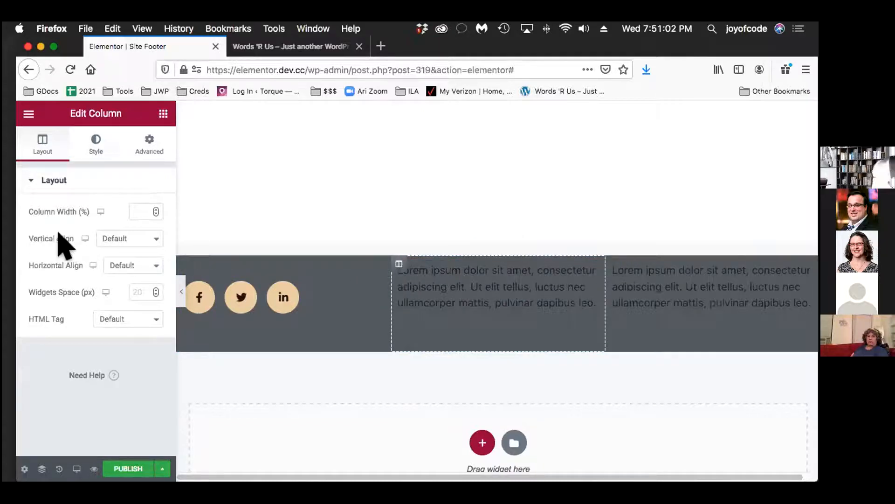
click(112, 239)
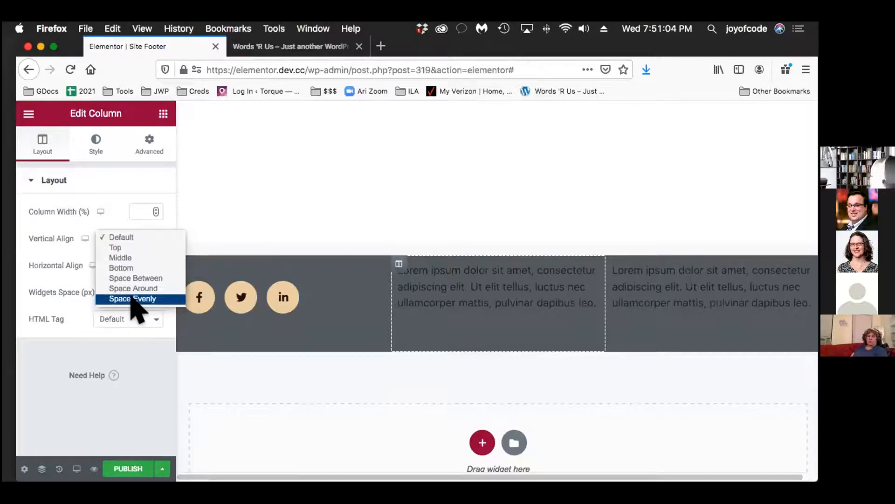
click(146, 258)
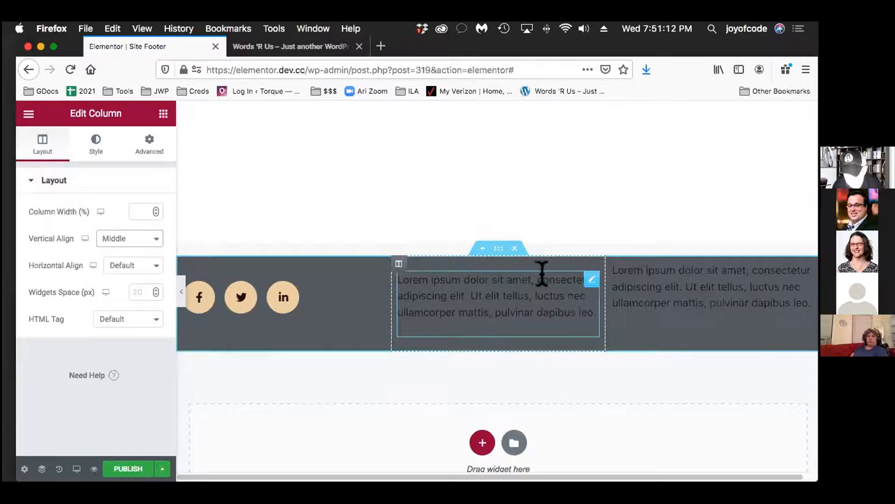
Step: Try to copy the second column's text widget and paste its style onto the text widget in the third column
right_click(592, 279)
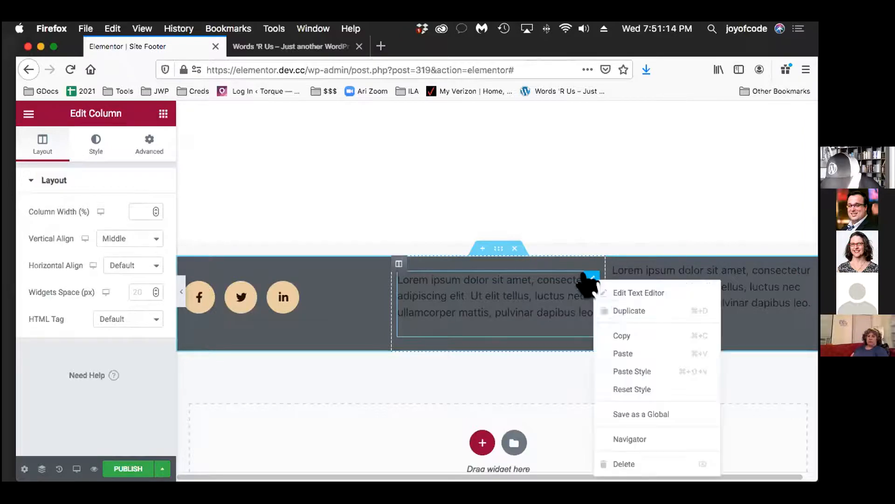
click(648, 335)
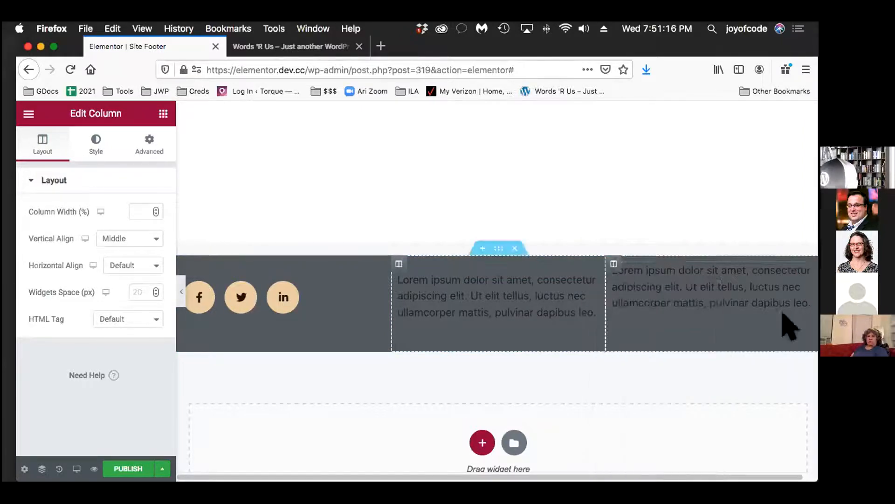
right_click(805, 280)
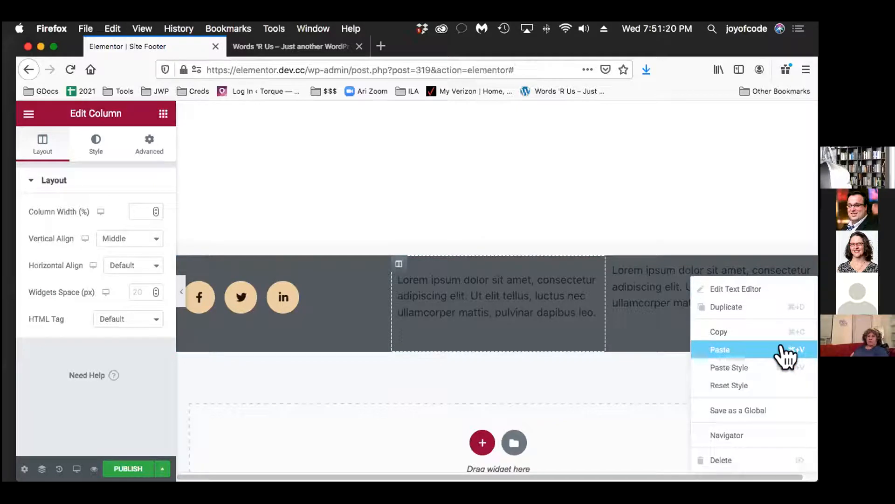
click(786, 369)
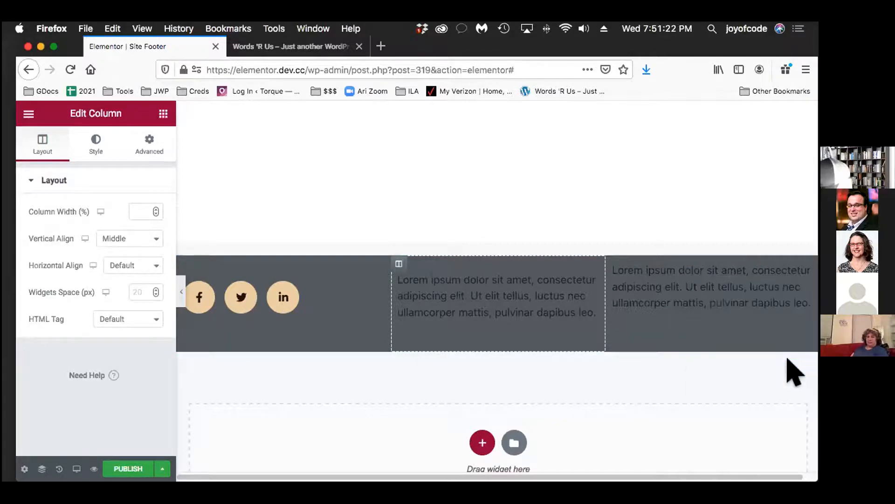
right_click(806, 283)
click(775, 368)
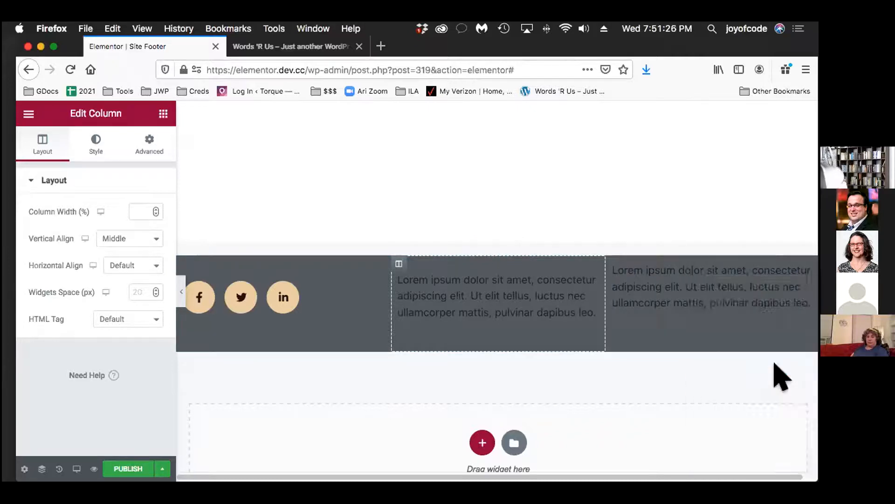
right_click(588, 277)
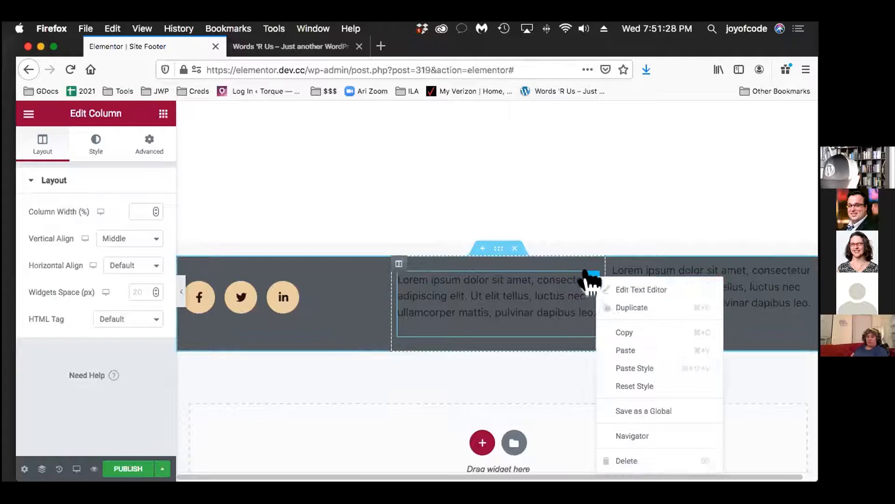
click(668, 332)
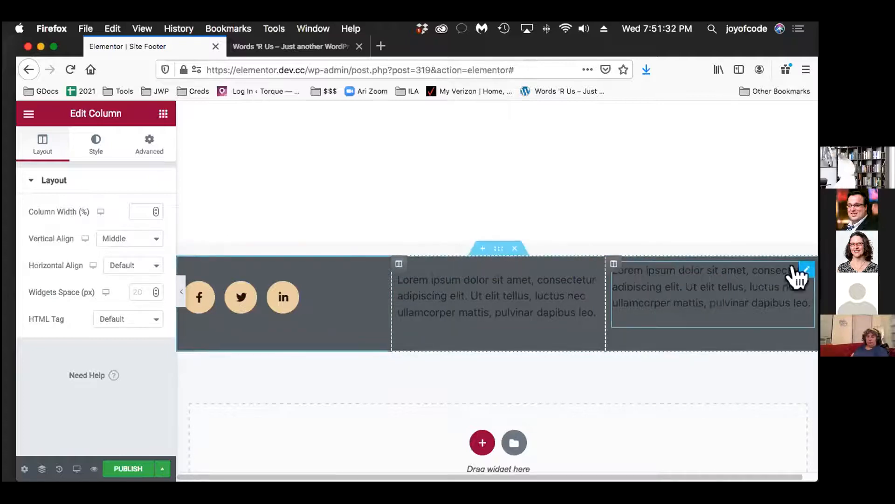
right_click(799, 277)
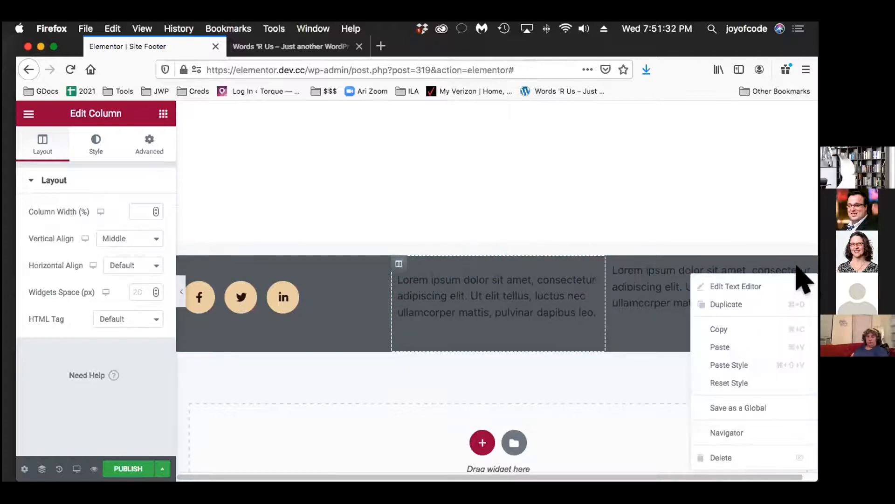
click(781, 368)
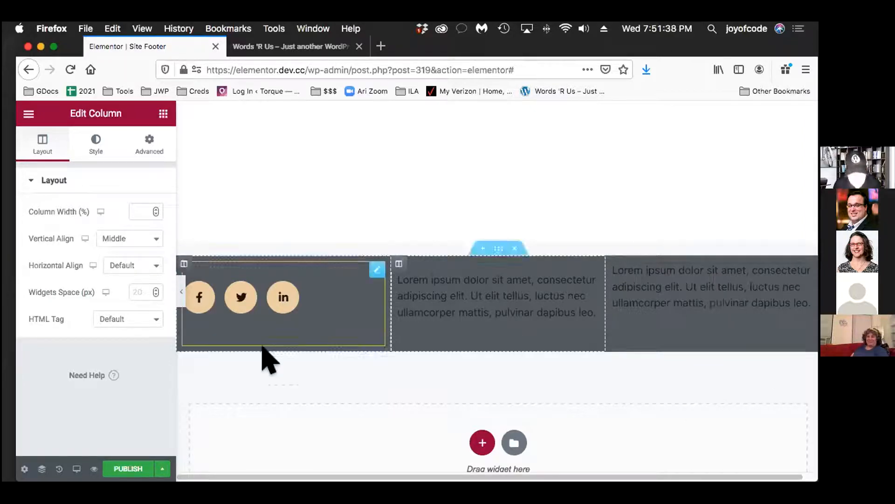
Step: Publish the Site Footer template with a display condition that includes the Entire Site
click(126, 469)
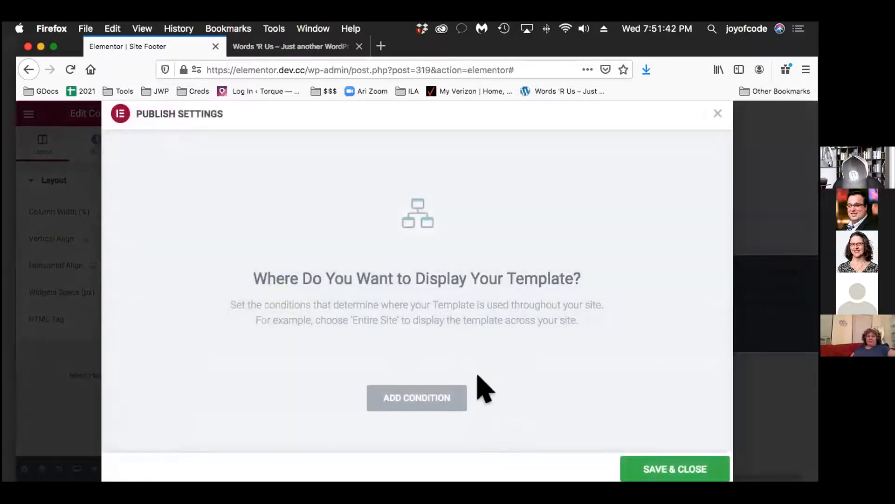
click(413, 398)
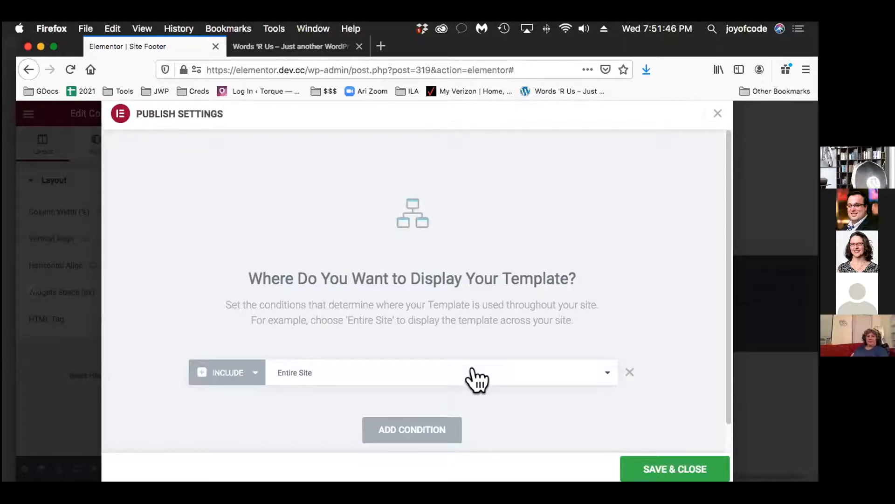
scroll(480, 383, down, 1)
click(467, 346)
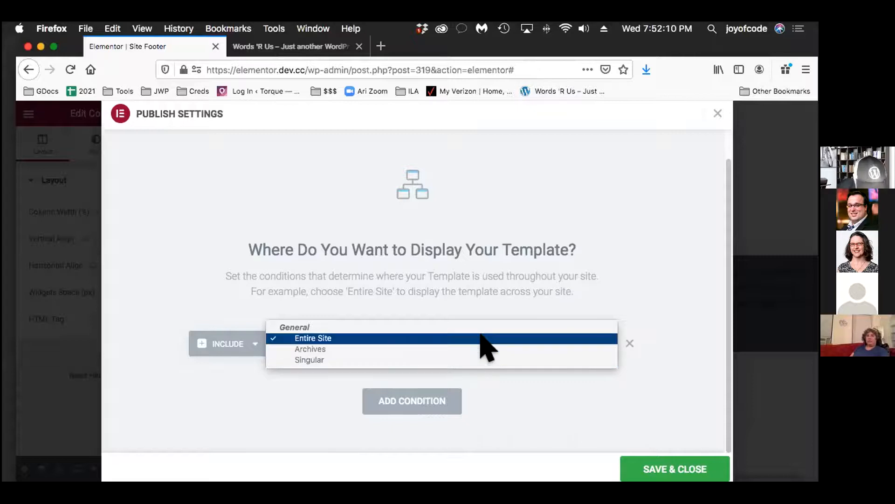
click(458, 338)
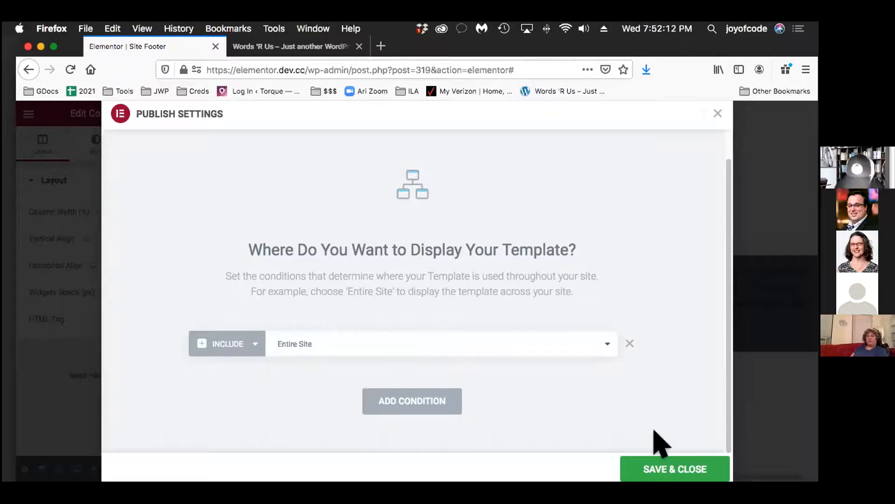
click(693, 469)
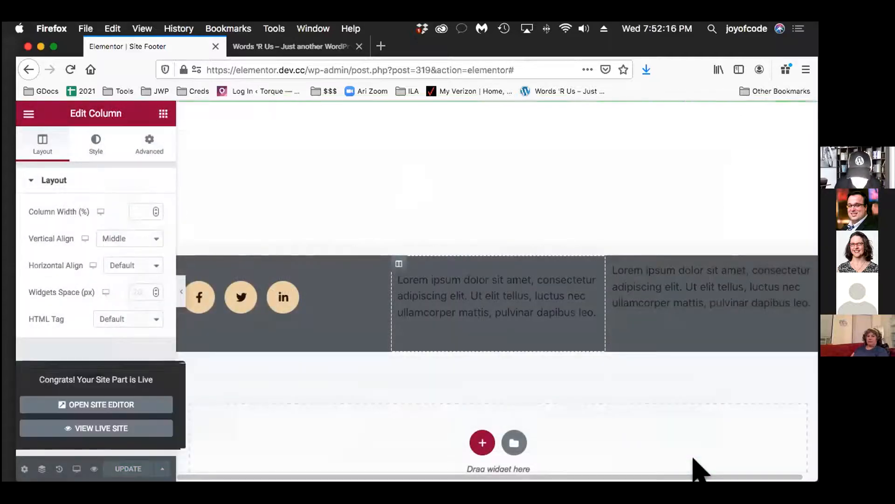
scroll(681, 406, up, 3)
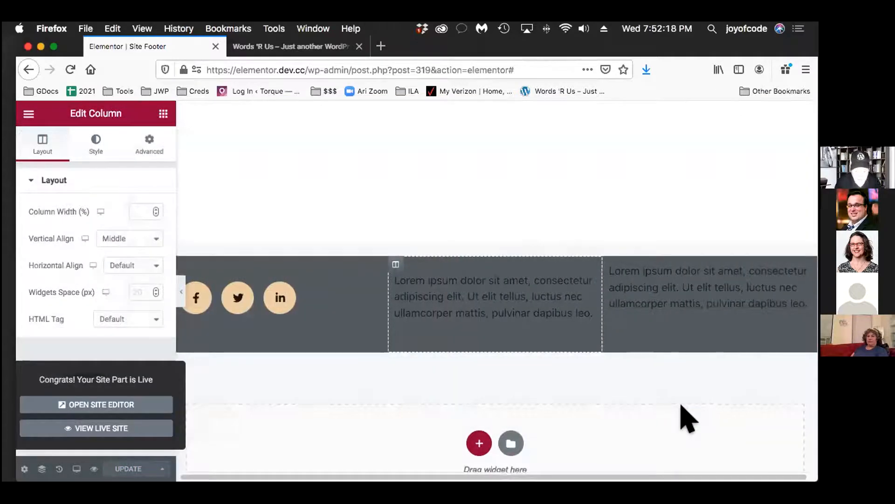
Step: Reload the live home page and examine how the new footer and the header display on it
click(284, 47)
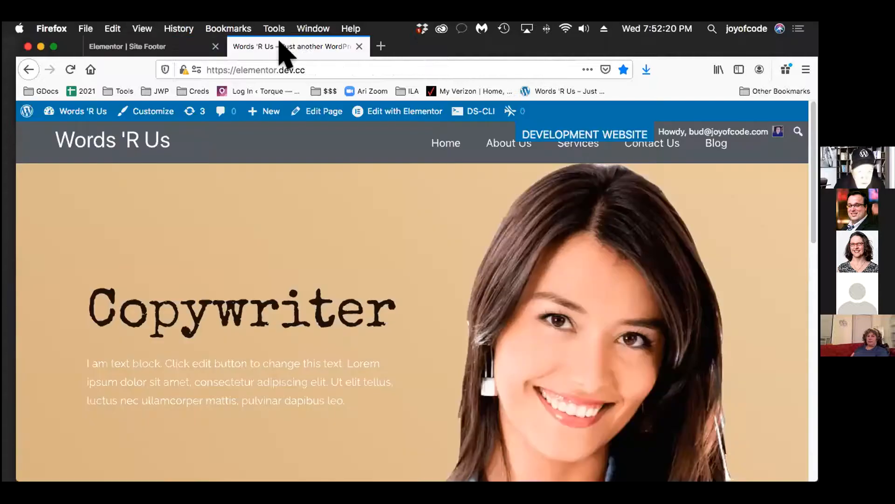
click(70, 69)
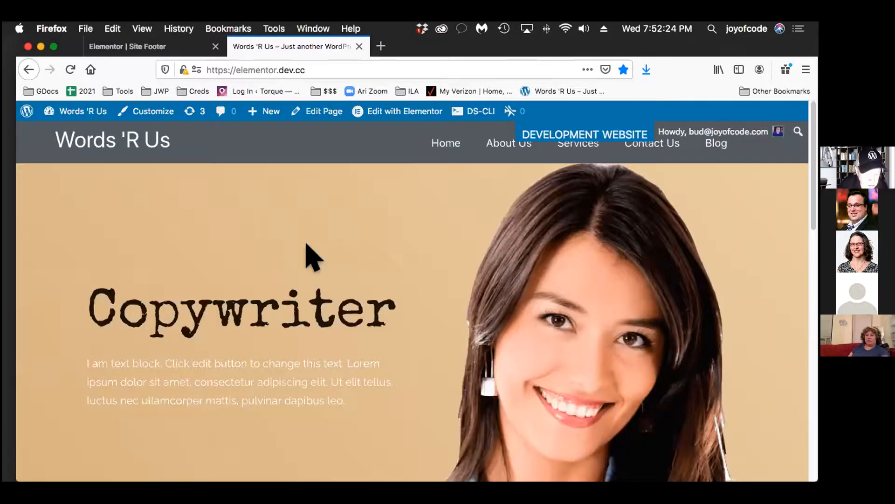
scroll(308, 256, down, 10)
scroll(309, 256, down, 5)
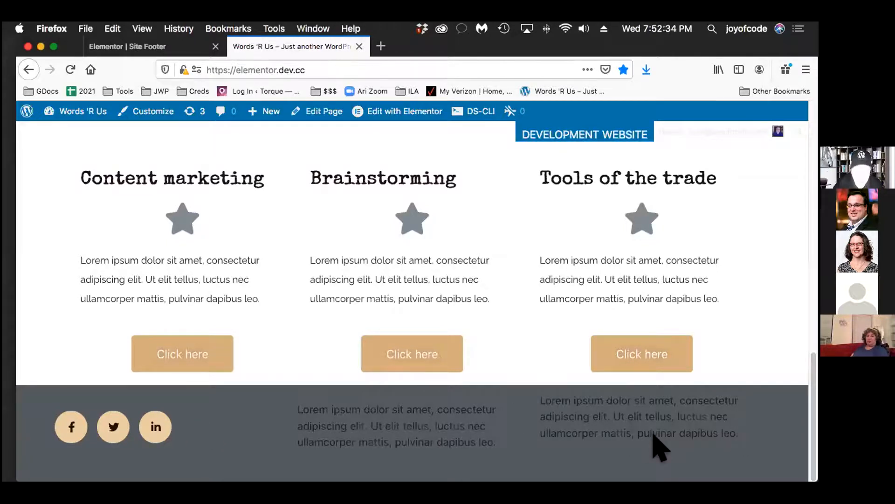
scroll(653, 443, up, 3)
scroll(592, 308, down, 3)
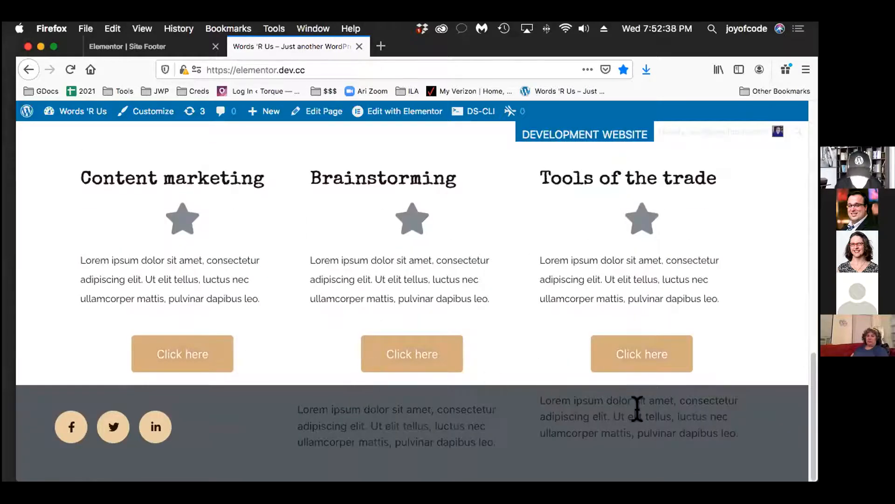
scroll(637, 408, up, 3)
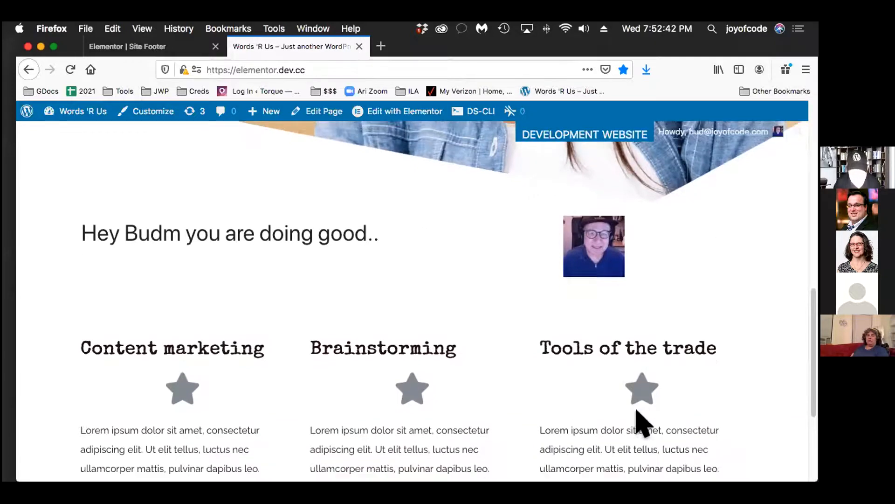
scroll(637, 410, down, 3)
scroll(637, 409, up, 10)
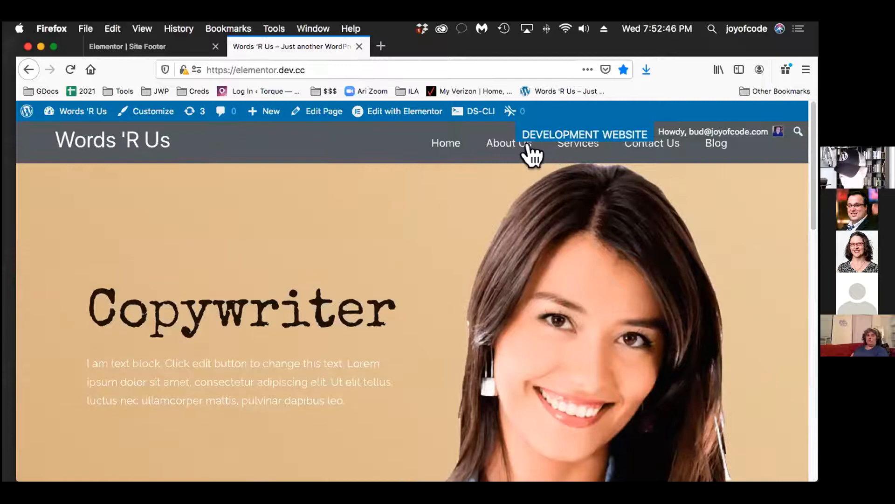
Step: Check the header and footer on the live About Us page and in its Elementor editor, and return to the live page
click(504, 143)
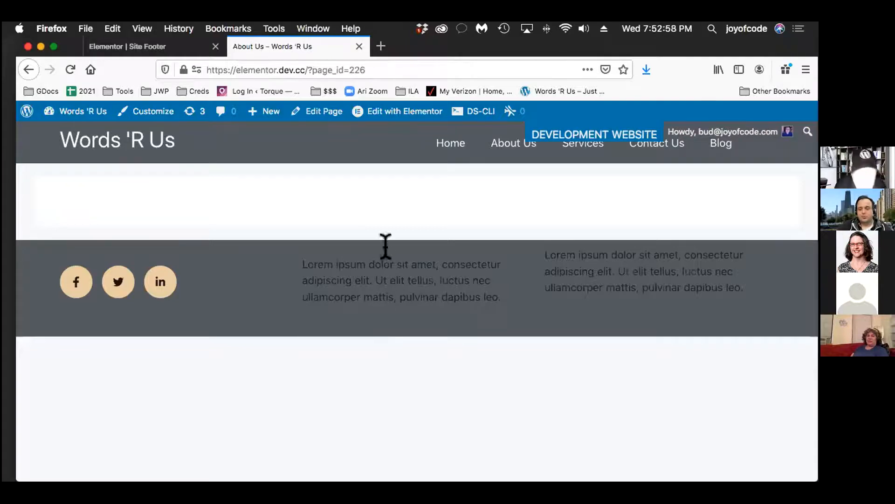
mouse_move(373, 114)
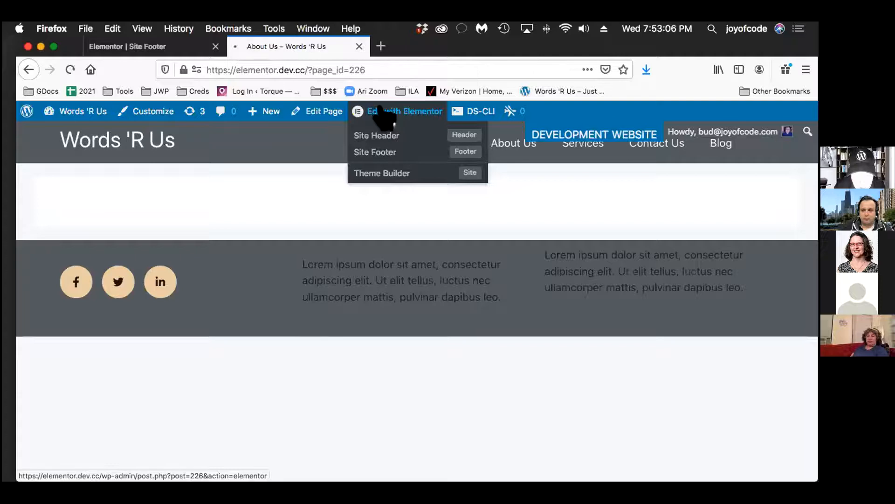
click(385, 114)
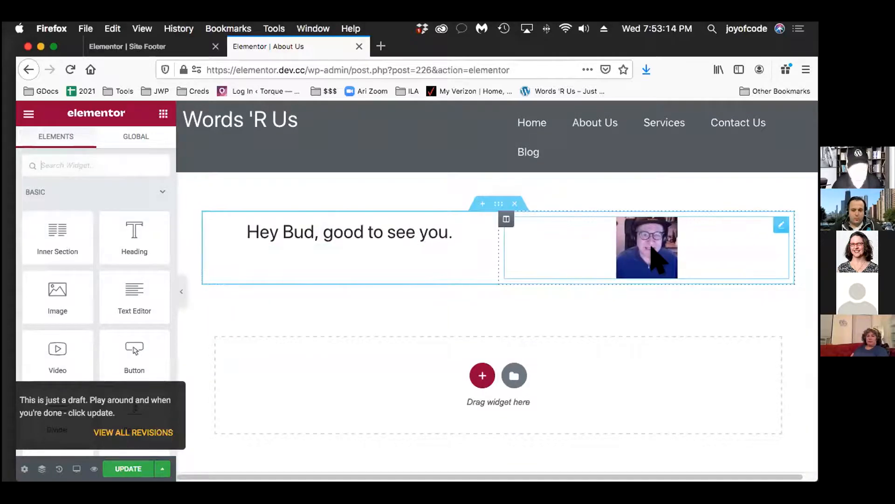
scroll(600, 316, down, 3)
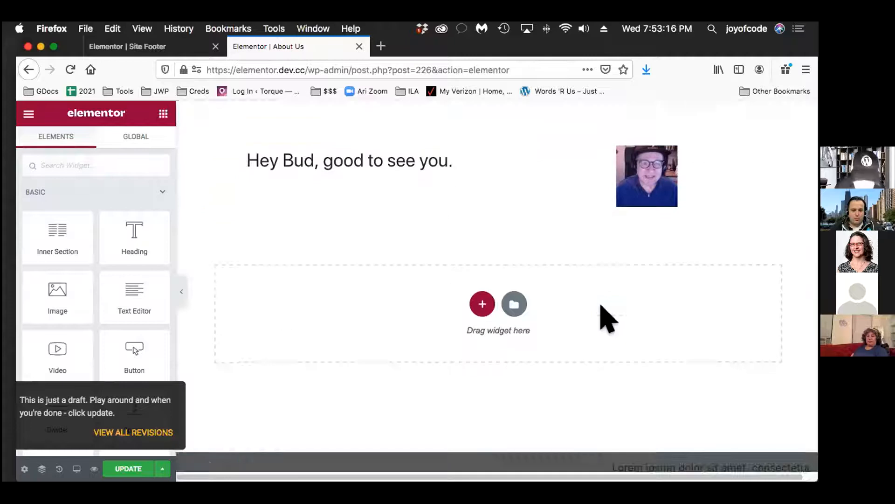
scroll(567, 257, up, 2)
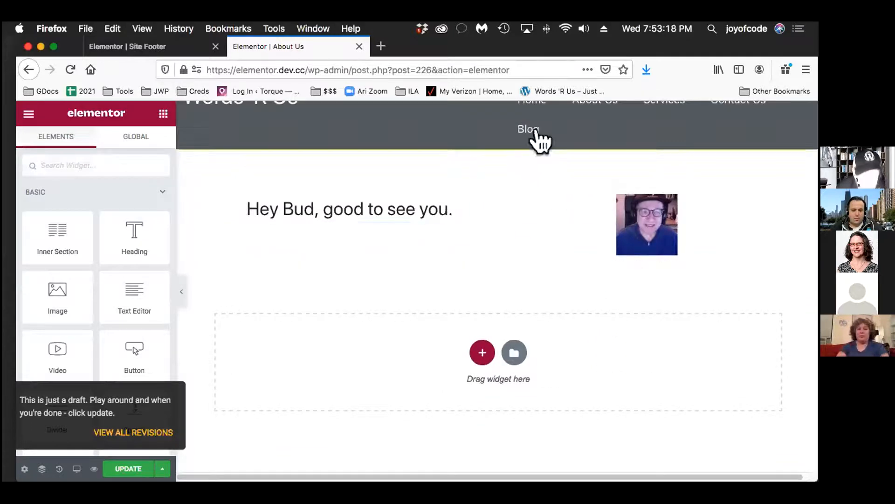
click(28, 65)
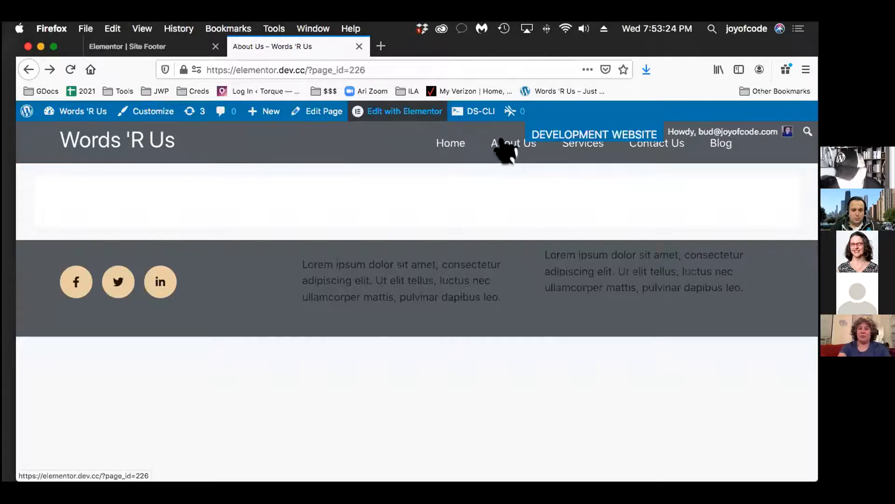
Step: Open the Services page in the Elementor editor and check the header and footer around its empty content area
click(567, 144)
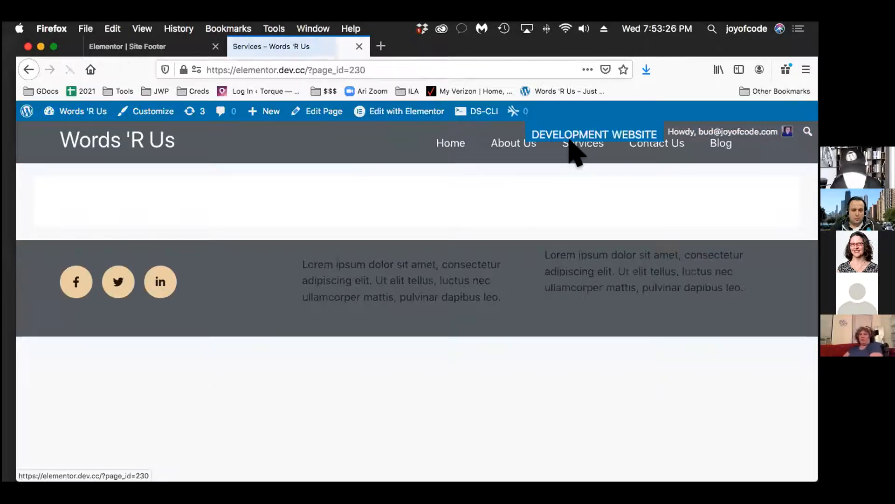
mouse_move(382, 112)
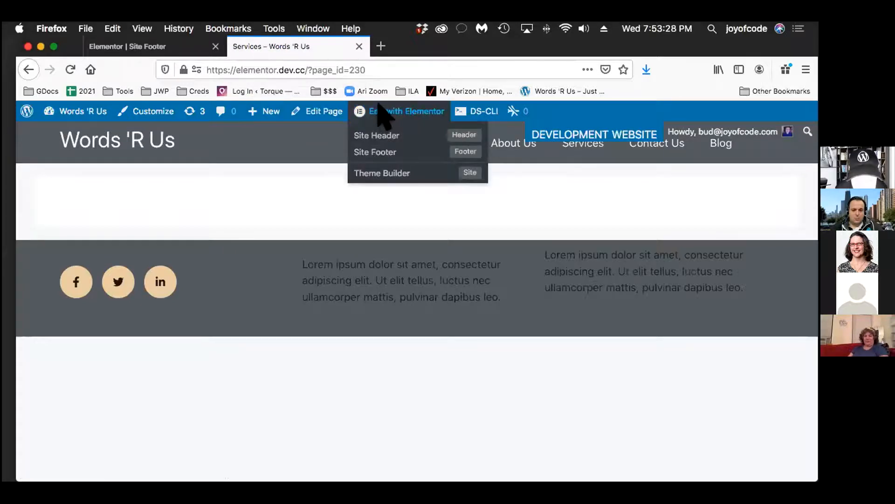
click(304, 111)
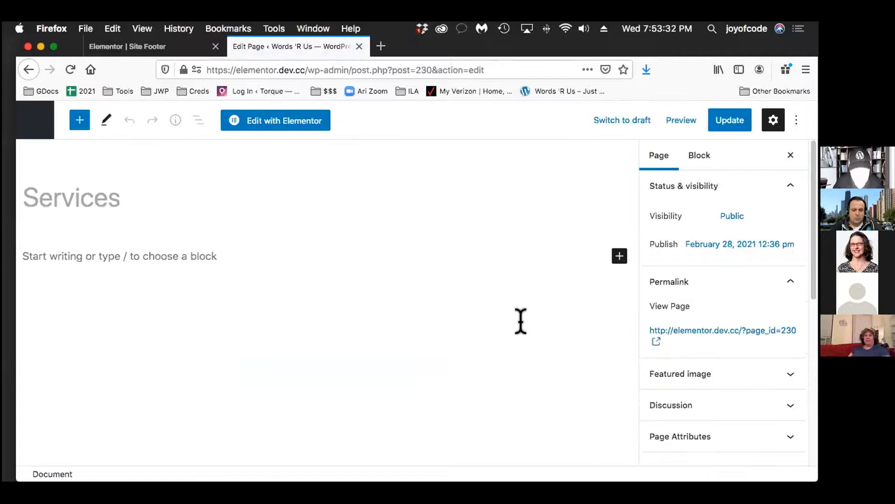
click(286, 122)
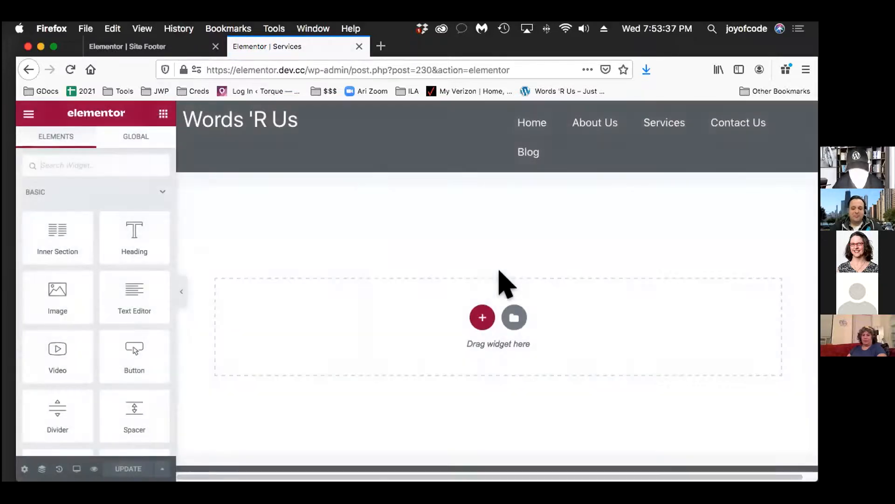
scroll(601, 310, down, 2)
scroll(601, 304, up, 2)
scroll(600, 304, down, 2)
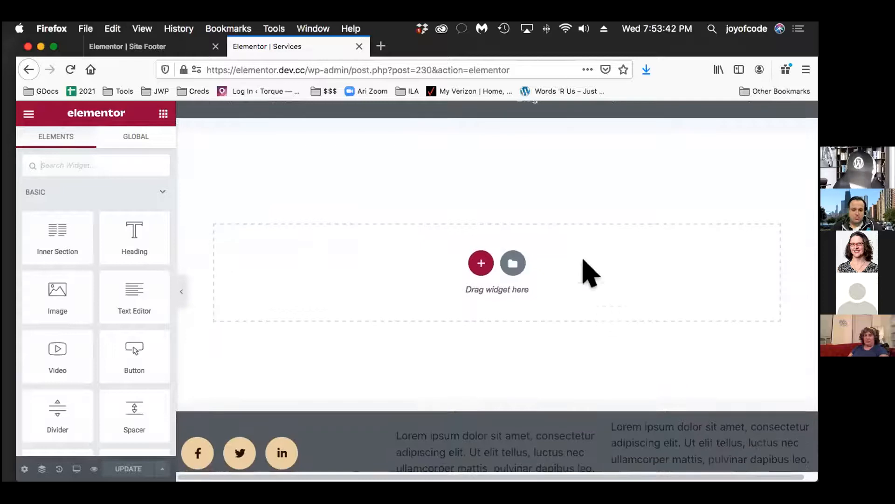
Step: Insert the saved User info section template into the Services page, importing its document settings as well
click(513, 263)
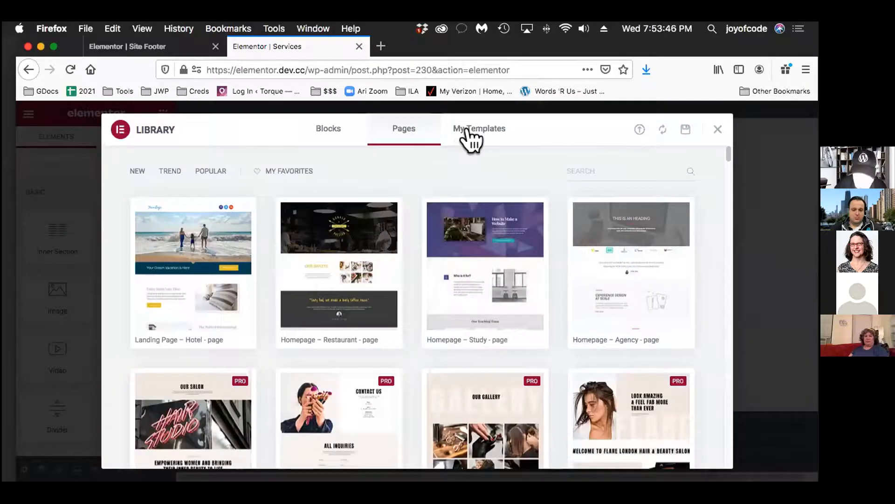
click(468, 133)
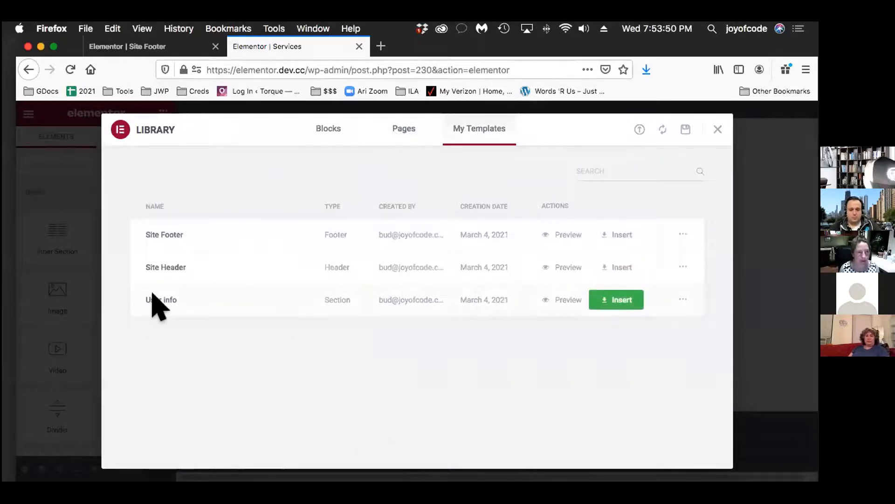
click(604, 302)
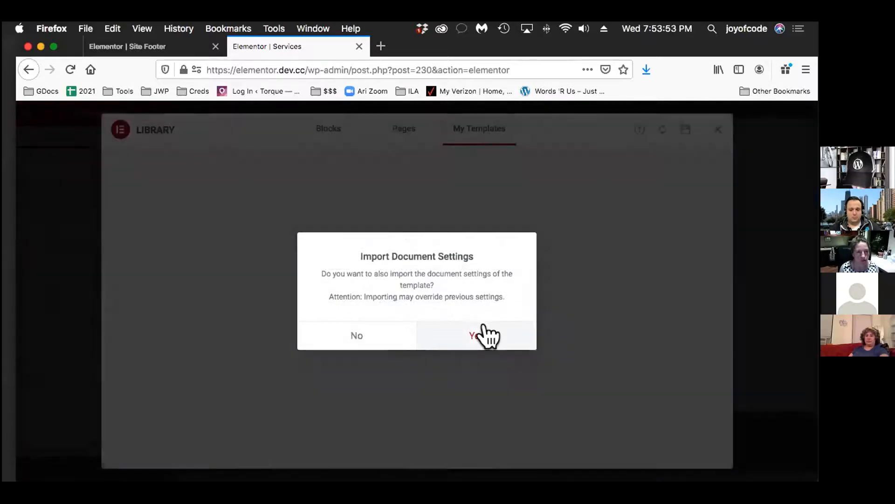
click(485, 336)
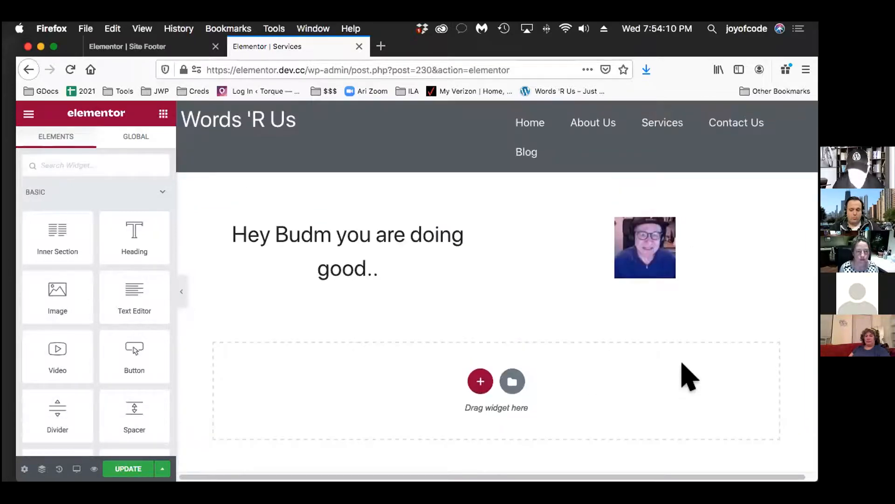
scroll(688, 376, down, 5)
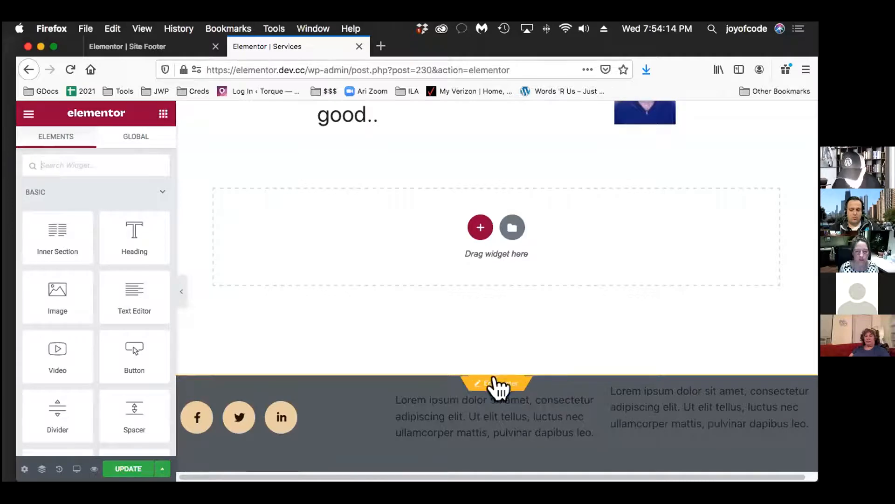
scroll(628, 389, up, 5)
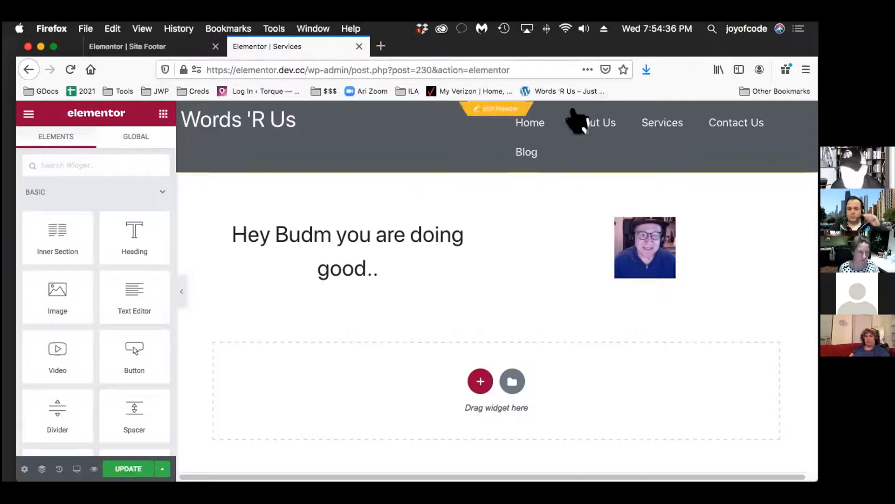
Step: Leave the Services page without saving and open the site's Home page in the Elementor editor to review its layout
click(551, 90)
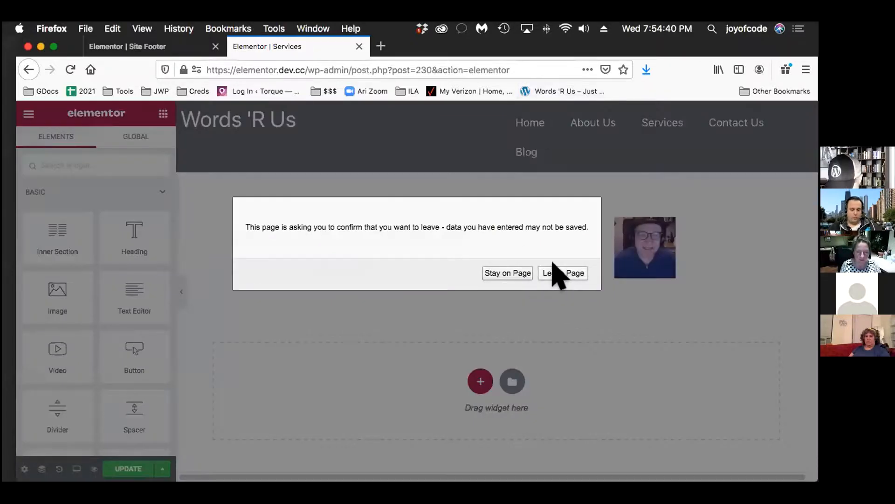
click(555, 269)
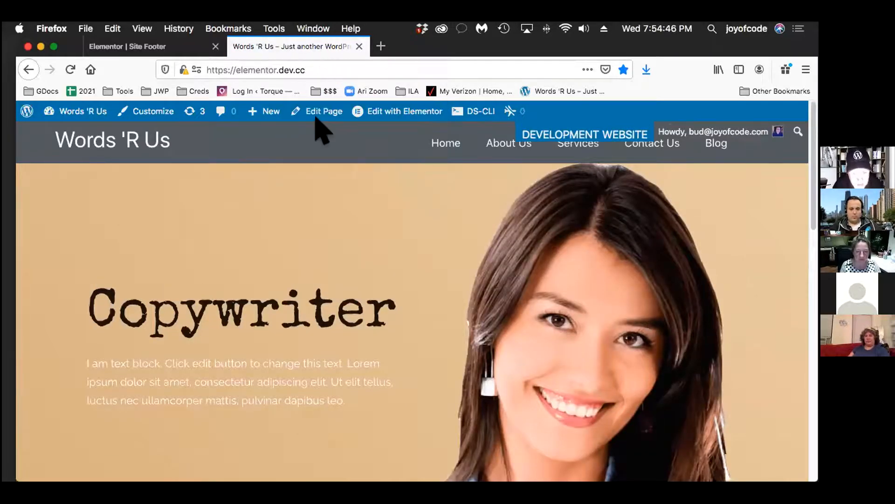
mouse_move(369, 117)
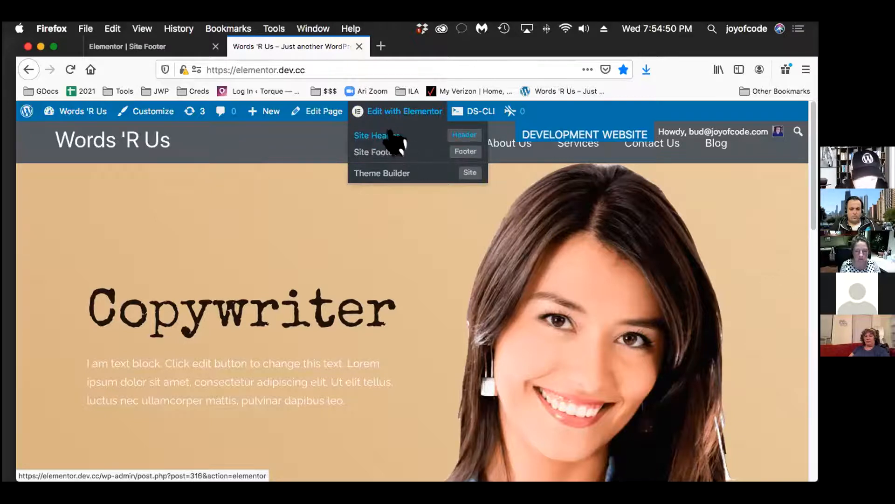
click(392, 169)
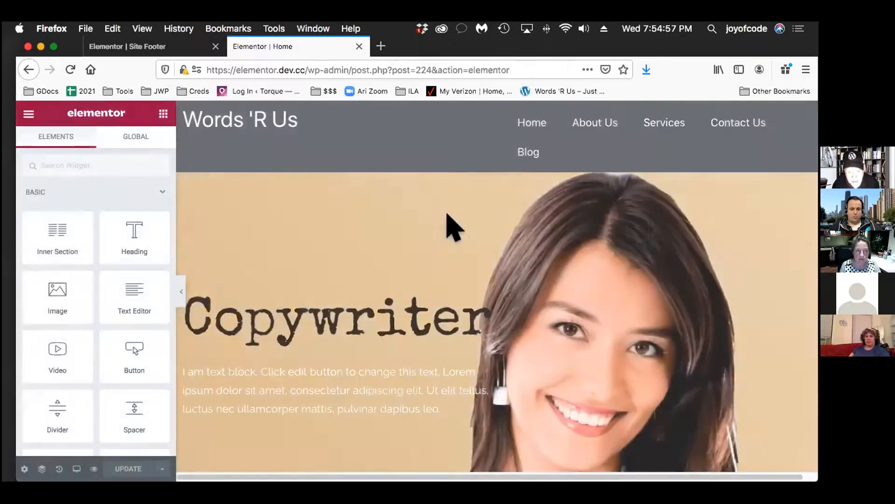
scroll(443, 244, down, 10)
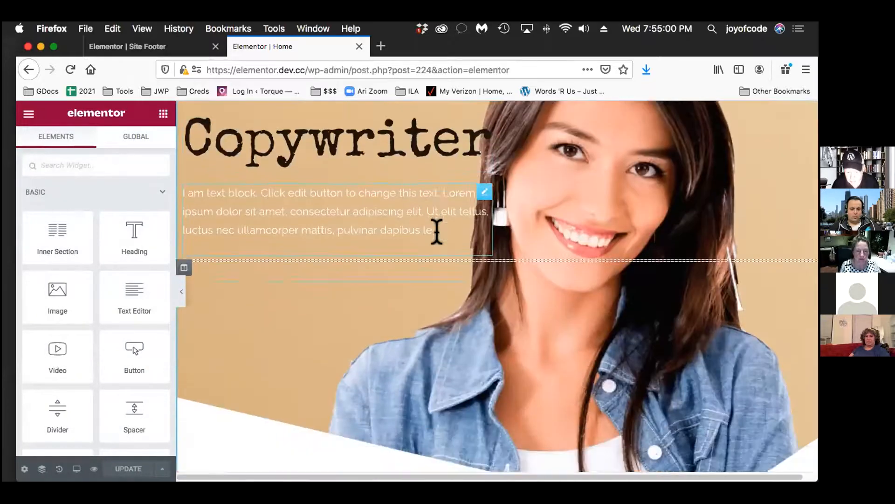
scroll(443, 245, up, 8)
scroll(442, 243, up, 3)
mouse_move(420, 170)
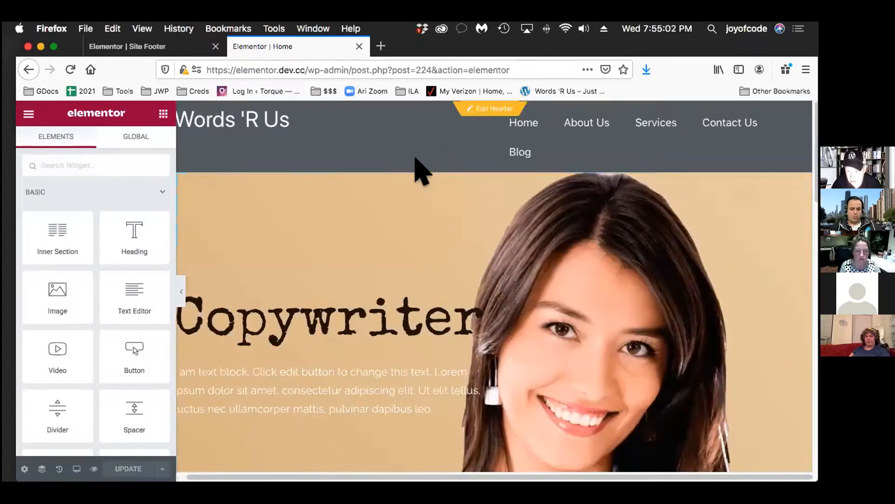
Step: Make the header editable from within the Home page editor and compare the header, page content and footer areas
click(480, 113)
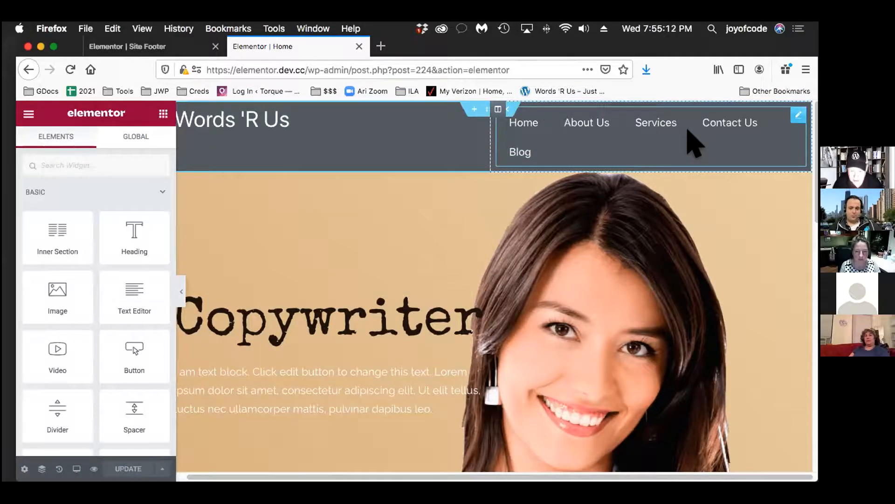
mouse_move(486, 176)
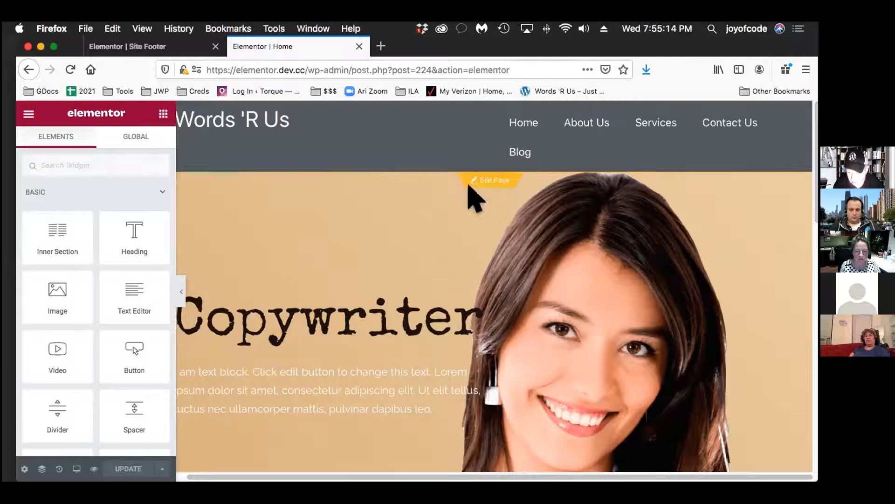
scroll(461, 256, down, 6)
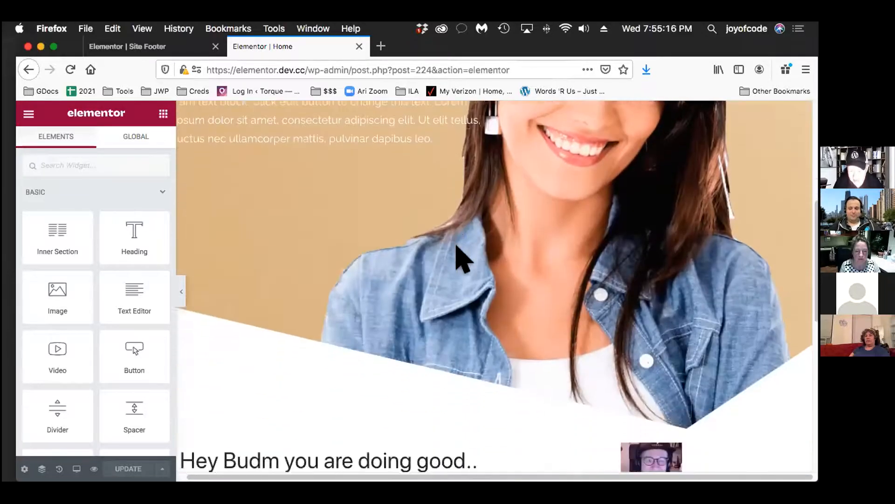
scroll(457, 245, down, 9)
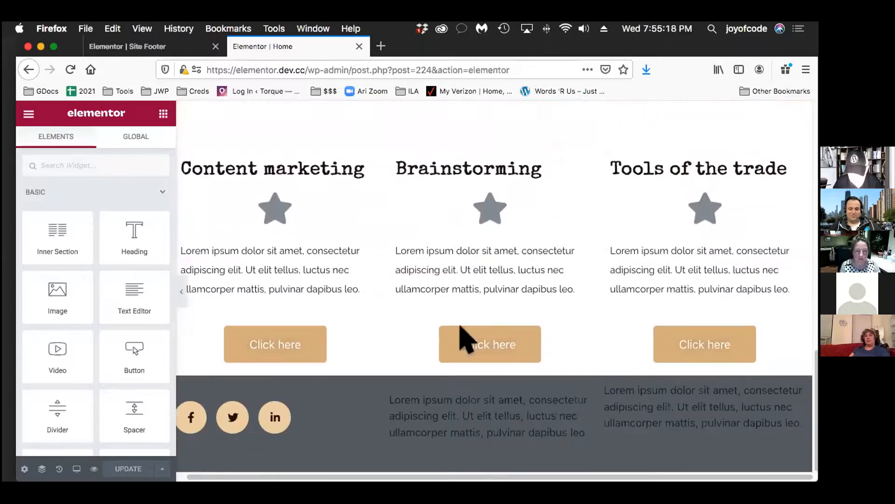
mouse_move(462, 390)
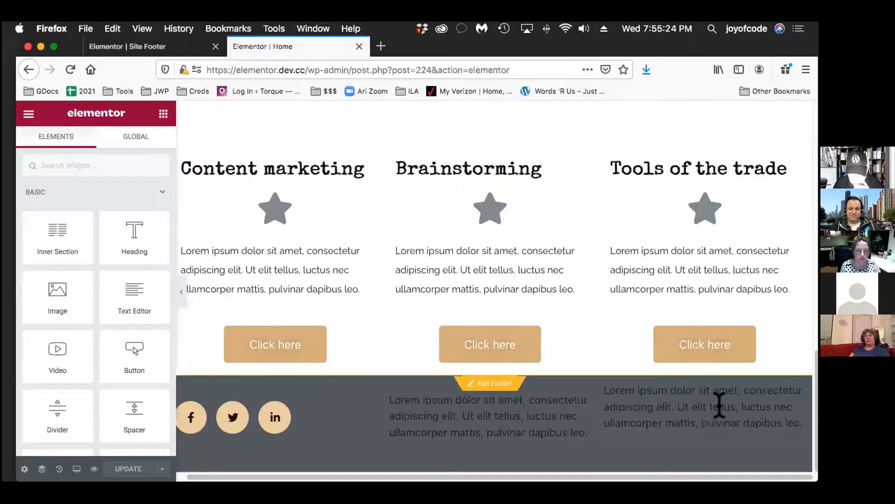
scroll(719, 404, up, 15)
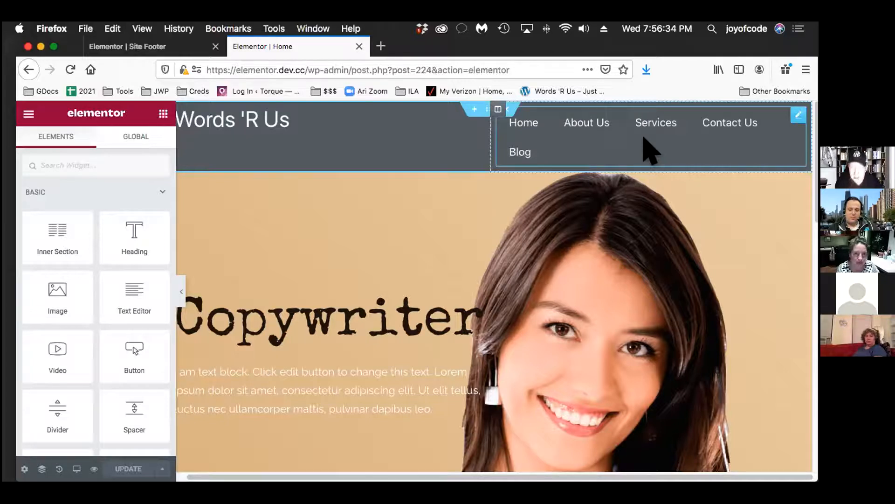
Step: Review the Home page content from the hero to the three service columns and open the header section's layout settings
scroll(651, 259, down, 10)
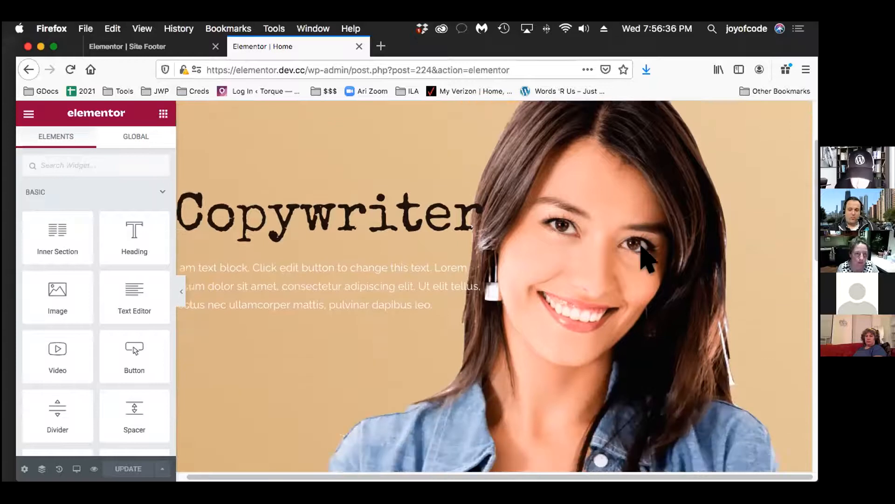
scroll(654, 251, down, 3)
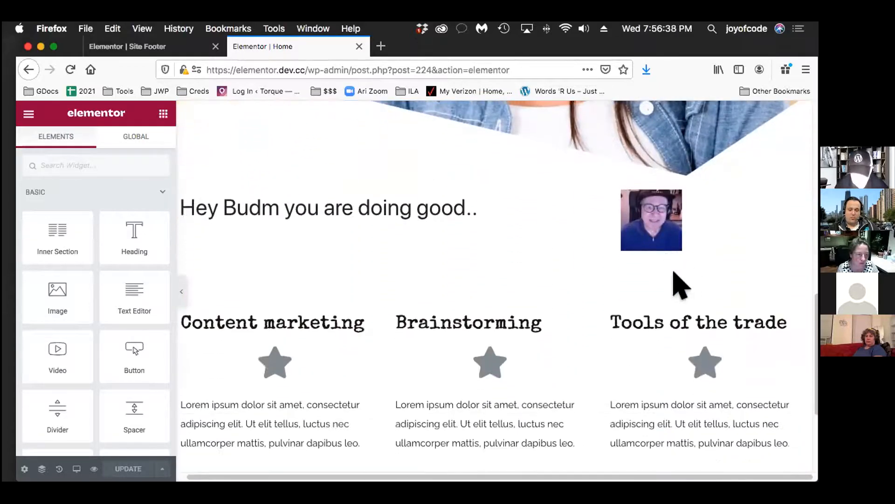
scroll(523, 304, left, 1)
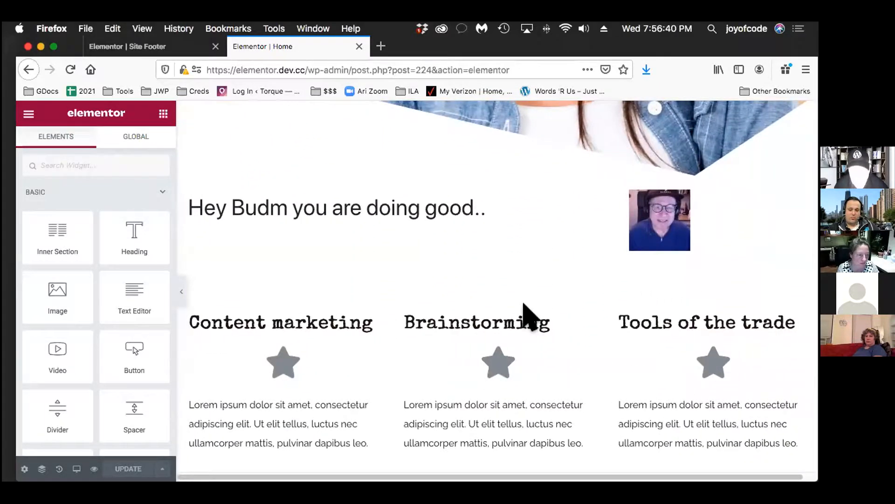
scroll(523, 303, up, 12)
scroll(530, 304, down, 3)
scroll(532, 394, down, 6)
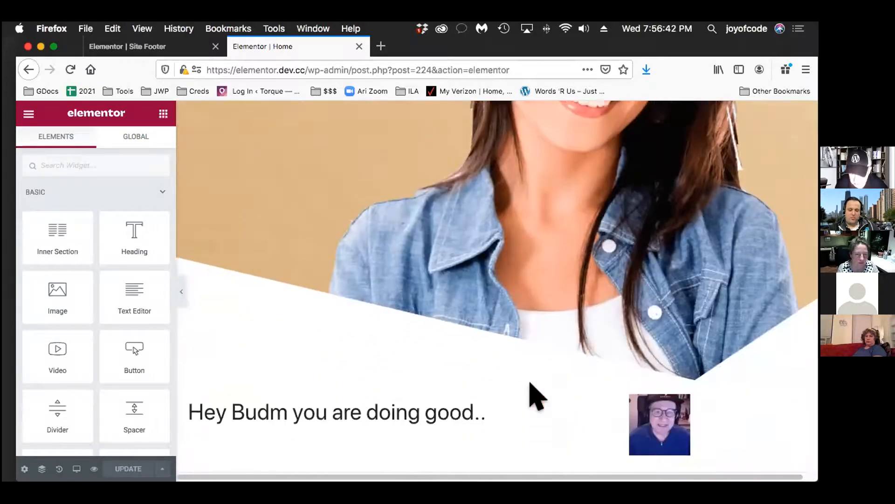
scroll(535, 392, up, 10)
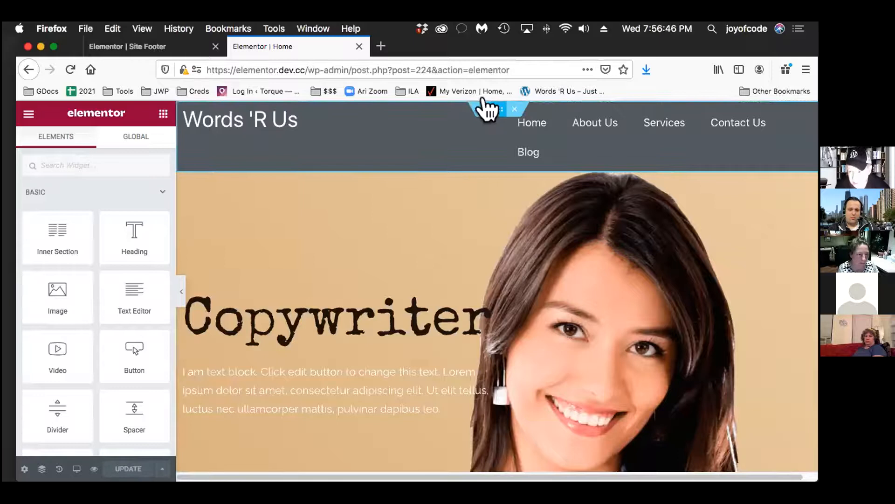
click(489, 109)
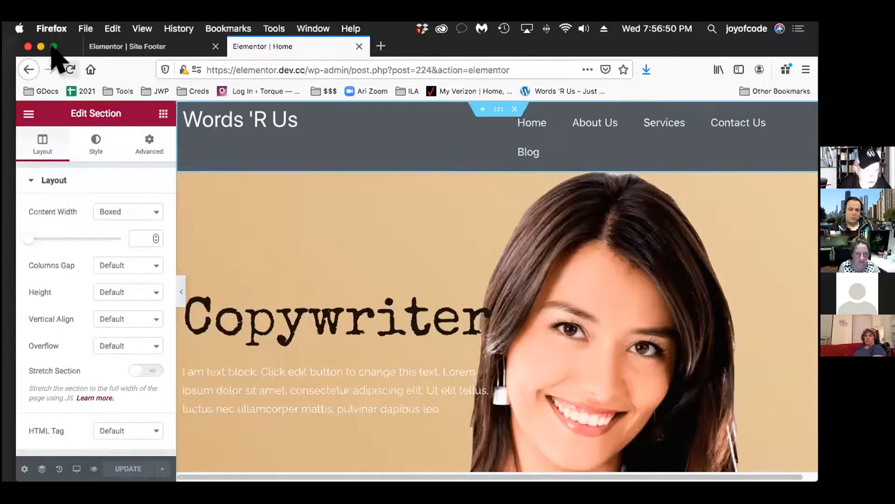
Step: Return to the live site and open the About Us page in the Elementor editor
click(29, 70)
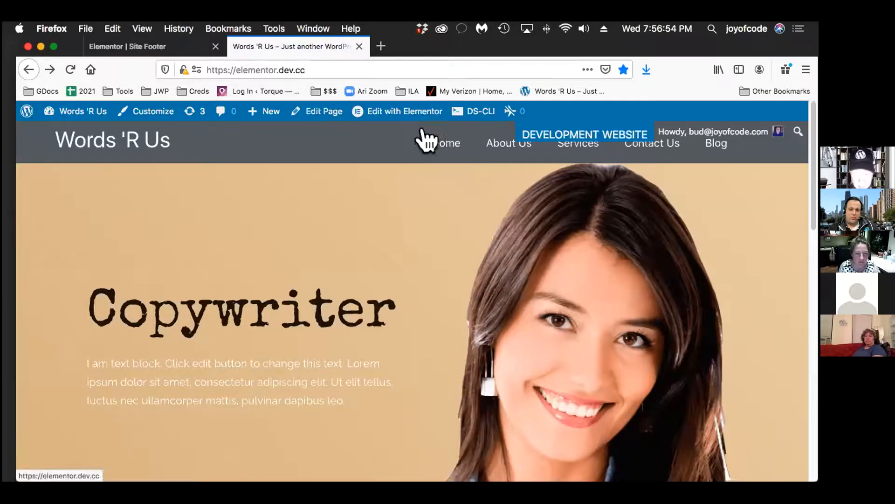
click(495, 143)
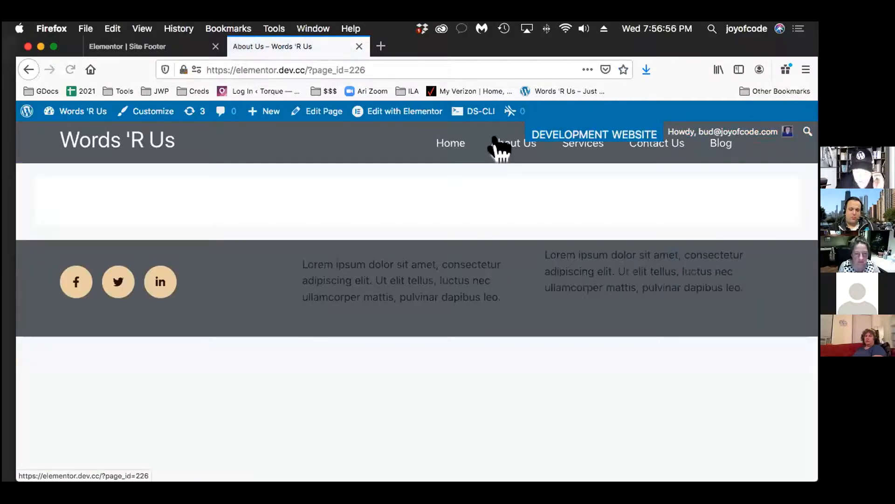
click(377, 112)
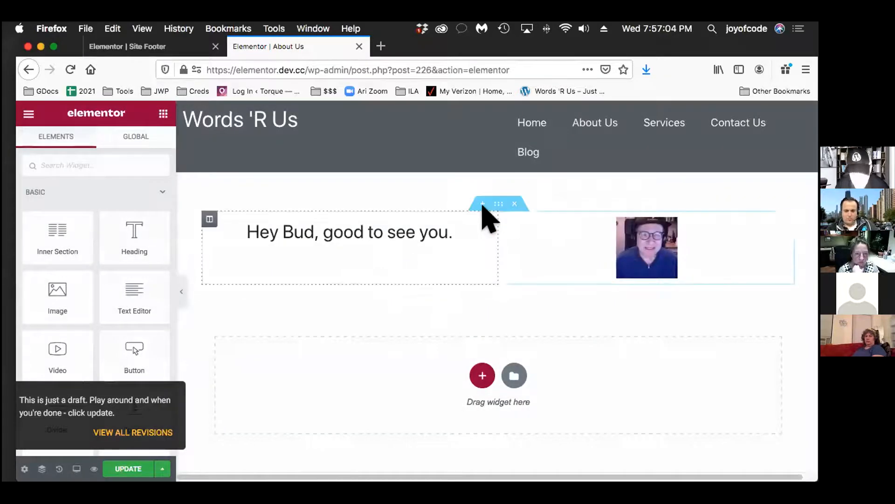
Step: Delete the greeting and avatar section from the About Us page and add a section with two equal columns
click(514, 204)
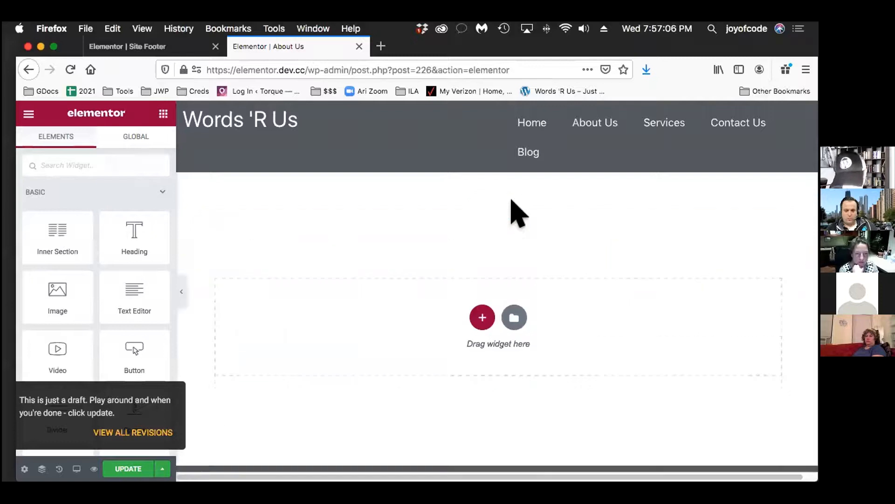
click(481, 318)
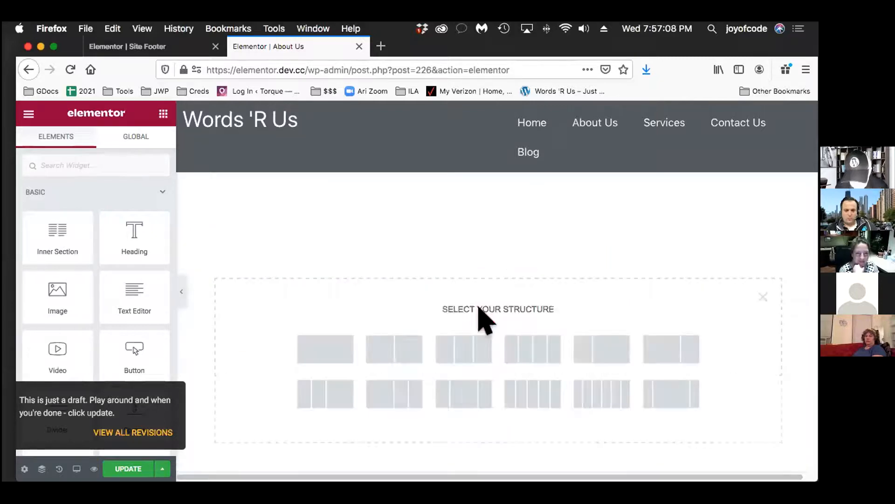
click(396, 345)
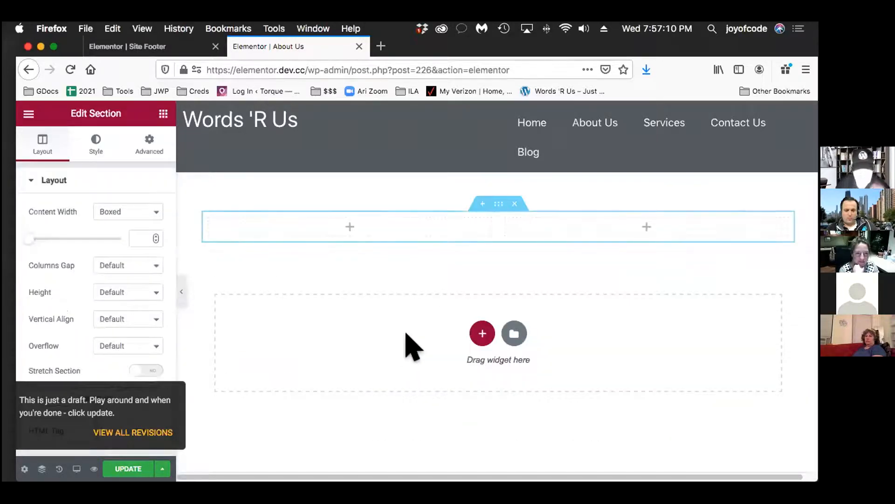
Step: Place an Image widget in the first column of the new two-column section
click(161, 115)
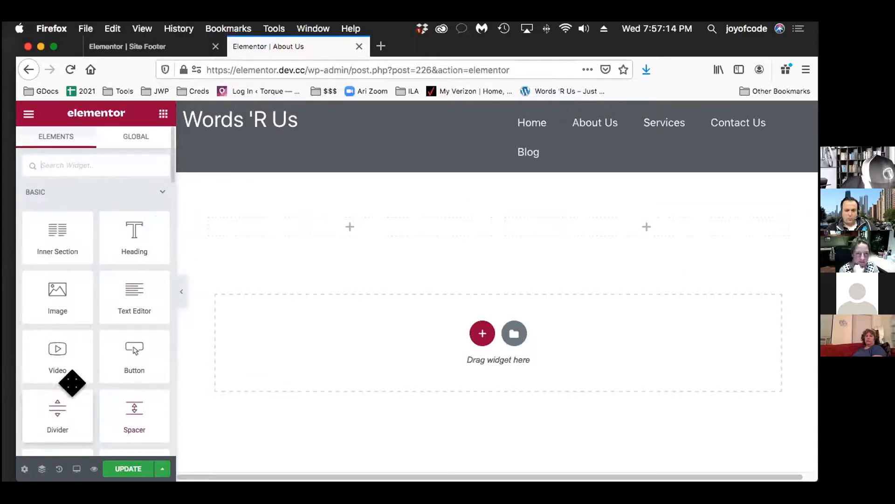
scroll(214, 329, down, 3)
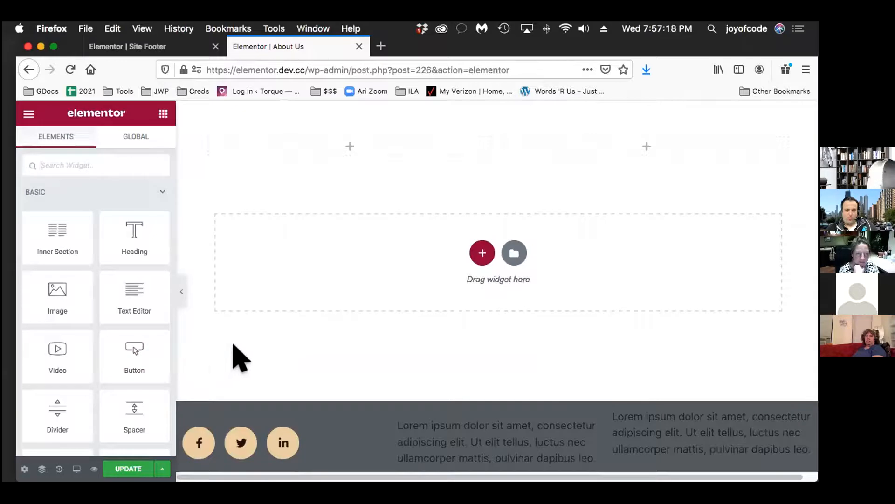
drag(61, 287, 399, 230)
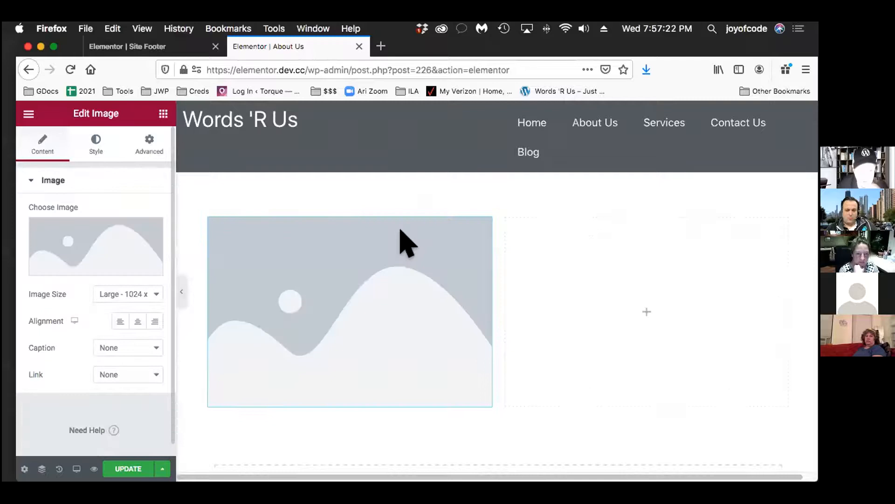
click(97, 244)
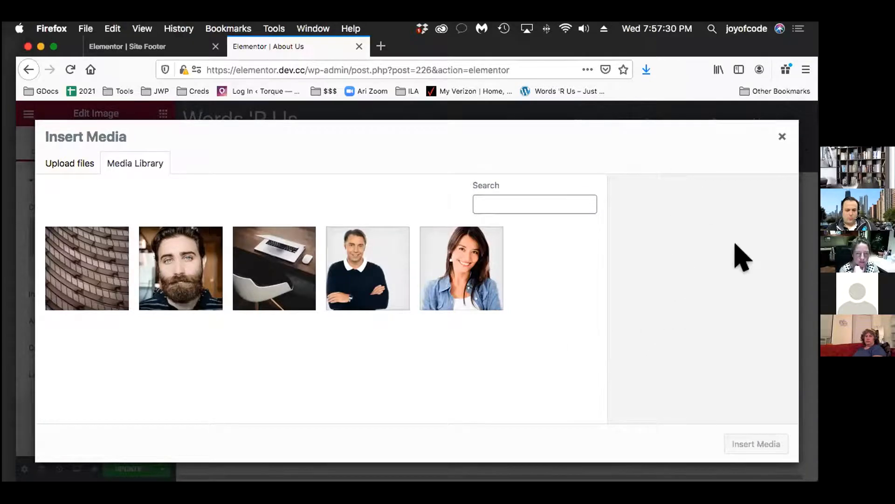
click(781, 138)
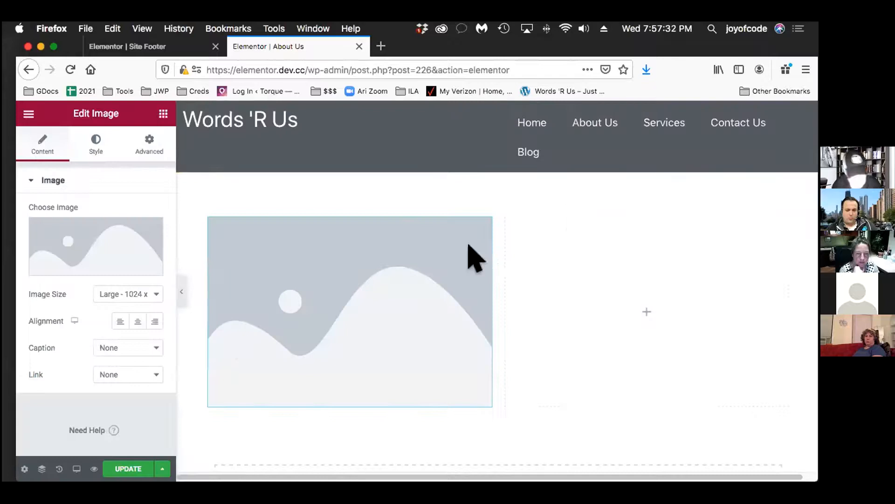
scroll(124, 359, down, 1)
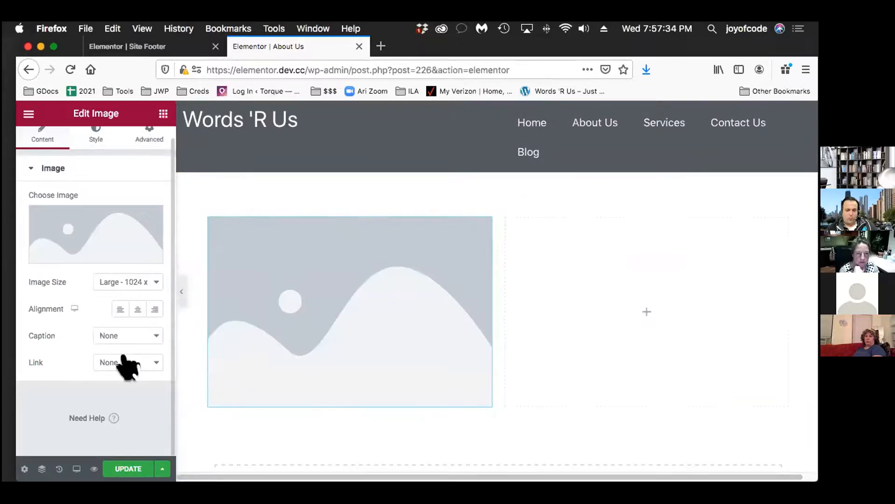
scroll(124, 361, up, 1)
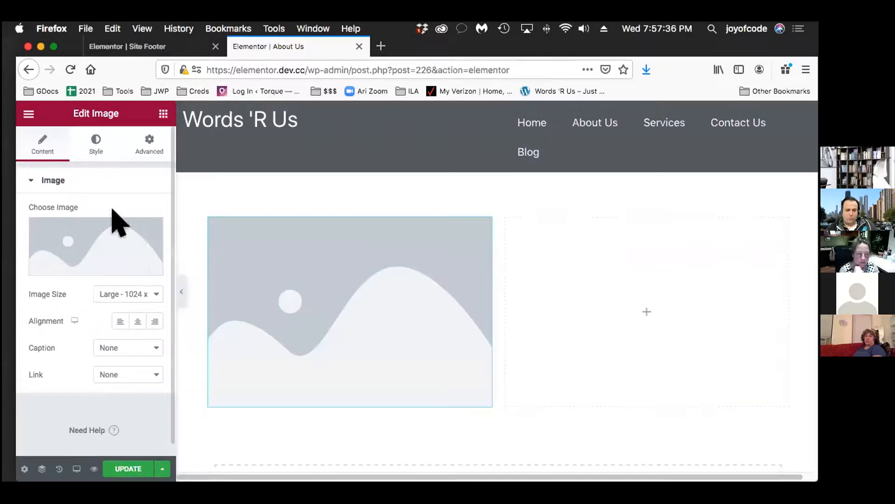
Step: Examine the attachment details of the man's portrait and lady.png in the media library, and close it without inserting an image
click(117, 240)
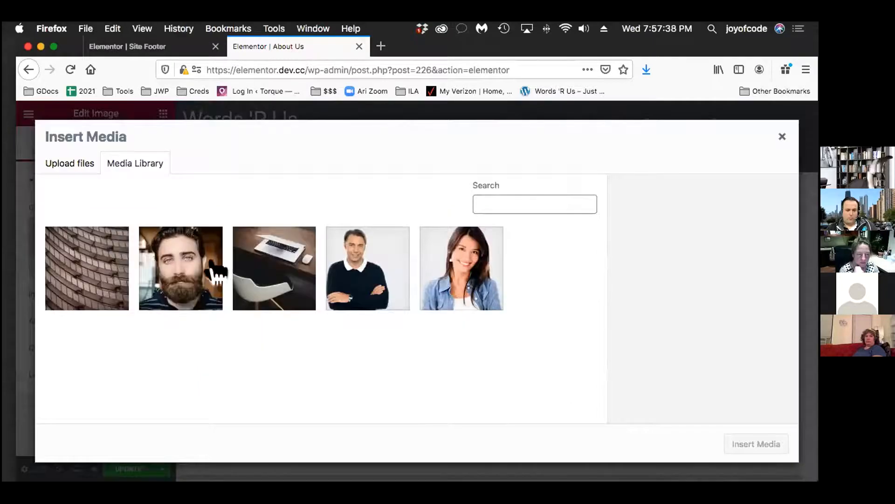
click(371, 283)
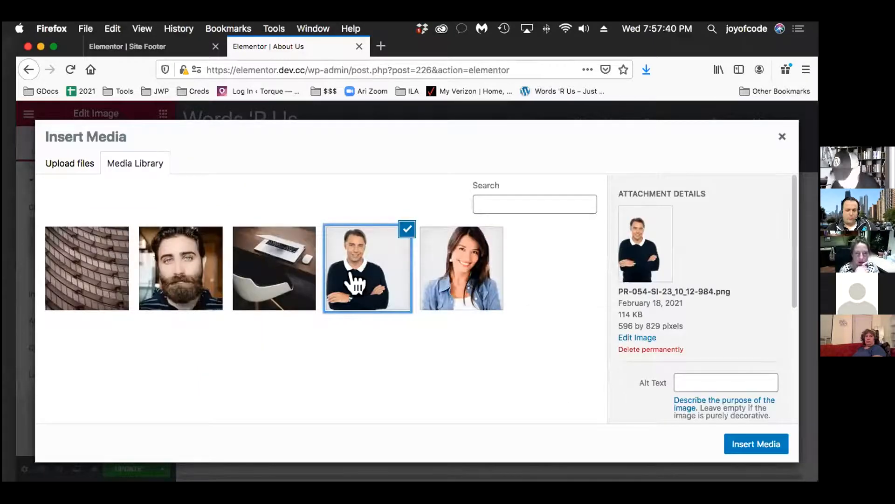
click(463, 284)
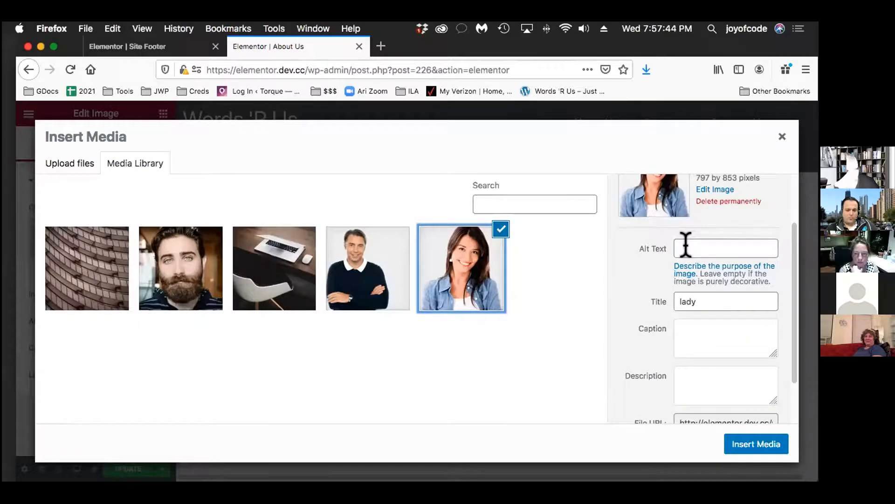
scroll(738, 331, down, 2)
key(Tab)
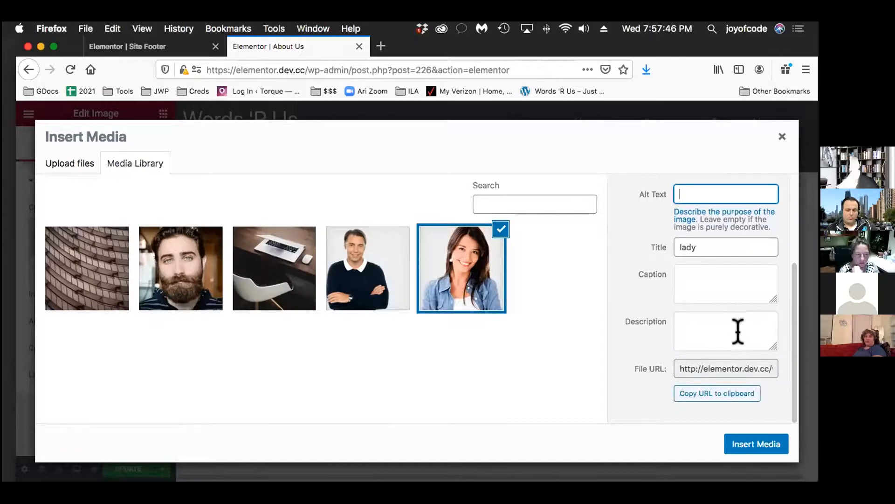
scroll(738, 332, up, 3)
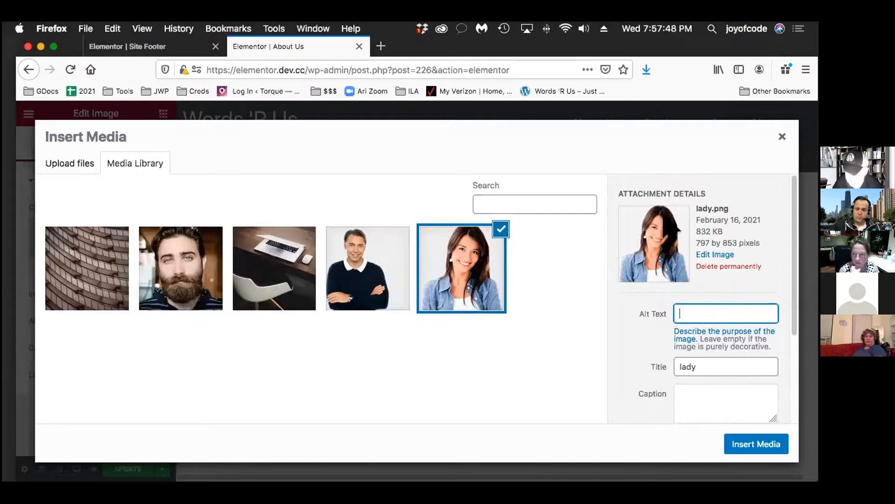
scroll(743, 354, down, 4)
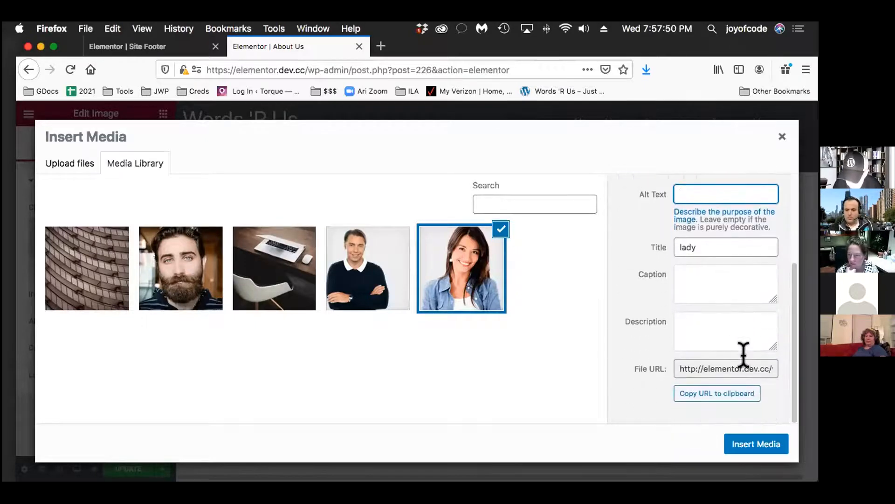
scroll(743, 355, up, 4)
scroll(744, 355, up, 1)
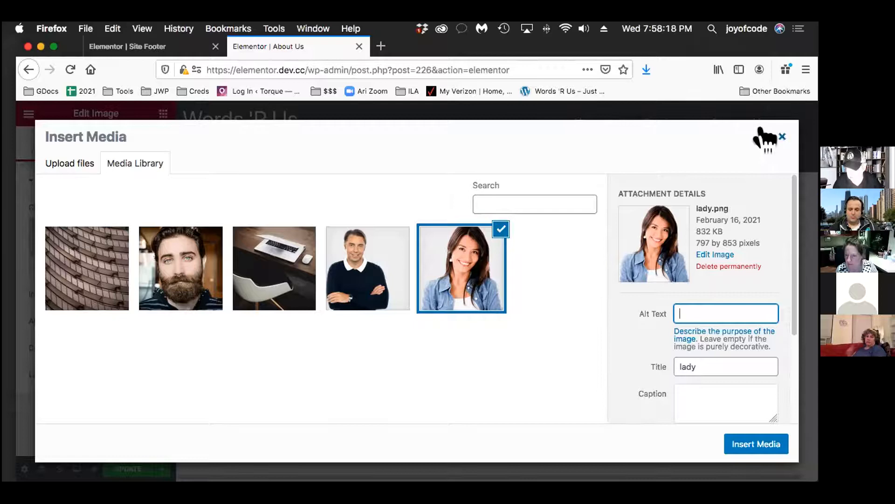
click(788, 138)
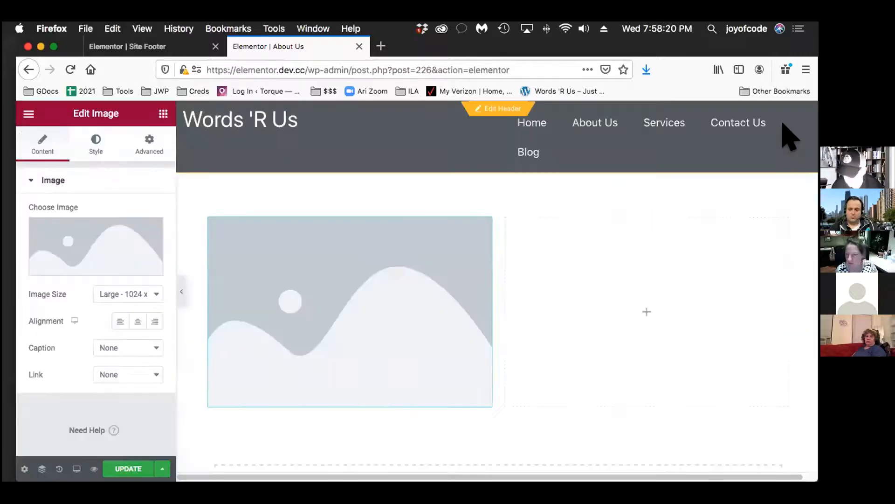
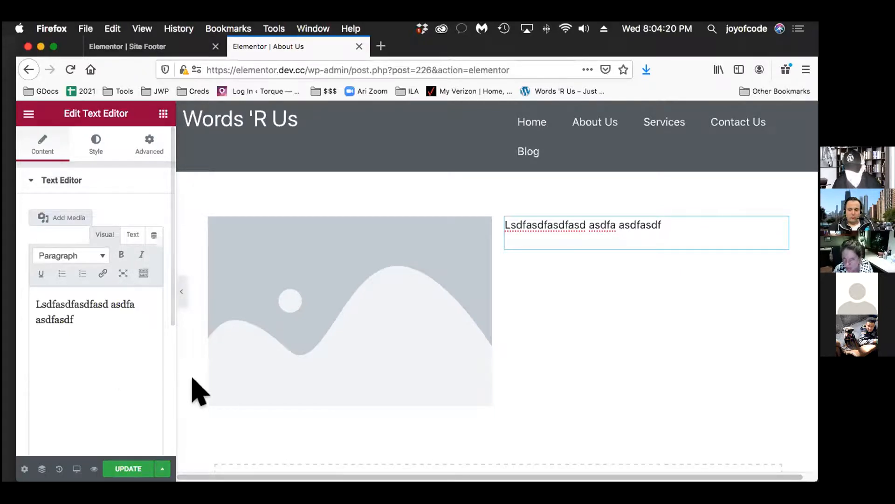
scroll(327, 387, down, 1)
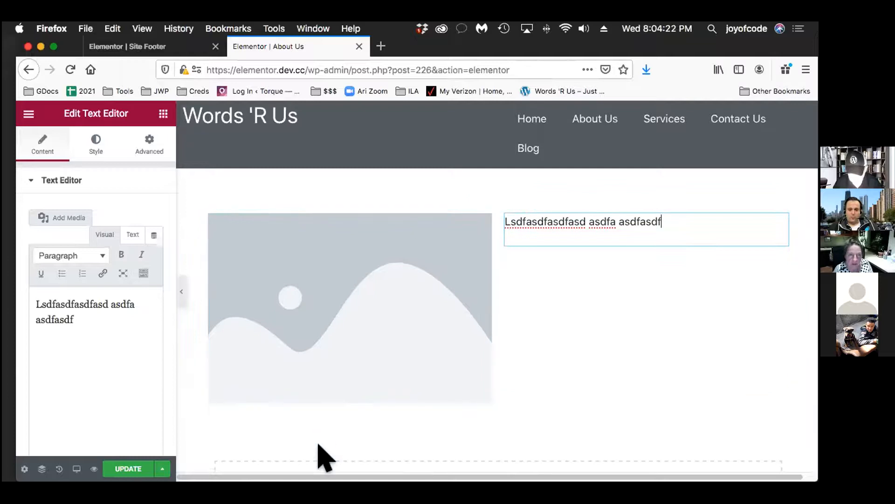